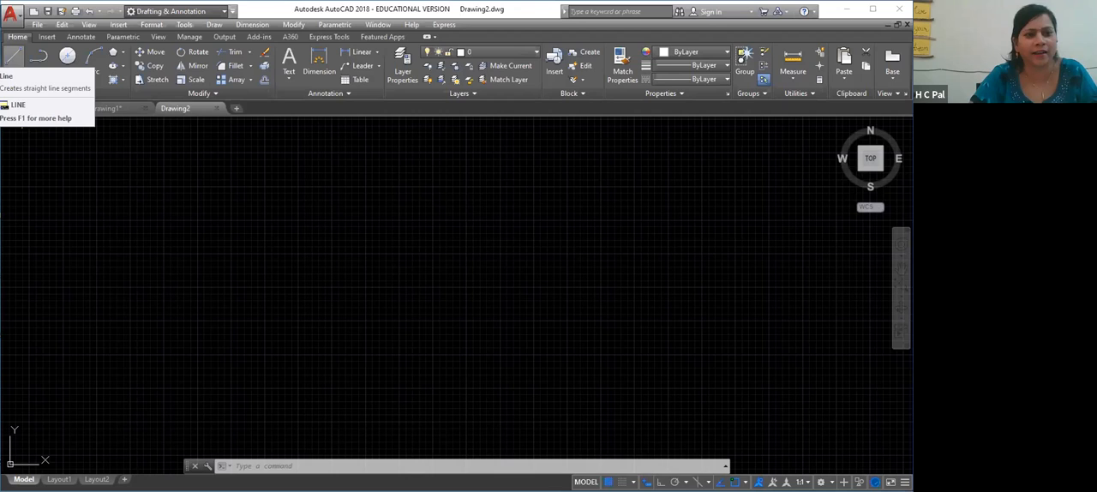
Turn Ortho mode on and draw a stepped chain of connected horizontal and vertical lines
{"action": "left_click", "coordinate": [13, 57]}
{"action": "left_click", "coordinate": [94, 215]}
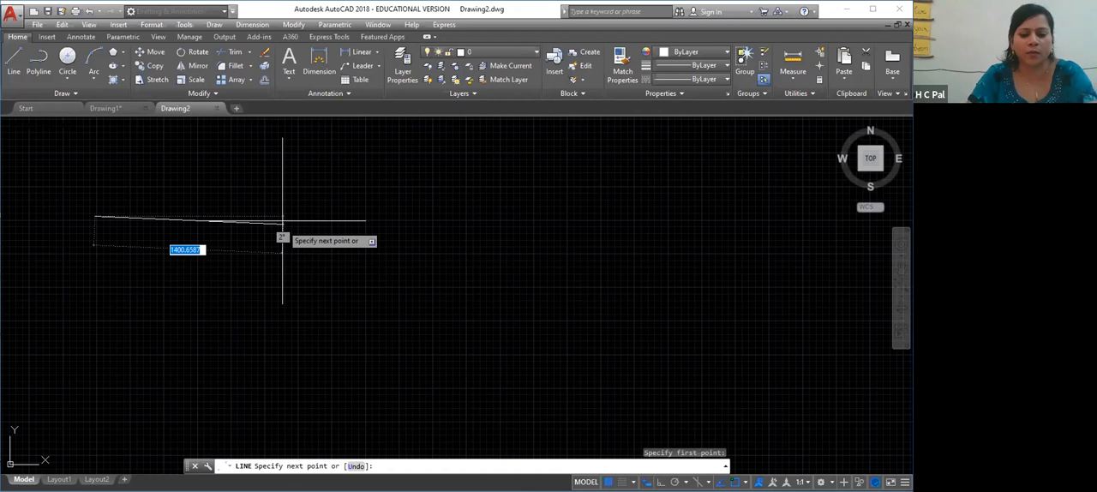
{"action": "key", "text": "F8"}
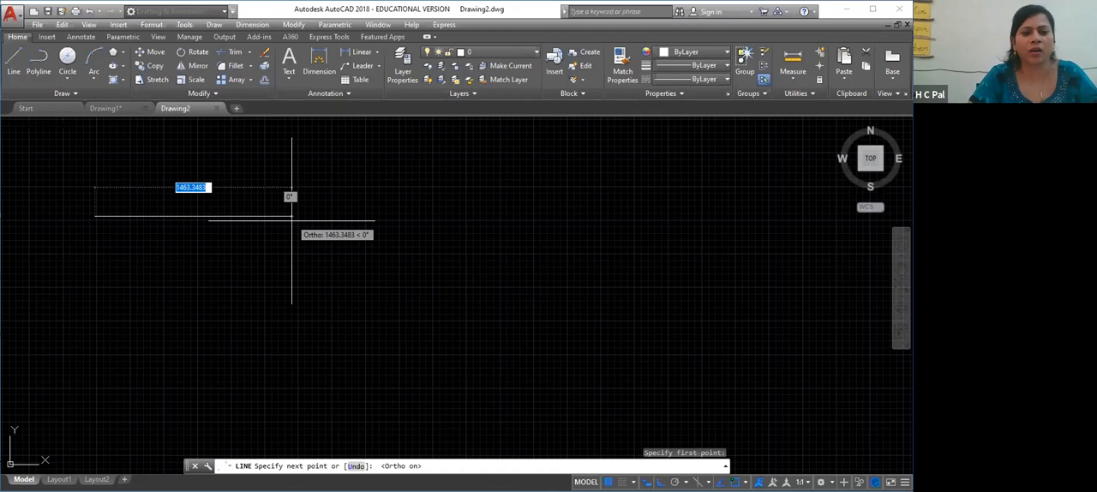
{"action": "left_click", "coordinate": [298, 216]}
{"action": "left_click", "coordinate": [297, 294]}
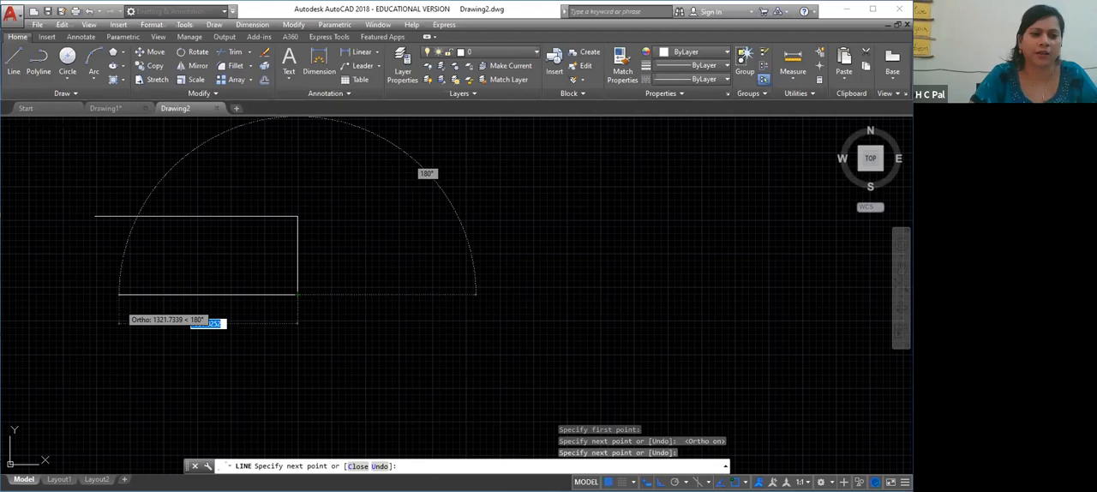
{"action": "left_click", "coordinate": [119, 294]}
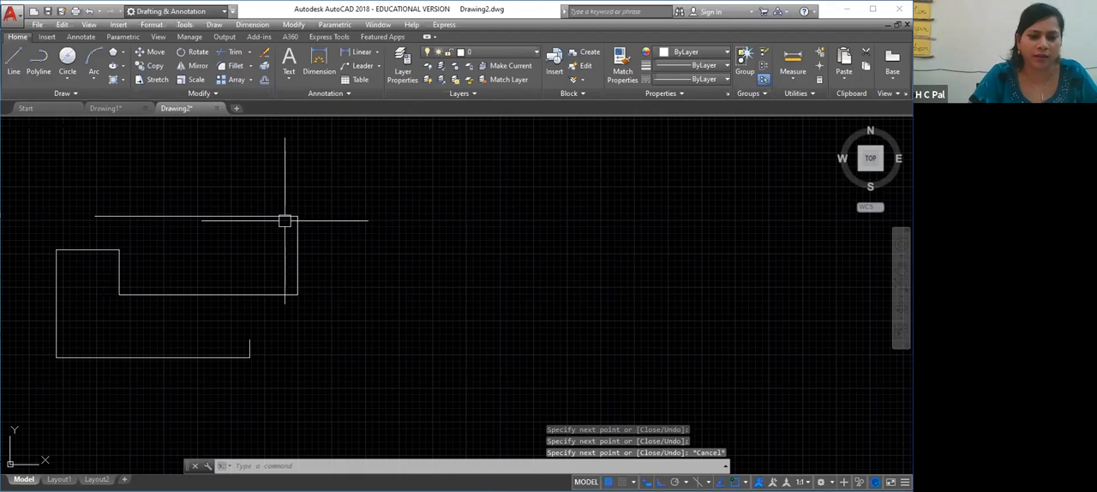
Erase the entire stepped chain of lines with a crossing selection
{"action": "left_click", "coordinate": [328, 183]}
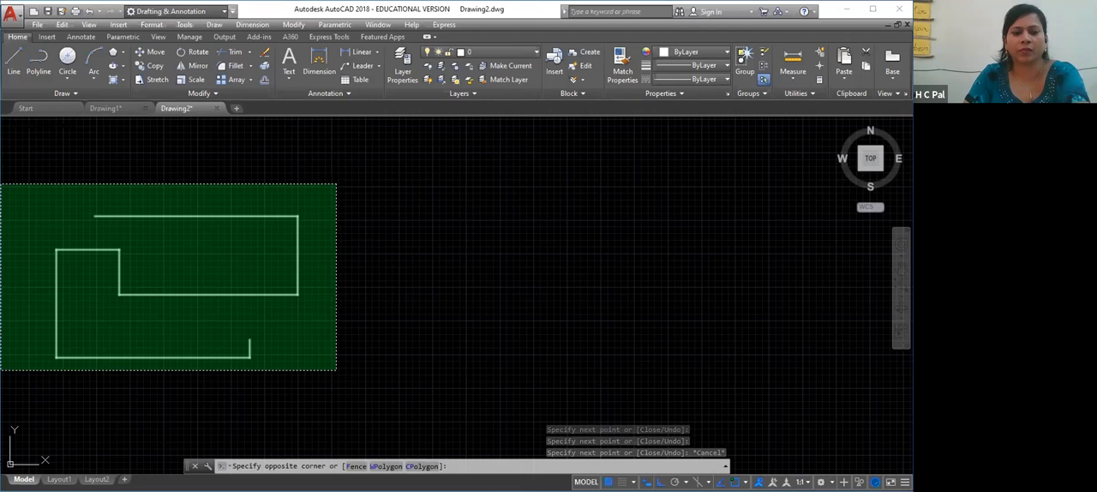
{"action": "left_click", "coordinate": [2, 369]}
{"action": "key", "text": "Delete"}
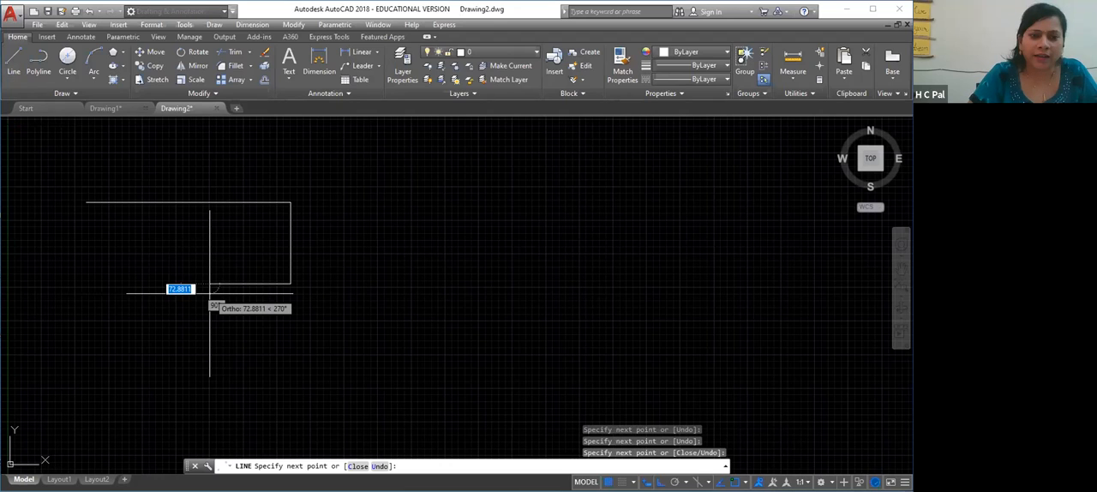
End the second line chain and erase its segments so the drawing area is empty
{"action": "key", "text": "Escape"}
{"action": "left_click", "coordinate": [325, 184]}
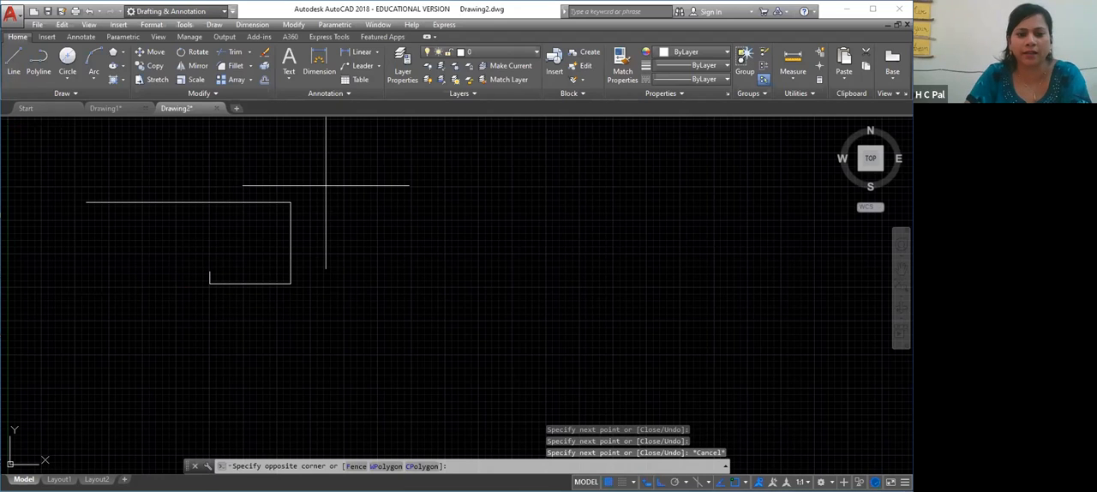
{"action": "left_click", "coordinate": [74, 305]}
{"action": "key", "text": "Delete"}
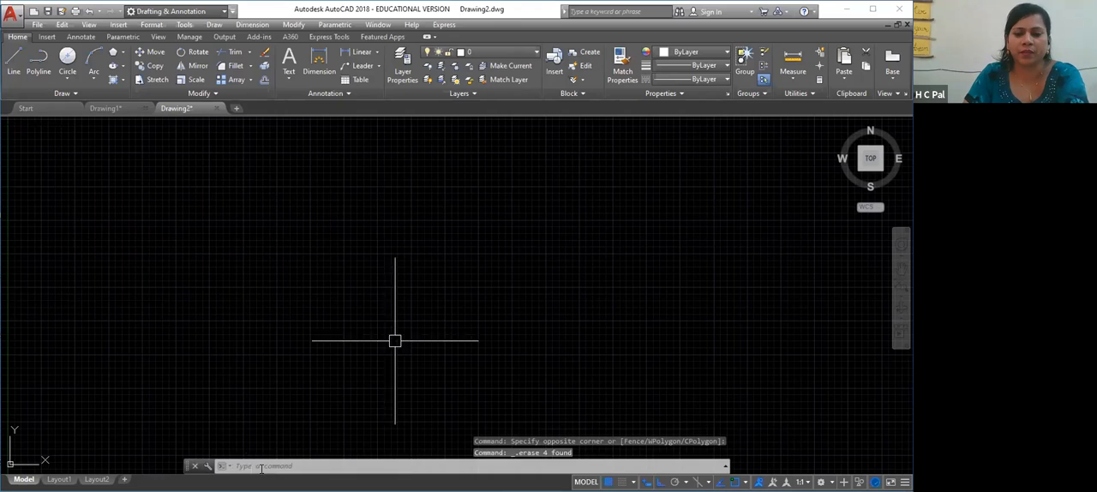
{"action": "type", "text": "l"}
{"action": "key", "text": "Return"}
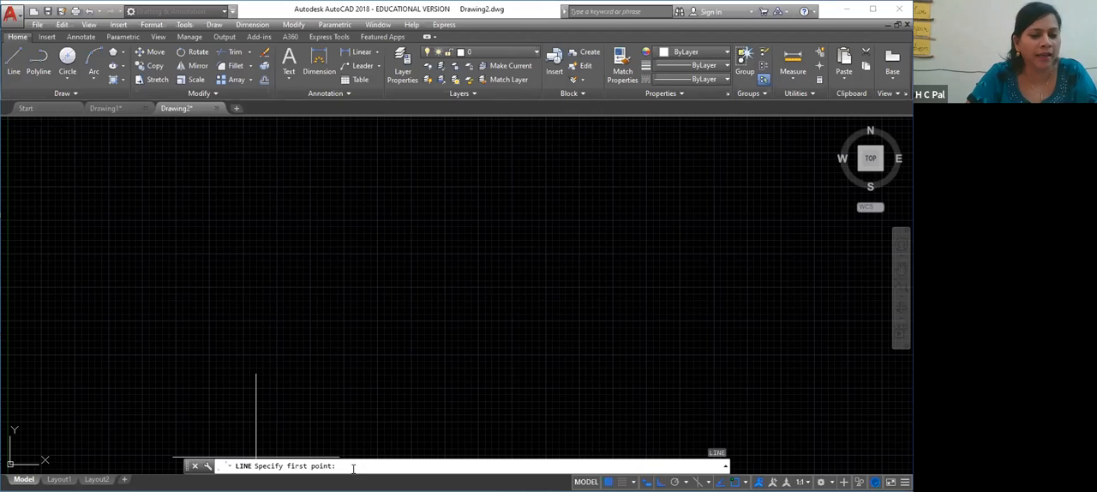
{"action": "key", "text": "Escape"}
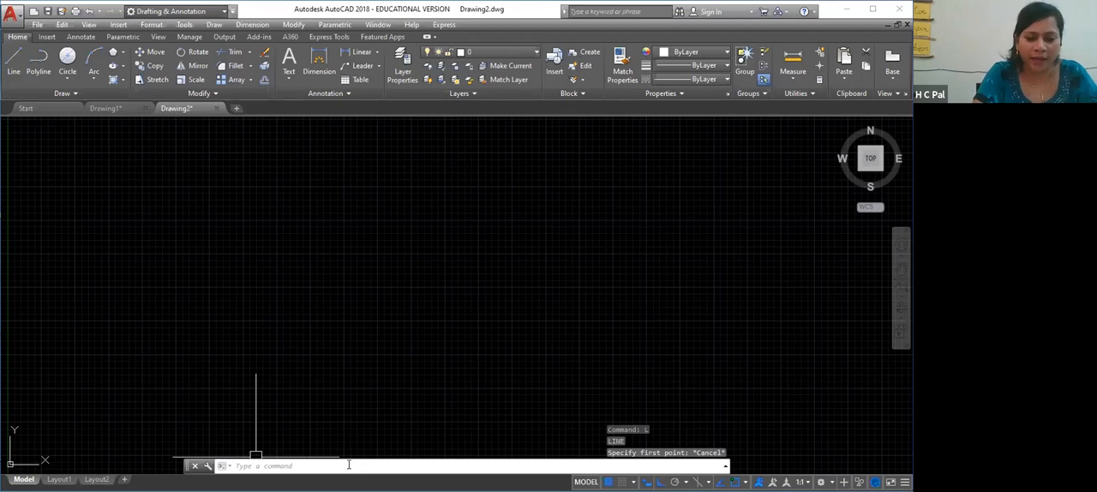
Browse the commands suggested for L, choose LINE and draw a single horizontal line in the upper-left drawing area
{"action": "type", "text": "LAYISO"}
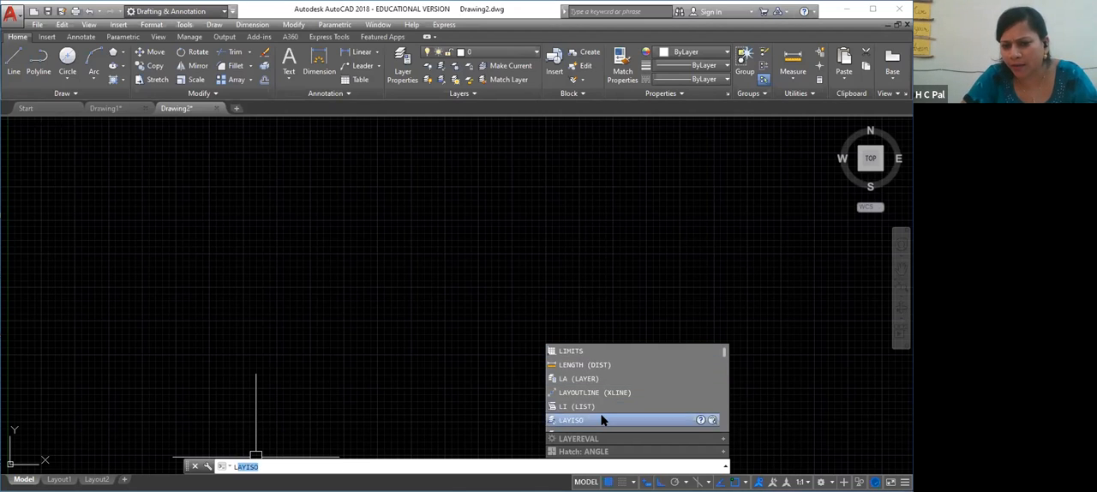
{"action": "scroll", "coordinate": [602, 420], "scroll_direction": "down", "scroll_amount": 1}
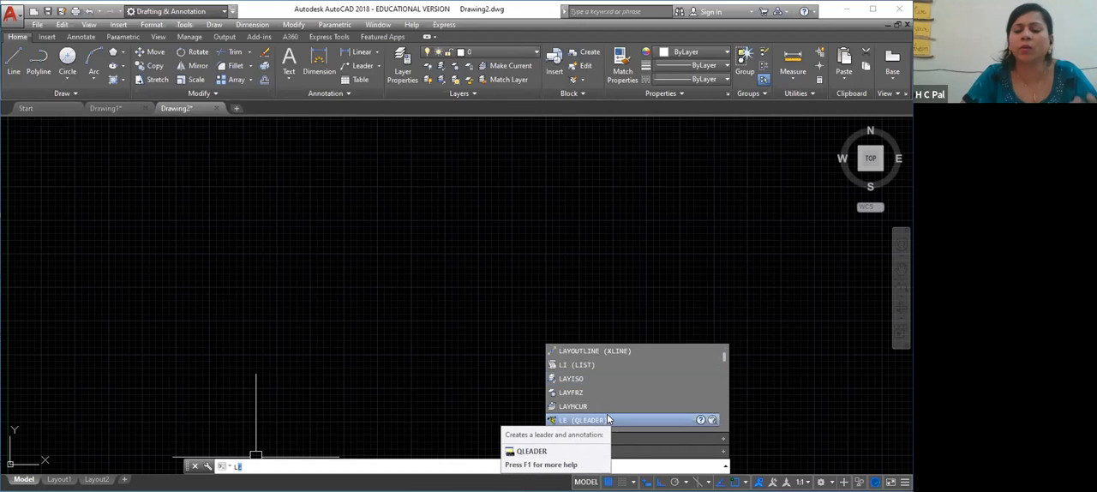
{"action": "scroll", "coordinate": [606, 418], "scroll_direction": "down", "scroll_amount": 1}
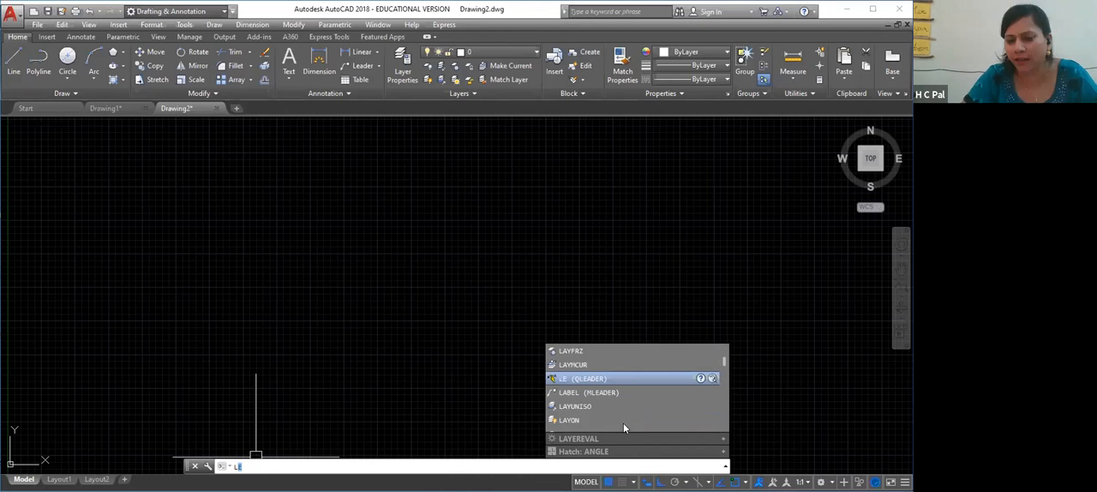
{"action": "scroll", "coordinate": [620, 417], "scroll_direction": "up", "scroll_amount": 3}
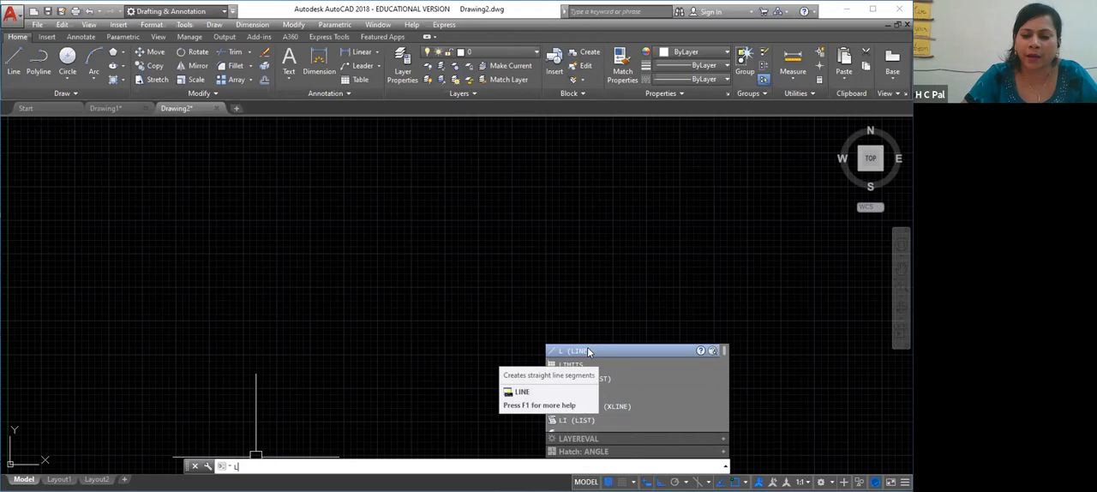
{"action": "left_click", "coordinate": [588, 350]}
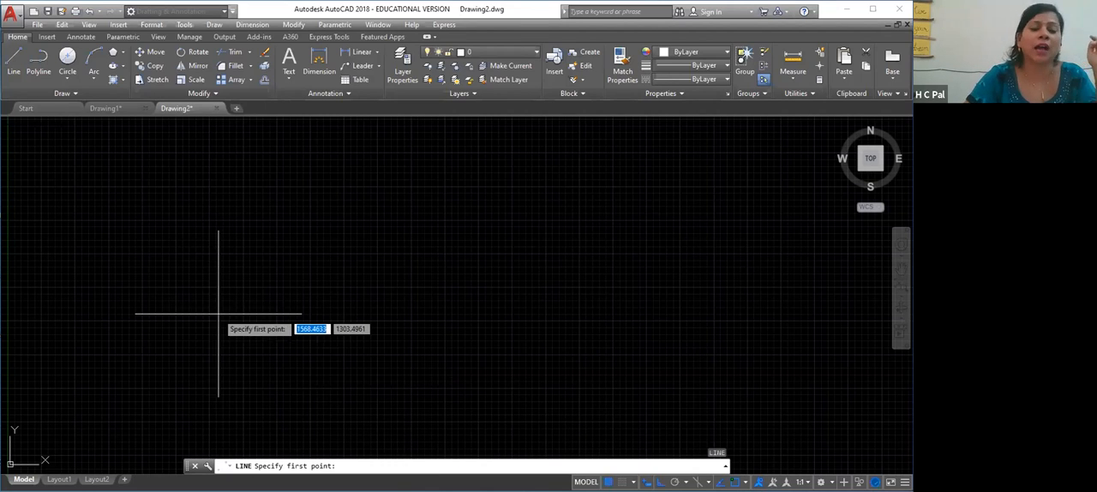
{"action": "left_click", "coordinate": [142, 224]}
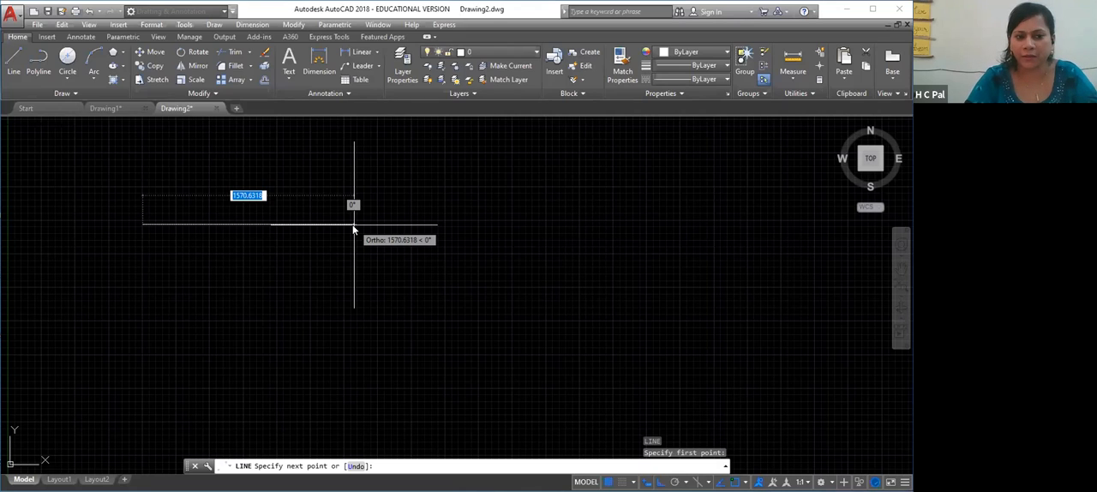
{"action": "type", "text": "30"}
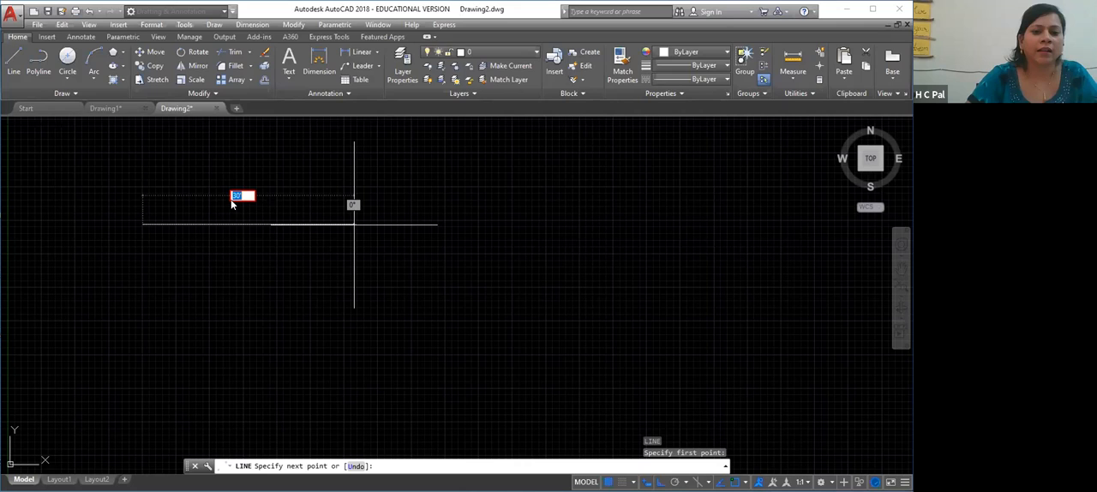
{"action": "left_click", "coordinate": [306, 224]}
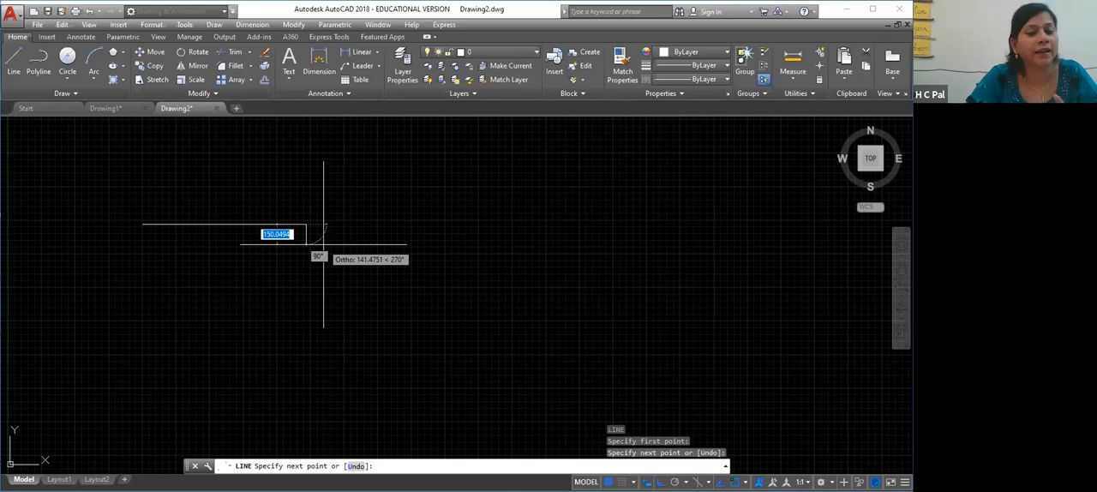
{"action": "key", "text": "Return"}
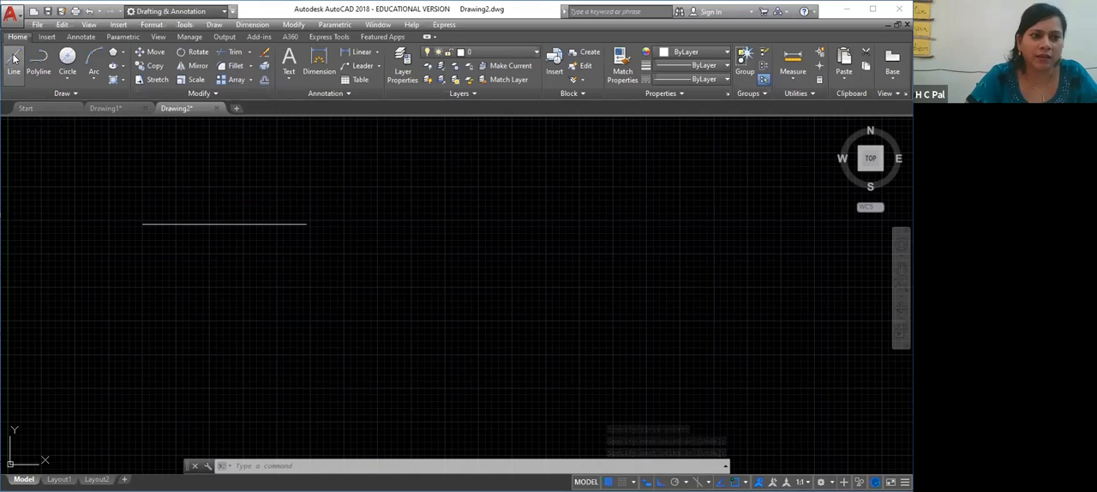
Draw the top and right sides of a rectangle as connected Ortho lines below the single horizontal line
{"action": "left_click", "coordinate": [14, 60]}
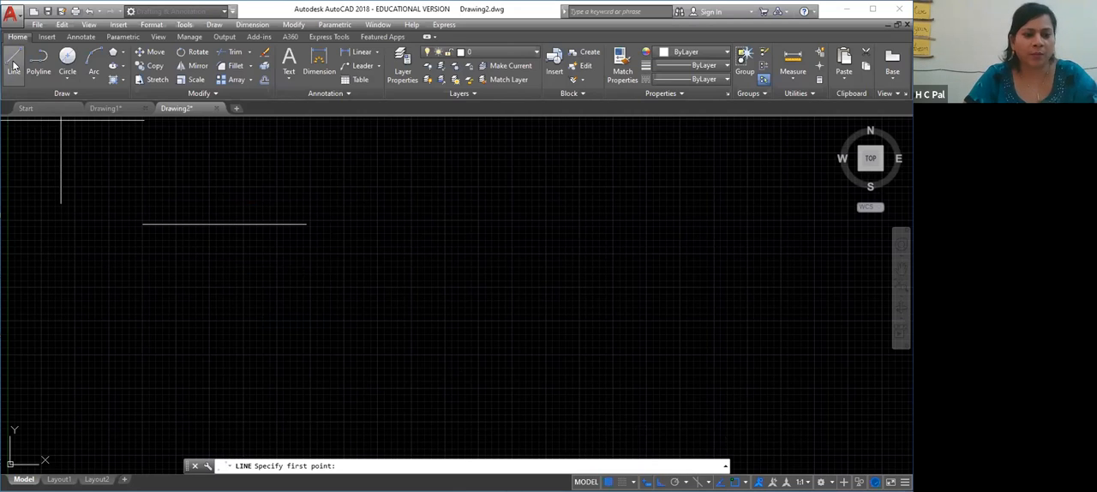
{"action": "key", "text": "Escape"}
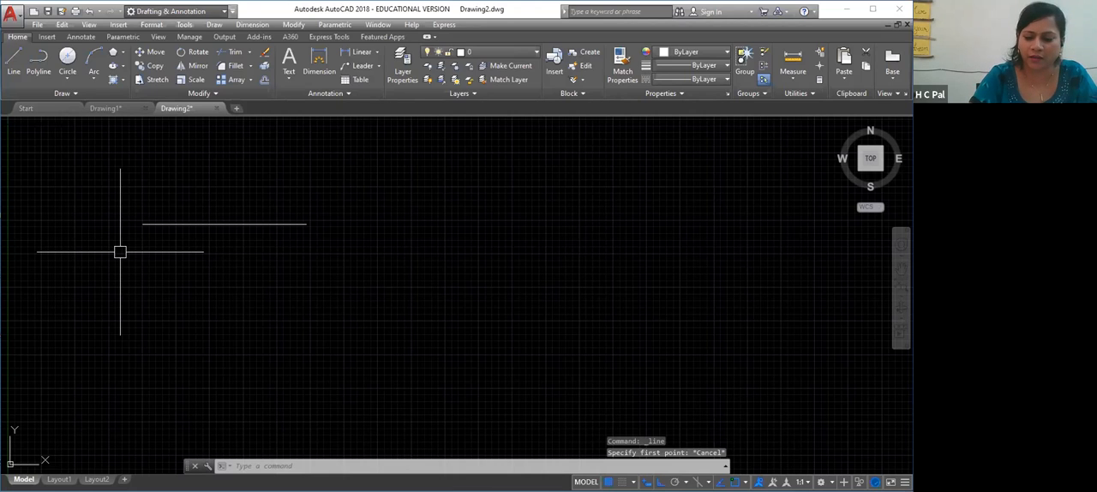
{"action": "key", "text": "space"}
{"action": "left_click", "coordinate": [120, 251]}
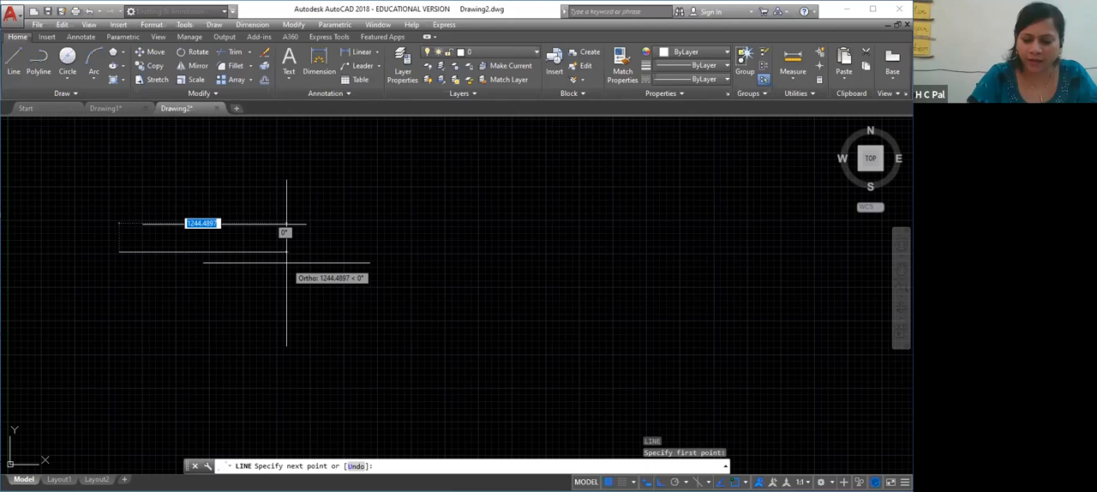
{"action": "type", "text": "30"}
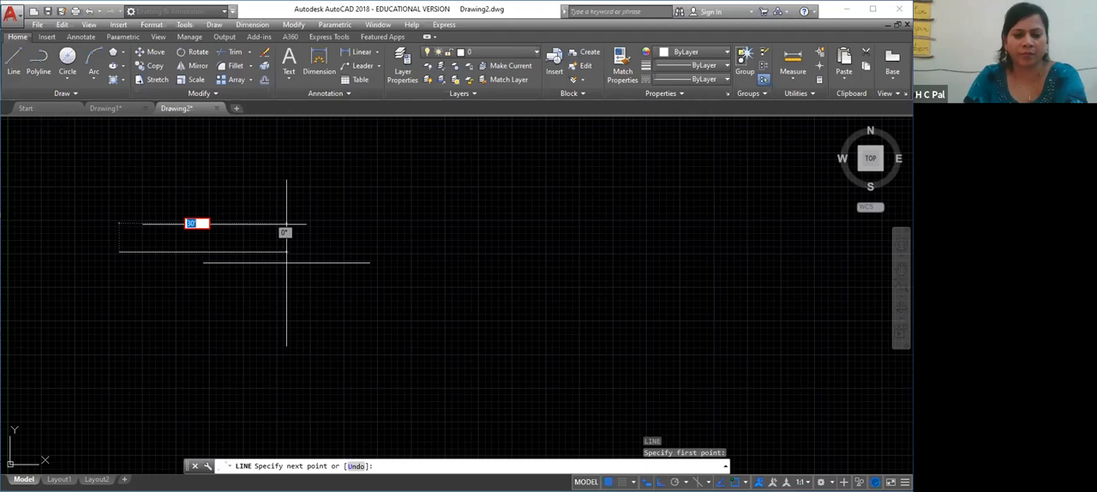
{"action": "left_click", "coordinate": [256, 257]}
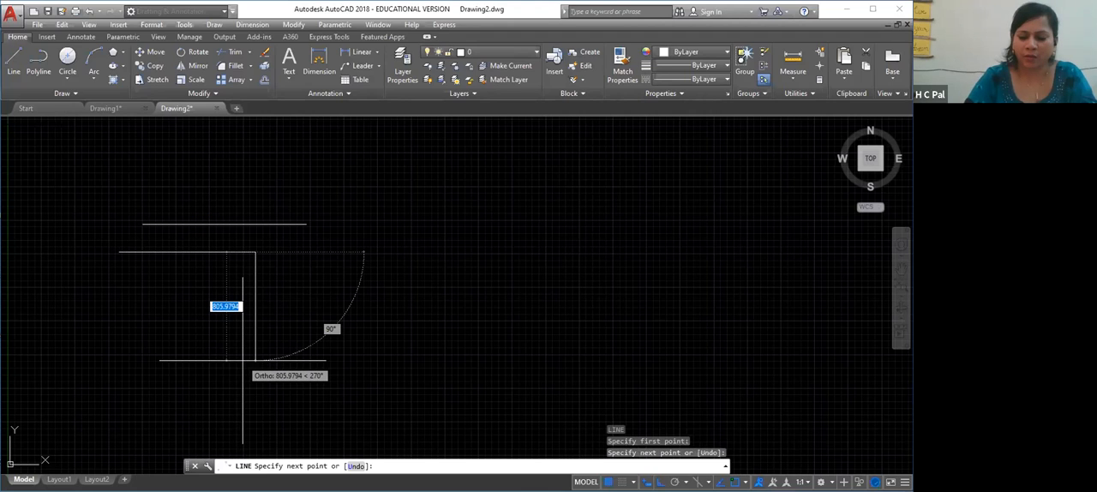
{"action": "type", "text": "50"}
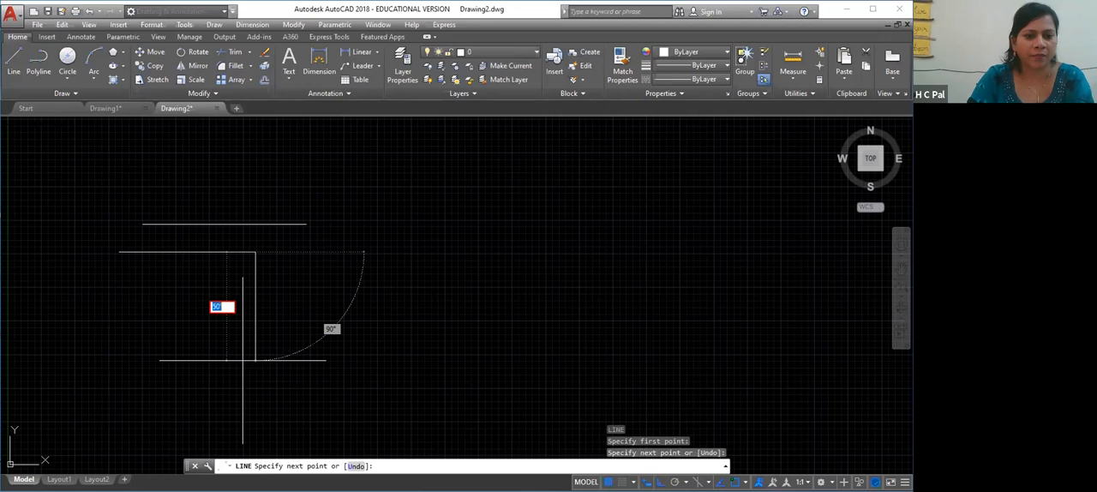
{"action": "left_click", "coordinate": [242, 374]}
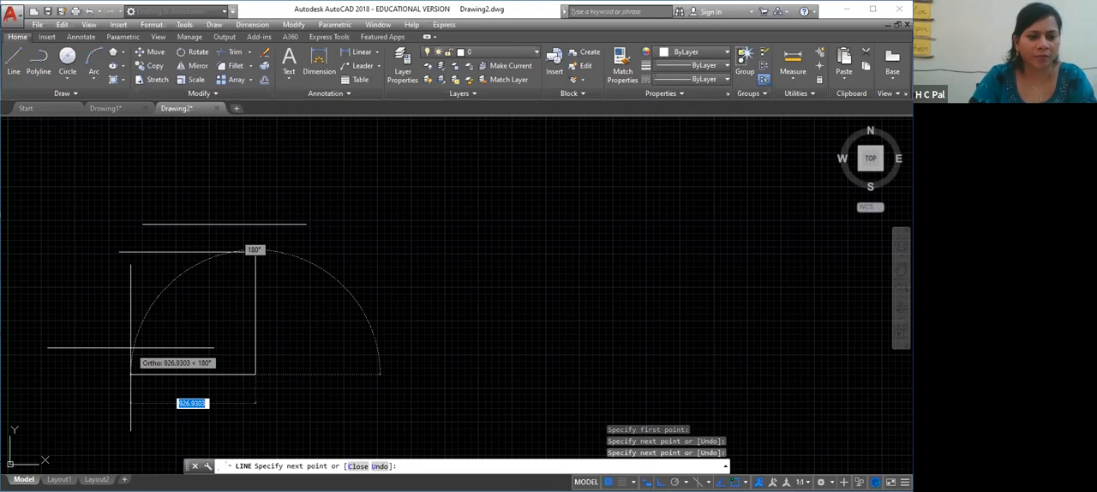
Complete the rectangle with its bottom side and a left side about 909 units long, keeping Ortho on
{"action": "key", "text": "F8"}
{"action": "key", "text": "F8"}
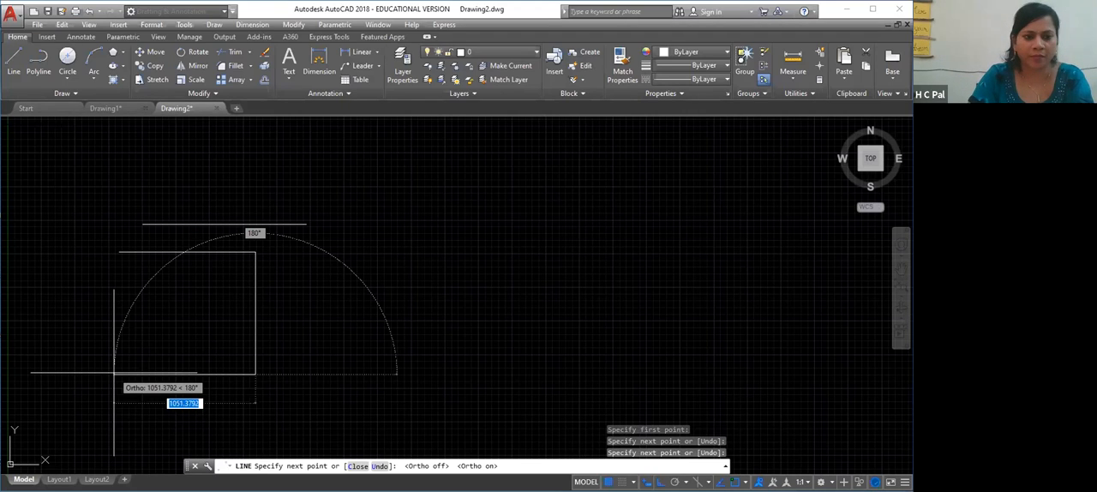
{"action": "left_click", "coordinate": [117, 291]}
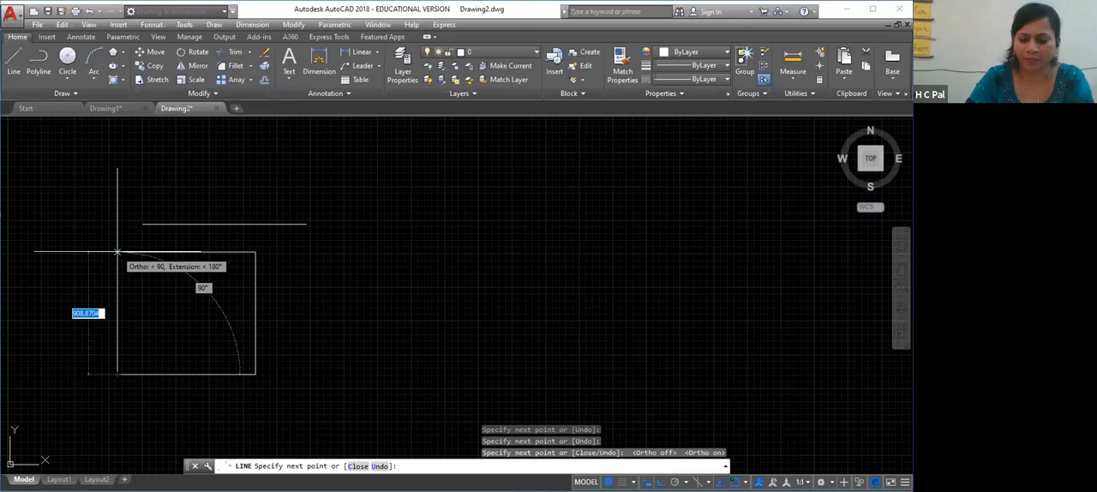
{"action": "type", "text": "50"}
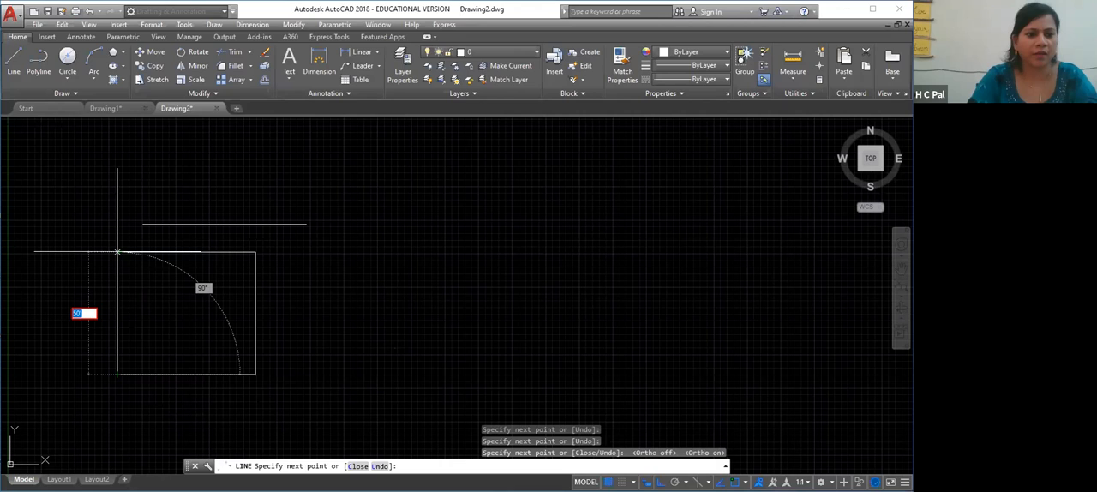
{"action": "right_click", "coordinate": [117, 252]}
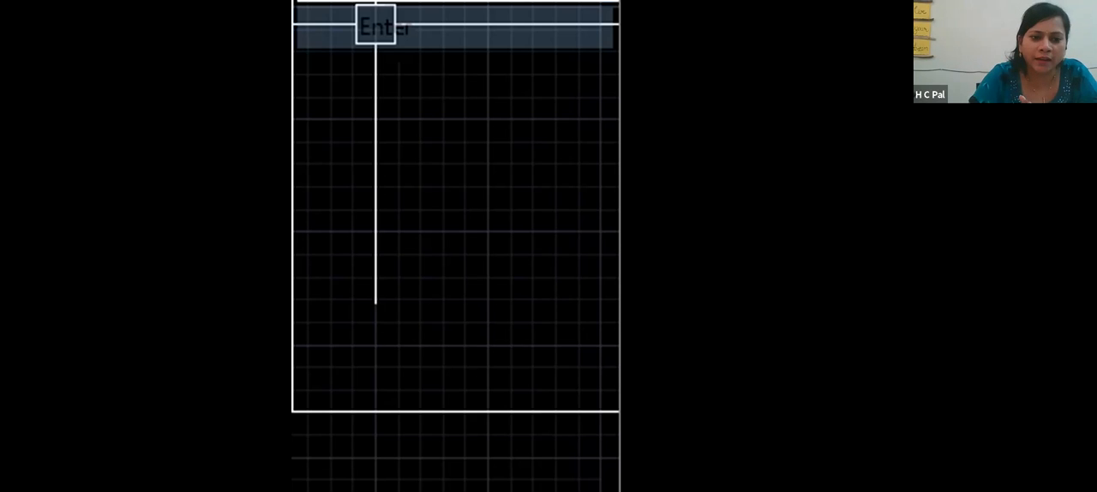
{"action": "left_click", "coordinate": [375, 24]}
Select the rectangle's four sides one by one to check that they are separate lines, and clear the selection
{"action": "left_click", "coordinate": [214, 251]}
{"action": "left_click", "coordinate": [255, 291]}
{"action": "left_click", "coordinate": [165, 374]}
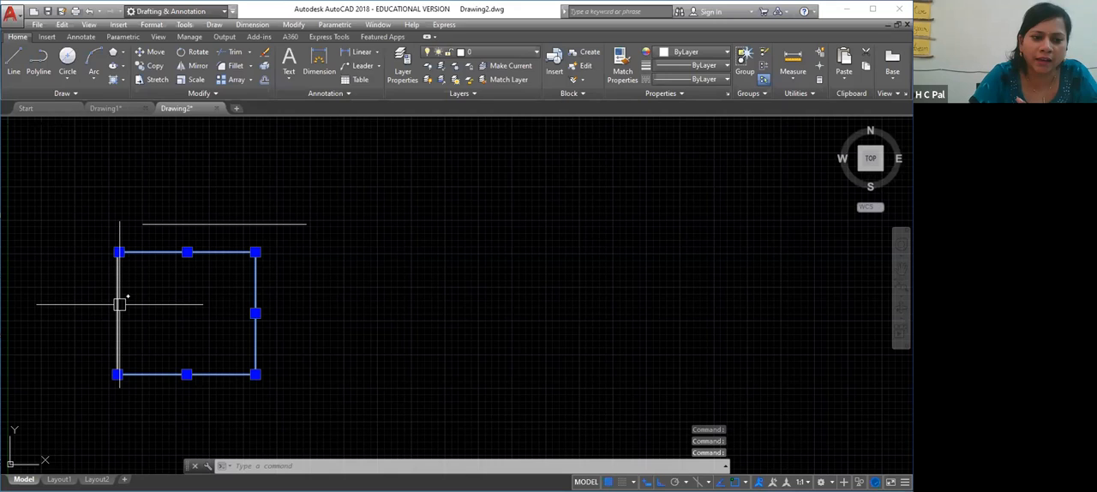
{"action": "left_click", "coordinate": [119, 303]}
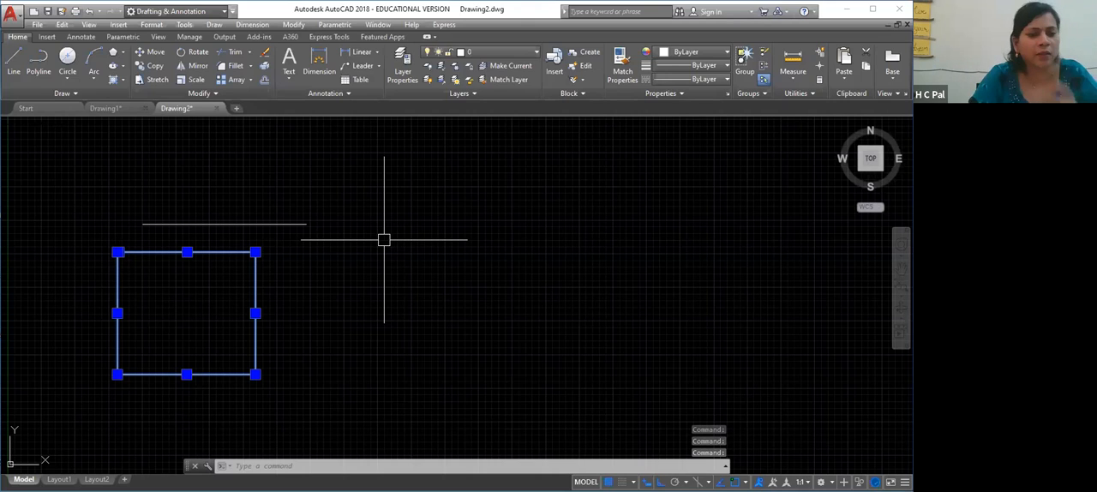
{"action": "key", "text": "Escape"}
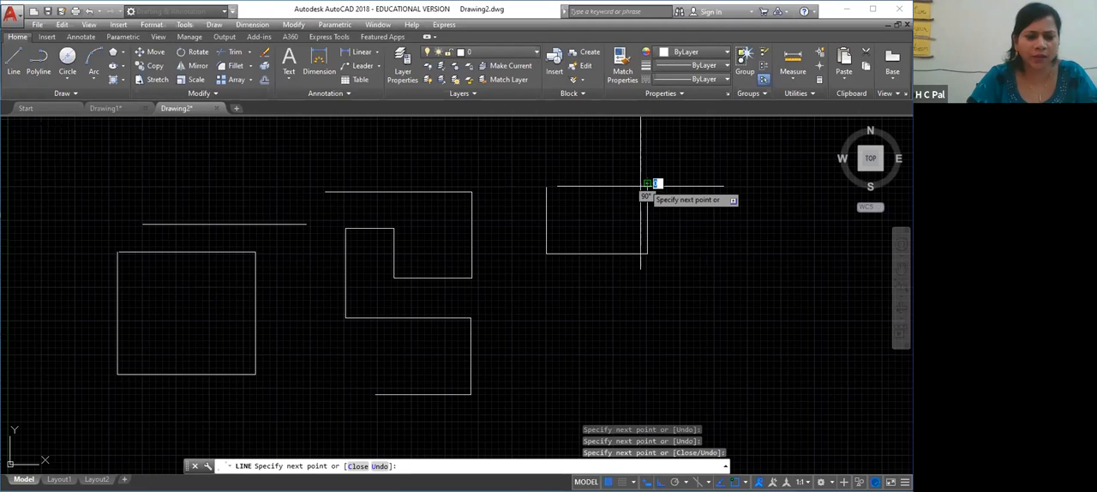
Draw the right vertical side of the open U-shaped outline and end the line chain
{"action": "left_click", "coordinate": [647, 183]}
{"action": "key", "text": "Return"}
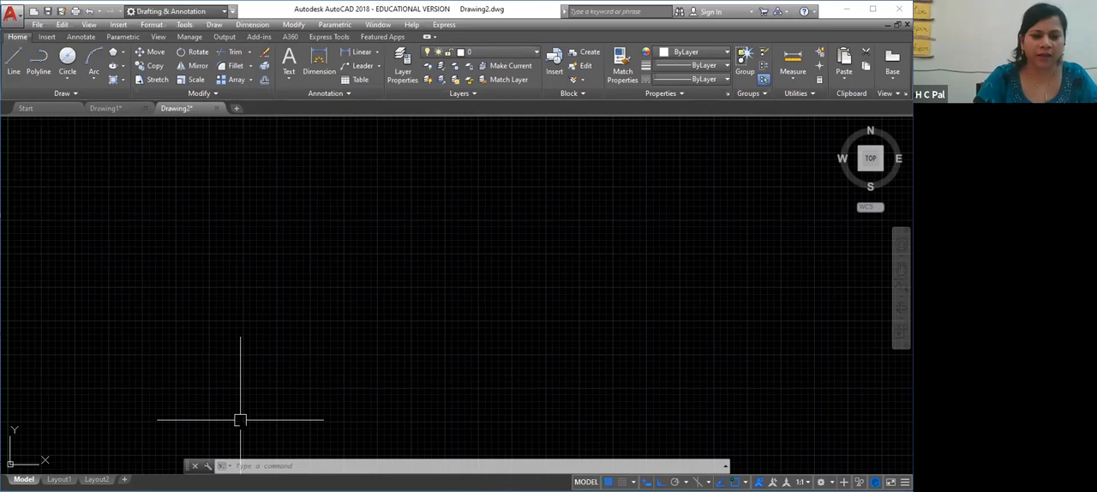
Try to draw a 12' horizontal line followed by an 11' vertical line with Ortho on, and leave the LINE command
{"action": "type", "text": "l"}
{"action": "key", "text": "Return"}
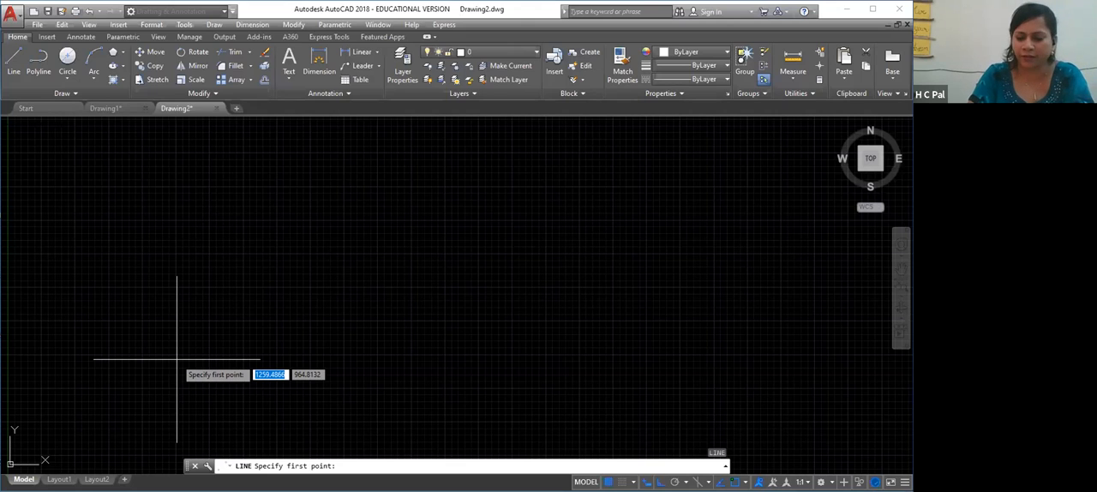
{"action": "left_click", "coordinate": [176, 359]}
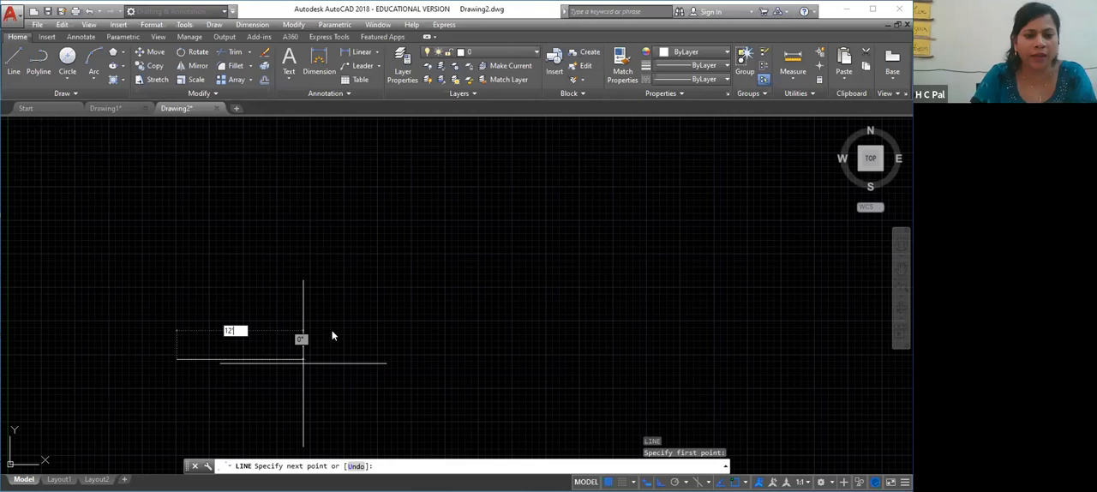
{"action": "key", "text": "Return"}
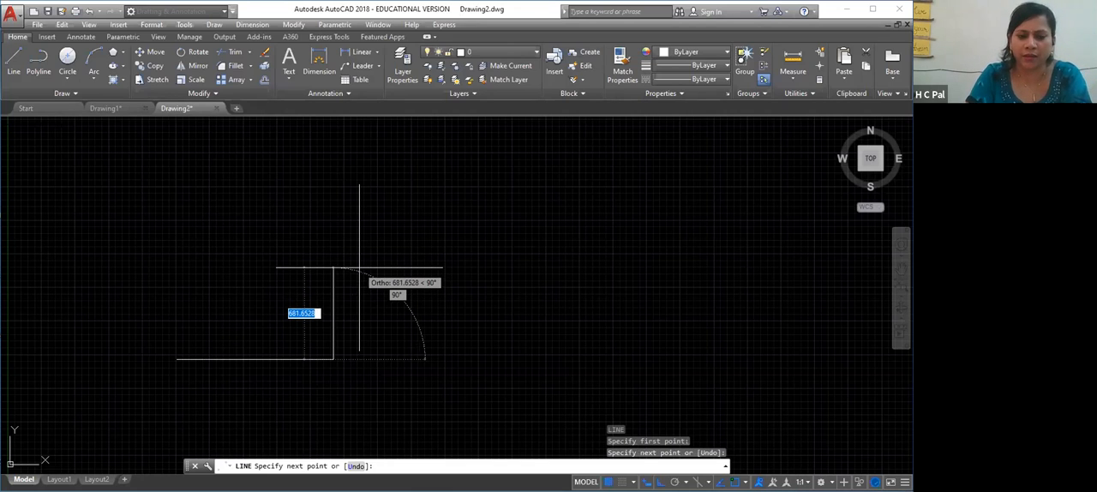
{"action": "type", "text": "11'"}
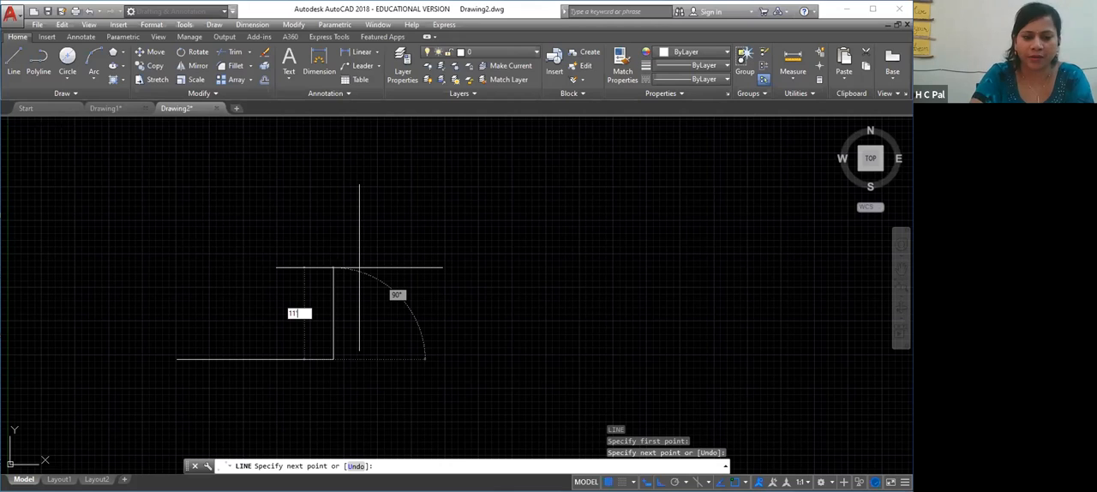
{"action": "key", "text": "Return"}
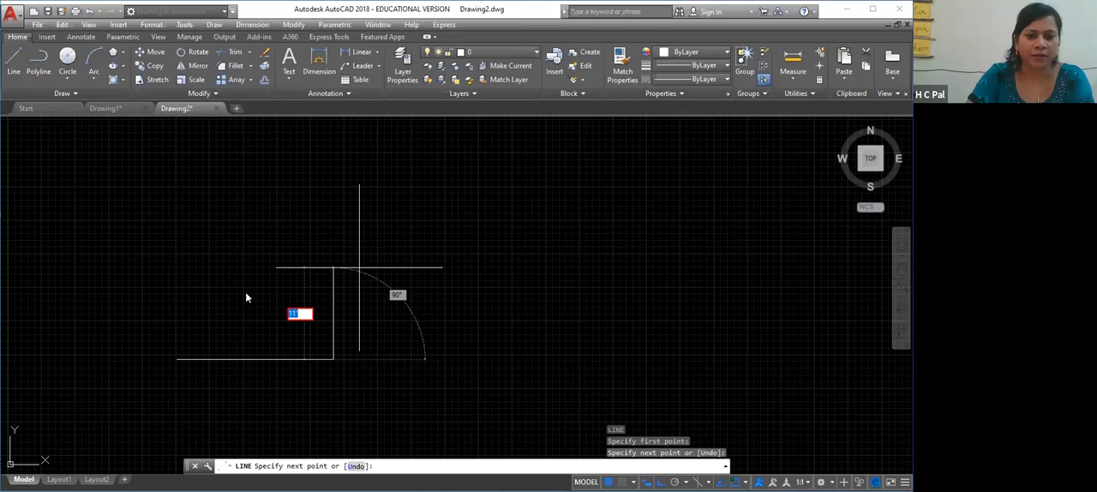
{"action": "left_click", "coordinate": [228, 275]}
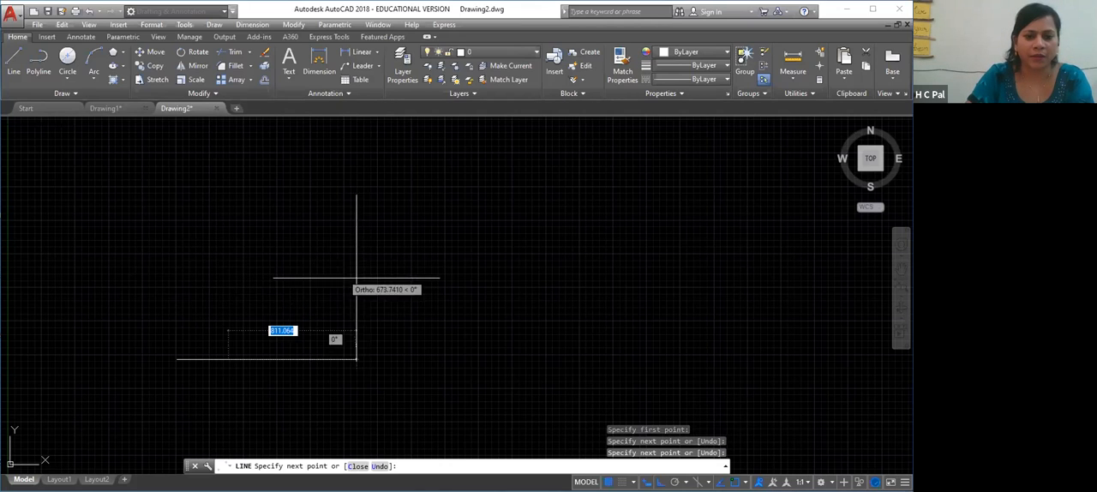
{"action": "key", "text": "Escape"}
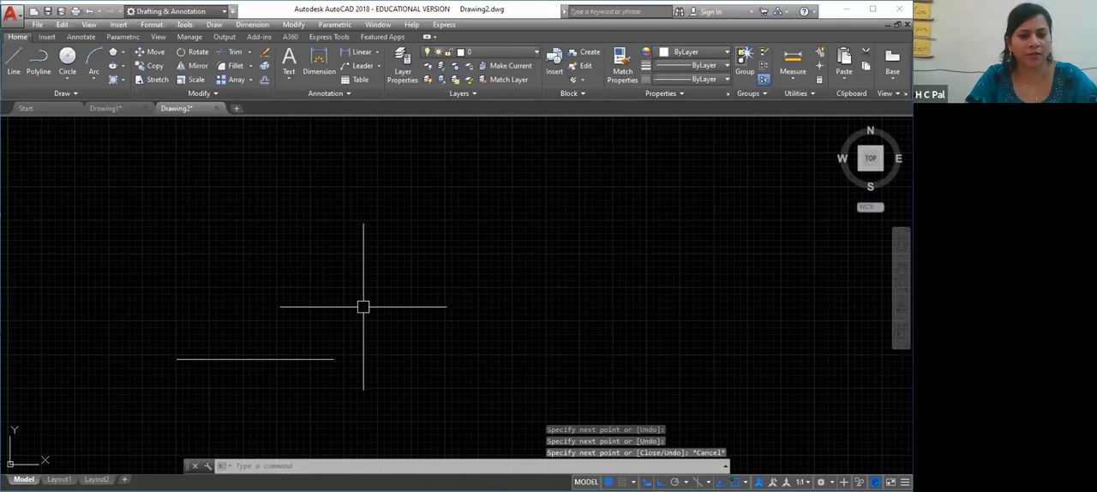
Switch to Drawing1 and go to an empty area away from the existing shapes
{"action": "left_click", "coordinate": [106, 108]}
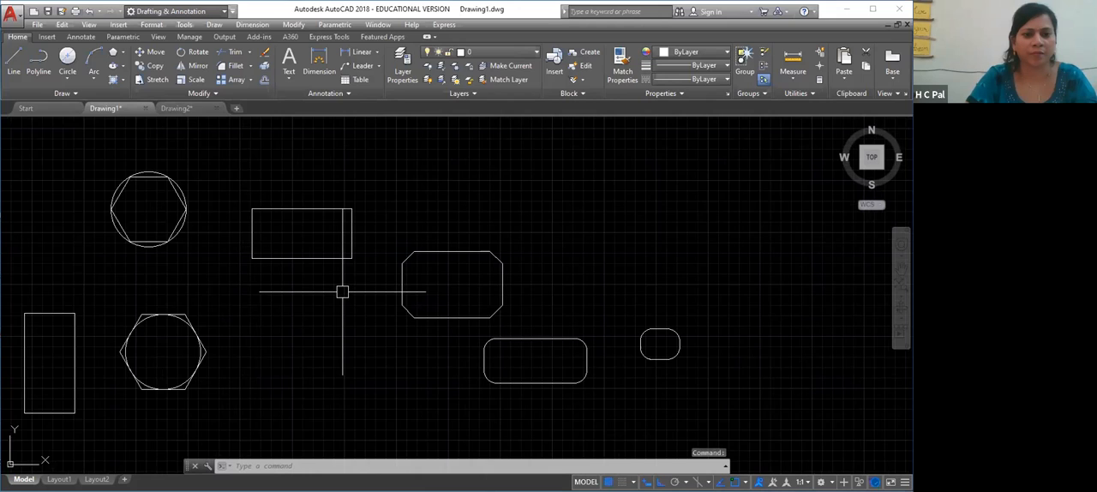
{"action": "scroll", "coordinate": [347, 291], "scroll_direction": "up", "scroll_amount": 4}
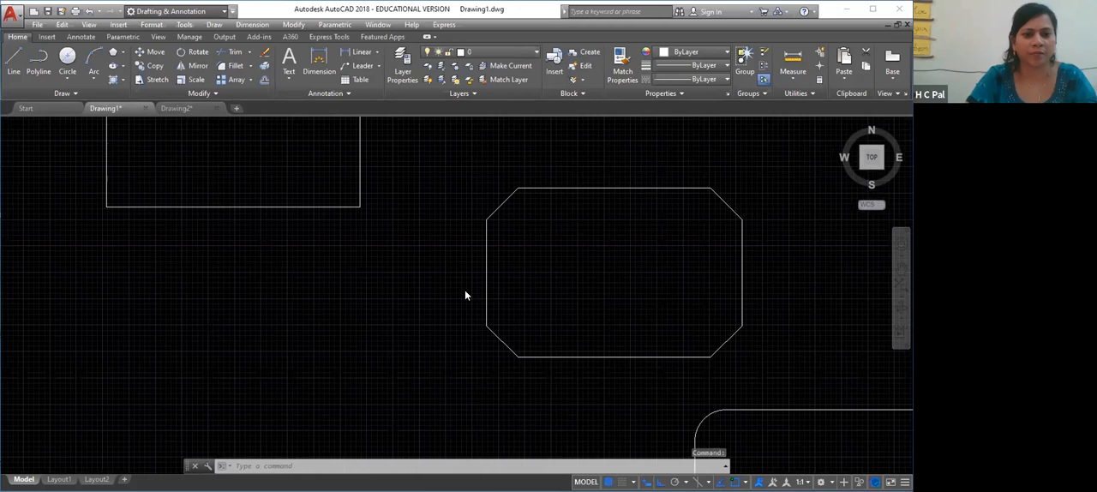
{"action": "left_click", "coordinate": [453, 368]}
{"action": "left_click_drag", "start_coordinate": [502, 253], "coordinate": [215, 420]}
{"action": "right_click", "coordinate": [257, 339]}
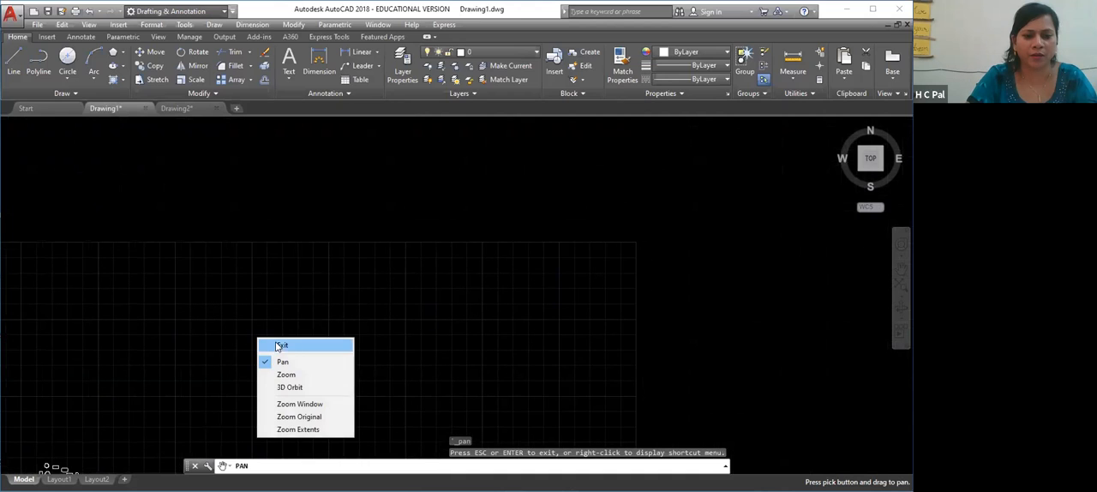
{"action": "left_click", "coordinate": [294, 344]}
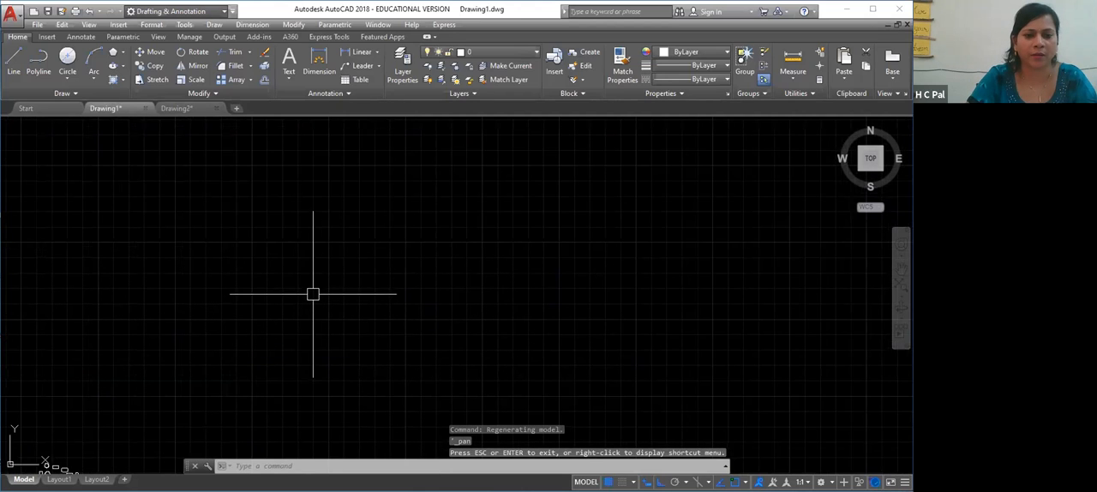
{"action": "left_click", "coordinate": [313, 293]}
{"action": "right_click", "coordinate": [323, 283]}
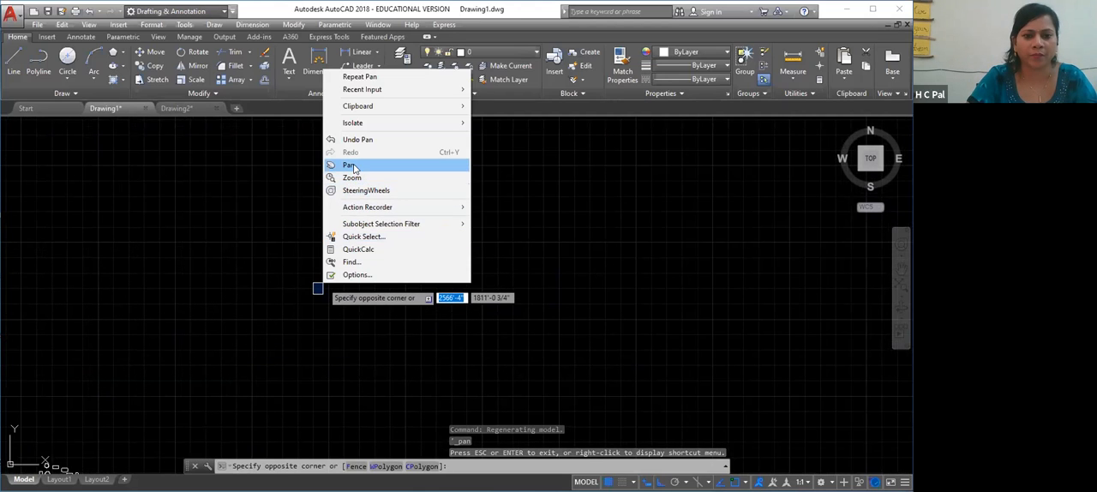
{"action": "left_click", "coordinate": [349, 164]}
{"action": "left_click_drag", "start_coordinate": [401, 204], "coordinate": [343, 264]}
{"action": "right_click", "coordinate": [348, 255]}
{"action": "left_click", "coordinate": [373, 262]}
{"action": "left_click", "coordinate": [371, 259]}
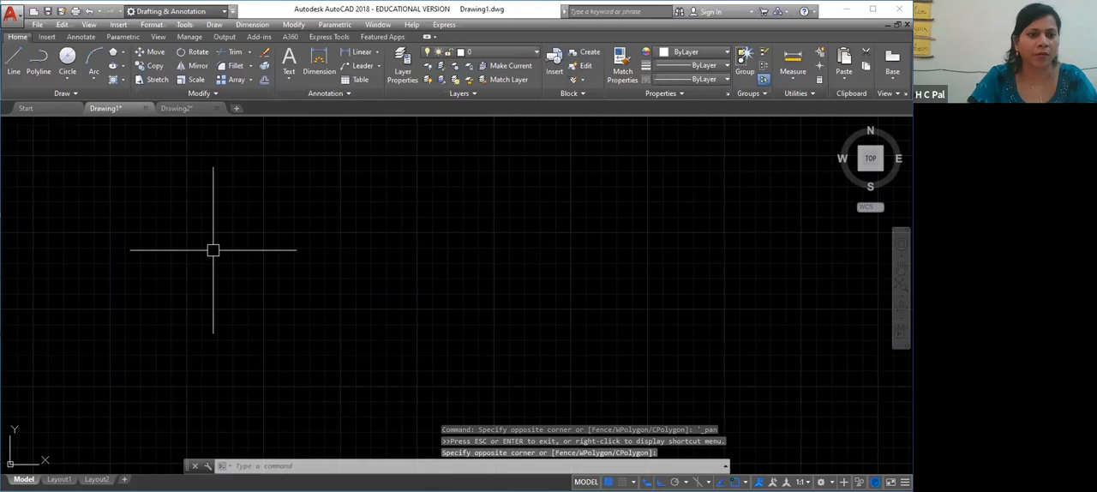
Draw a single 12' horizontal line to the right in the empty area and end the LINE command
{"action": "type", "text": "l"}
{"action": "key", "text": "Return"}
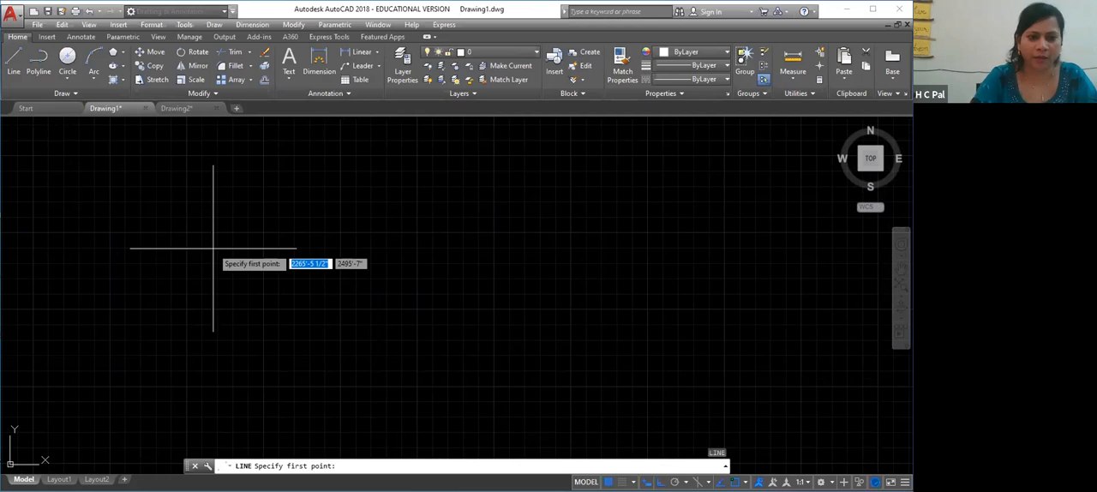
{"action": "left_click", "coordinate": [109, 374]}
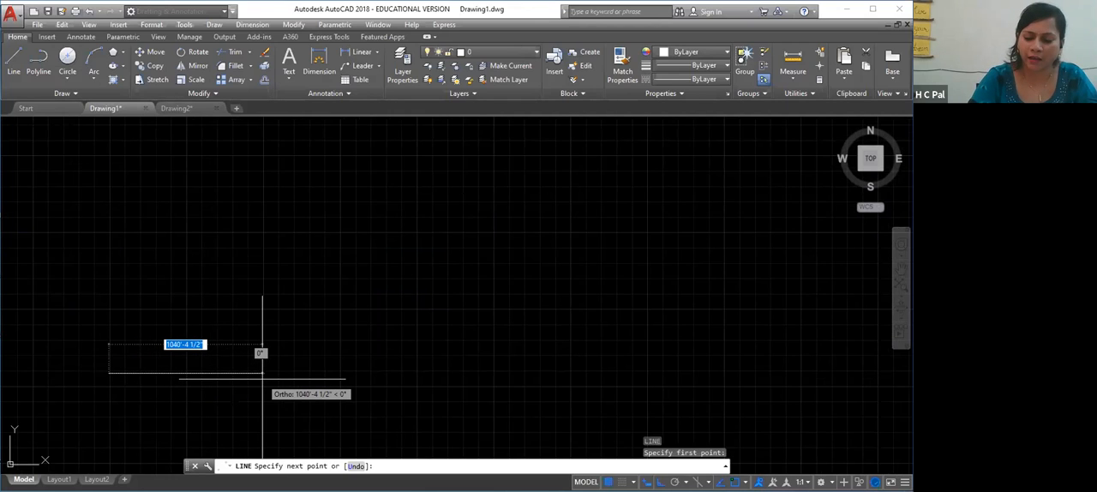
{"action": "type", "text": "12'"}
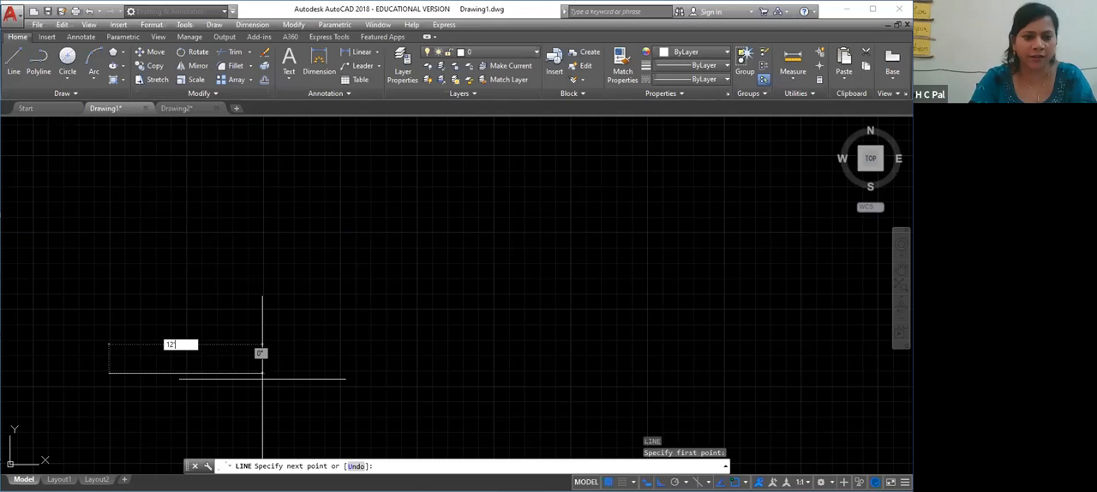
{"action": "key", "text": "Return"}
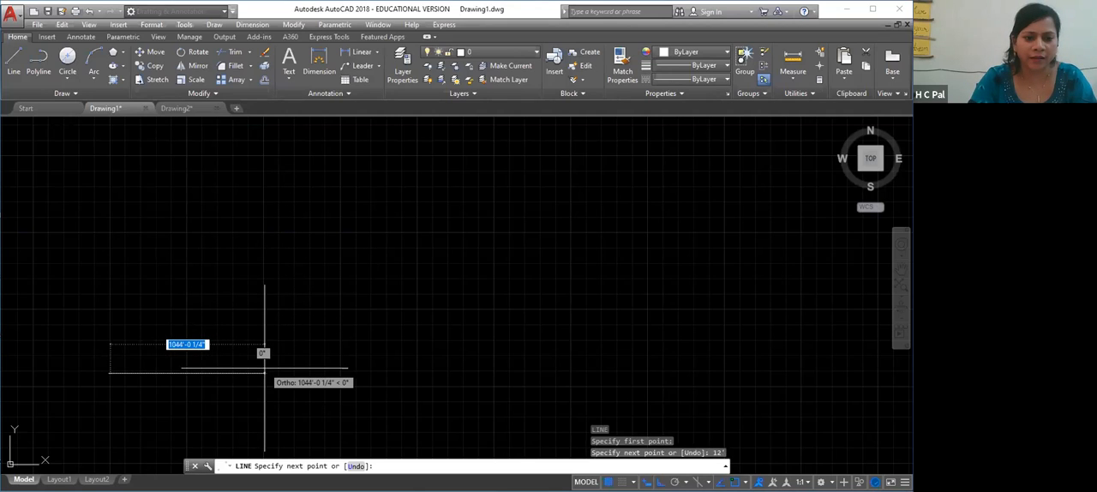
{"action": "key", "text": "Return"}
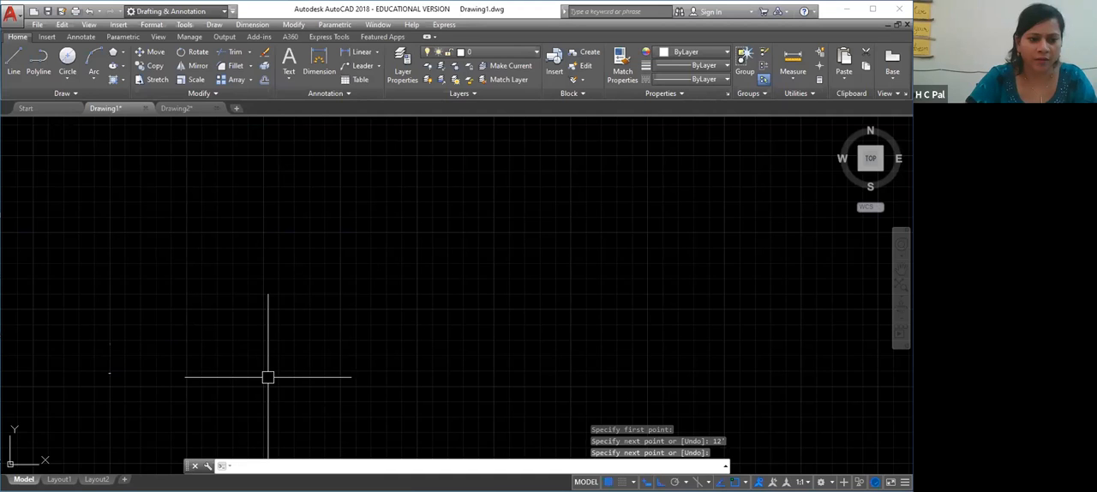
Examine the short 12' line up close and select it
{"action": "scroll", "coordinate": [153, 371], "scroll_direction": "up", "scroll_amount": 2}
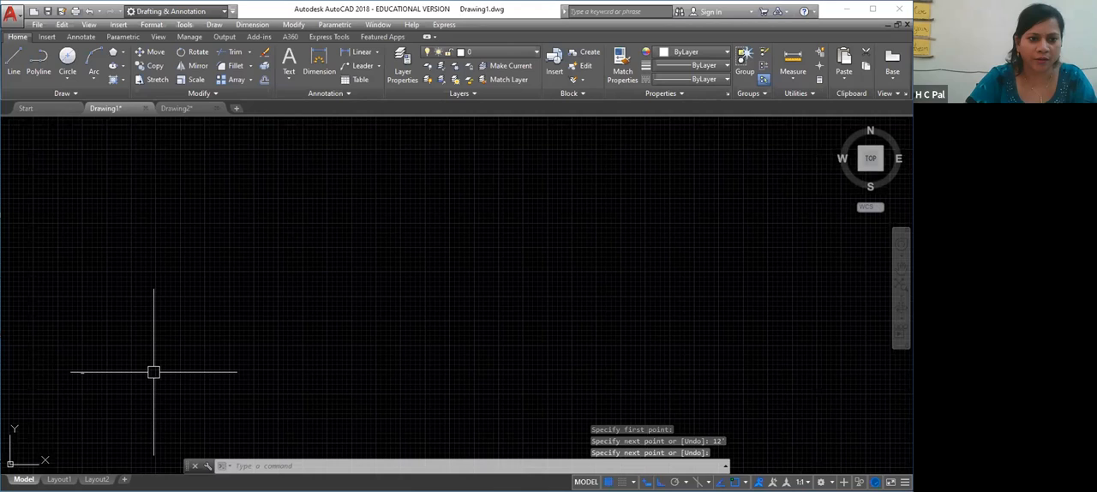
{"action": "left_click", "coordinate": [294, 314]}
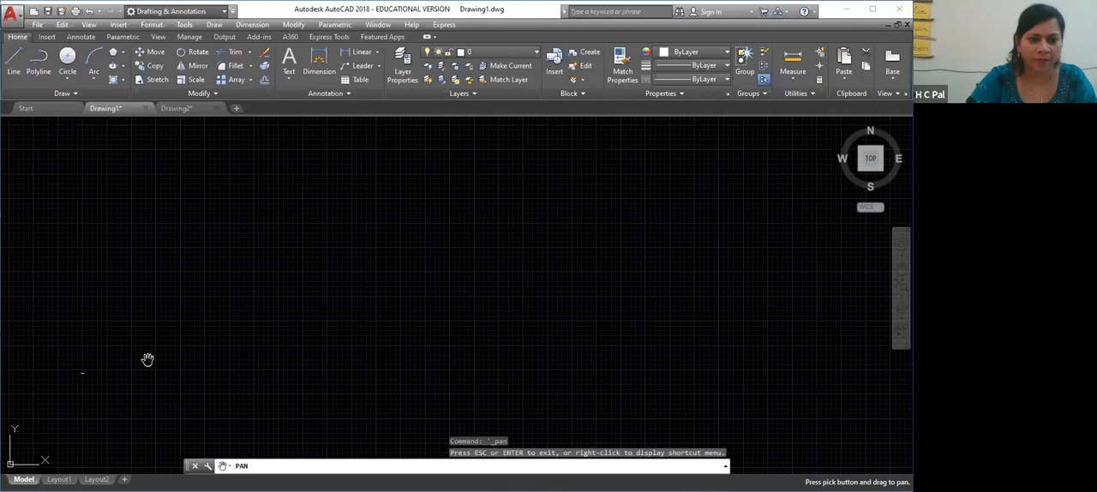
{"action": "right_click", "coordinate": [271, 312]}
{"action": "mouse_move", "coordinate": [147, 359]}
{"action": "left_mouse_down"}
{"action": "mouse_move", "coordinate": [287, 300]}
{"action": "mouse_move", "coordinate": [251, 344]}
{"action": "left_mouse_up"}
{"action": "left_click", "coordinate": [296, 318]}
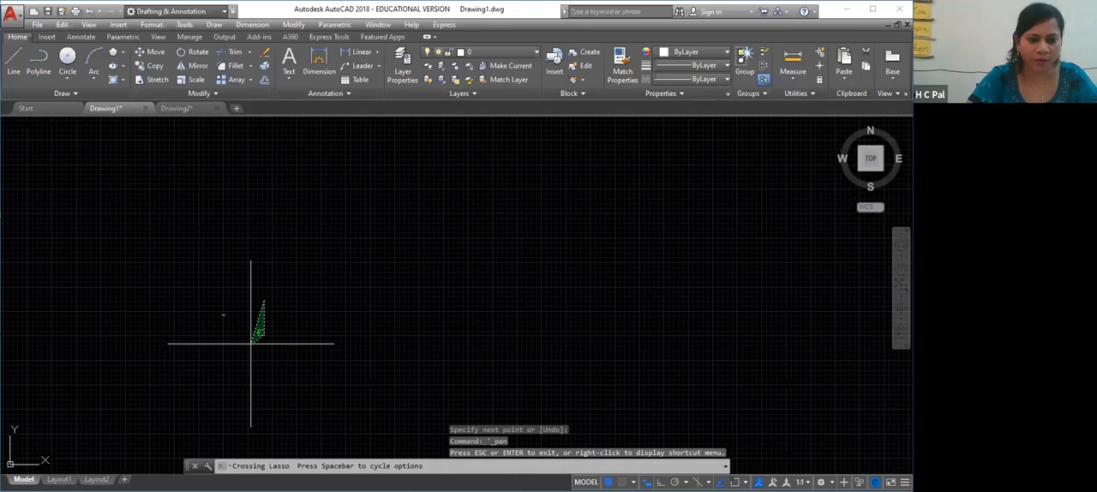
{"action": "left_click_drag", "start_coordinate": [251, 343], "coordinate": [205, 339]}
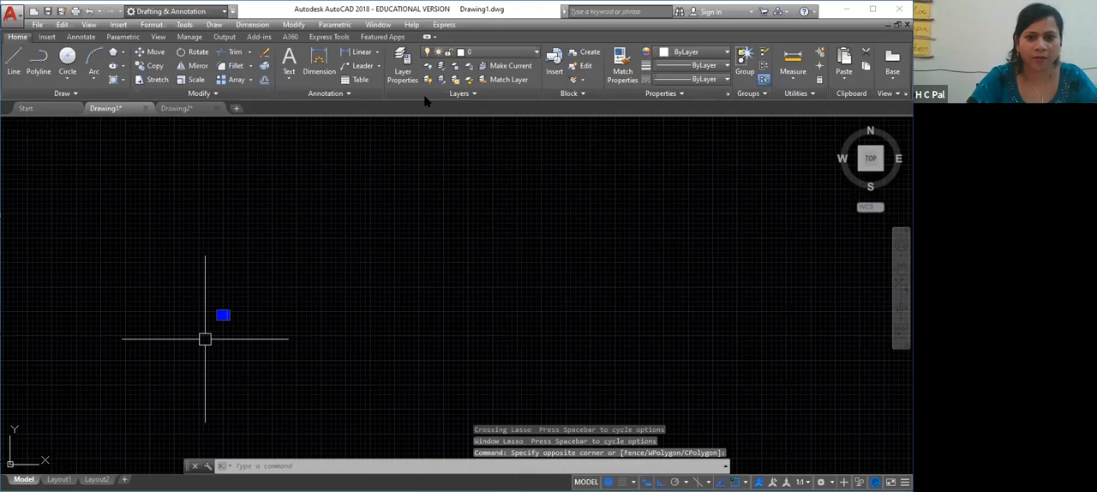
Zoom the view with the ZOOM command's All option
{"action": "type", "text": "z"}
{"action": "key", "text": "Return"}
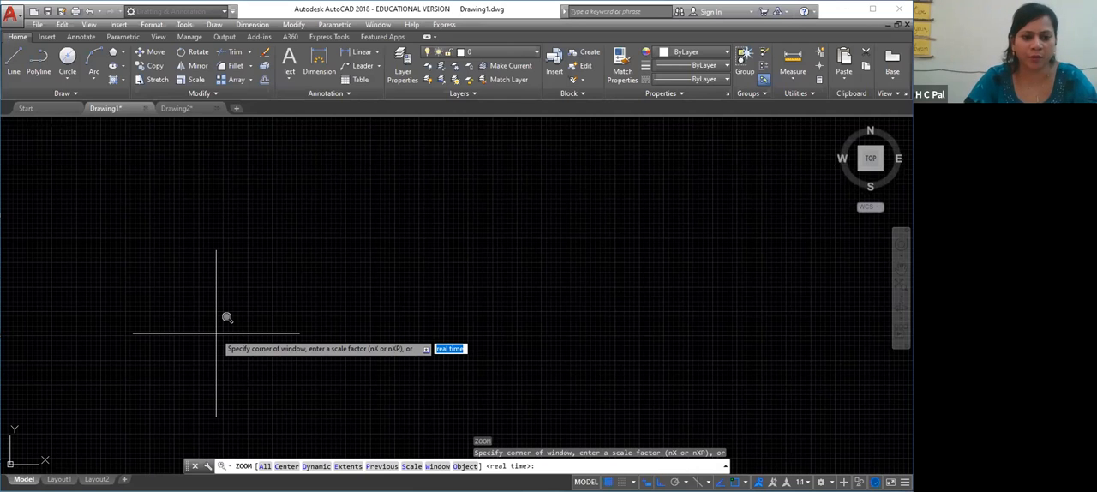
{"action": "type", "text": "a"}
{"action": "key", "text": "Return"}
{"action": "right_click", "coordinate": [378, 300]}
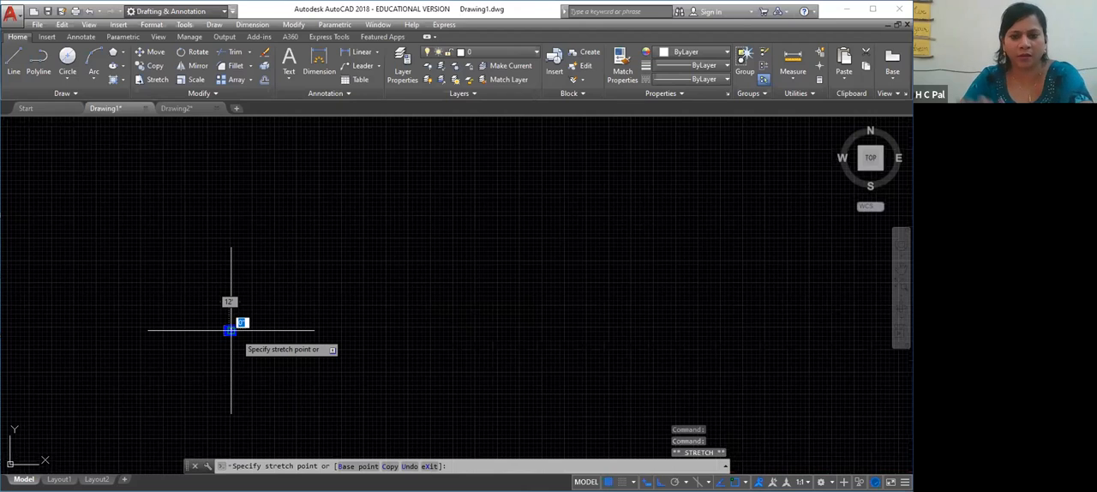
Cancel the stretch, erase the 12' line, and delete all remaining objects in Drawing1
{"action": "key", "text": "Escape"}
{"action": "key", "text": "Delete"}
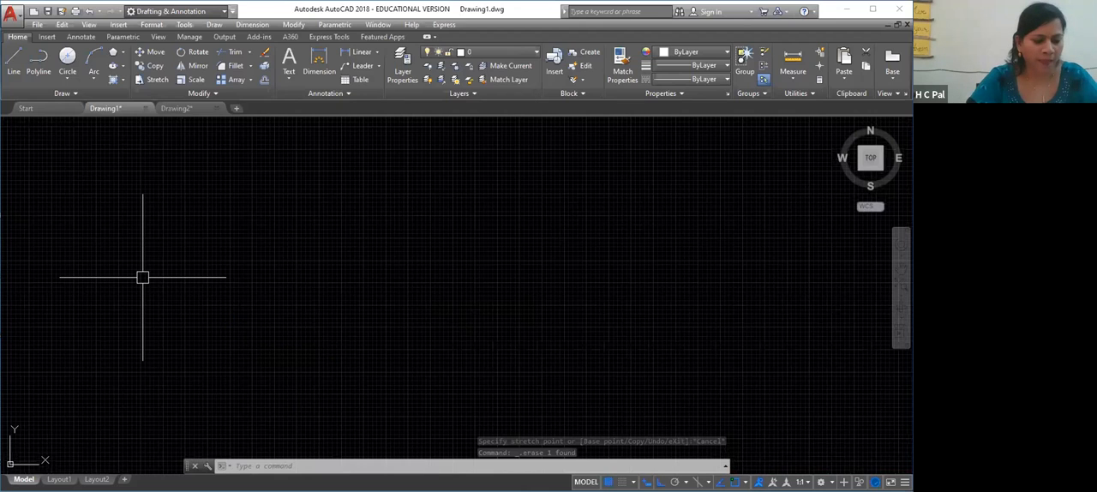
{"action": "key", "text": "ctrl+a"}
{"action": "key", "text": "Delete"}
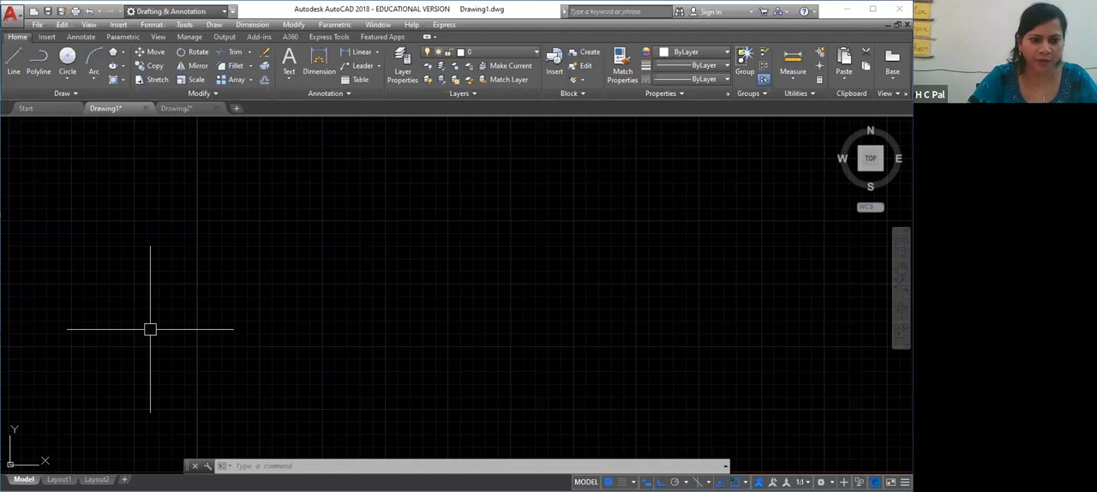
Draw two connected horizontal lines to the right, the first 12' and the second 11' long, keeping the chain active
{"action": "key", "text": "l"}
{"action": "key", "text": "Return"}
{"action": "left_click", "coordinate": [160, 375]}
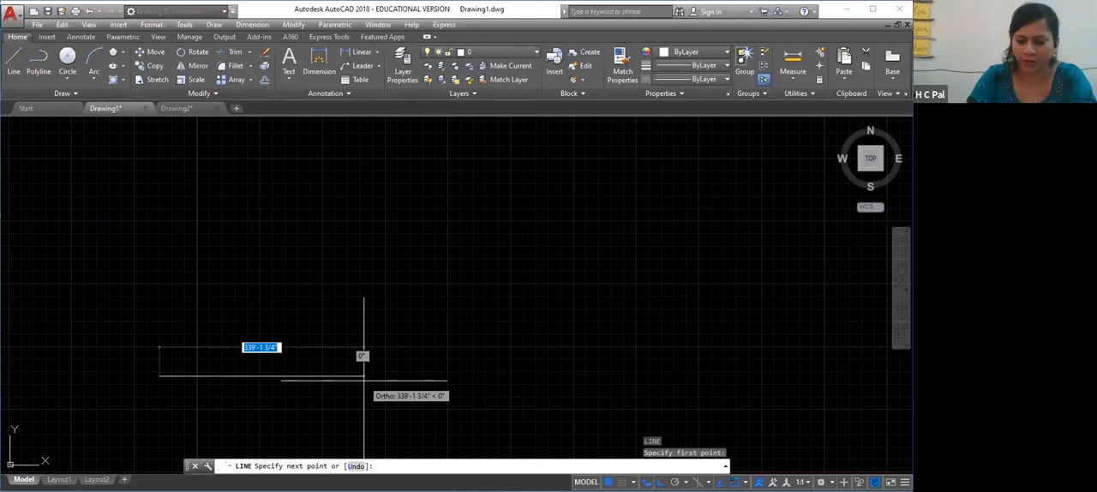
{"action": "type", "text": "12'"}
{"action": "key", "text": "Return"}
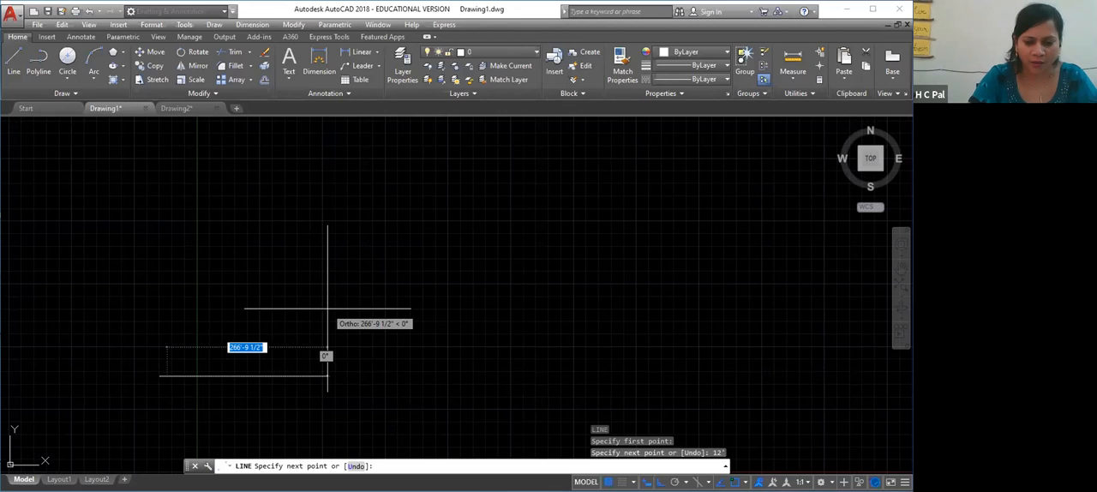
{"action": "type", "text": "11'"}
{"action": "key", "text": "Return"}
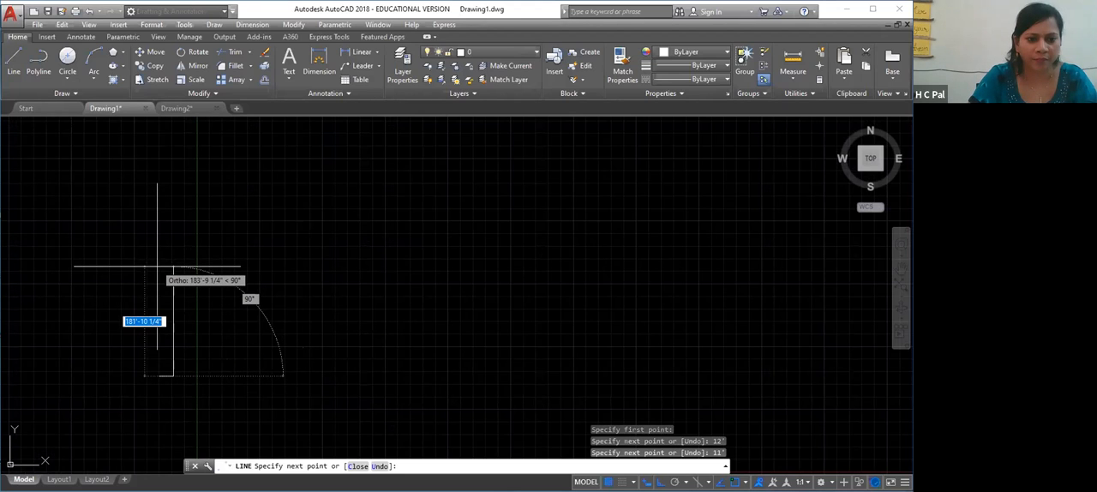
Continue the chain with an 11' vertical line upward from the end of the bottom line
{"action": "type", "text": "11'"}
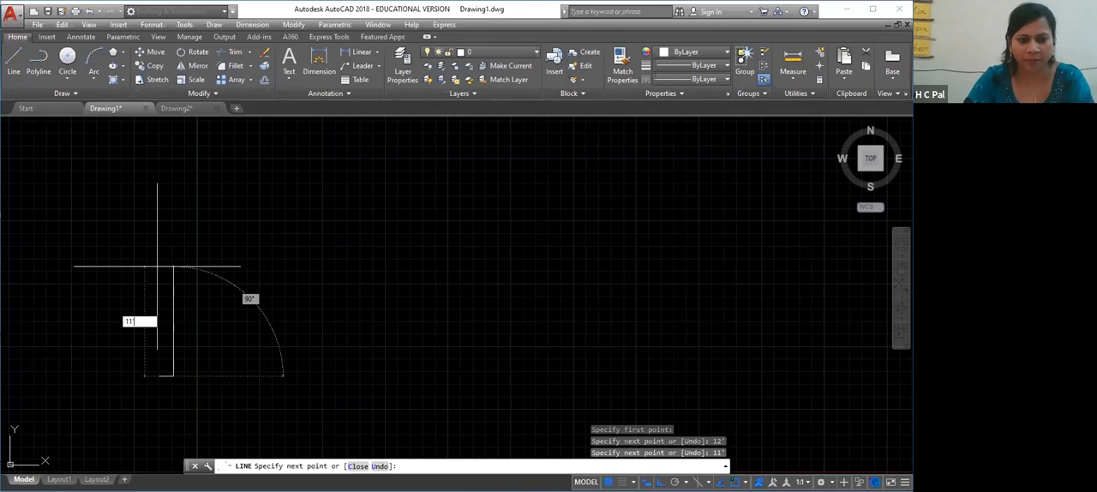
{"action": "key", "text": "Return"}
{"action": "scroll", "coordinate": [129, 394], "scroll_direction": "down", "scroll_amount": 5}
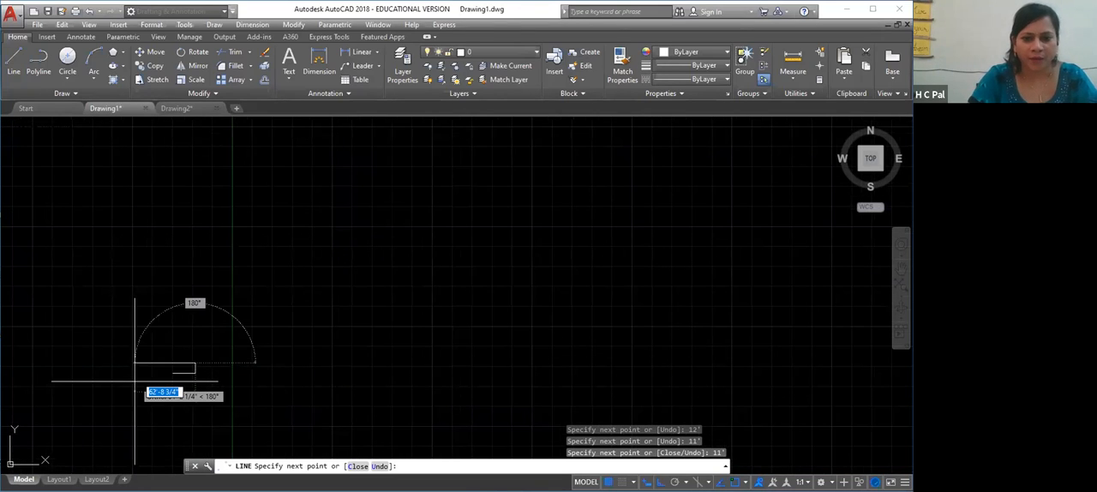
{"action": "scroll", "coordinate": [135, 381], "scroll_direction": "up", "scroll_amount": 2}
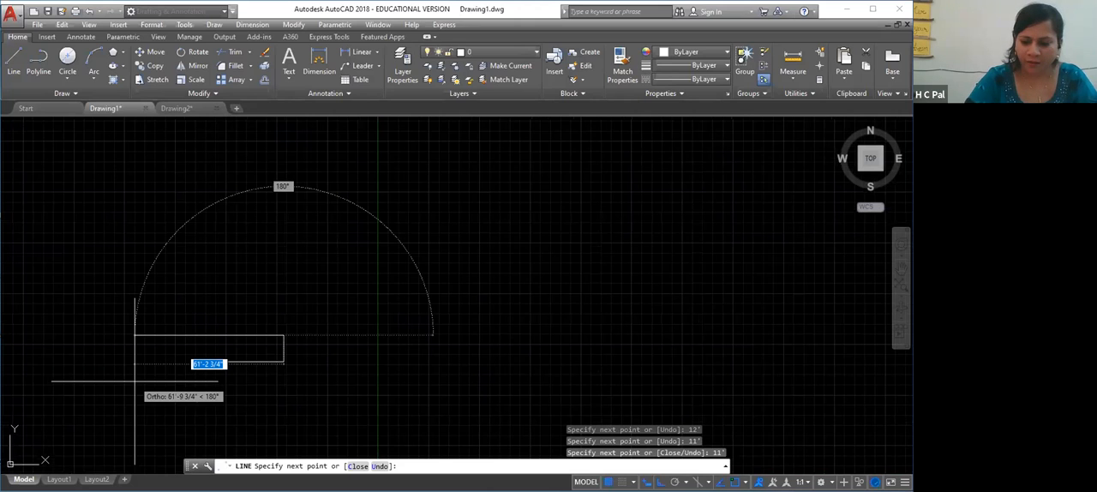
Continue the chain with a 12' line to the left and an 11' line downward, and end the LINE command
{"action": "middle_click_drag", "start_coordinate": [135, 381], "coordinate": [368, 300]}
{"action": "type", "text": "12'"}
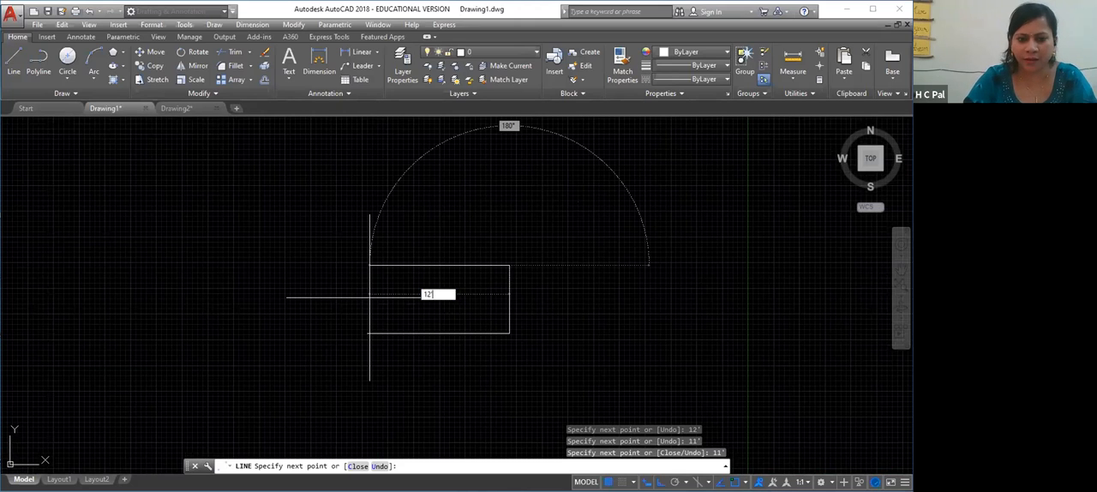
{"action": "key", "text": "Return"}
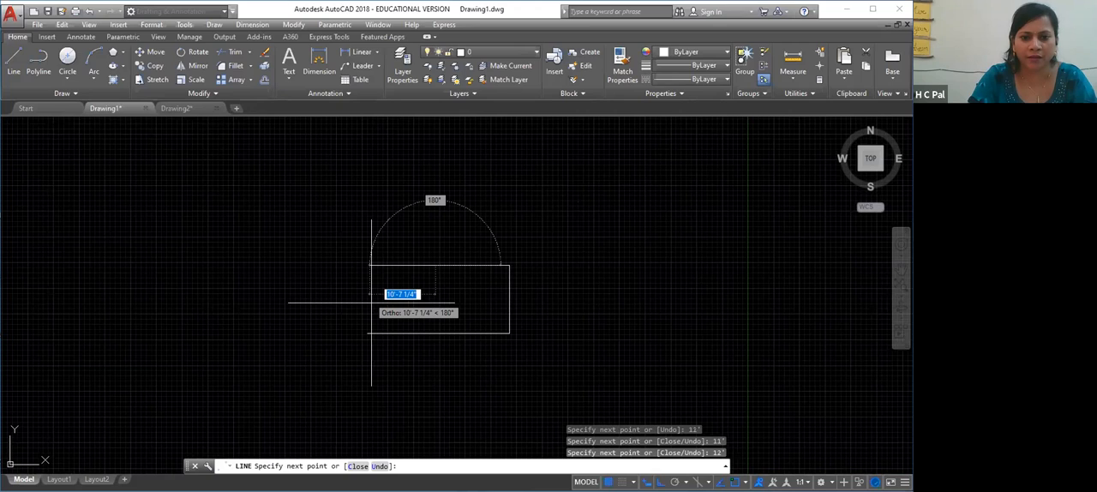
{"action": "type", "text": "17"}
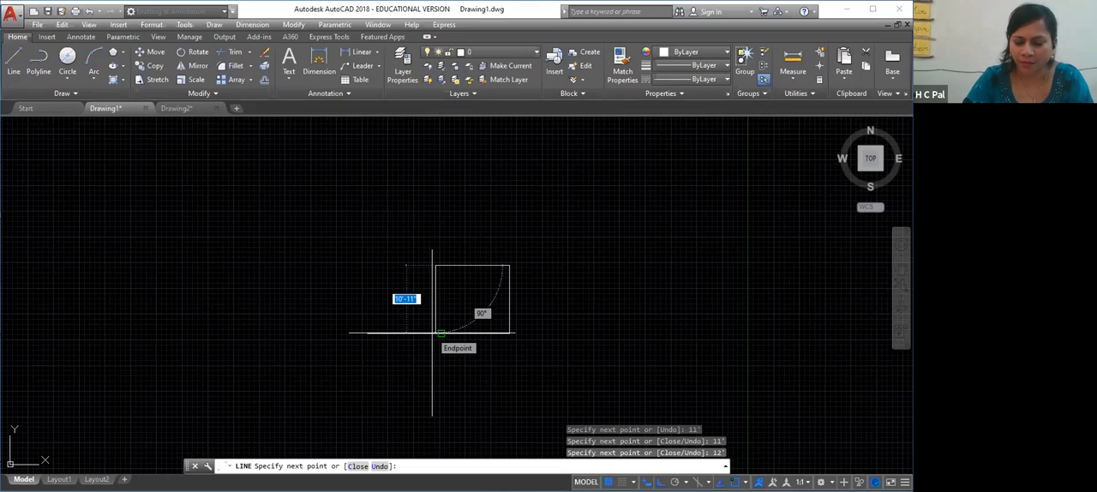
{"action": "type", "text": "11"}
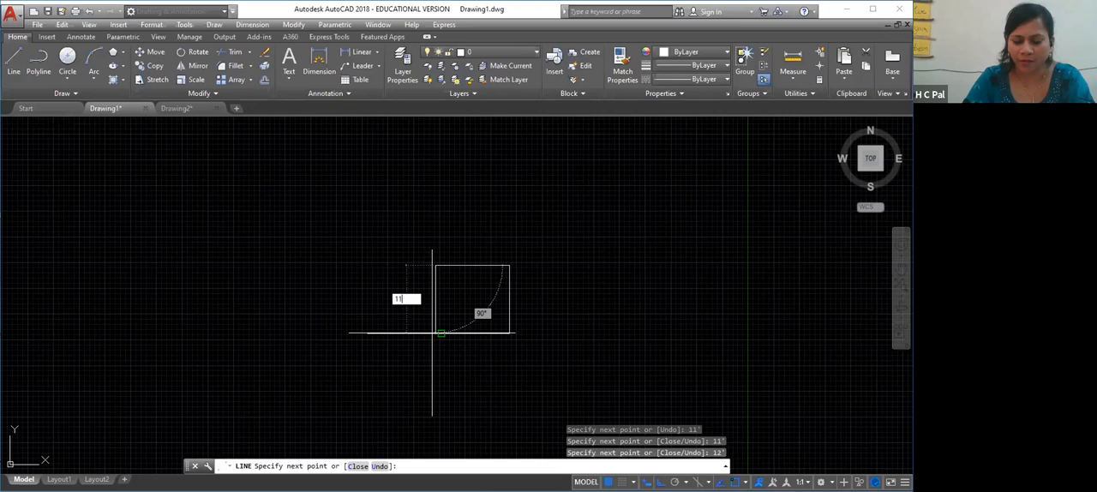
{"action": "key", "text": "Return"}
{"action": "key", "text": "Return"}
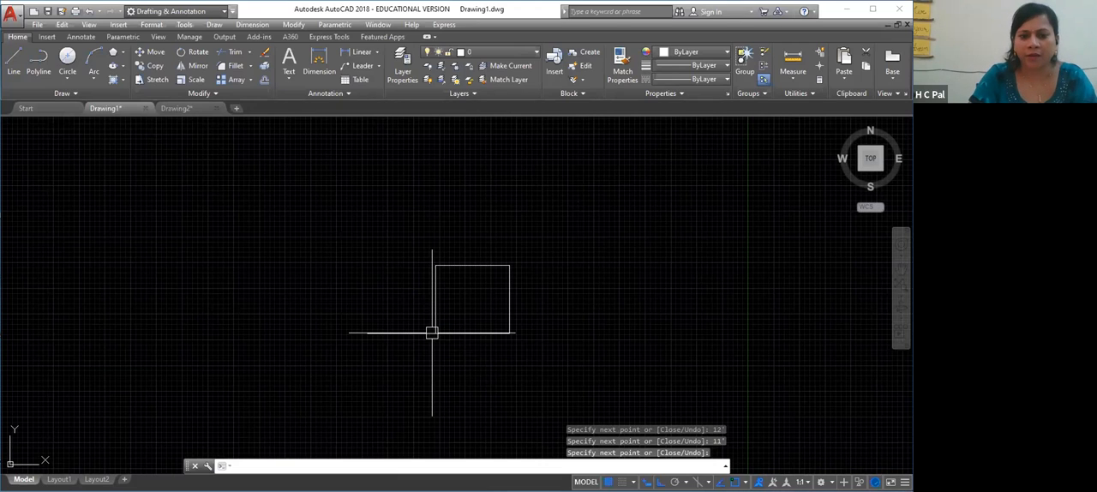
Erase both horizontal lines along the base, the 12' one and the adjoining 11' one under the square
{"action": "left_click", "coordinate": [397, 334]}
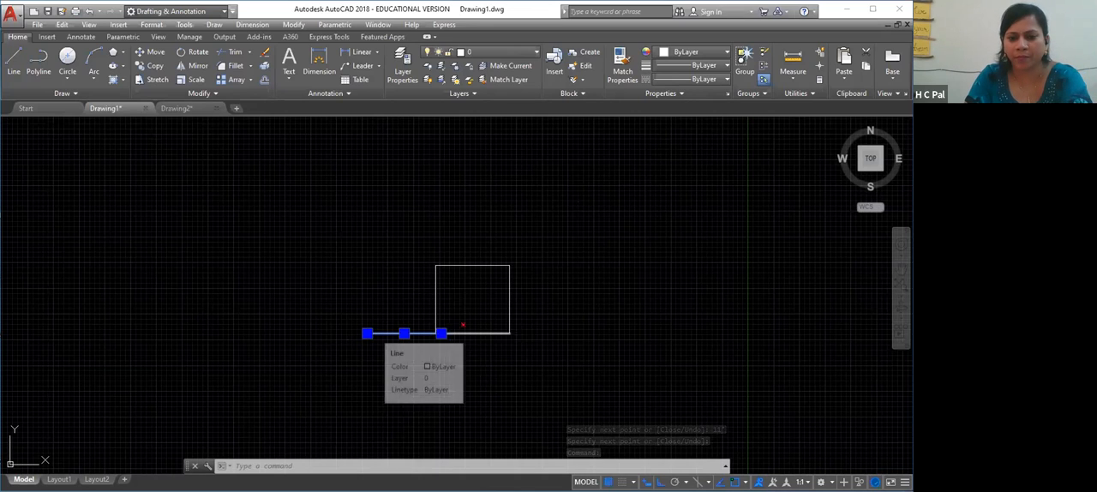
{"action": "key", "text": "Delete"}
{"action": "left_click", "coordinate": [406, 336]}
{"action": "left_click", "coordinate": [408, 366]}
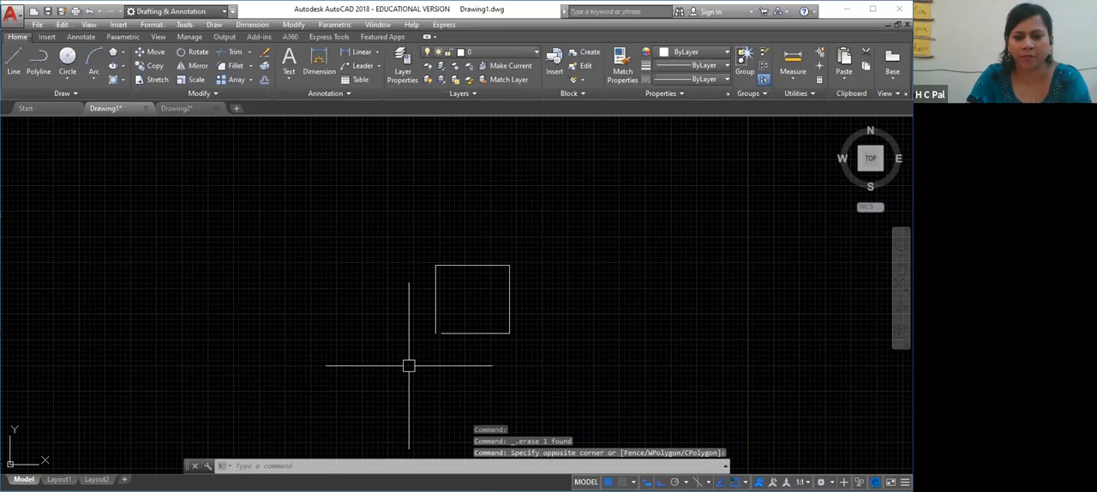
{"action": "left_click", "coordinate": [475, 332]}
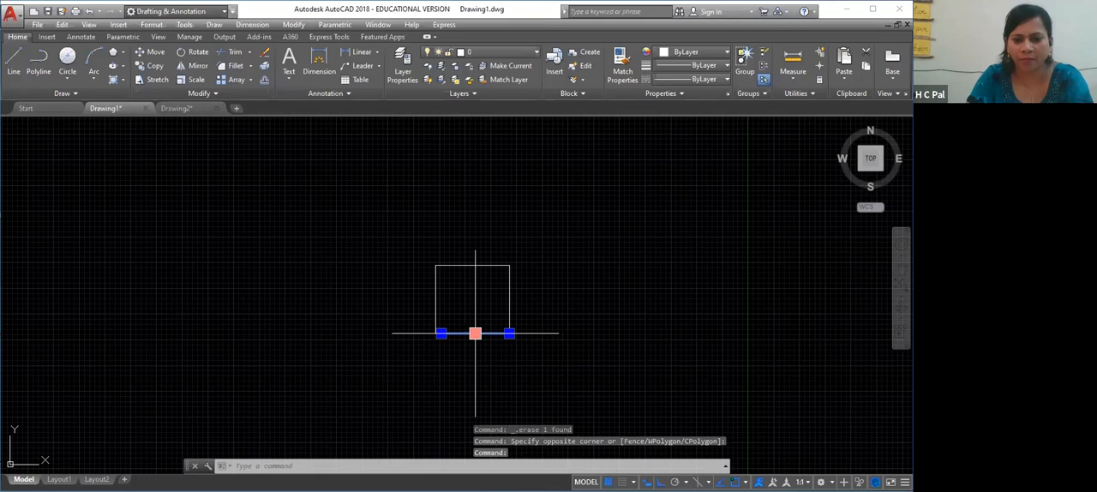
{"action": "left_click", "coordinate": [477, 335]}
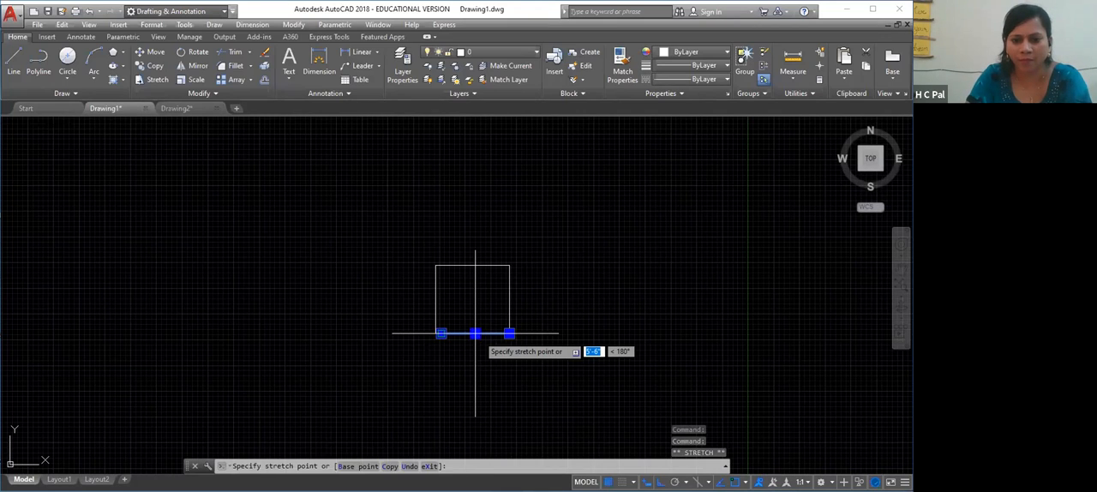
{"action": "left_click", "coordinate": [475, 333]}
{"action": "left_click", "coordinate": [466, 336]}
{"action": "key", "text": "Delete"}
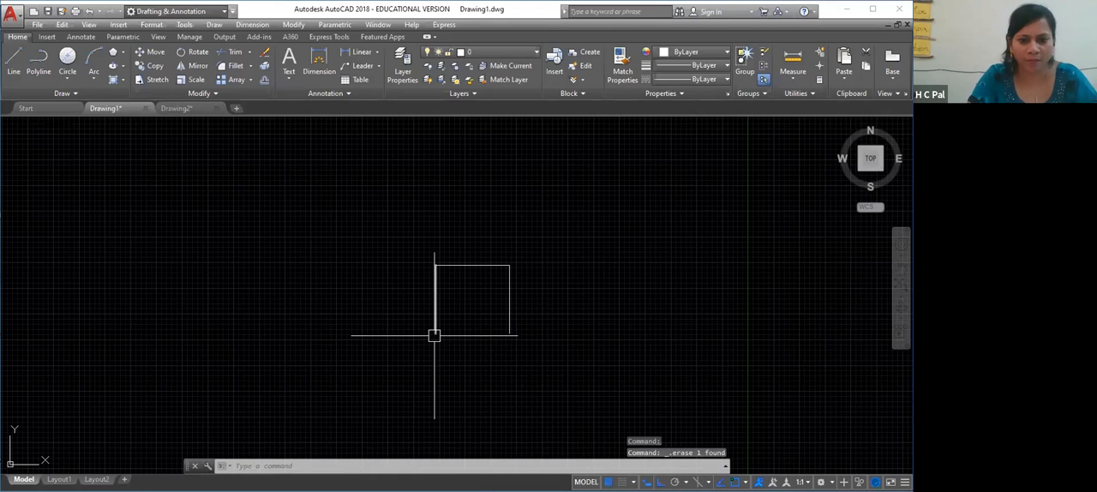
{"action": "key", "text": "Return"}
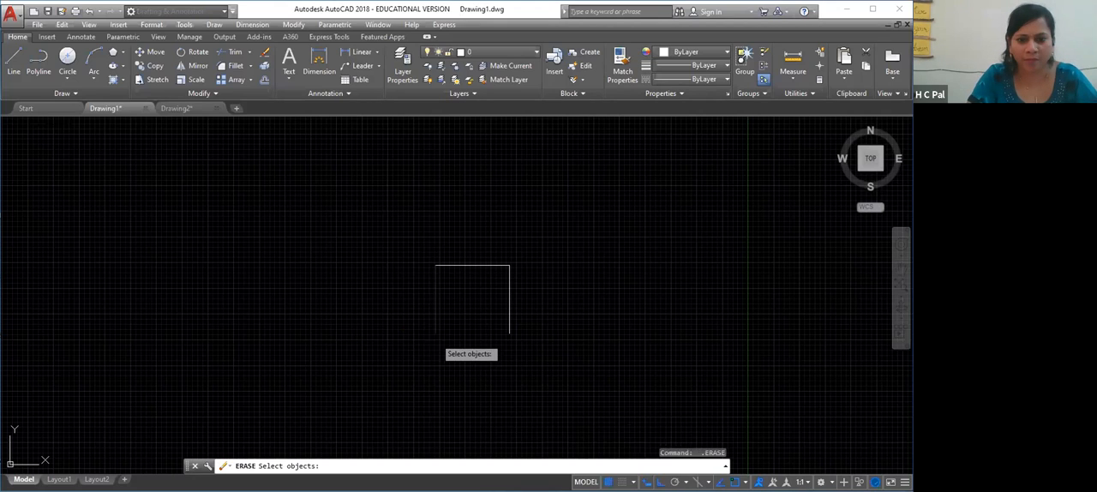
{"action": "left_click", "coordinate": [436, 313]}
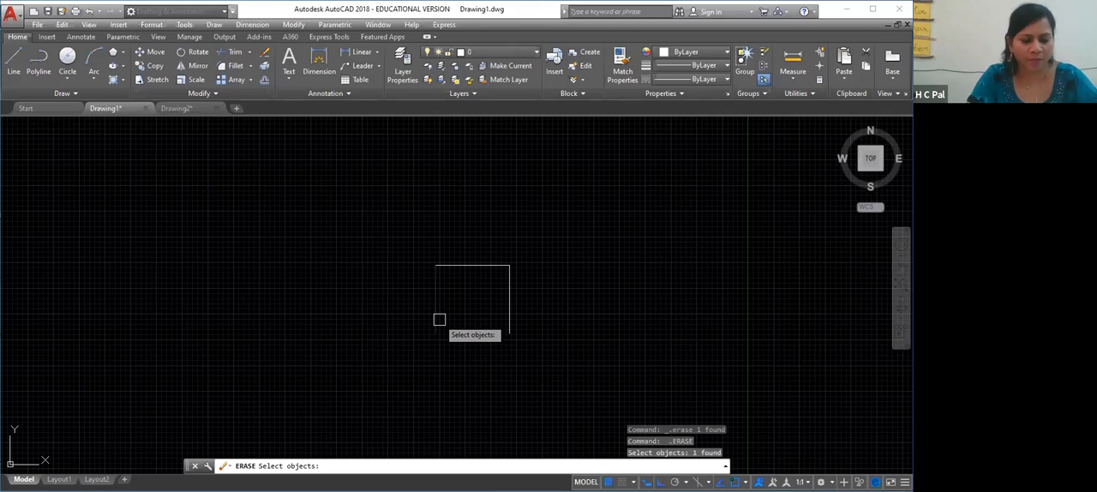
{"action": "key", "text": "ctrl+z"}
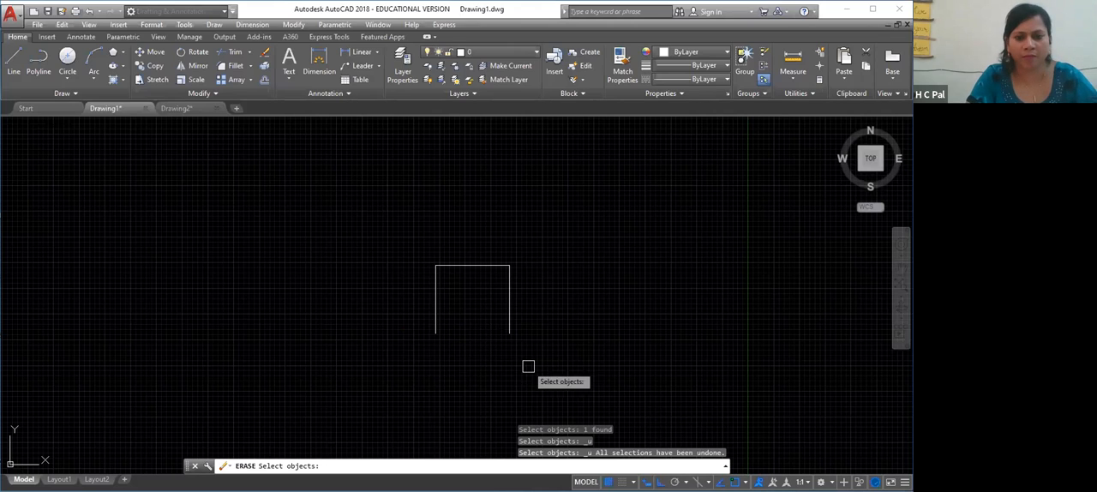
{"action": "key", "text": "Return"}
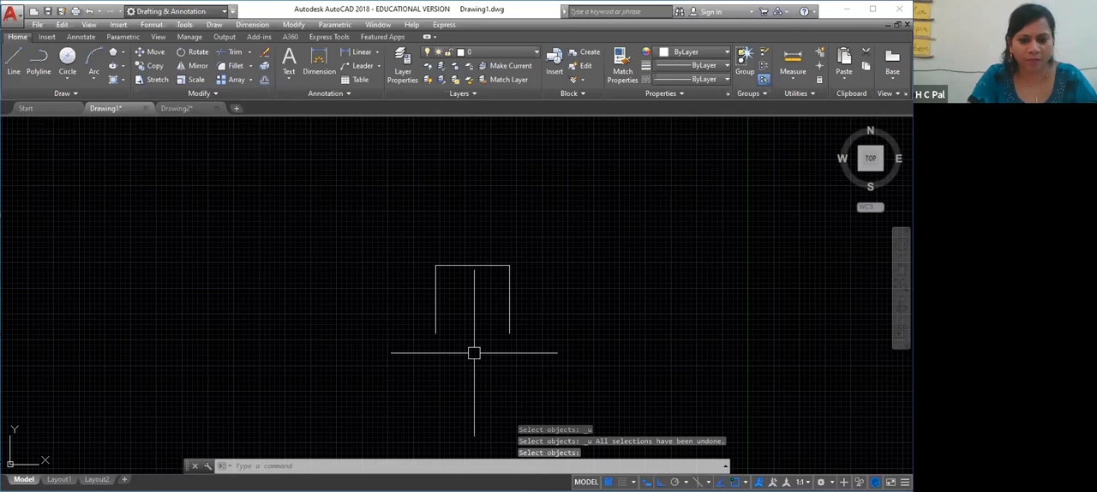
{"action": "key", "text": "Escape"}
{"action": "right_click", "coordinate": [446, 374]}
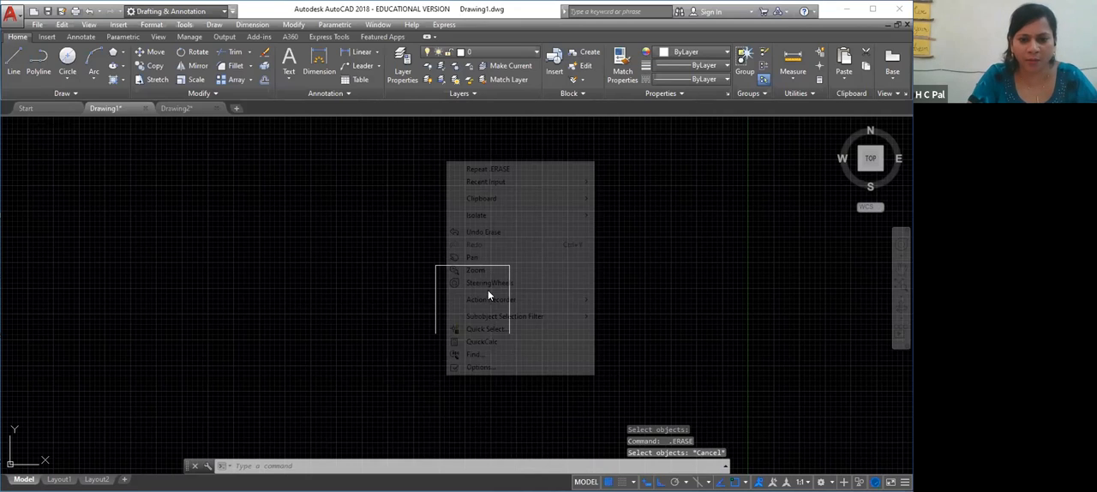
{"action": "left_click", "coordinate": [316, 276]}
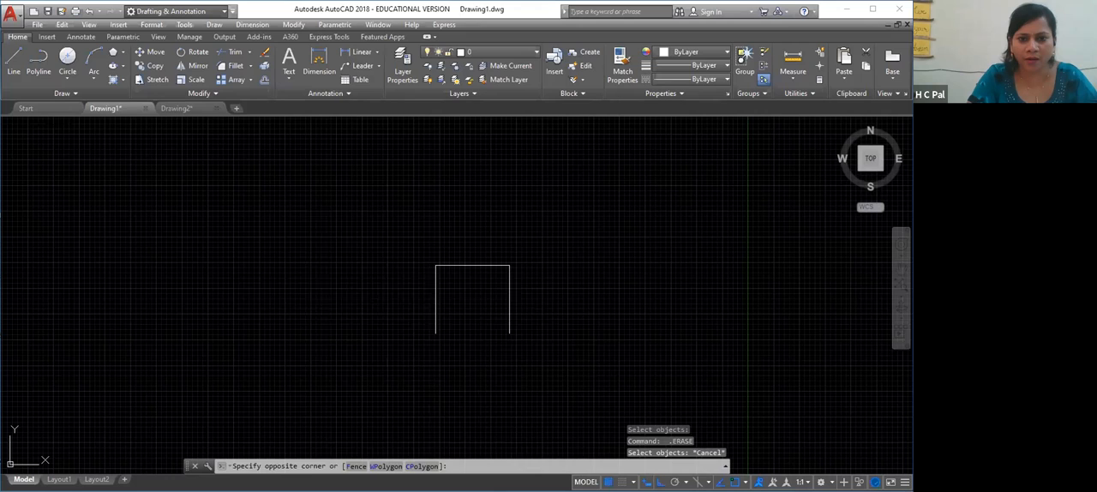
{"action": "left_click", "coordinate": [370, 295]}
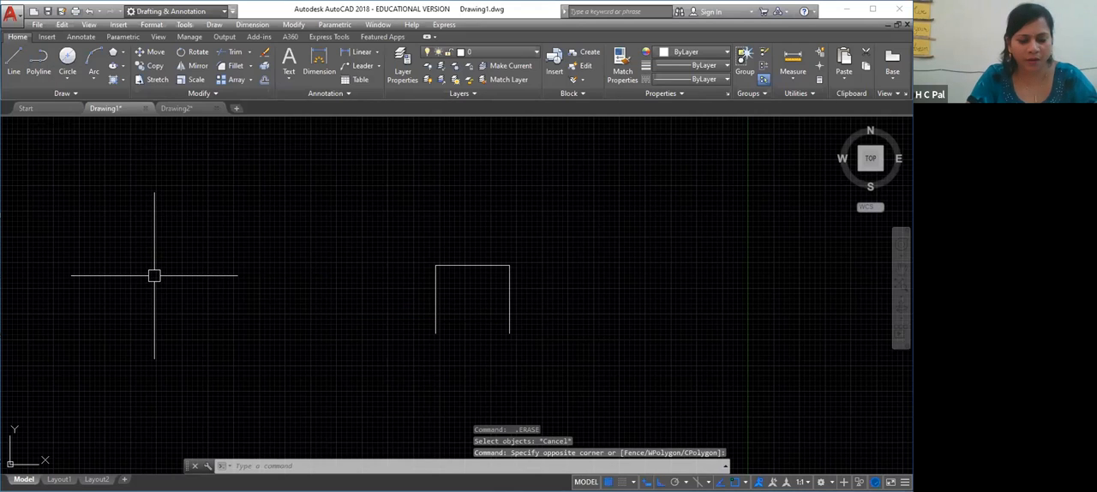
Draw a horizontal line joining the lower ends of the two vertical lines to close the rectangle
{"action": "type", "text": "l"}
{"action": "key", "text": "Return"}
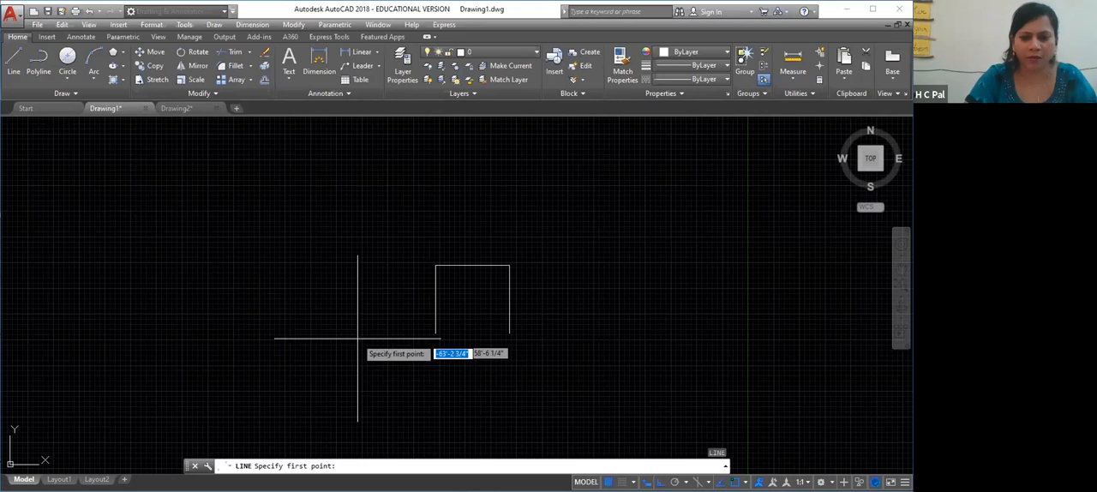
{"action": "left_click", "coordinate": [437, 332]}
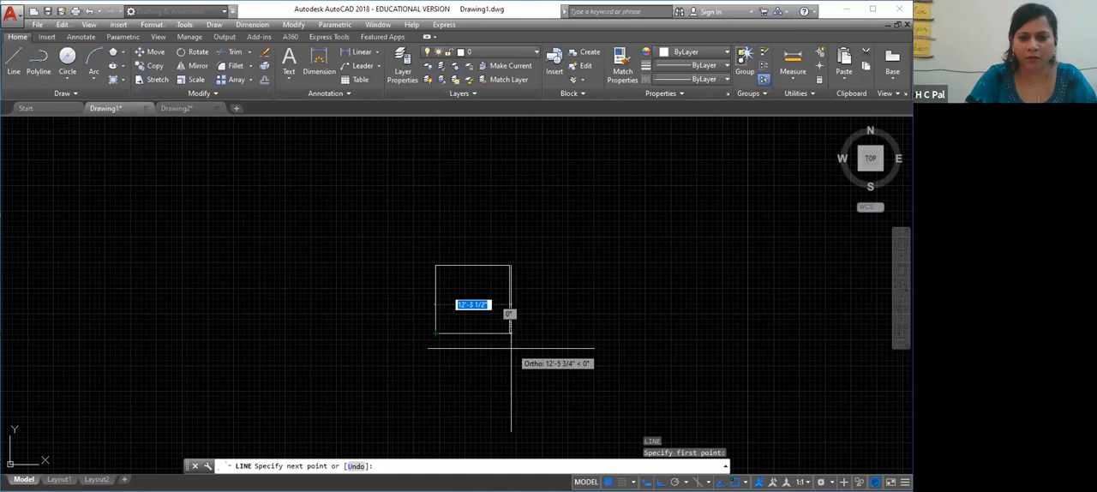
{"action": "left_click", "coordinate": [509, 336]}
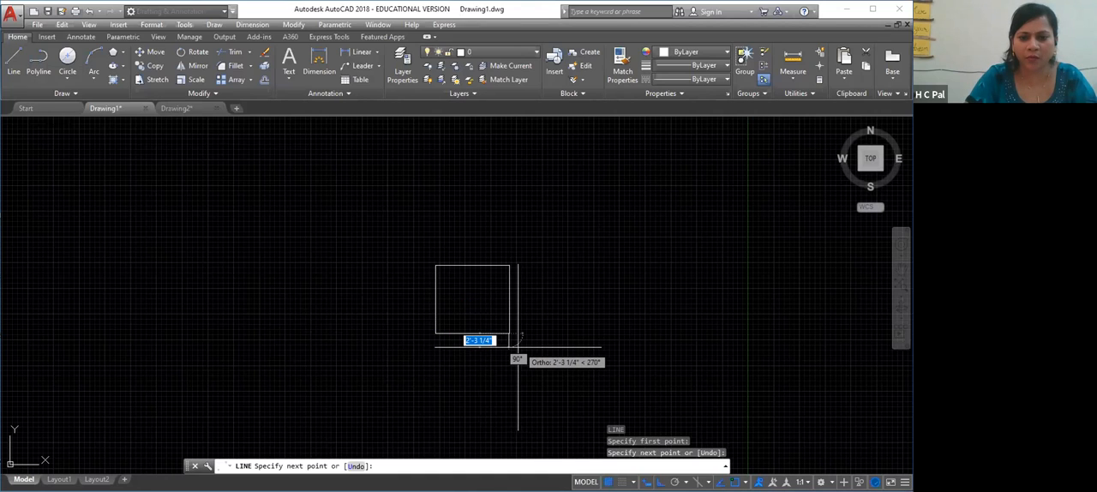
{"action": "key", "text": "Return"}
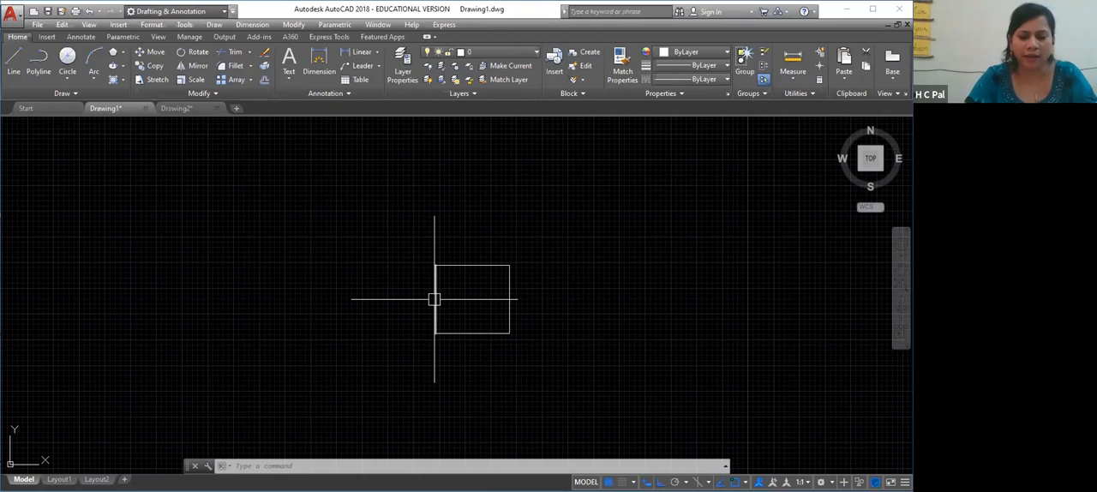
Draw an 11' vertical line upward from the rectangle's upper-right corner, keeping the chain active
{"action": "type", "text": "l"}
{"action": "key", "text": "Return"}
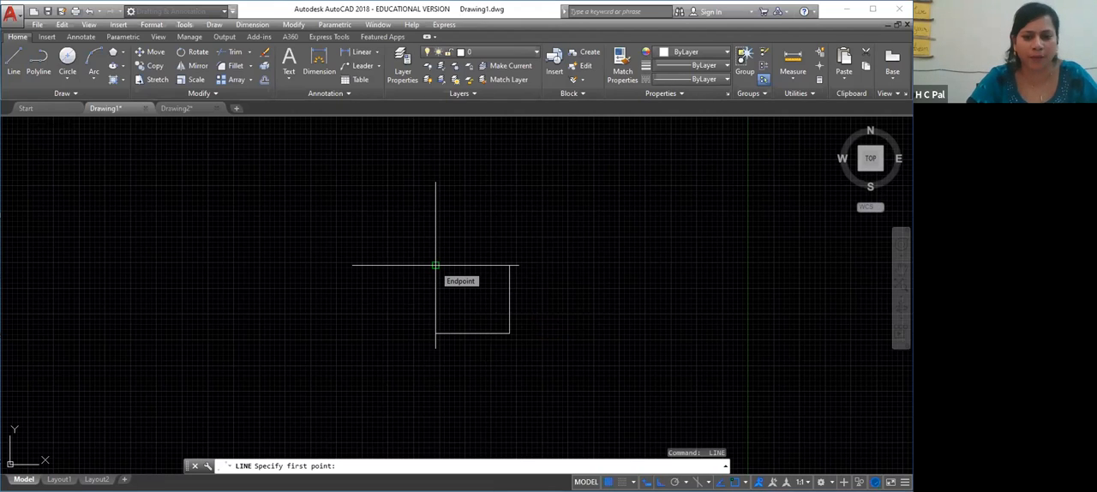
{"action": "left_click", "coordinate": [509, 264]}
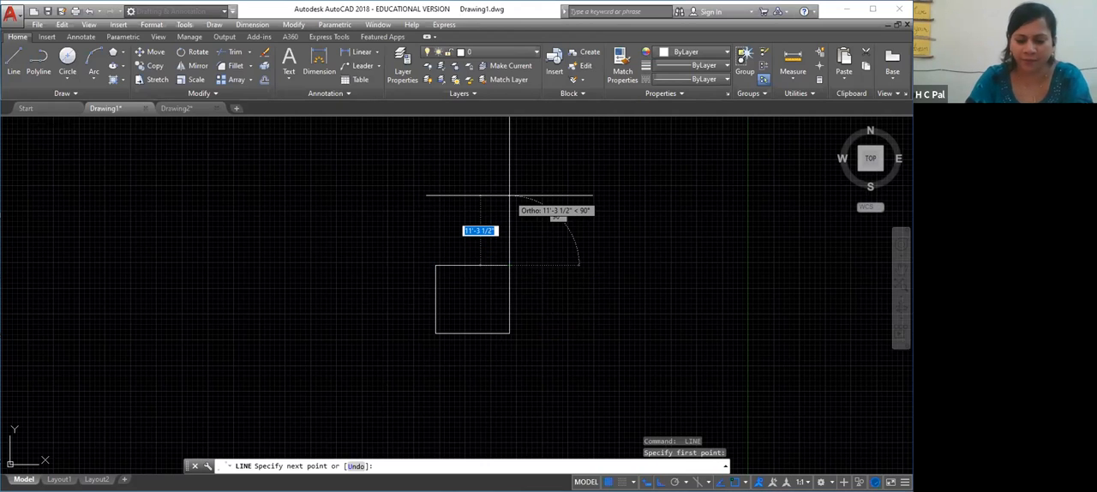
{"action": "type", "text": "11'"}
{"action": "key", "text": "Return"}
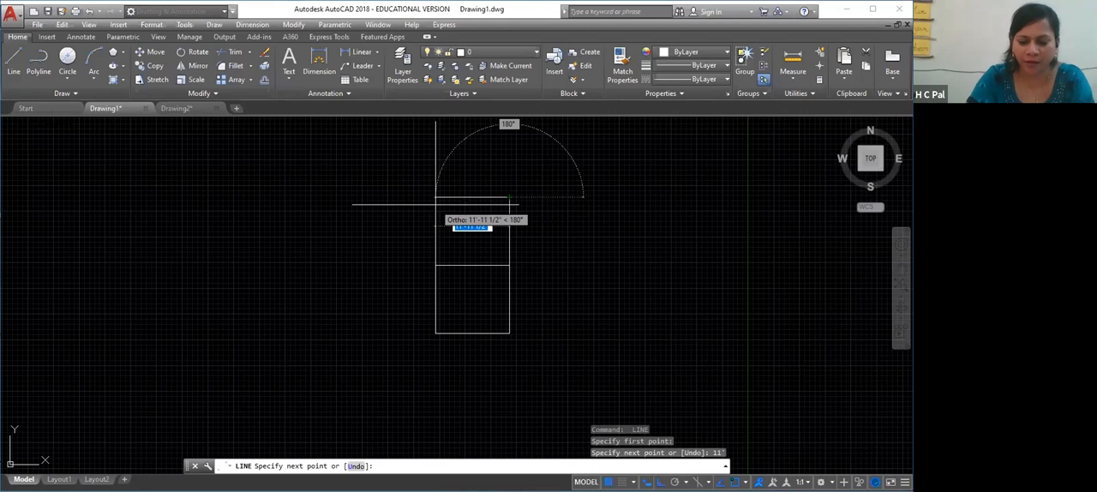
Try to continue the chain with an 11' line to the left, and undo that segment
{"action": "type", "text": "11'"}
{"action": "key", "text": "Return"}
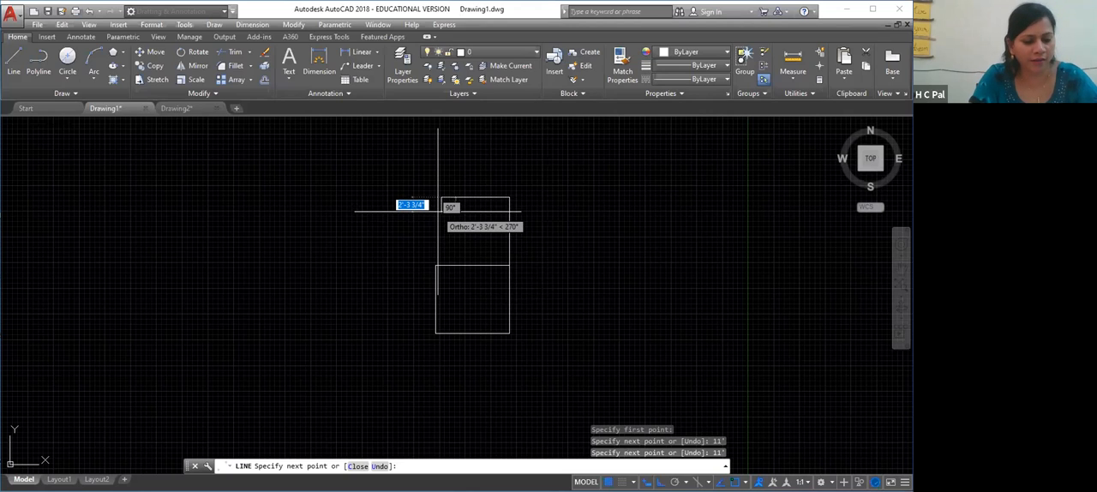
{"action": "key", "text": "ctrl+z"}
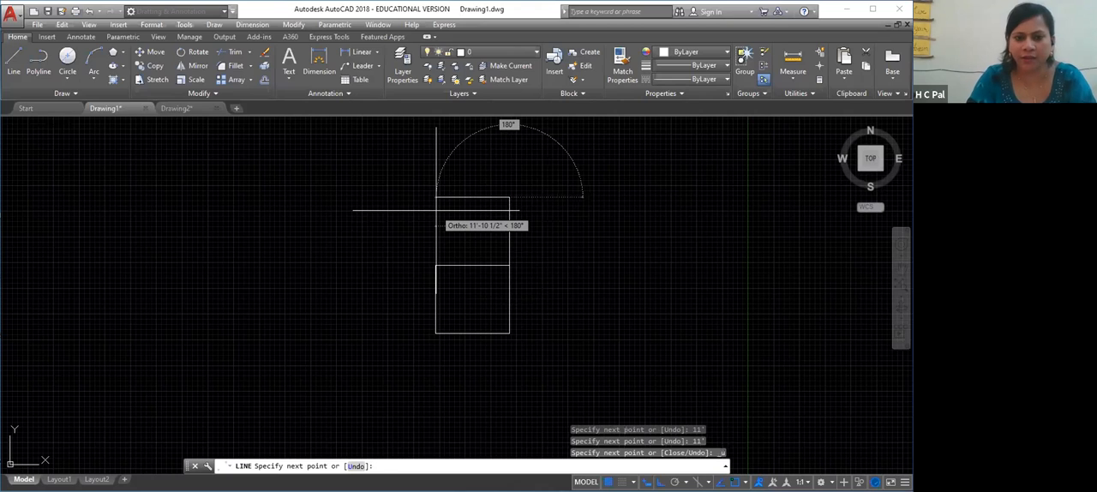
Continue the chain with a 12' line to the left and an 11' line down to the lower rectangle's upper-left corner, ending the command
{"action": "type", "text": "12'"}
{"action": "key", "text": "Return"}
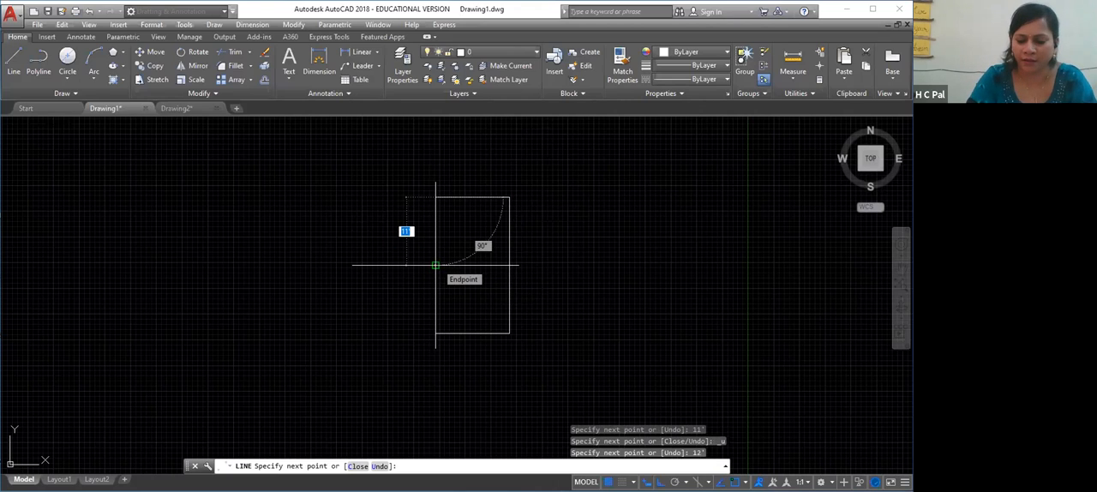
{"action": "type", "text": "11'"}
{"action": "key", "text": "Return"}
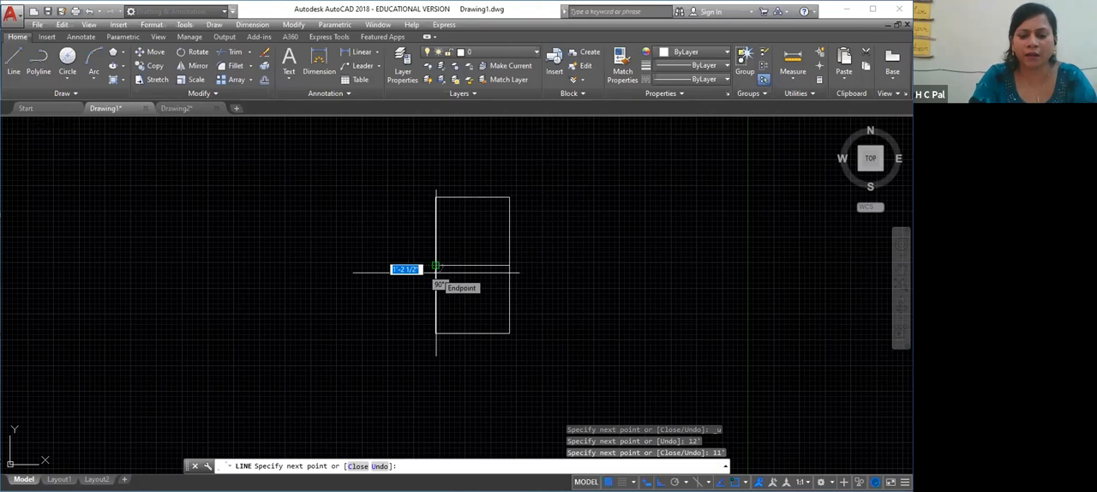
{"action": "left_click", "coordinate": [435, 267]}
{"action": "key", "text": "Return"}
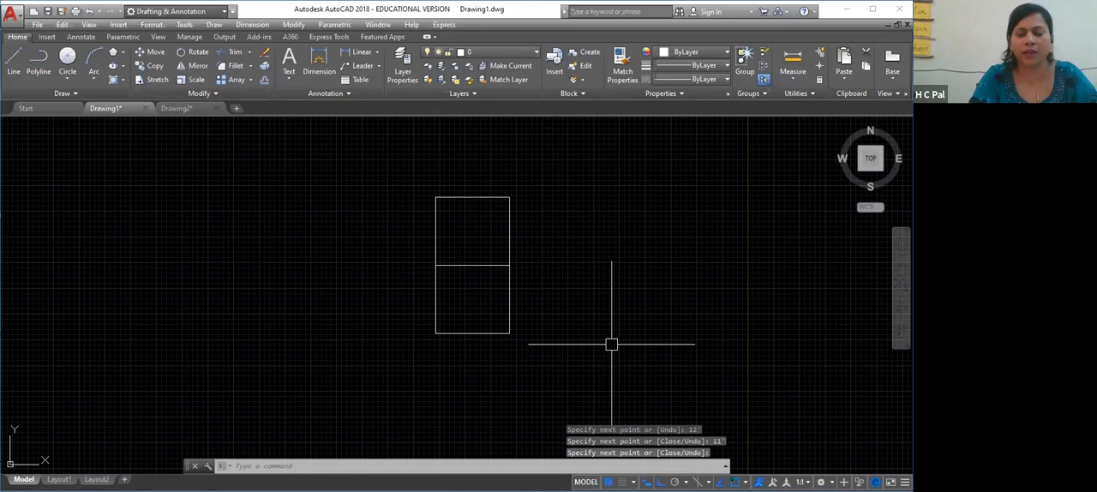
Pan the drawing down and to the left, leaving free space to the right of the stacked rectangles
{"action": "right_click", "coordinate": [567, 315]}
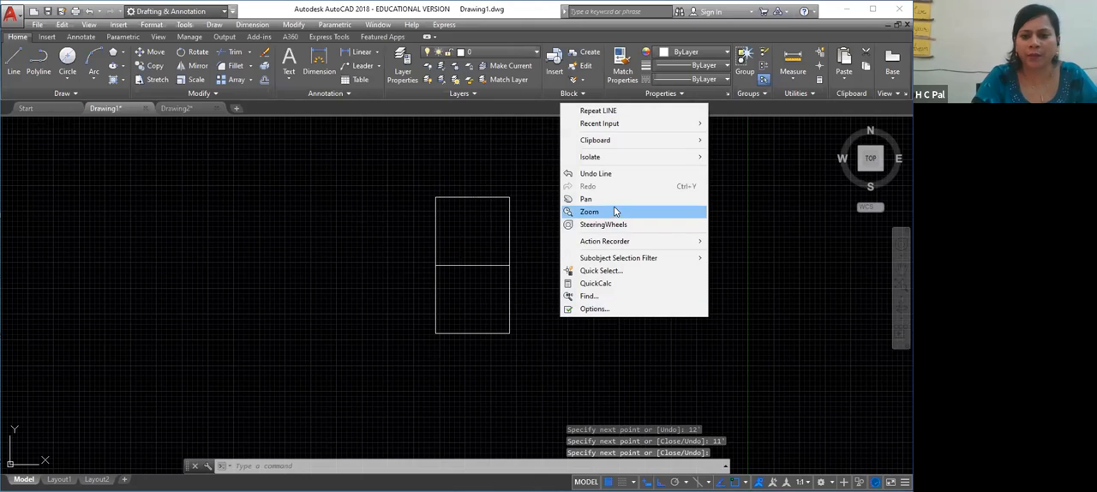
{"action": "left_click", "coordinate": [613, 200]}
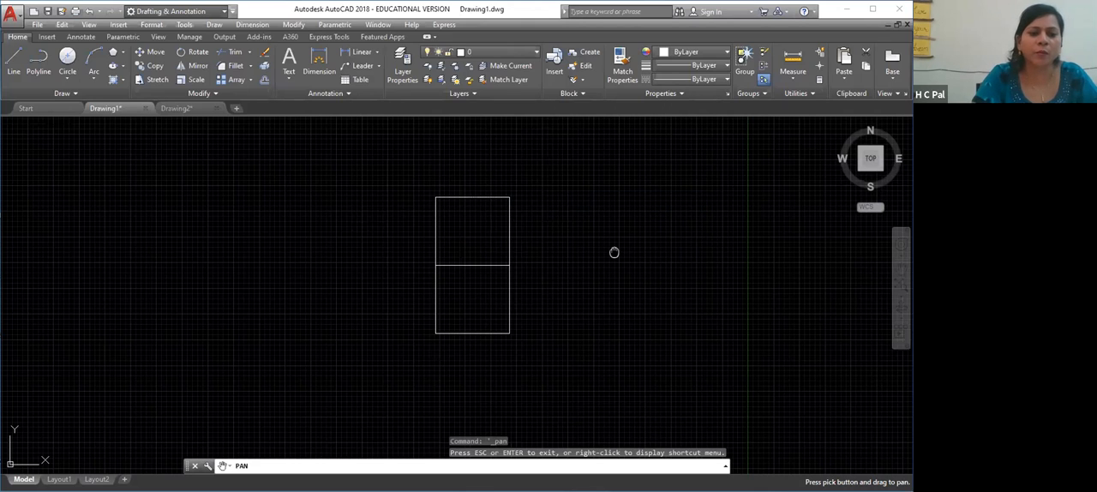
{"action": "mouse_move", "coordinate": [614, 252]}
{"action": "left_mouse_down"}
{"action": "mouse_move", "coordinate": [374, 322]}
{"action": "mouse_move", "coordinate": [271, 321]}
{"action": "left_mouse_up"}
{"action": "key", "text": "Escape"}
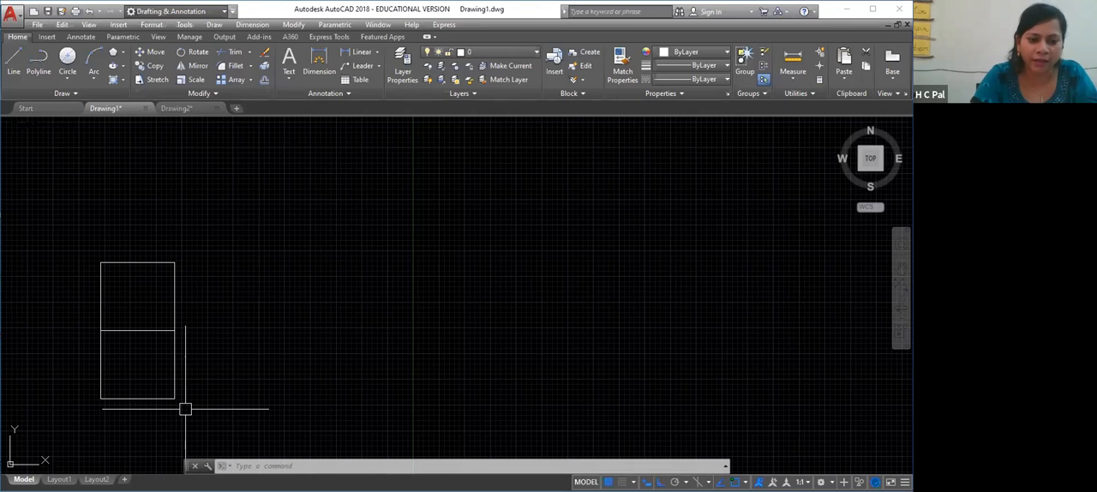
{"action": "middle_click", "coordinate": [242, 378]}
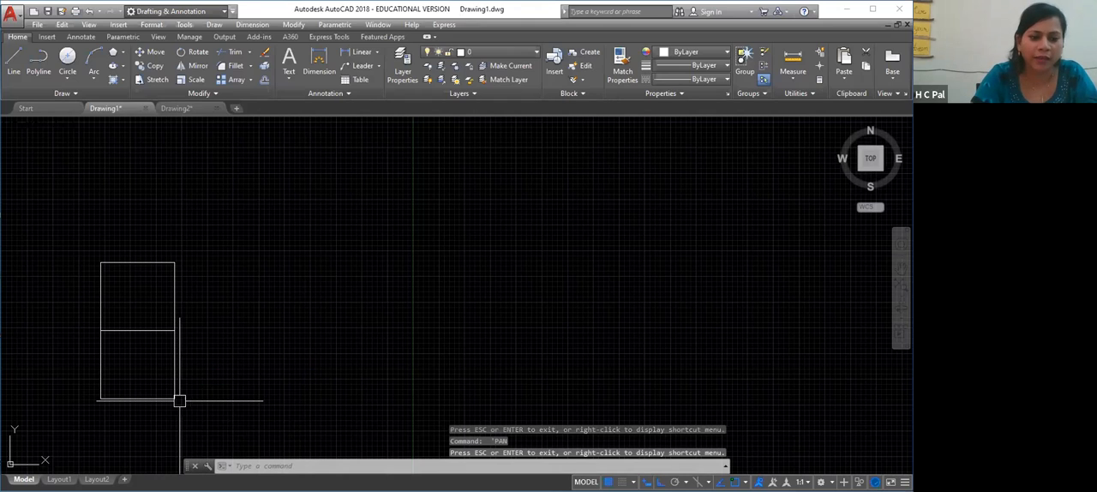
{"action": "right_click", "coordinate": [178, 303]}
{"action": "left_click", "coordinate": [221, 312]}
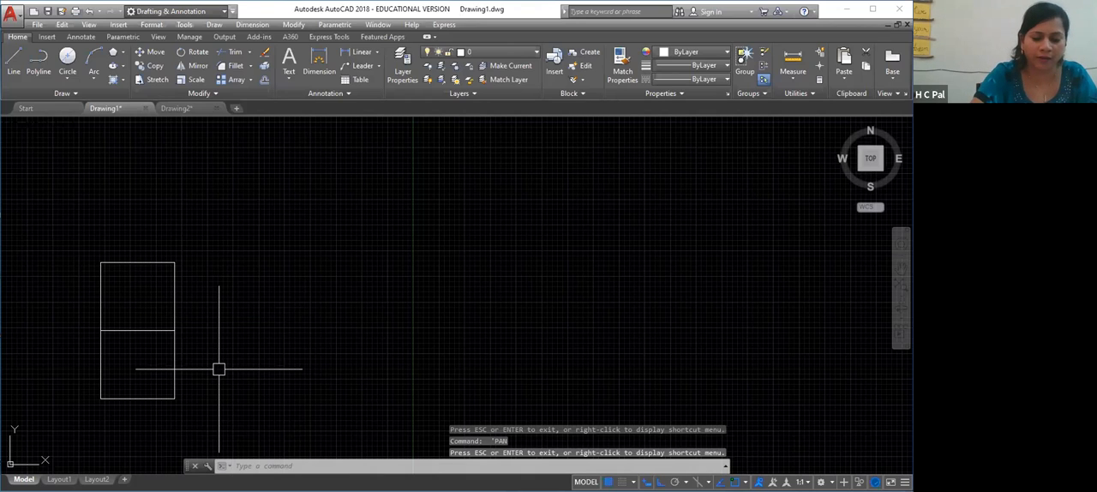
Draw a chain of lines from the lower rectangle's lower-right corner: 12' right, 10' up and 12' left, ending the command
{"action": "type", "text": "l"}
{"action": "key", "text": "Return"}
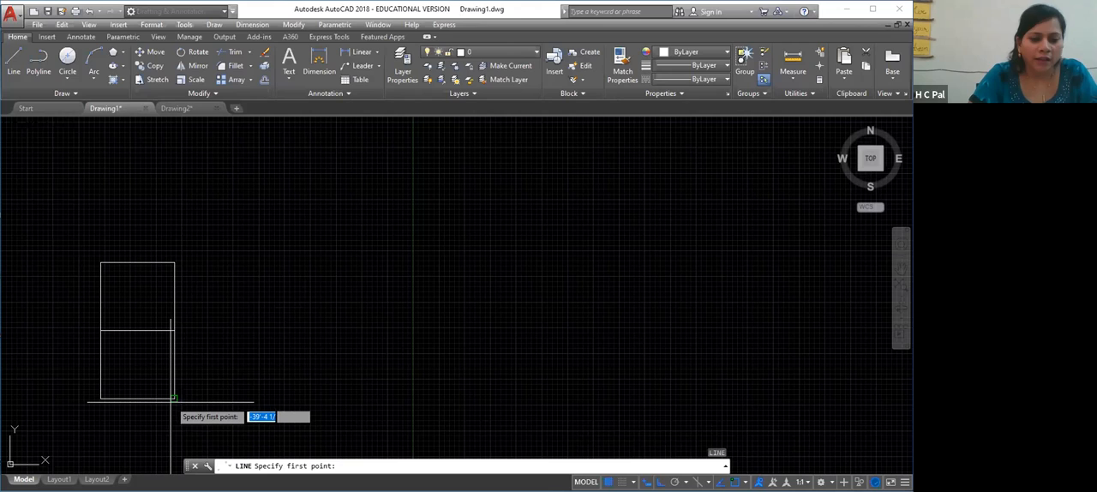
{"action": "left_click", "coordinate": [173, 398]}
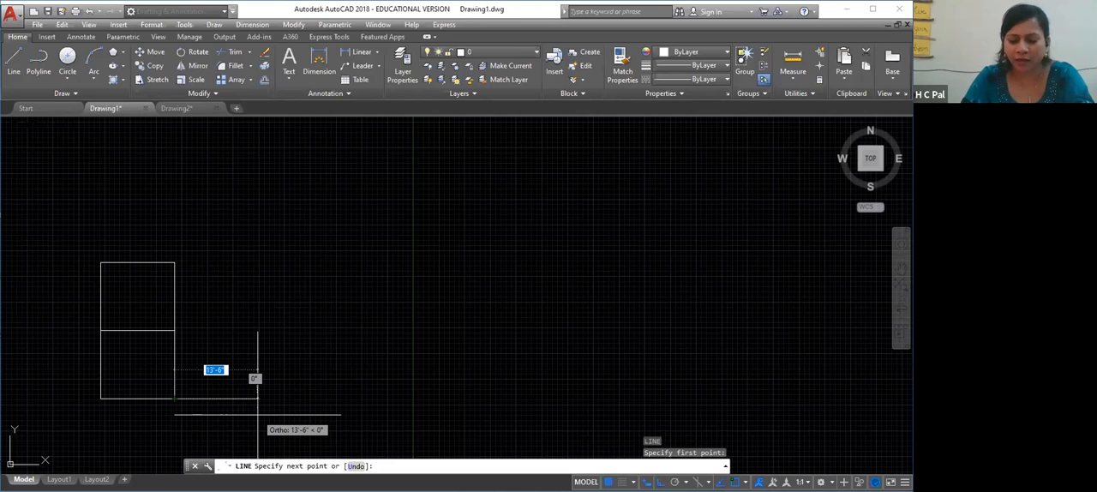
{"action": "type", "text": "12"}
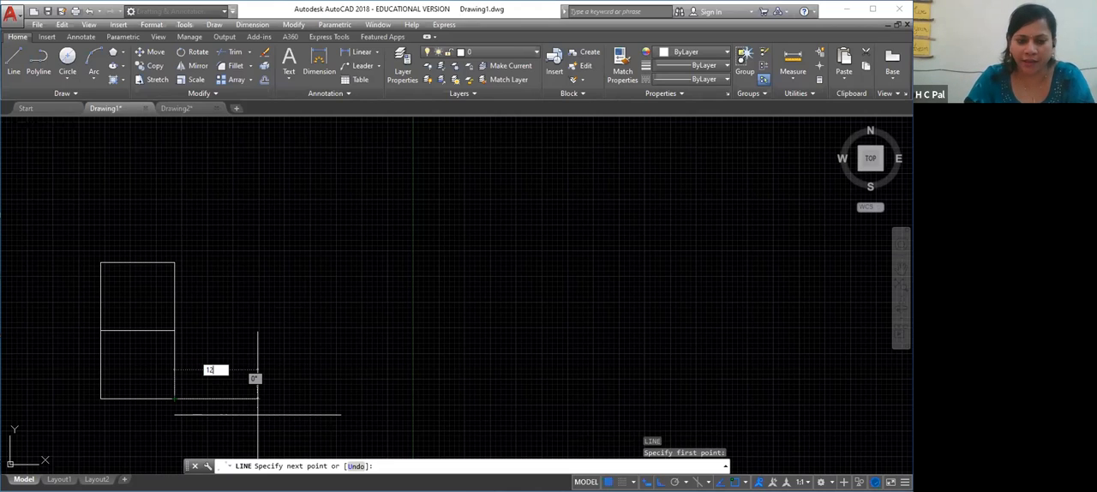
{"action": "key", "text": "Return"}
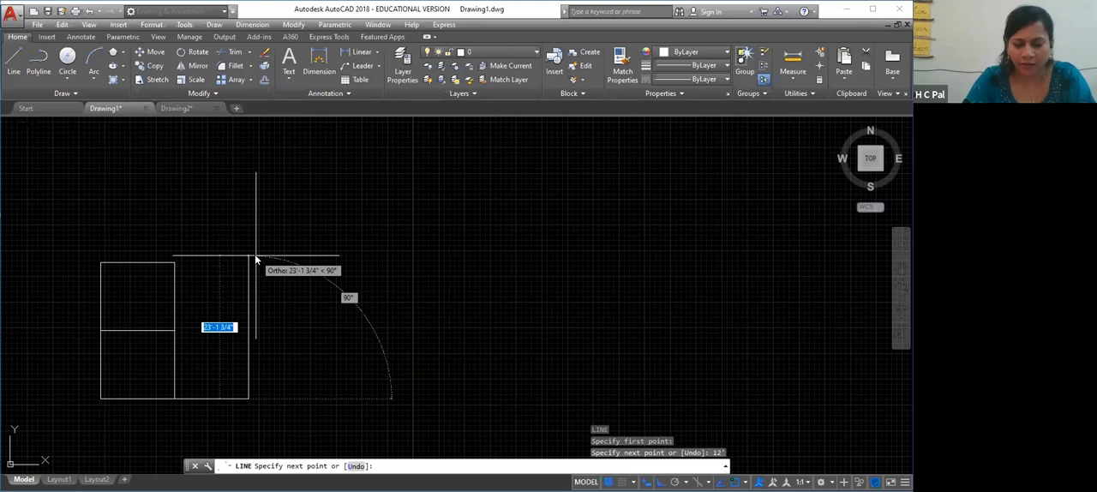
{"action": "type", "text": "10'"}
{"action": "key", "text": "Return"}
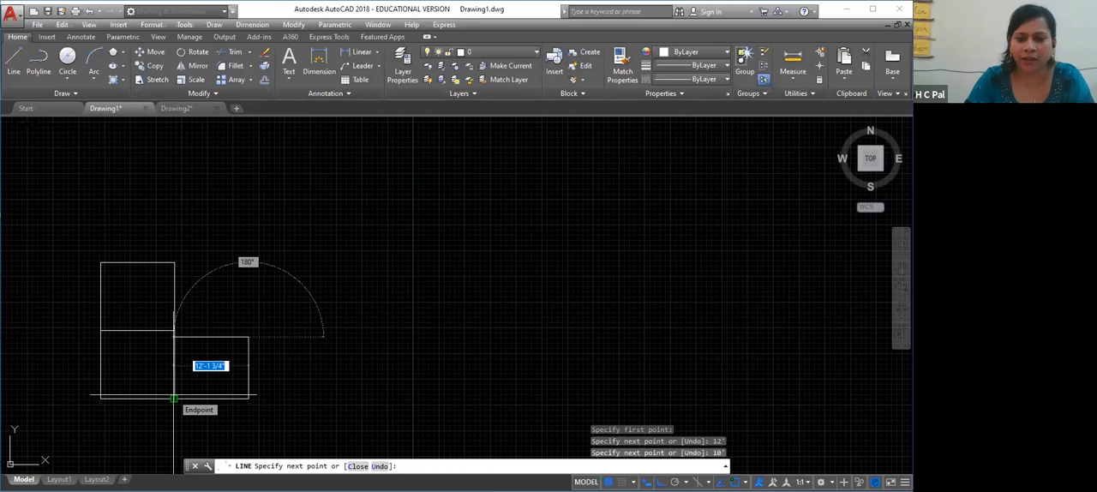
{"action": "type", "text": "12'"}
{"action": "key", "text": "Return"}
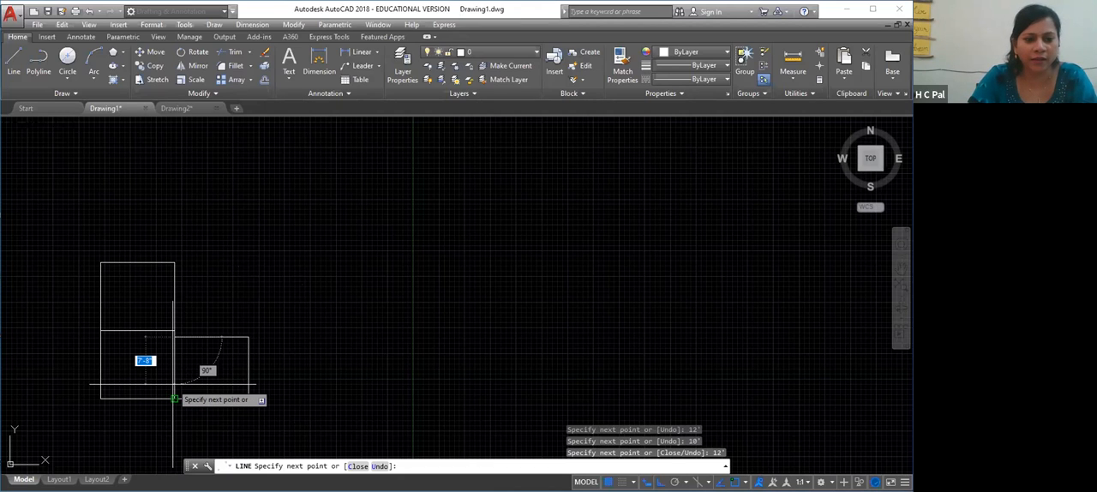
{"action": "key", "text": "Return"}
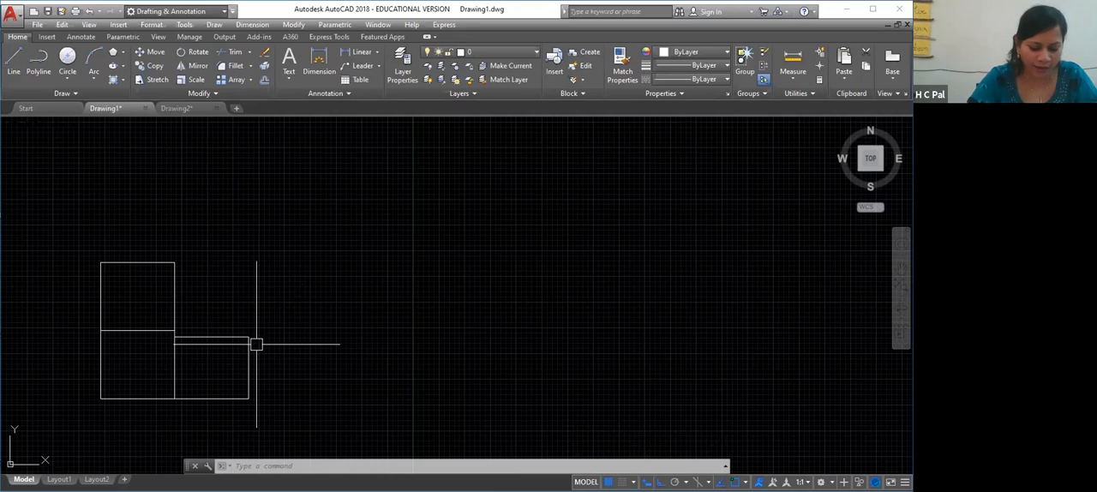
Draw lines from the new rectangle's upper-right corner: 4' up, 7' left and 4' down, forming a smaller rectangle on top
{"action": "key", "text": "Return"}
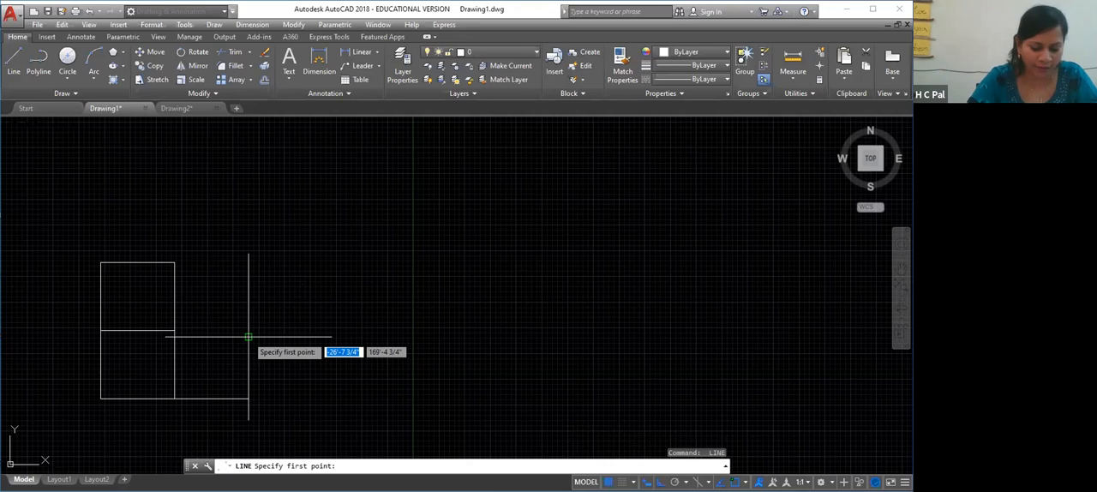
{"action": "left_click", "coordinate": [249, 337]}
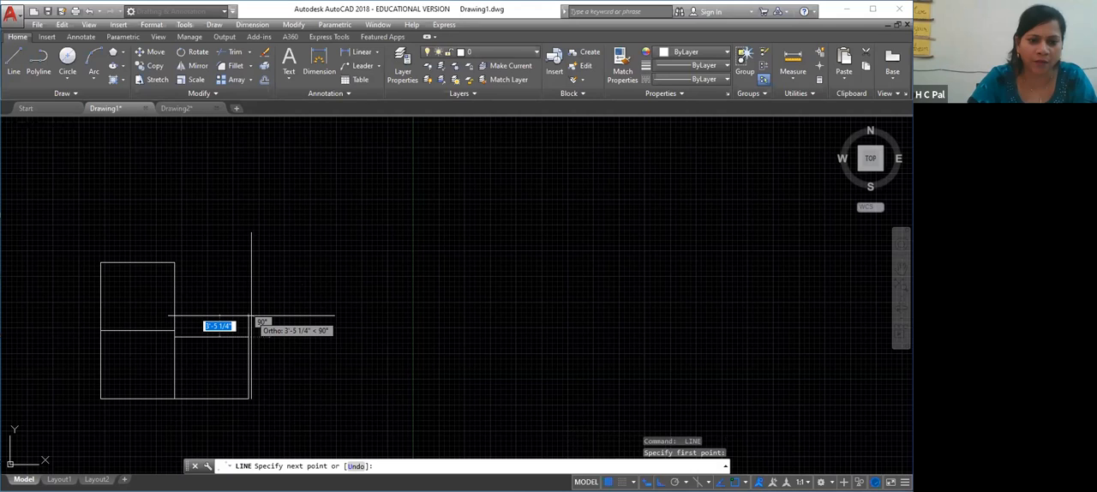
{"action": "type", "text": "4'"}
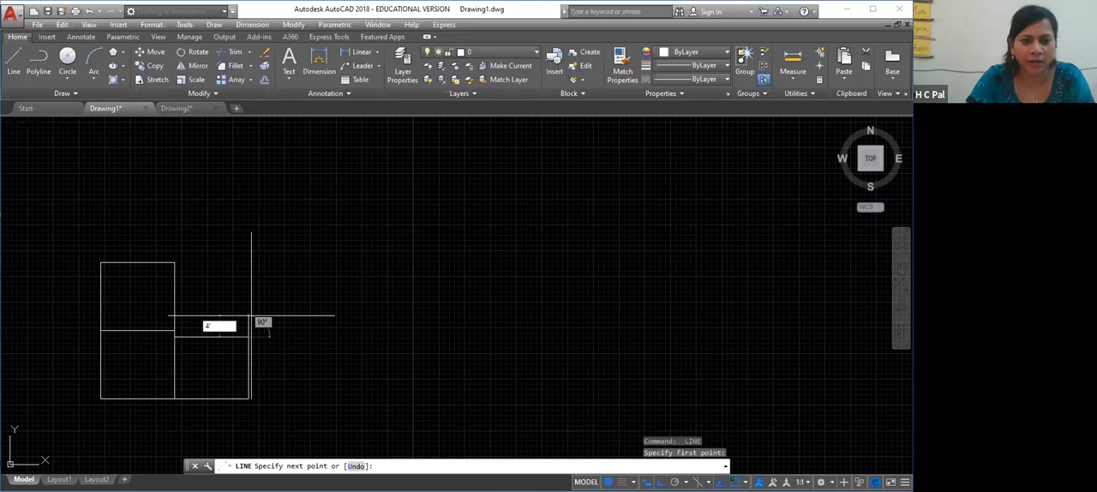
{"action": "key", "text": "Return"}
{"action": "type", "text": "7'"}
{"action": "key", "text": "Return"}
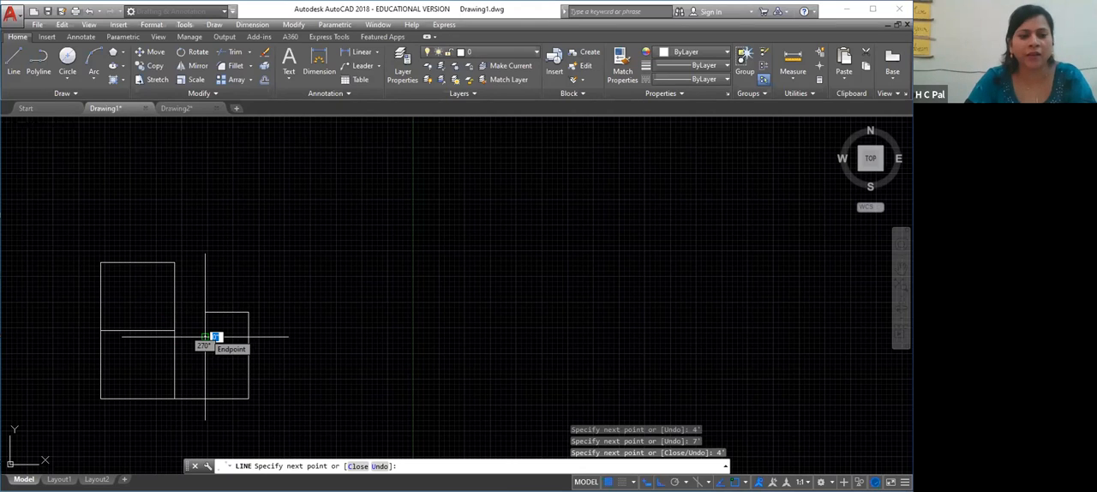
{"action": "key", "text": "Return"}
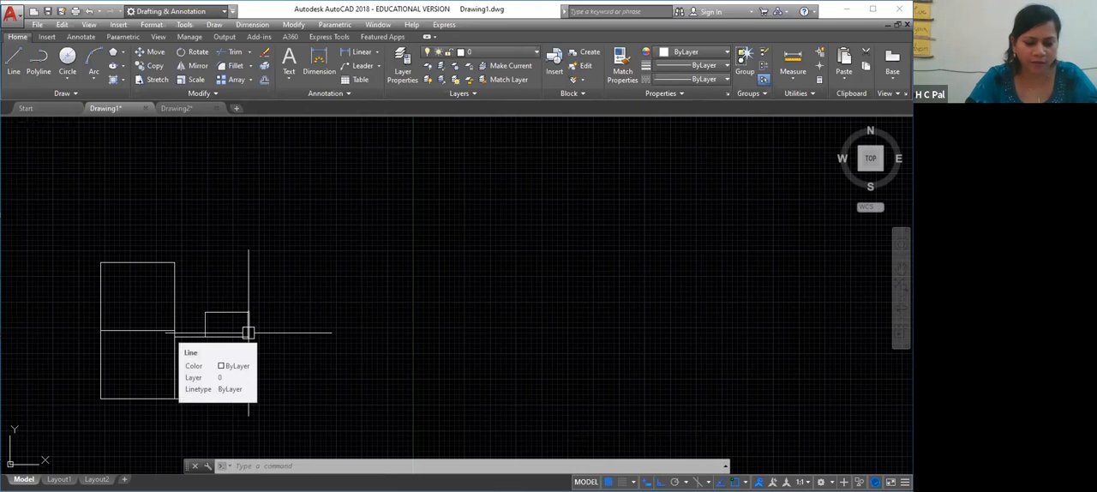
Draw lines from the 7' rectangle's upper-right corner: 3' up, 4' left and 3' down, forming the smallest rectangle
{"action": "key", "text": "l"}
{"action": "key", "text": "Return"}
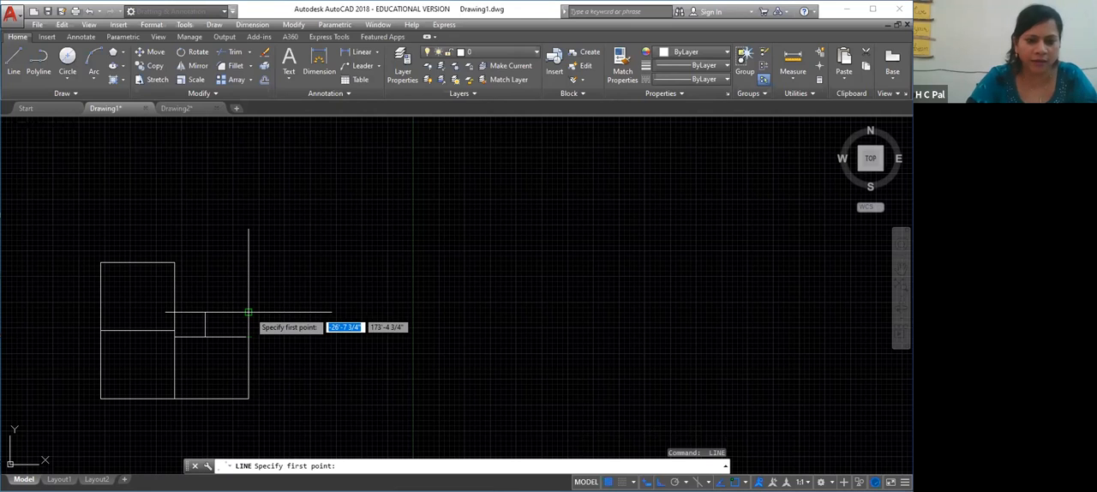
{"action": "left_click", "coordinate": [249, 313]}
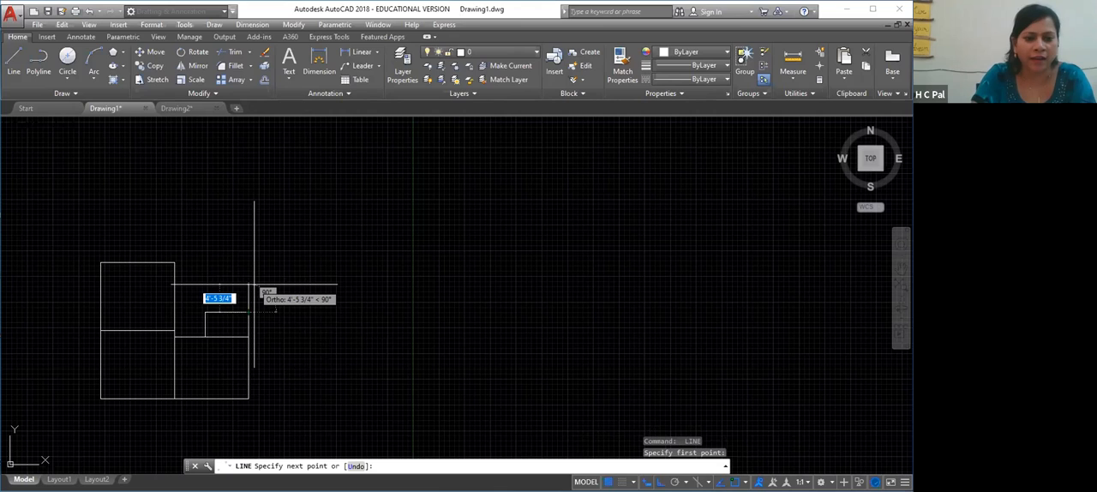
{"action": "type", "text": "3'"}
{"action": "key", "text": "Return"}
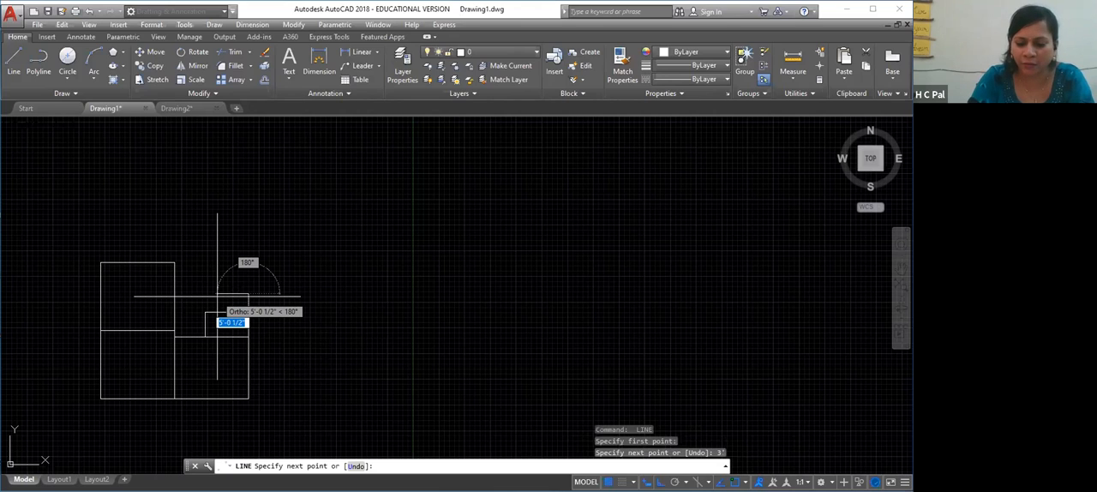
{"action": "type", "text": "4'"}
{"action": "key", "text": "Return"}
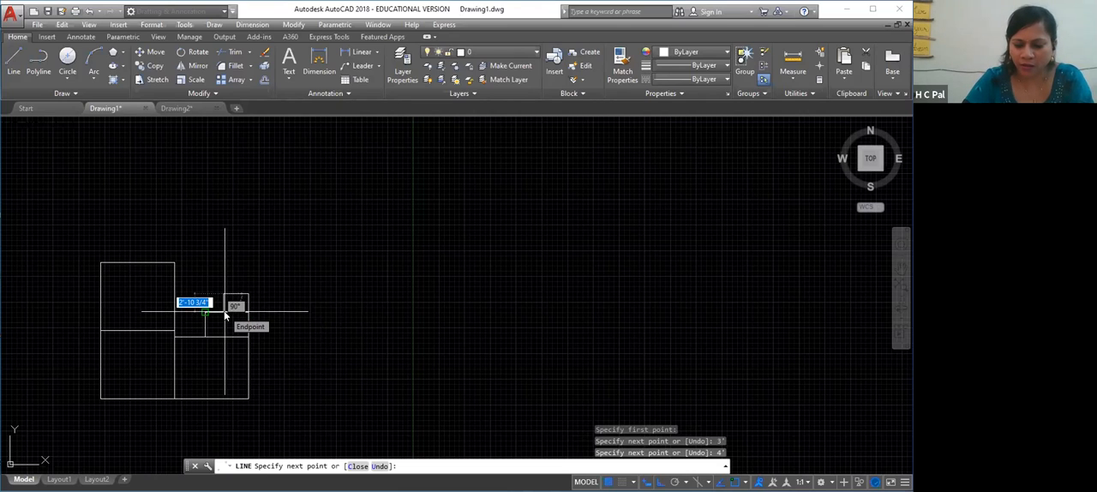
{"action": "type", "text": "3'"}
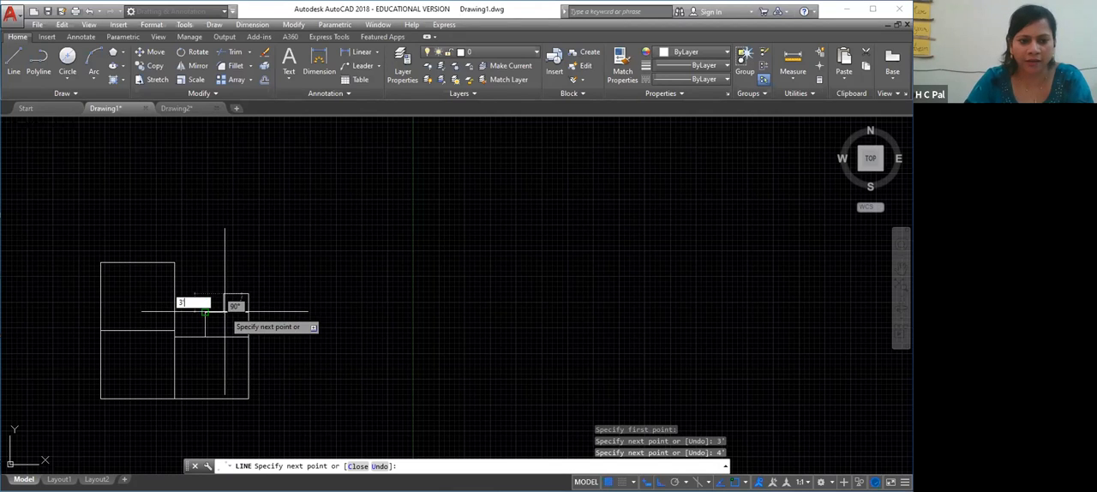
{"action": "key", "text": "Return"}
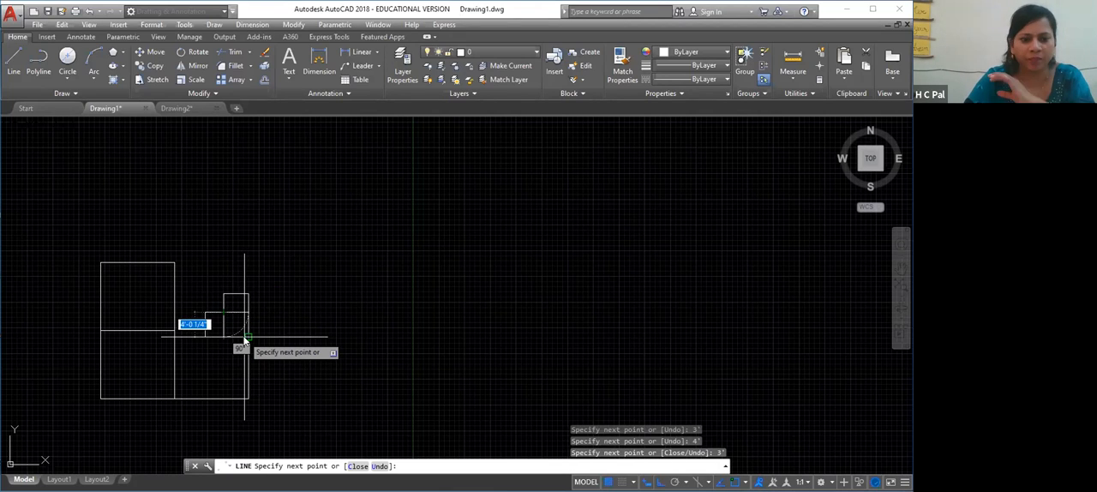
Try to continue the chain with a horizontal segment to the right, and delete that stray line after ending the command
{"action": "type", "text": "'"}
{"action": "key", "text": "Return"}
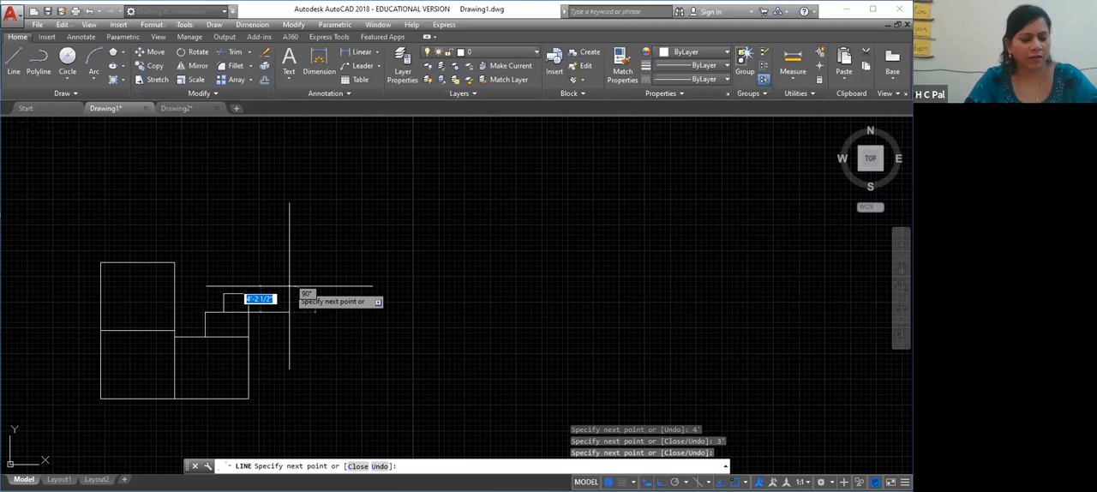
{"action": "key", "text": "Escape"}
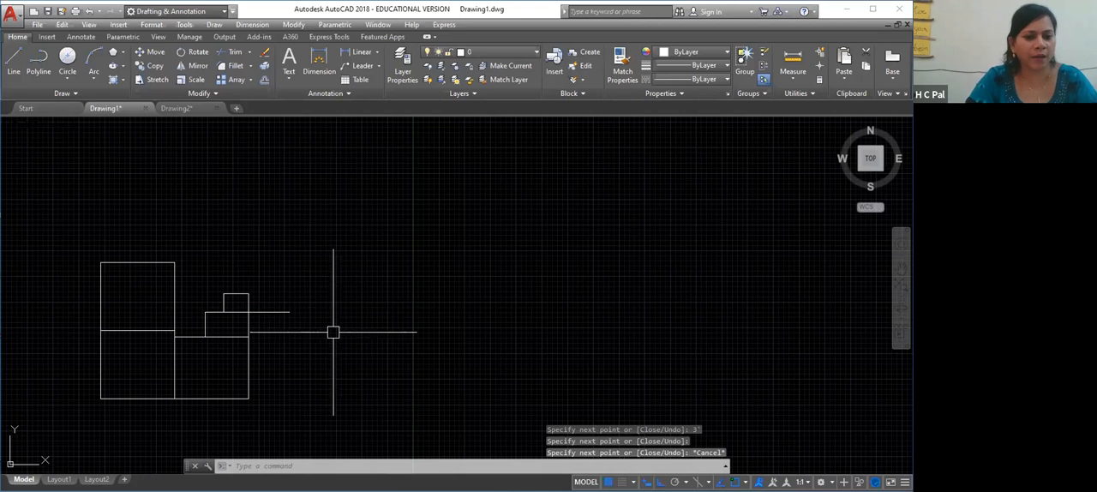
{"action": "left_click", "coordinate": [276, 311]}
{"action": "key", "text": "Delete"}
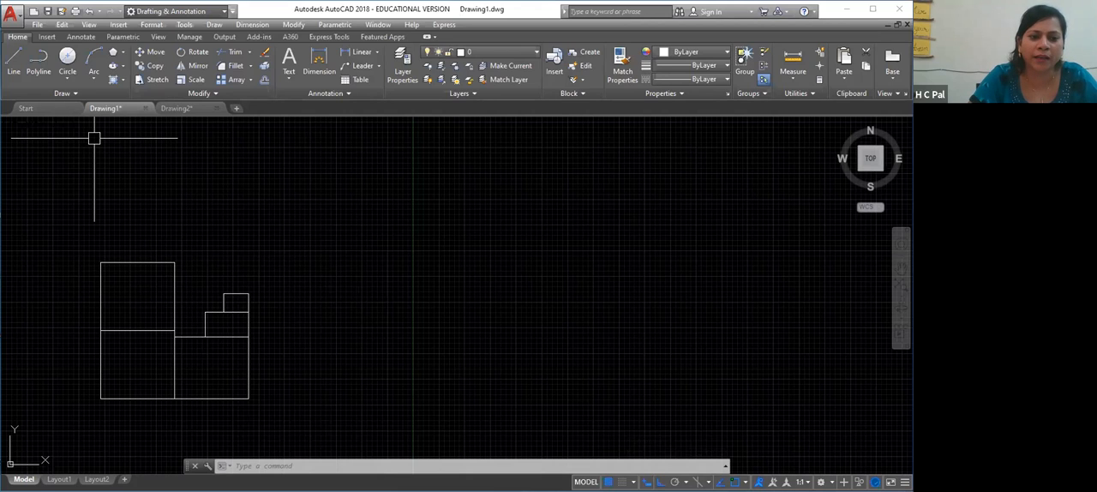
Draw a freehand orthogonal outline from the upper rectangle's upper-right corner: up, about 19' right, down, and back left above the smallest rectangle
{"action": "type", "text": "l"}
{"action": "key", "text": "Return"}
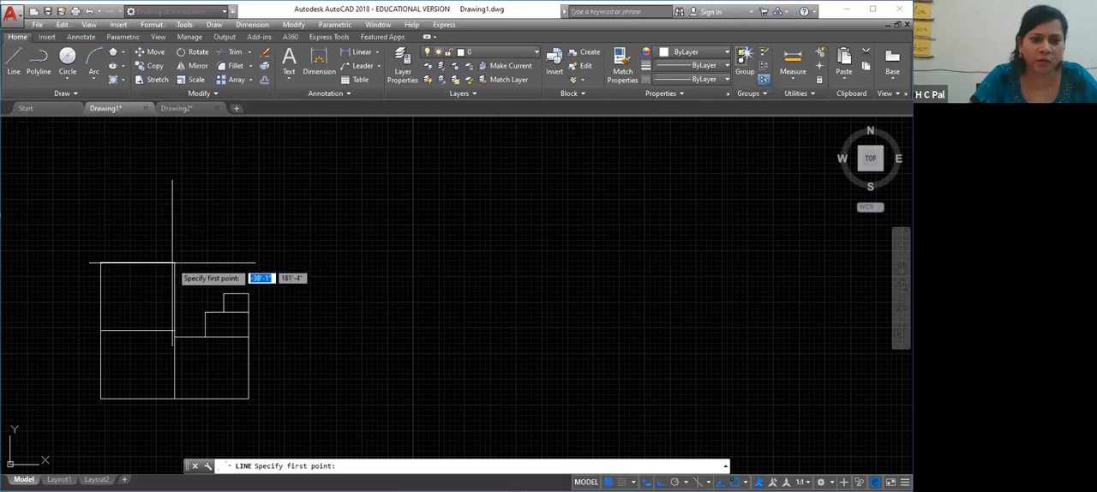
{"action": "left_click", "coordinate": [175, 262]}
{"action": "left_click", "coordinate": [174, 213]}
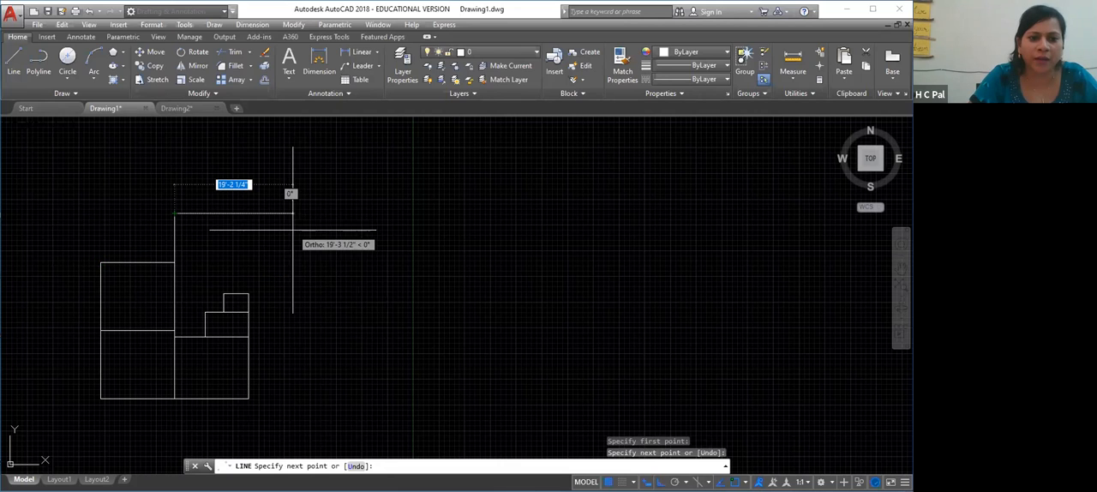
{"action": "left_click", "coordinate": [290, 213]}
{"action": "left_click", "coordinate": [289, 286]}
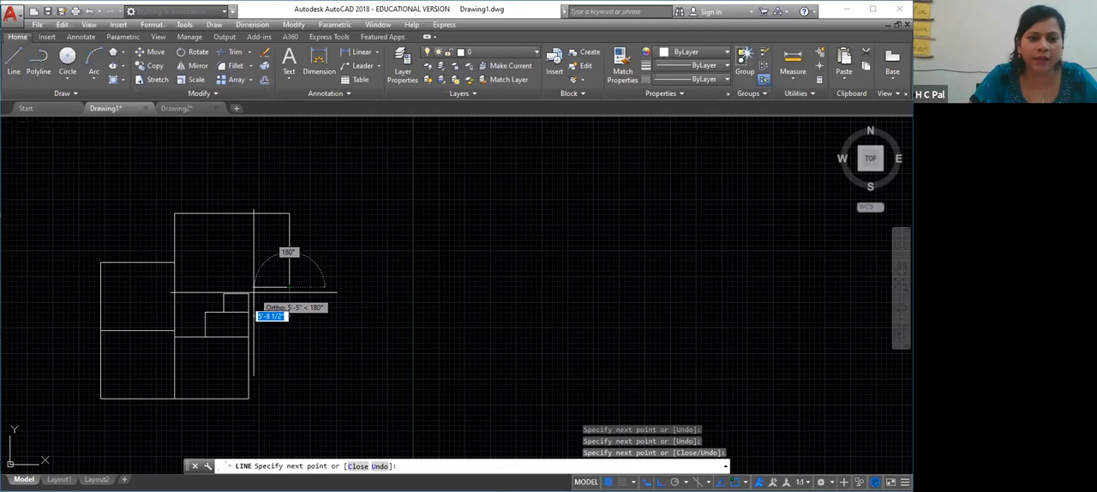
{"action": "left_click", "coordinate": [249, 291]}
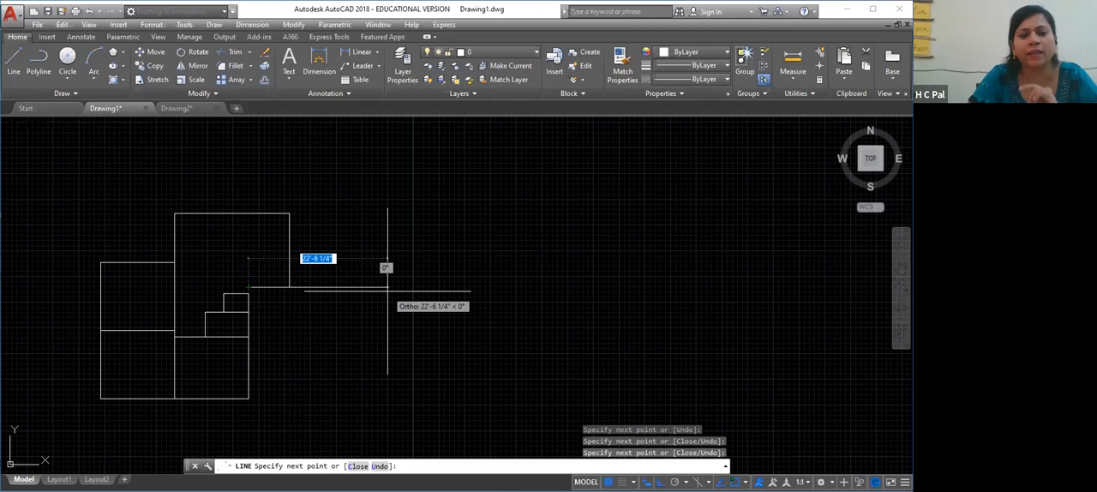
{"action": "key", "text": "Escape"}
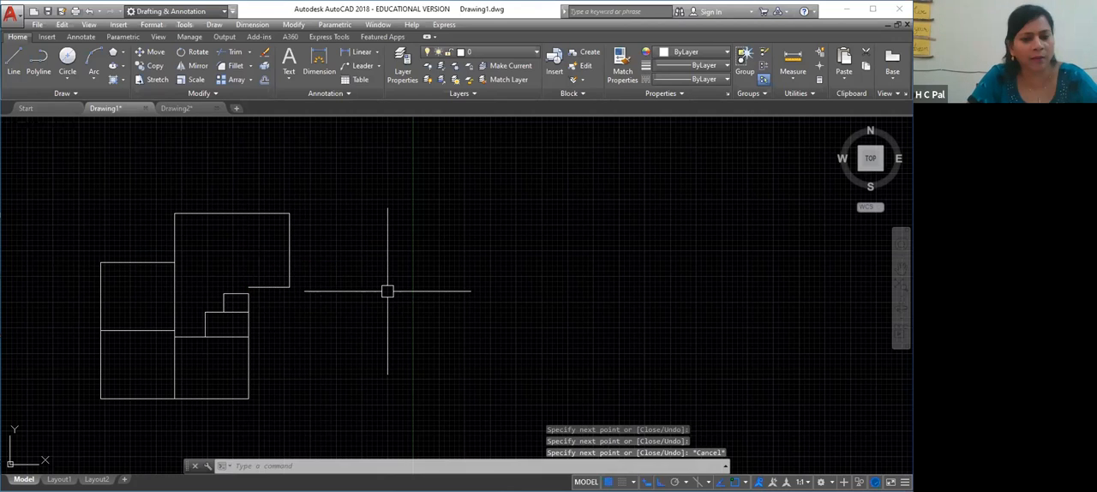
Erase all four lines of the freehand outline above the stepped rectangles
{"action": "left_click", "coordinate": [289, 247]}
{"action": "left_click", "coordinate": [276, 287]}
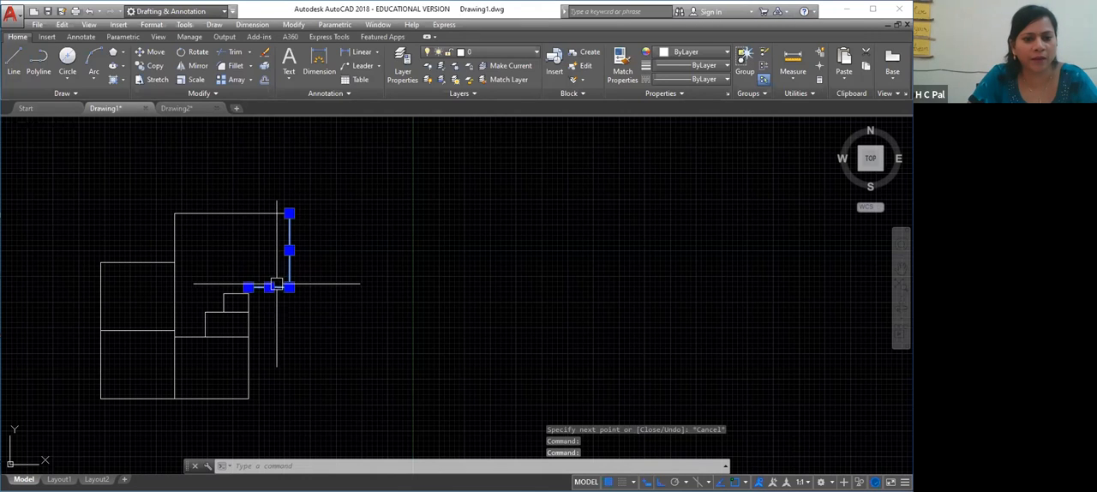
{"action": "left_click", "coordinate": [265, 212]}
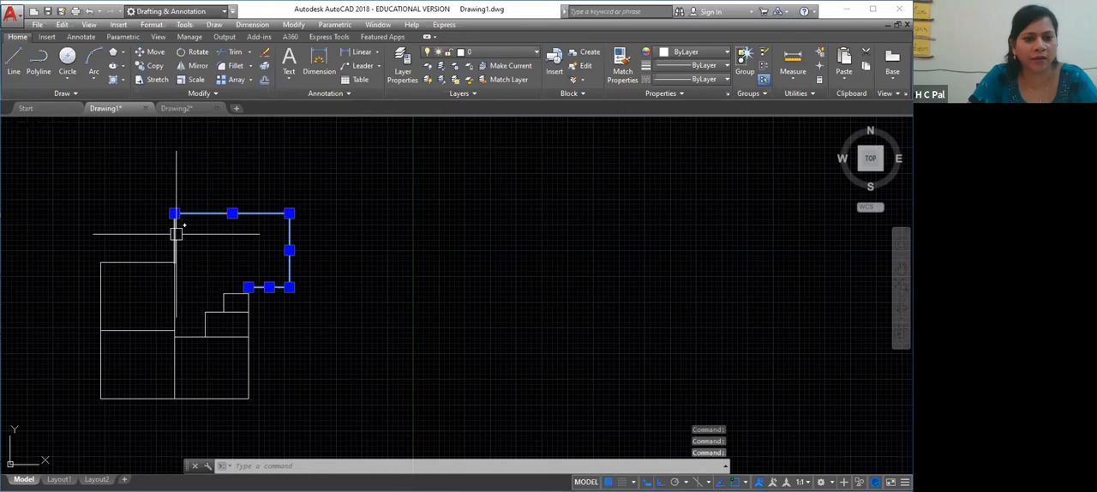
{"action": "key", "text": "Delete"}
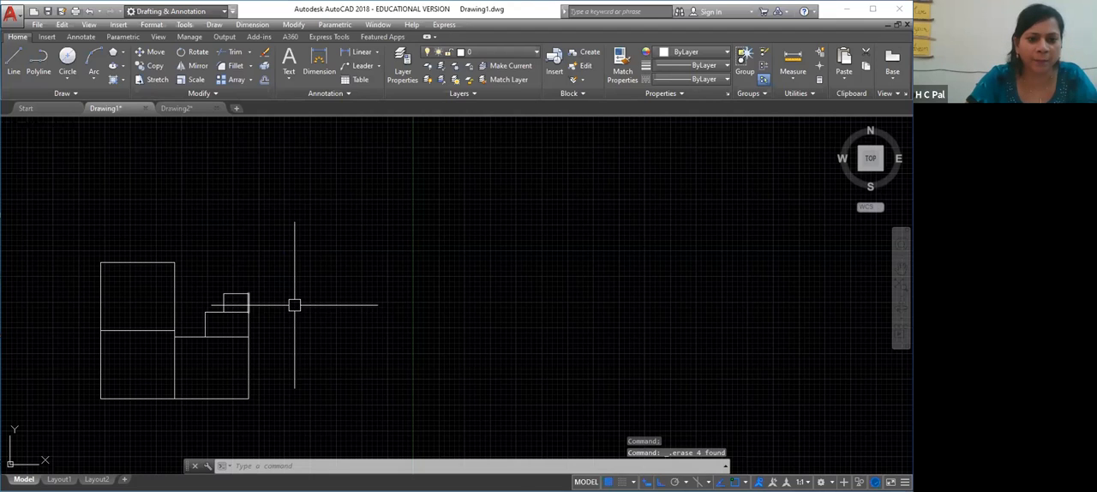
Draw a 4' line to the right from the smallest rectangle's upper-right corner and a 12' line upward, ending the command
{"action": "key", "text": "l"}
{"action": "key", "text": "Return"}
{"action": "left_click", "coordinate": [249, 293]}
{"action": "type", "text": "4'"}
{"action": "key", "text": "Return"}
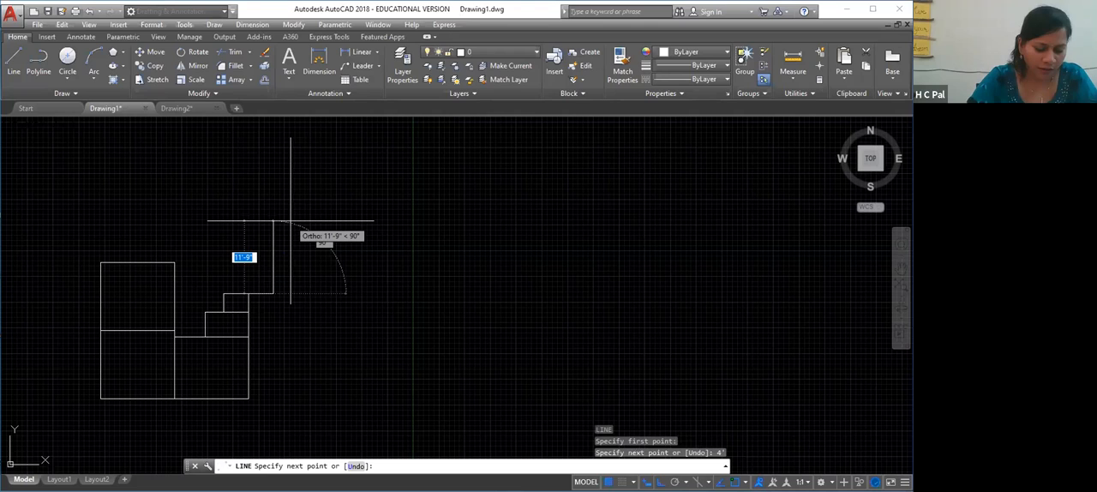
{"action": "type", "text": "12"}
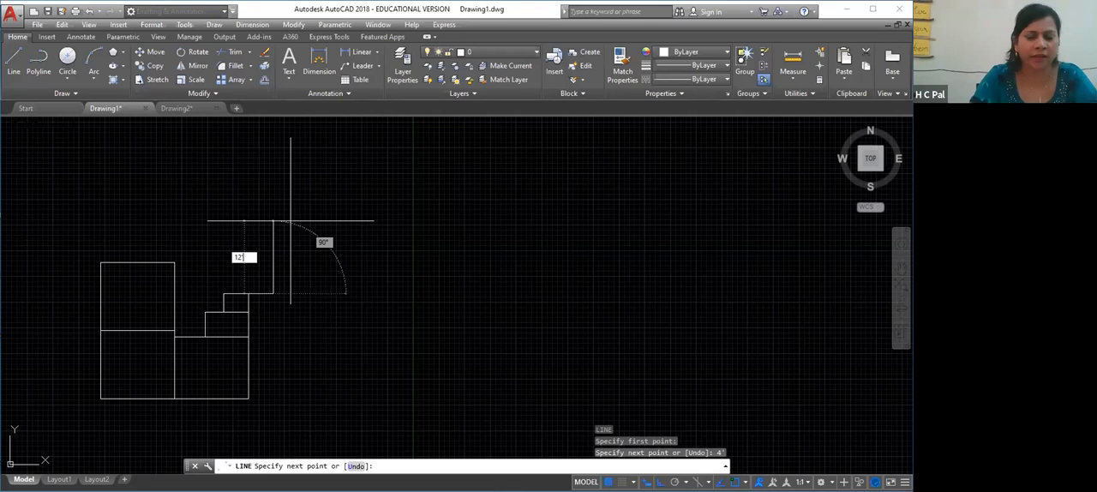
{"action": "type", "text": "'"}
{"action": "key", "text": "Return"}
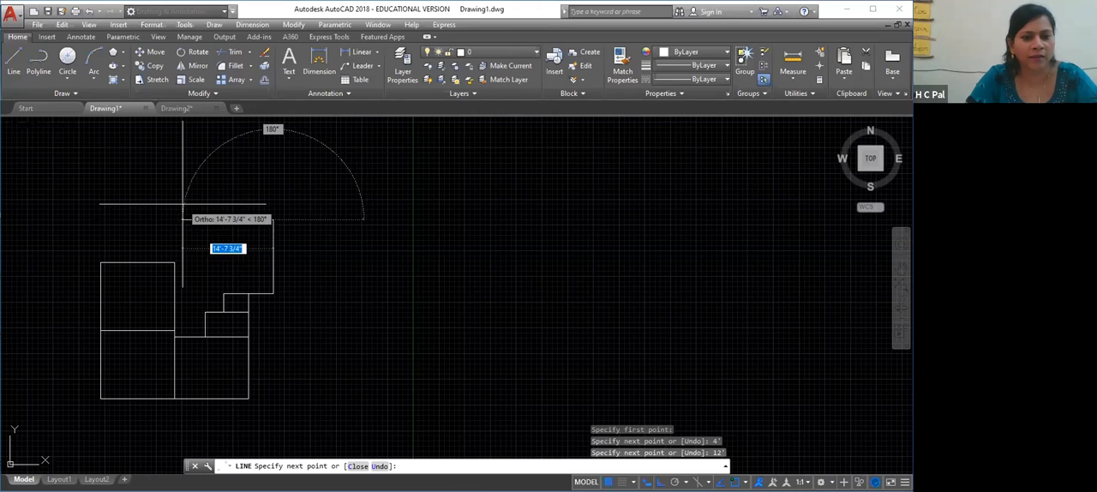
{"action": "key", "text": "Escape"}
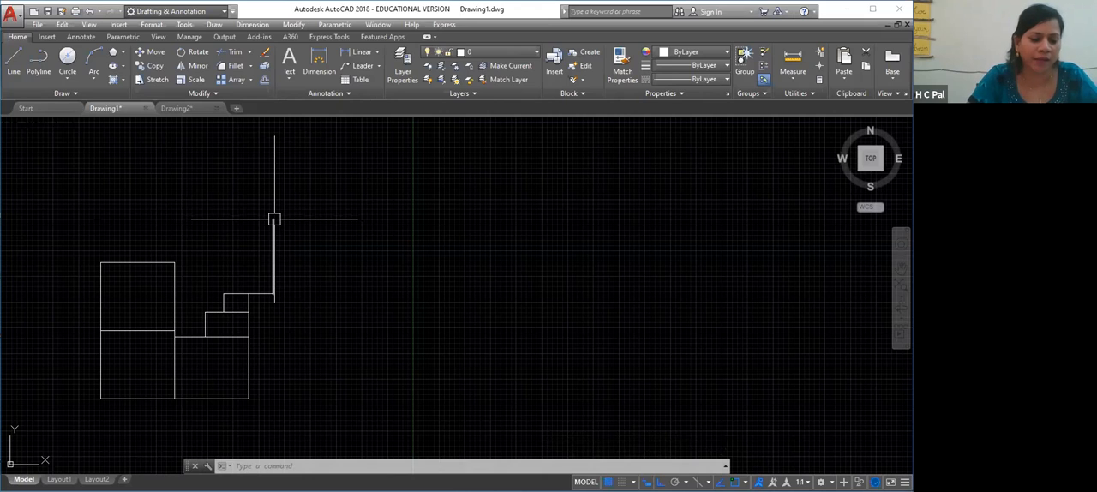
Draw a 7' vertical line between the level of the 12' line's top end and the upper rectangle's upper-right corner
{"action": "mouse_move", "coordinate": [274, 219]}
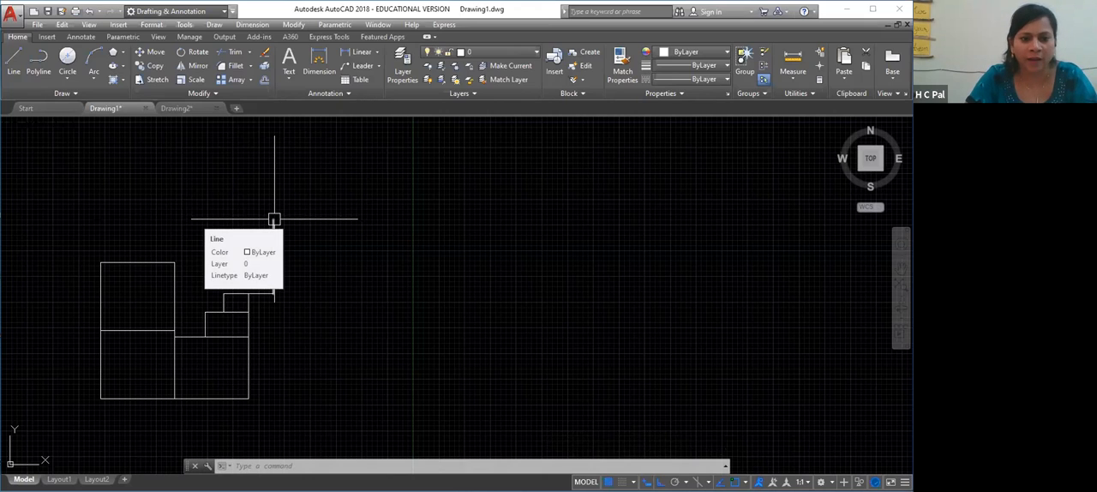
{"action": "type", "text": "l"}
{"action": "key", "text": "Return"}
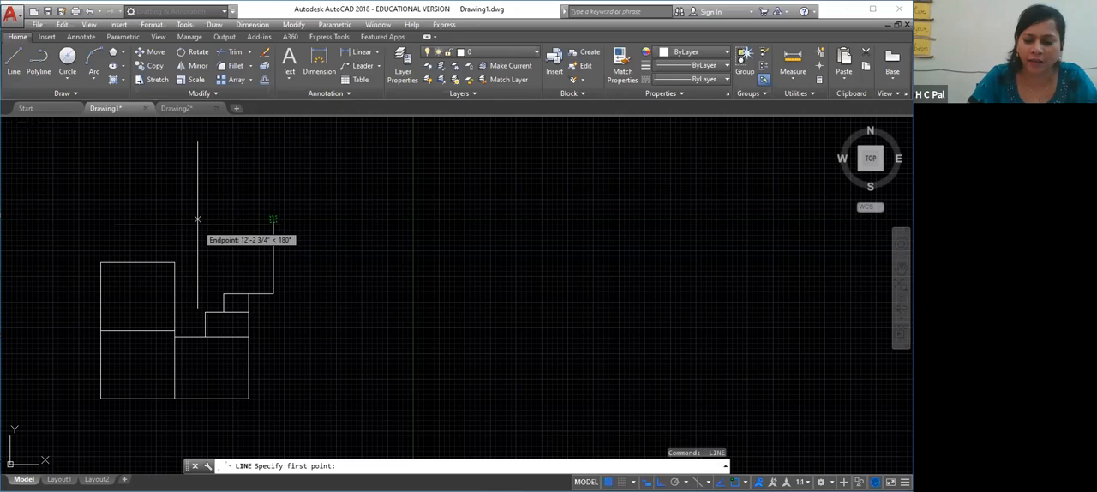
{"action": "type", "text": "16"}
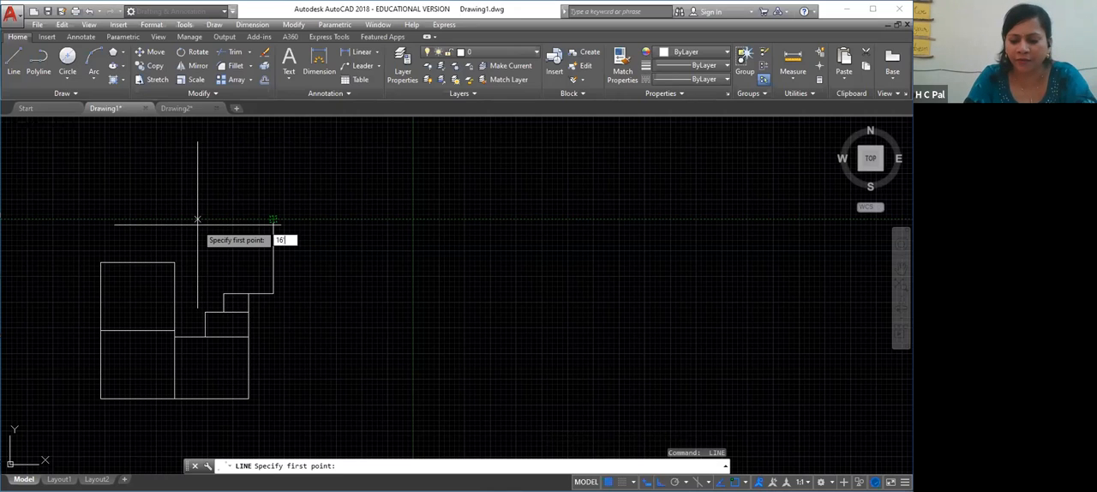
{"action": "key", "text": "Return"}
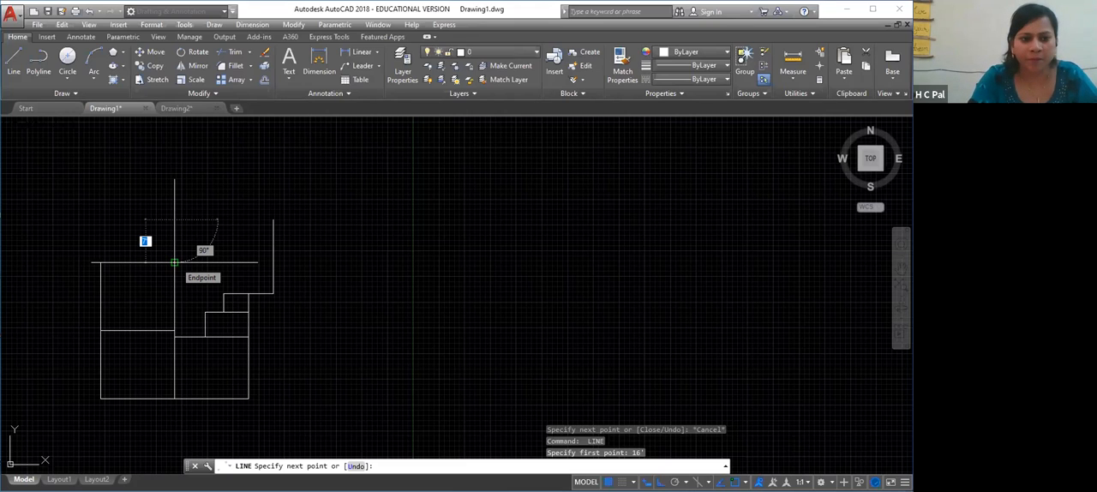
{"action": "type", "text": "7"}
{"action": "key", "text": "Return"}
{"action": "key", "text": "Return"}
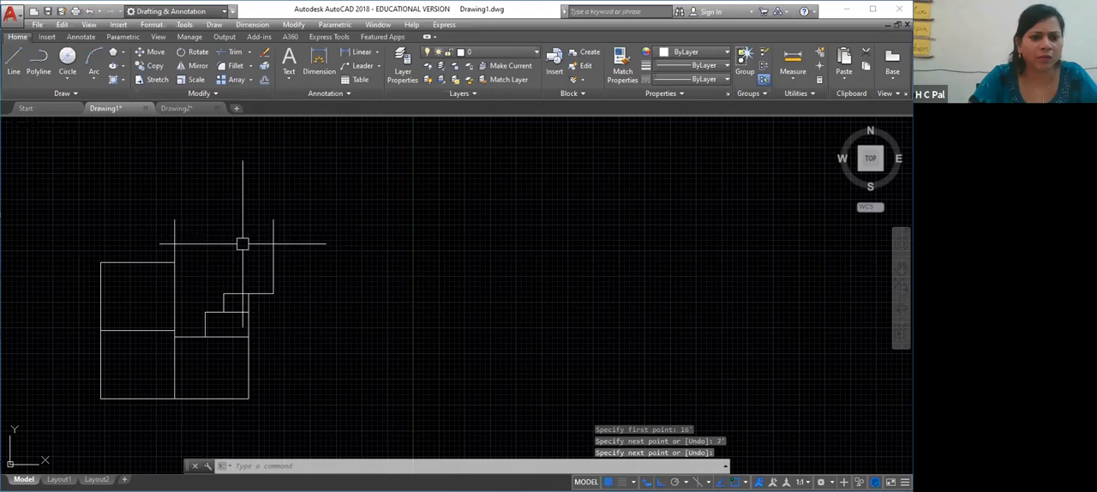
{"action": "key", "text": "Escape"}
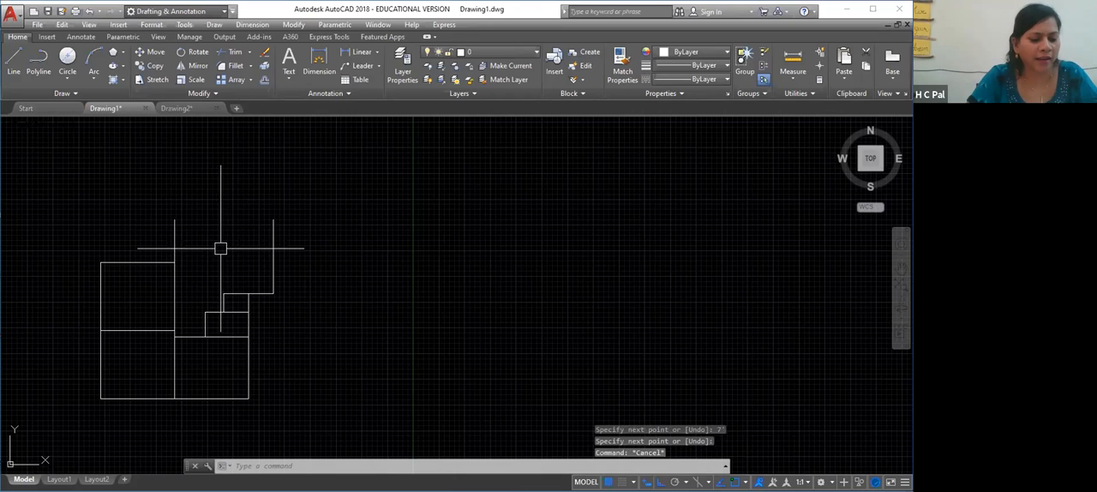
Erase the 7' vertical line above the upper rectangle's upper-right corner
{"action": "left_click", "coordinate": [172, 231]}
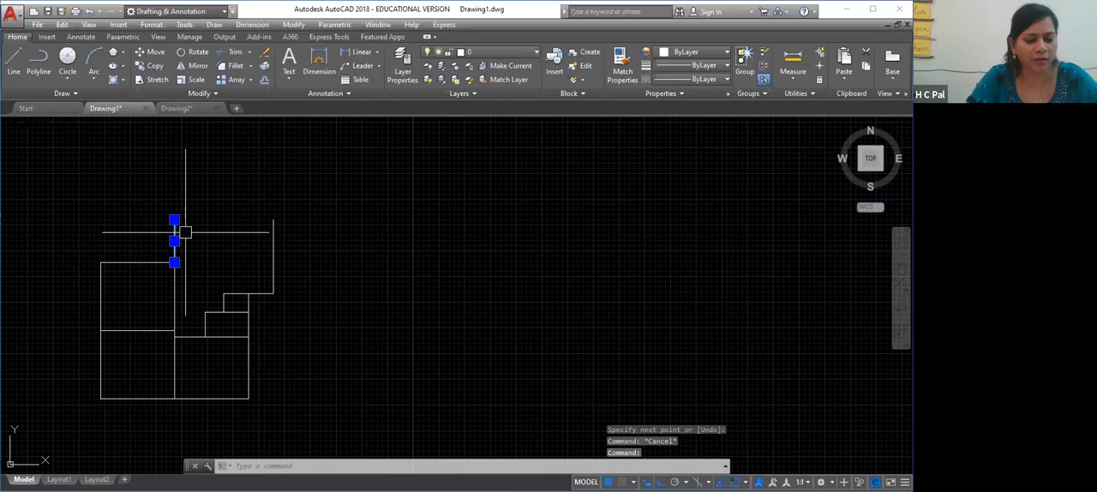
{"action": "key", "text": "Delete"}
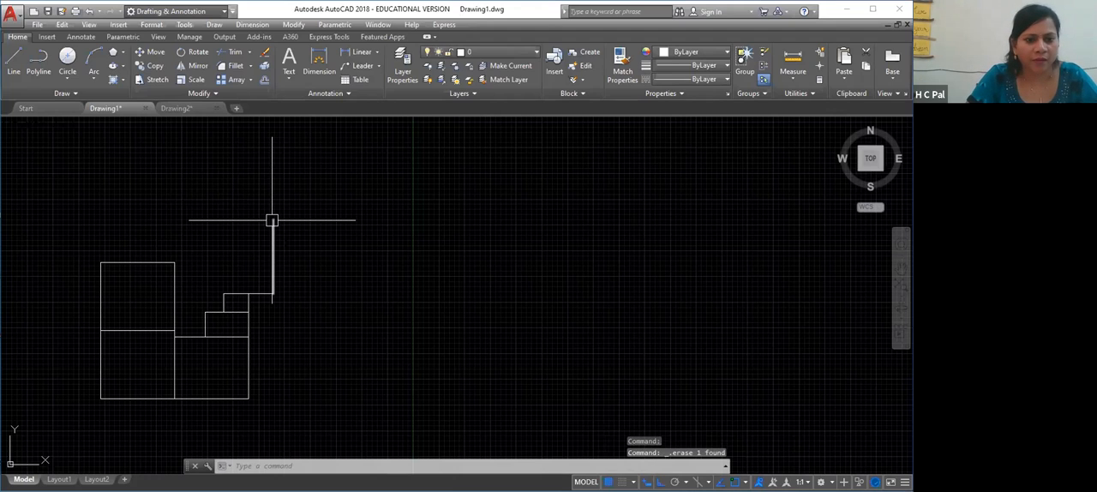
{"action": "key", "text": "Return"}
{"action": "key", "text": "Escape"}
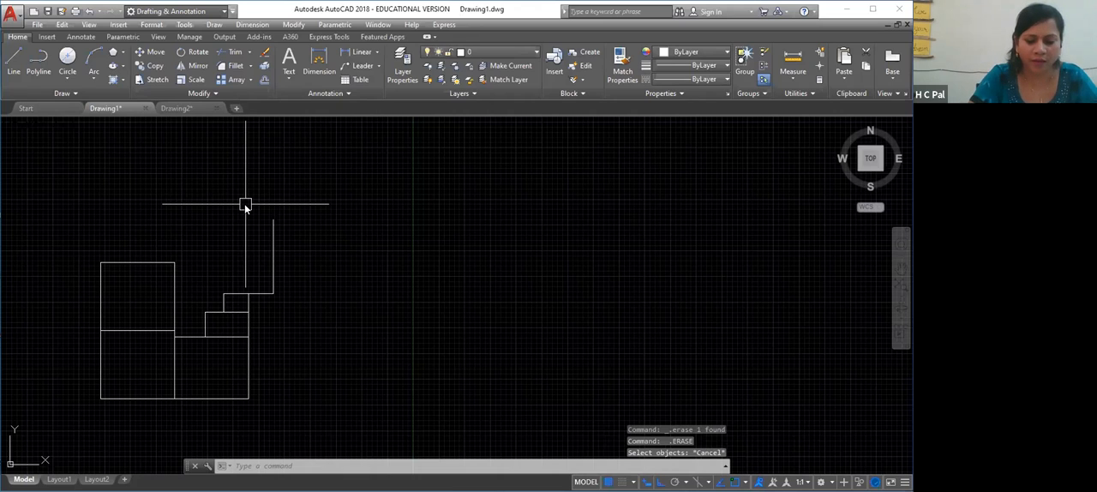
Draw a 16' line left from the 12' line's top end and a 7' line down to the upper rectangle's corner
{"action": "type", "text": "l"}
{"action": "key", "text": "Return"}
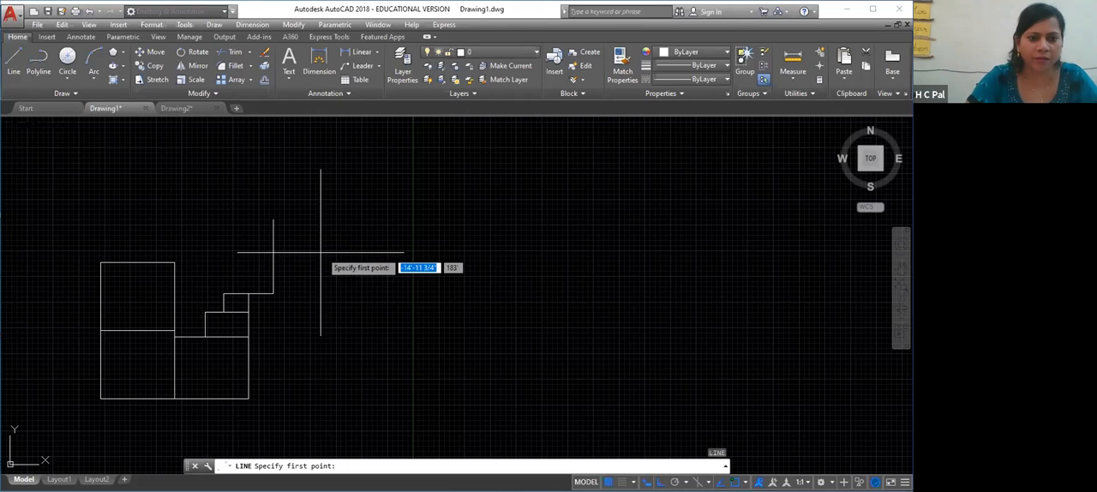
{"action": "left_click", "coordinate": [273, 219]}
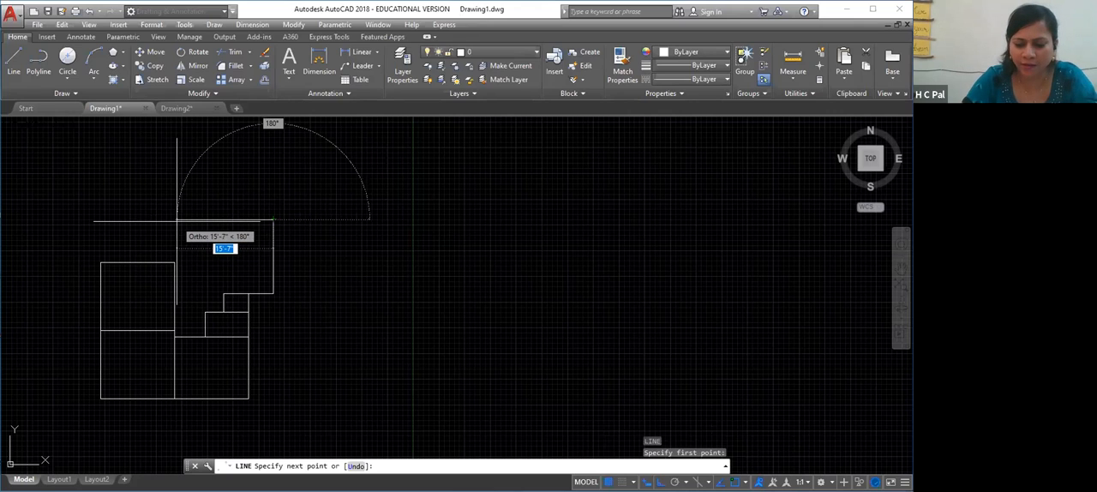
{"action": "type", "text": "16"}
{"action": "key", "text": "Return"}
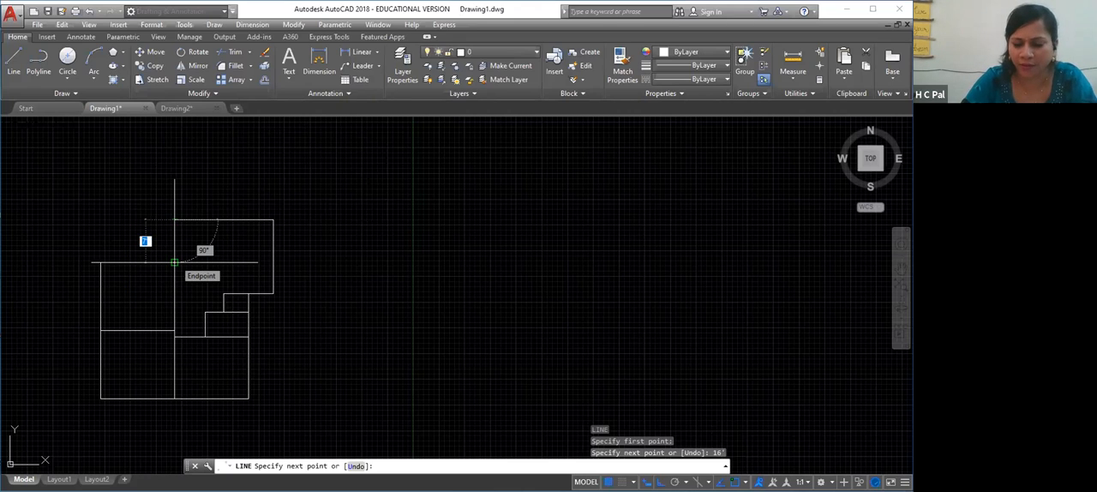
{"action": "left_click", "coordinate": [174, 262]}
{"action": "key", "text": "Return"}
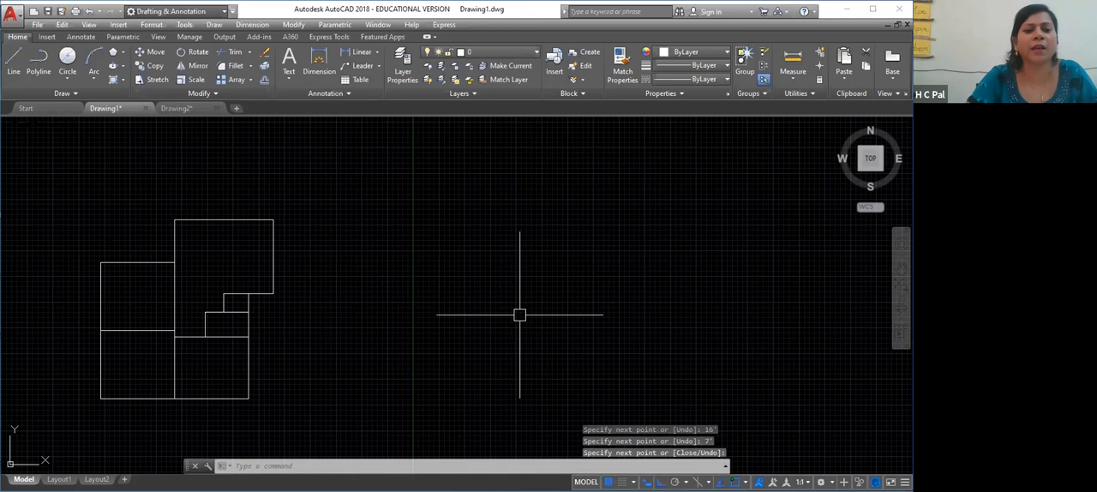
Try to draw a horizontal line from the smallest rectangle's upper-left corner to the long vertical wall, undoing the wrongly snapped segments
{"action": "right_click", "coordinate": [460, 239]}
{"action": "left_click", "coordinate": [385, 255]}
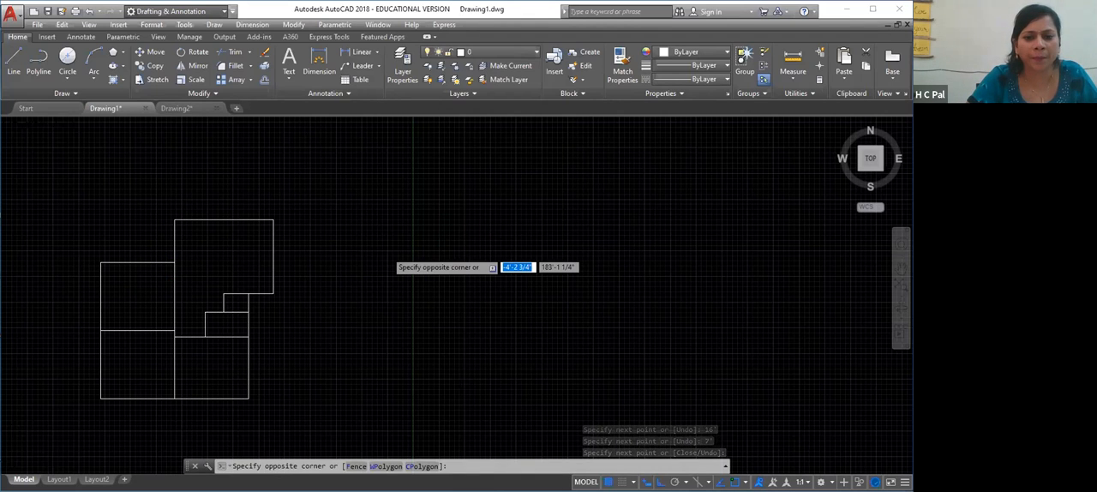
{"action": "scroll", "coordinate": [386, 251], "scroll_direction": "up", "scroll_amount": 4}
{"action": "right_click", "coordinate": [317, 323]}
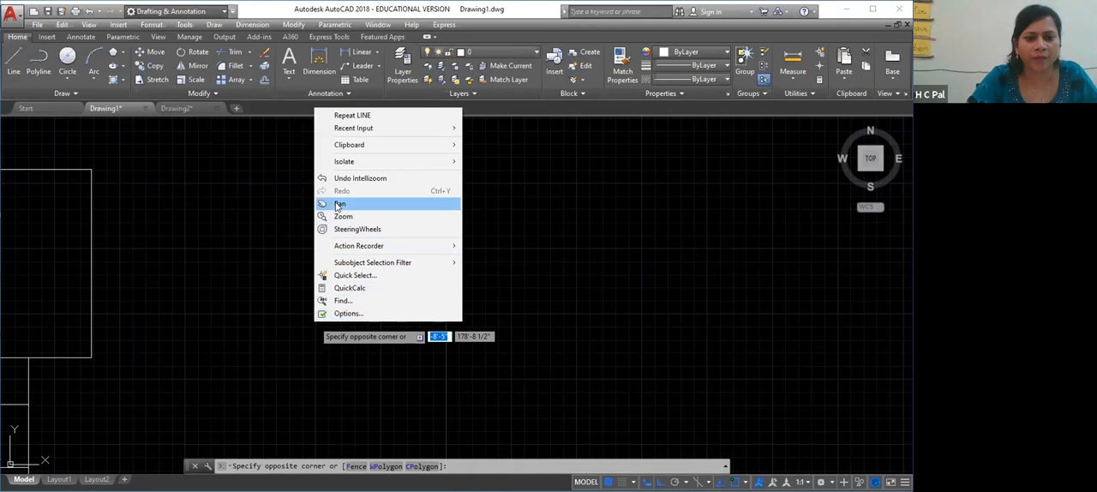
{"action": "left_click", "coordinate": [347, 203]}
{"action": "left_click_drag", "start_coordinate": [293, 244], "coordinate": [649, 218]}
{"action": "right_click", "coordinate": [550, 312]}
{"action": "left_click", "coordinate": [553, 313]}
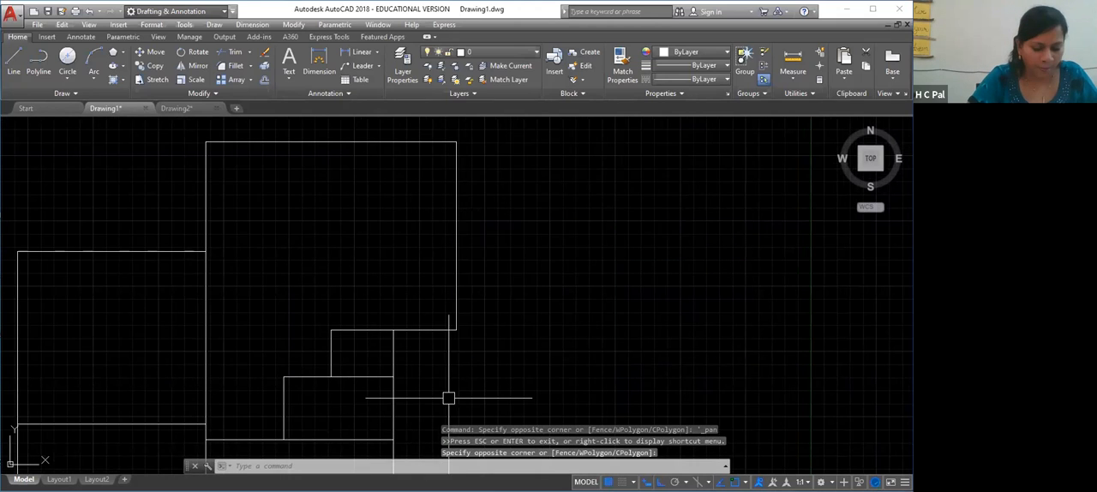
{"action": "right_click", "coordinate": [530, 118]}
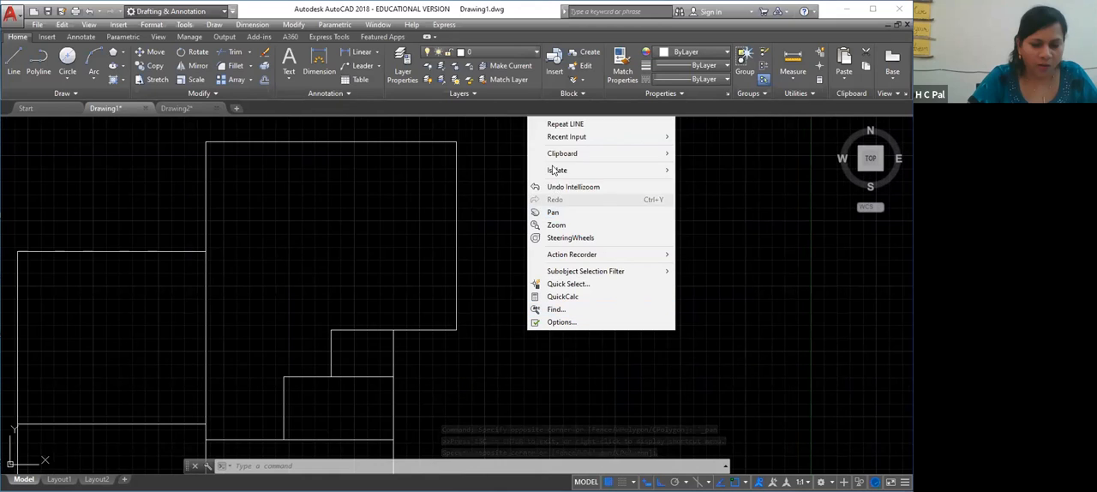
{"action": "left_click", "coordinate": [556, 127]}
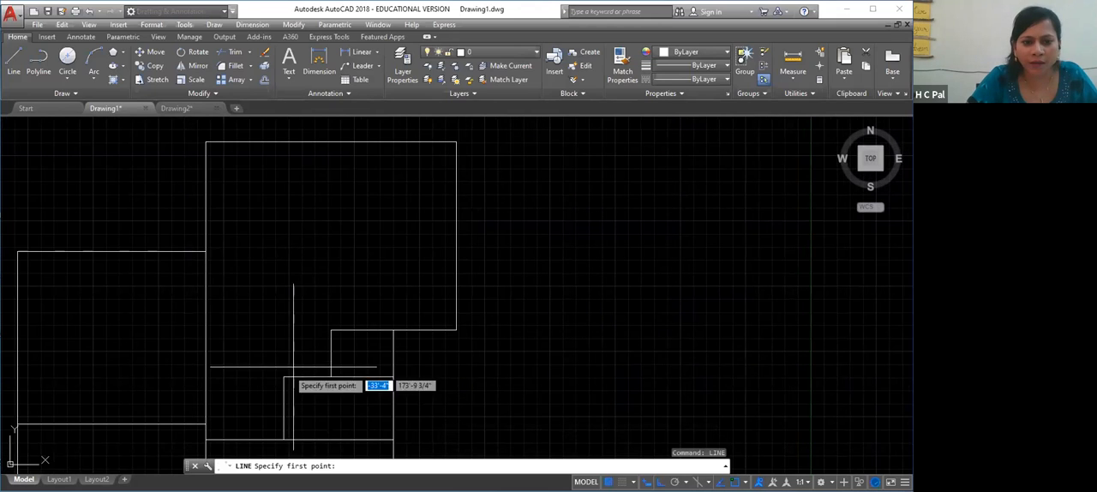
{"action": "left_click", "coordinate": [331, 330]}
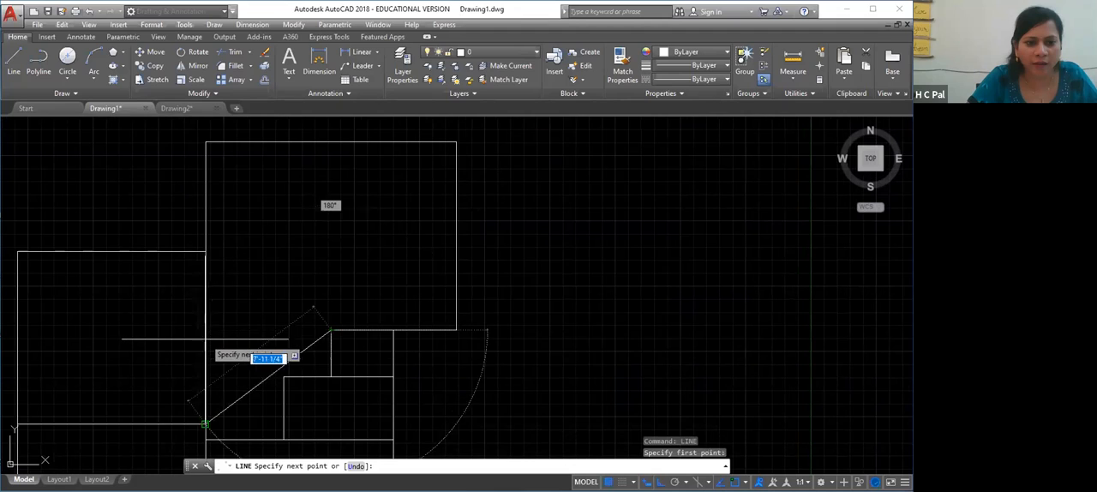
{"action": "left_click", "coordinate": [331, 329]}
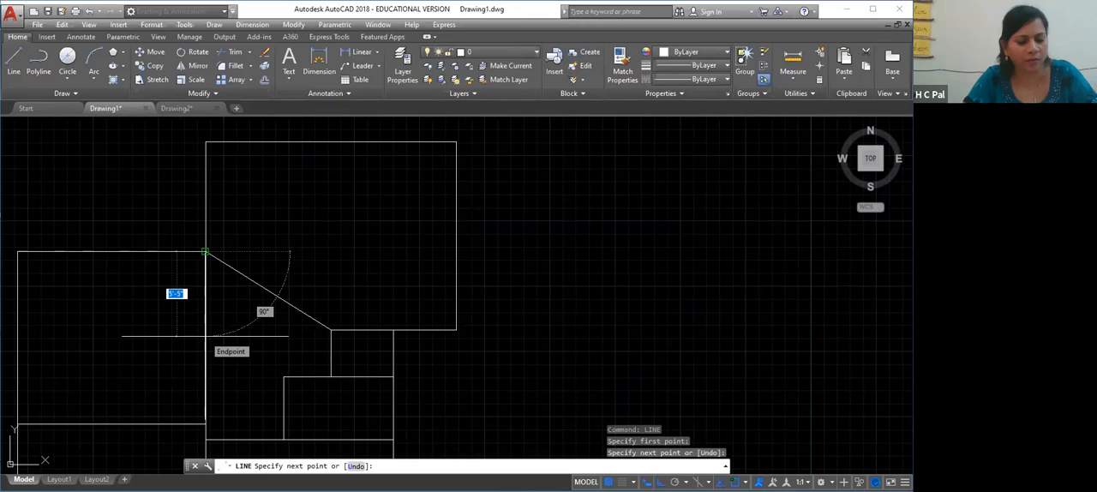
{"action": "key", "text": "ctrl+z"}
{"action": "left_click", "coordinate": [206, 337]}
{"action": "key", "text": "ctrl+z"}
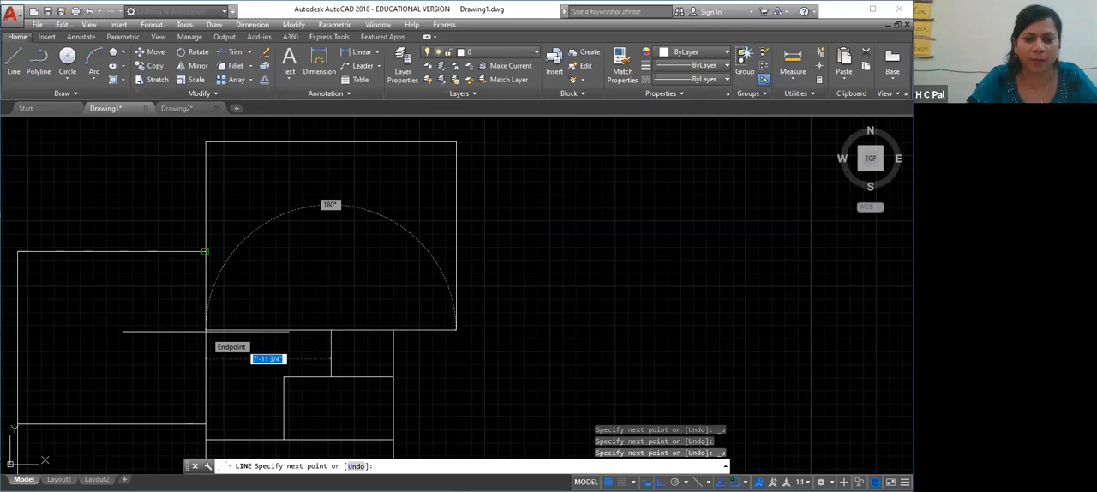
{"action": "key", "text": "Escape"}
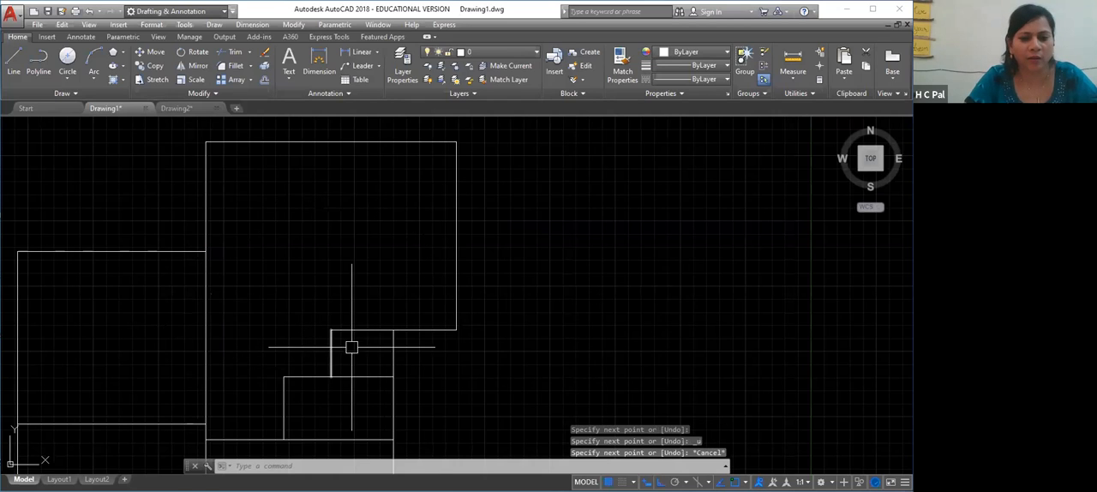
Retry the line from the smallest rectangle's upper-left corner to the long wall, undo its segment, and cancel the command
{"action": "left_click", "coordinate": [526, 388]}
{"action": "left_click", "coordinate": [455, 196]}
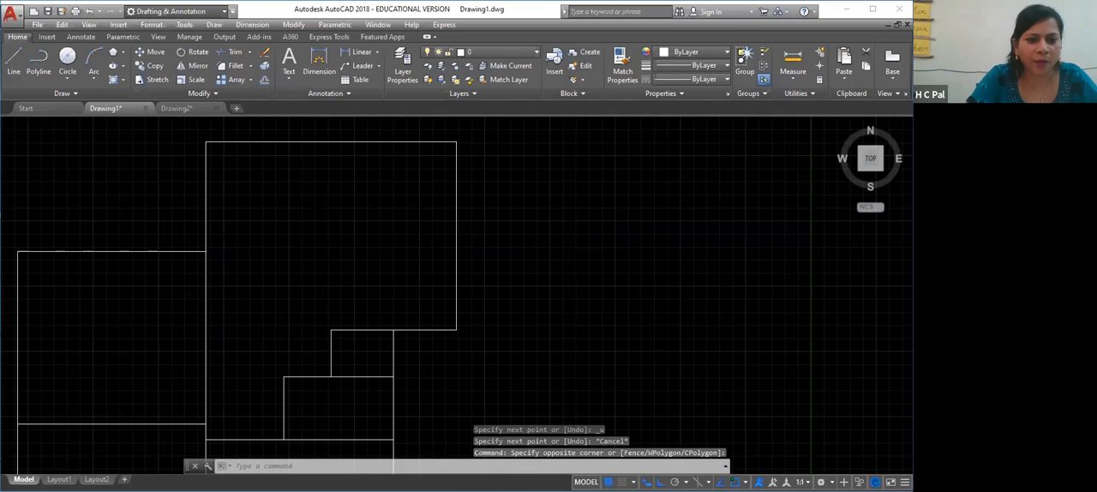
{"action": "scroll", "coordinate": [292, 257], "scroll_direction": "down", "scroll_amount": 2}
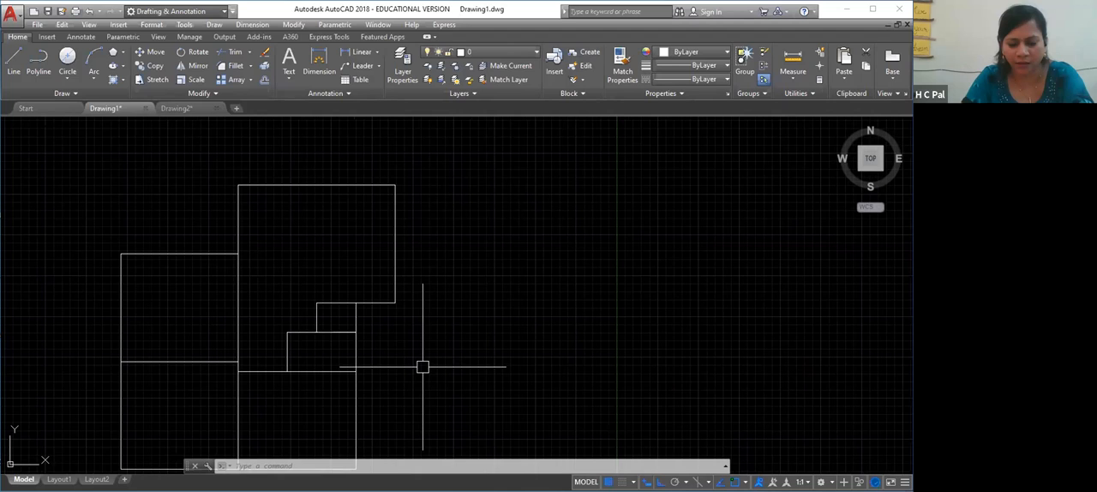
{"action": "type", "text": "l"}
{"action": "key", "text": "Return"}
{"action": "left_click", "coordinate": [316, 303]}
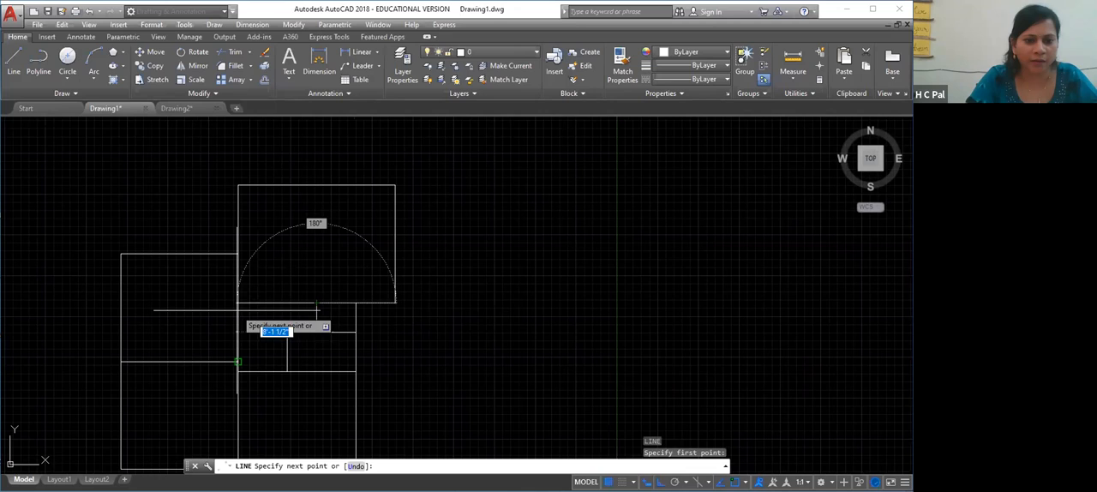
{"action": "left_click", "coordinate": [238, 310]}
{"action": "key", "text": "ctrl+z"}
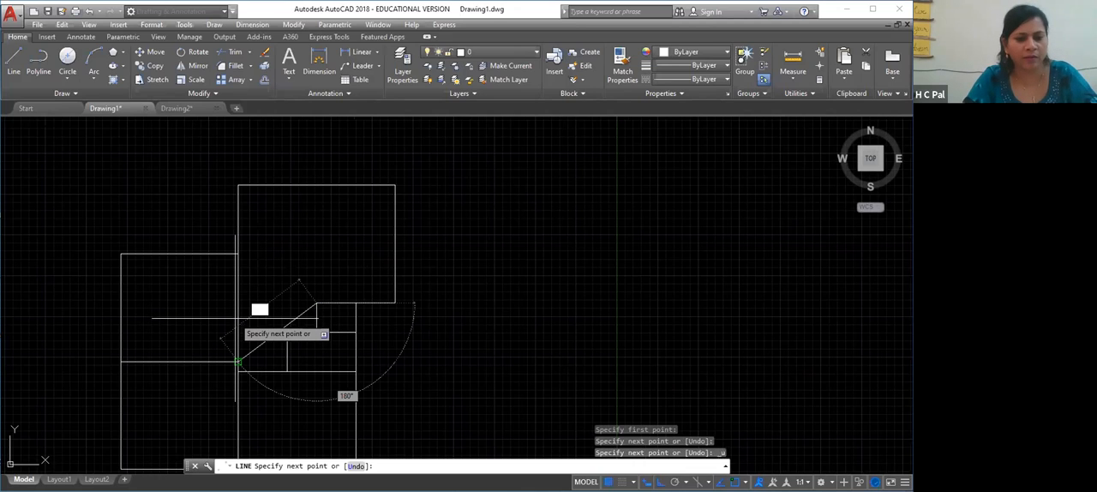
{"action": "key", "text": "ctrl+z"}
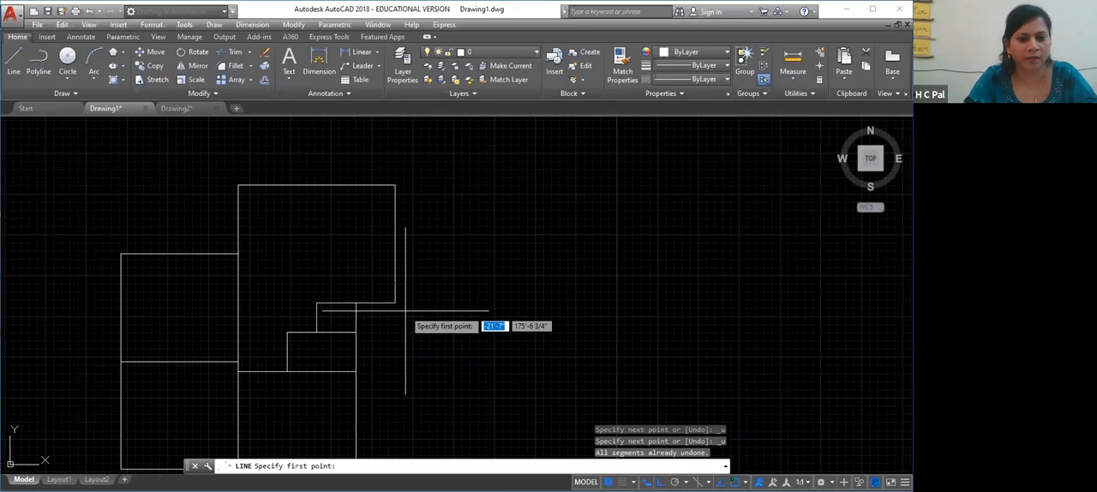
{"action": "left_click", "coordinate": [316, 303]}
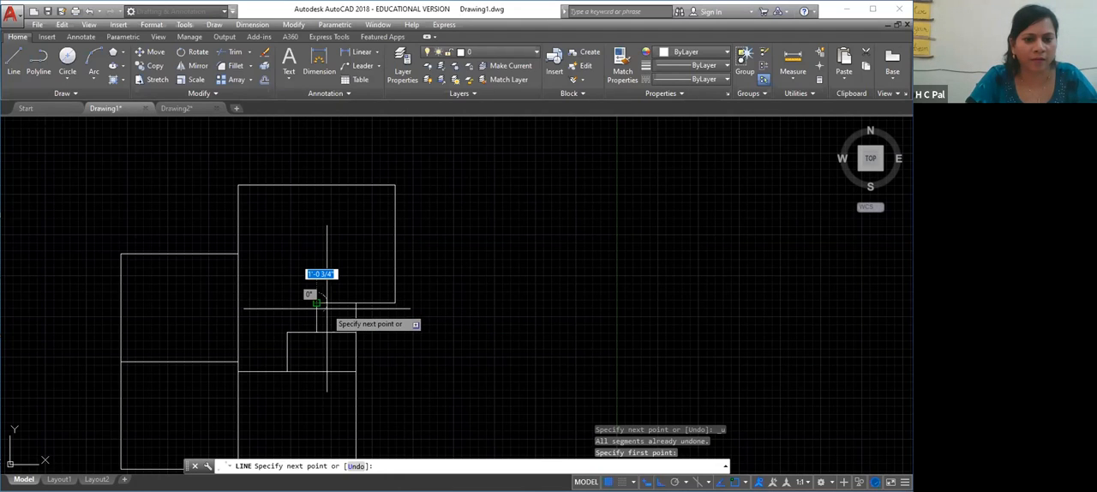
{"action": "key", "text": "Escape"}
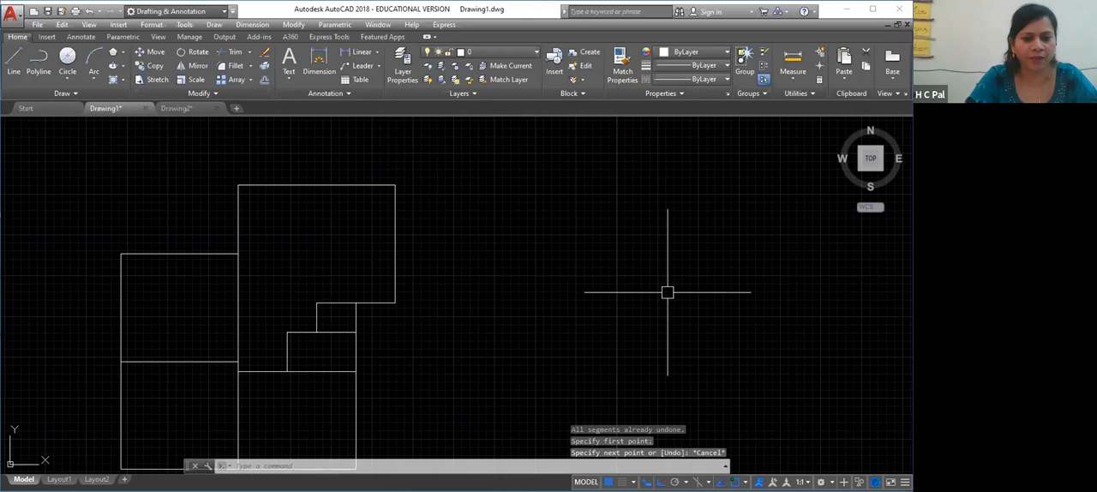
{"action": "scroll", "coordinate": [352, 229], "scroll_direction": "down", "scroll_amount": 2}
{"action": "scroll", "coordinate": [355, 229], "scroll_direction": "up", "scroll_amount": 2}
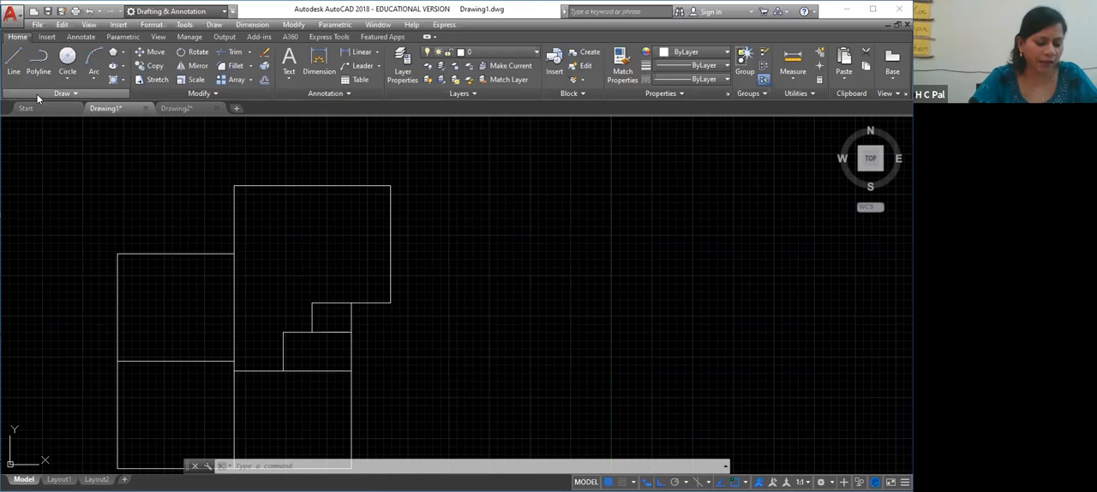
Draw a freehand orthogonal chain of seven lines in the empty area beyond the floor plan: right, down, left, up, left, down, right
{"action": "right_click", "coordinate": [540, 289]}
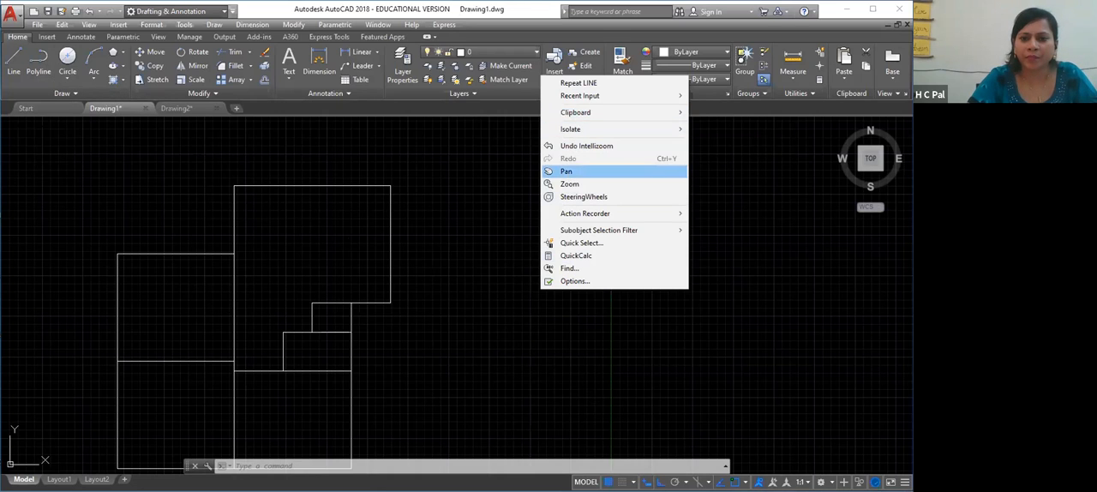
{"action": "left_click", "coordinate": [566, 171]}
{"action": "left_click_drag", "start_coordinate": [599, 238], "coordinate": [247, 274]}
{"action": "scroll", "coordinate": [262, 266], "scroll_direction": "down", "scroll_amount": 5}
{"action": "left_click_drag", "start_coordinate": [443, 277], "coordinate": [375, 383]}
{"action": "right_click", "coordinate": [375, 336]}
{"action": "left_click", "coordinate": [392, 346]}
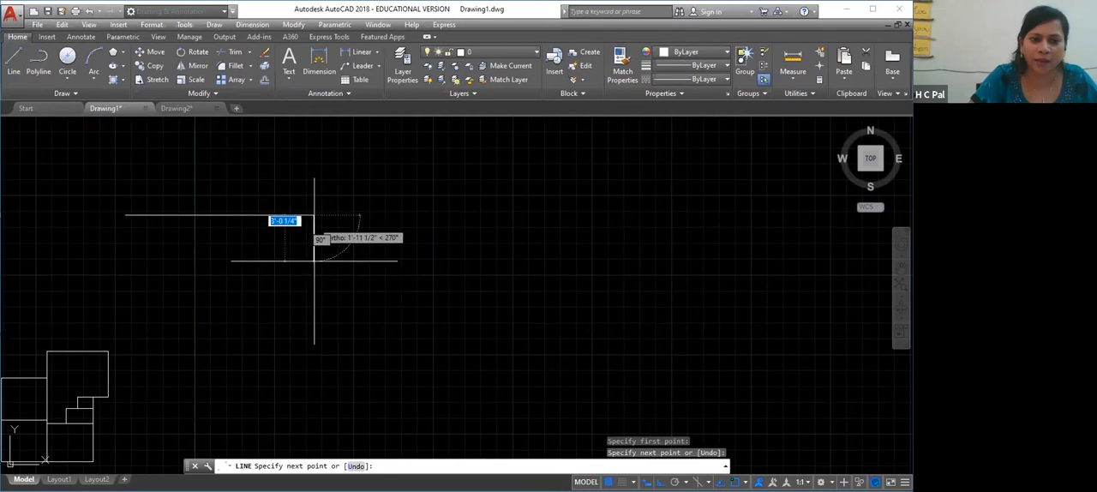
{"action": "left_click", "coordinate": [314, 280]}
{"action": "left_click", "coordinate": [229, 280]}
{"action": "left_click", "coordinate": [229, 233]}
{"action": "left_click", "coordinate": [164, 233]}
{"action": "left_click", "coordinate": [164, 323]}
{"action": "left_click", "coordinate": [261, 323]}
{"action": "right_click", "coordinate": [273, 353]}
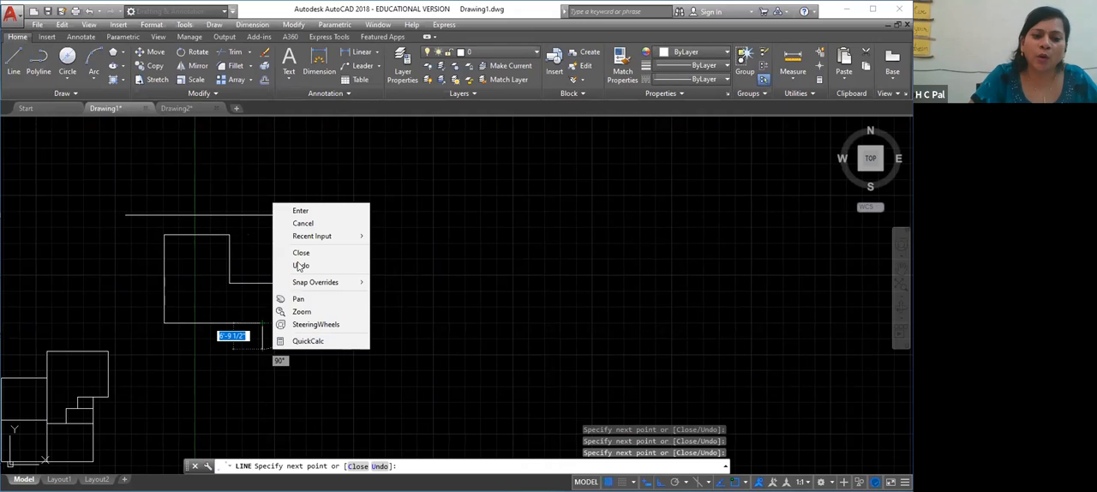
{"action": "left_click", "coordinate": [300, 212]}
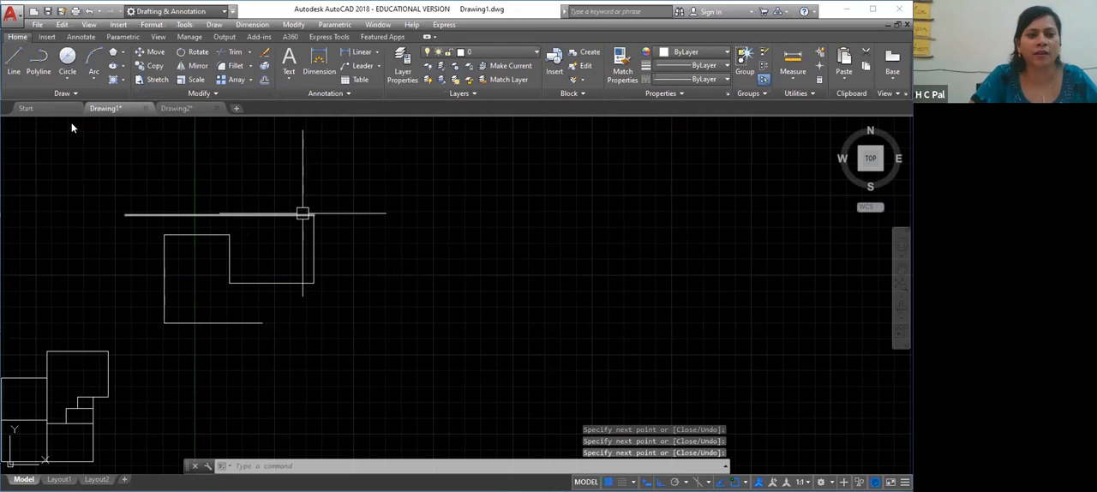
Start a polyline beside the line chain with a horizontal segment to the right, followed by two opposite-facing arcs running downward
{"action": "left_click", "coordinate": [36, 61]}
{"action": "left_click", "coordinate": [412, 204]}
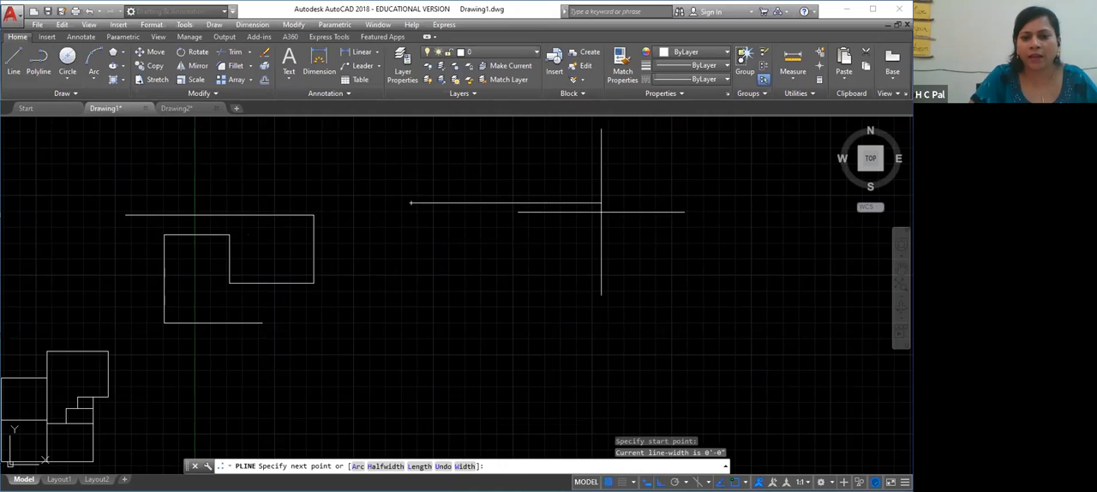
{"action": "left_click", "coordinate": [601, 205]}
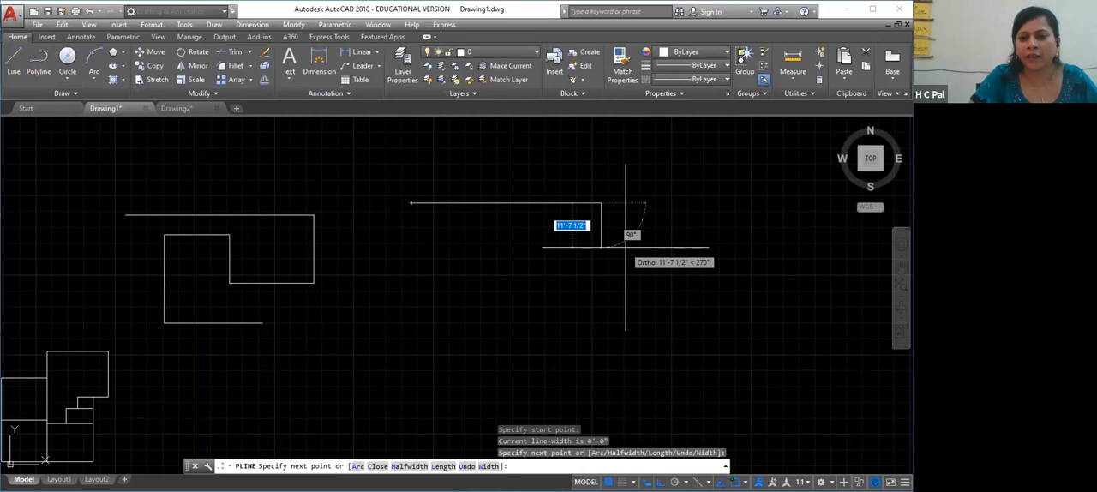
{"action": "right_click", "coordinate": [626, 246]}
{"action": "left_click", "coordinate": [663, 297]}
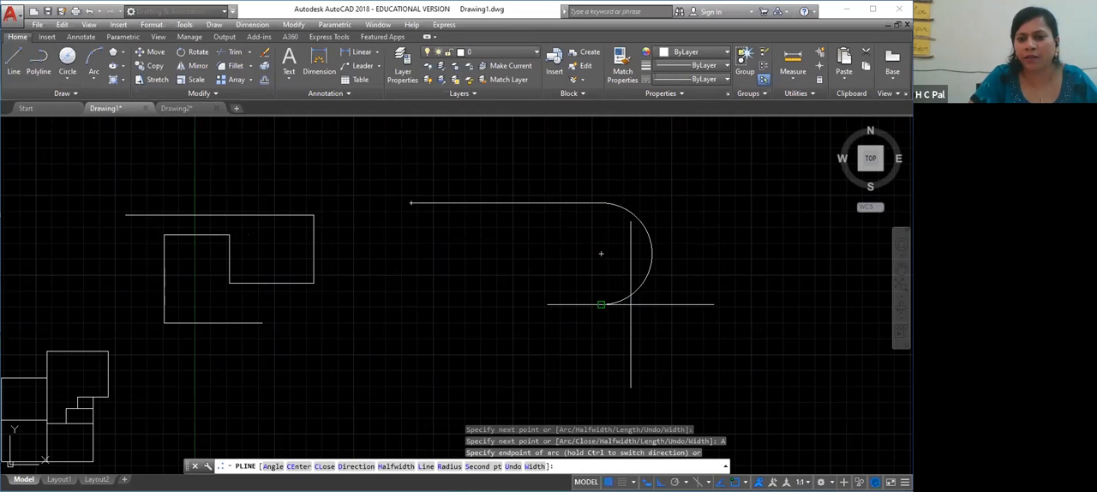
{"action": "left_click", "coordinate": [600, 304]}
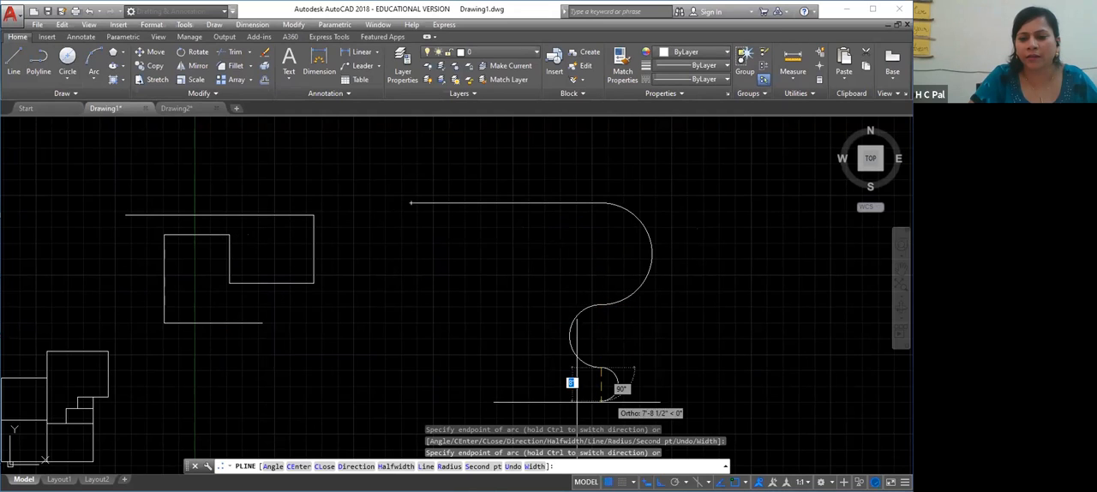
Continue the polyline with straight segments left and up, add a semicircular arc to the left, and end it
{"action": "right_click", "coordinate": [566, 402]}
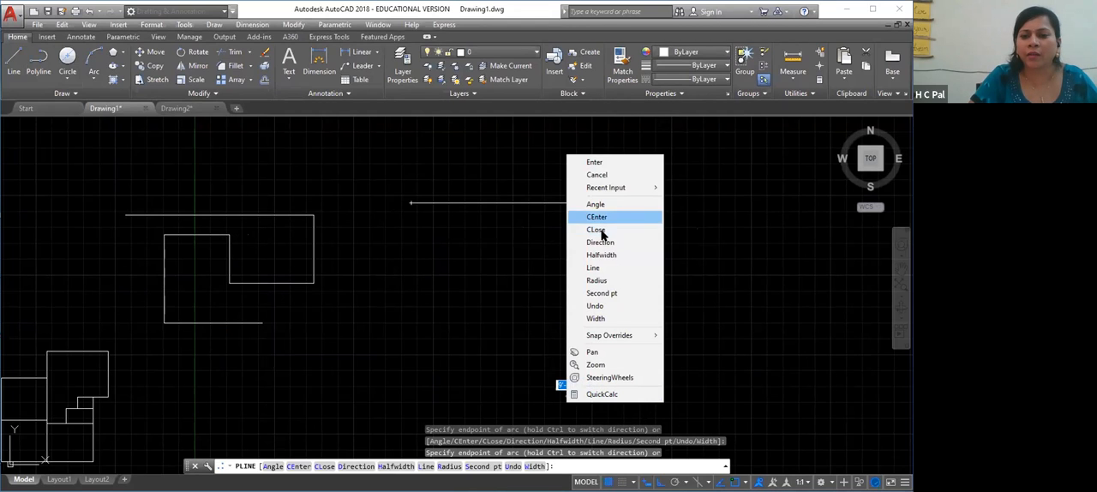
{"action": "left_click", "coordinate": [593, 269]}
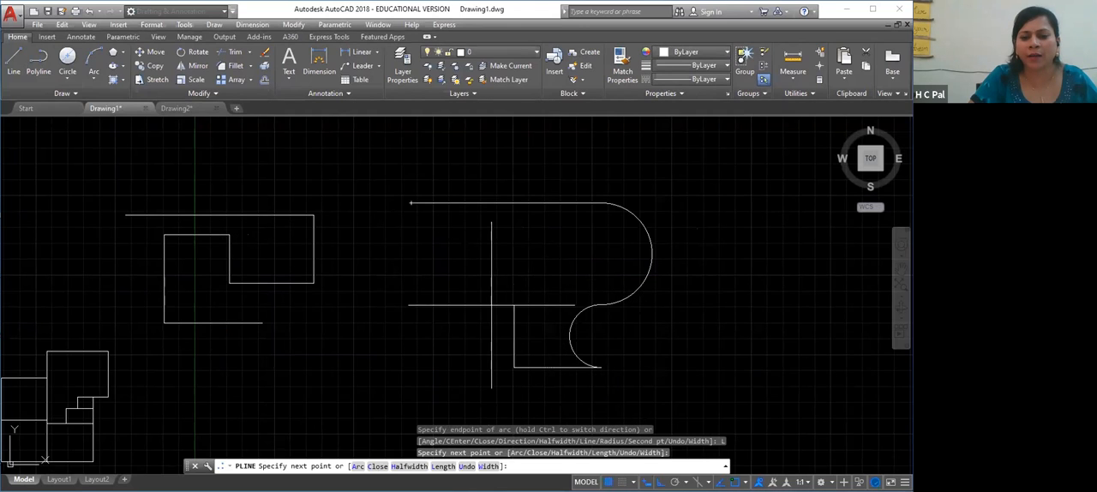
{"action": "right_click", "coordinate": [491, 304]}
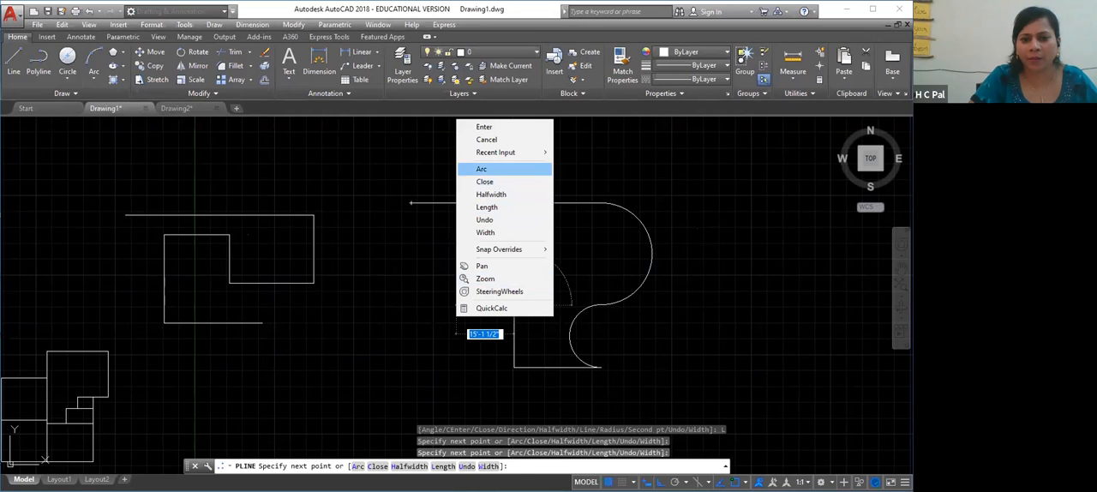
{"action": "left_click", "coordinate": [480, 169]}
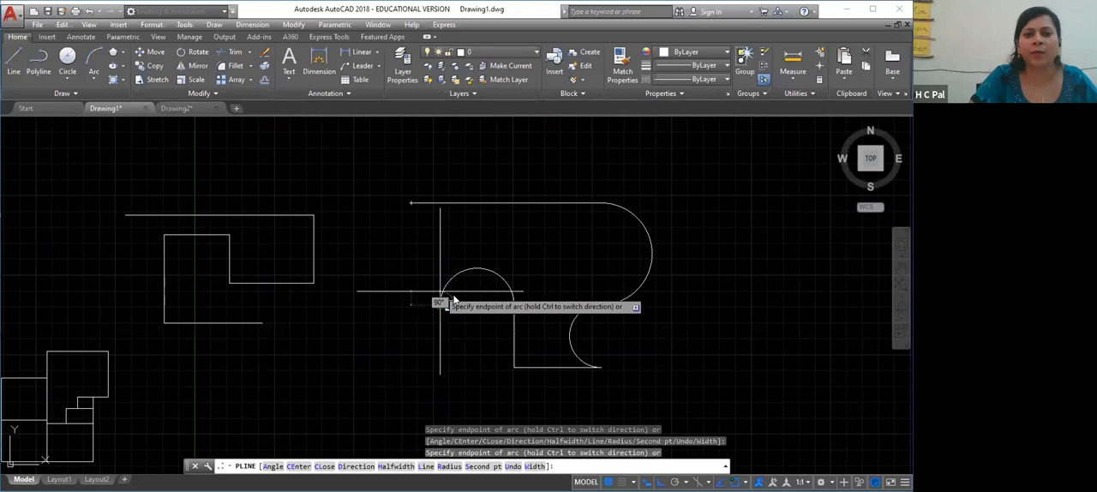
{"action": "right_click", "coordinate": [437, 302]}
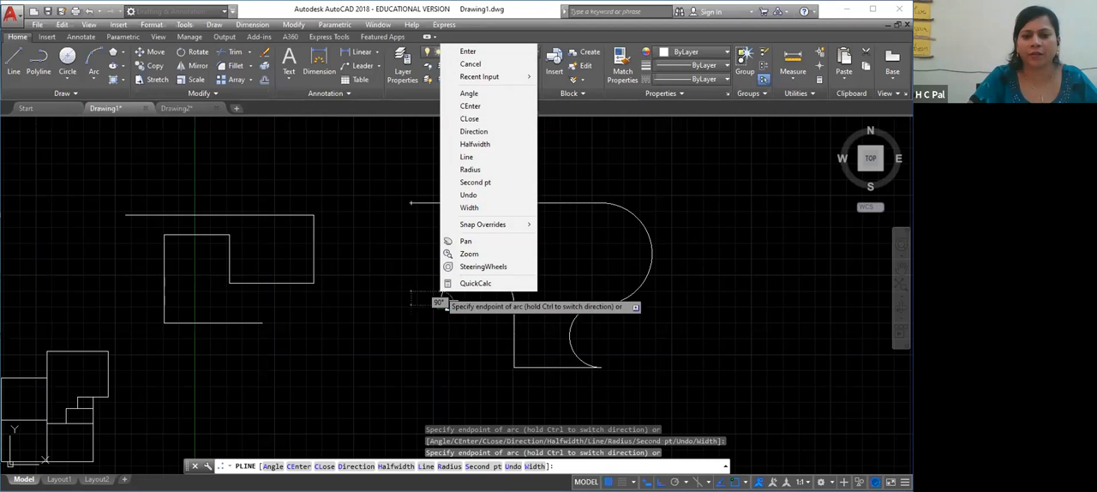
{"action": "left_click", "coordinate": [446, 307]}
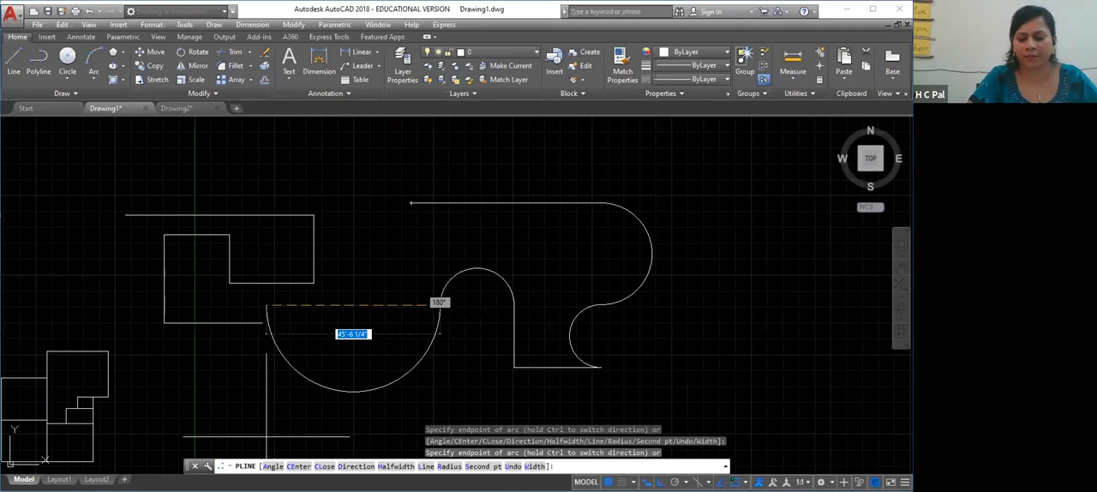
{"action": "right_click", "coordinate": [339, 416]}
{"action": "left_click", "coordinate": [374, 177]}
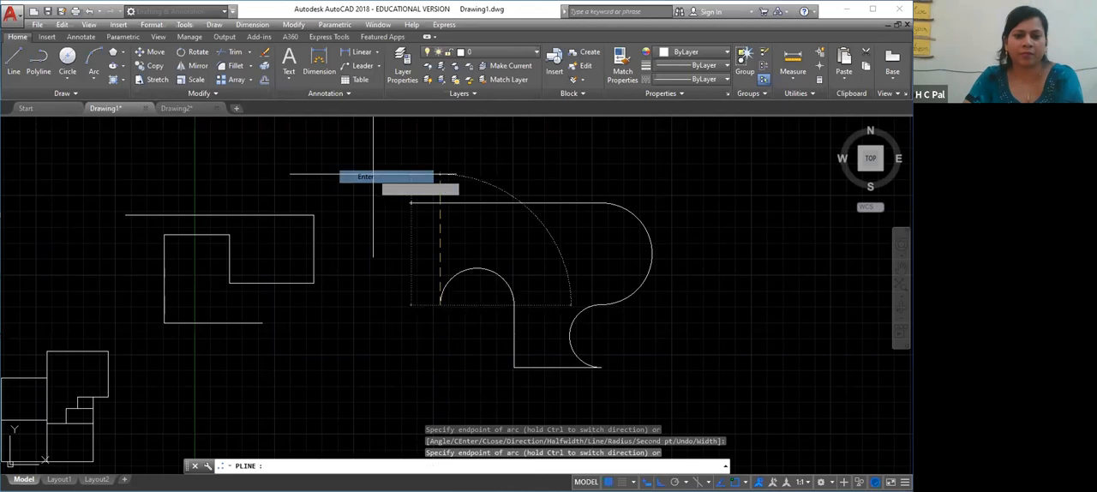
{"action": "key", "text": "Escape"}
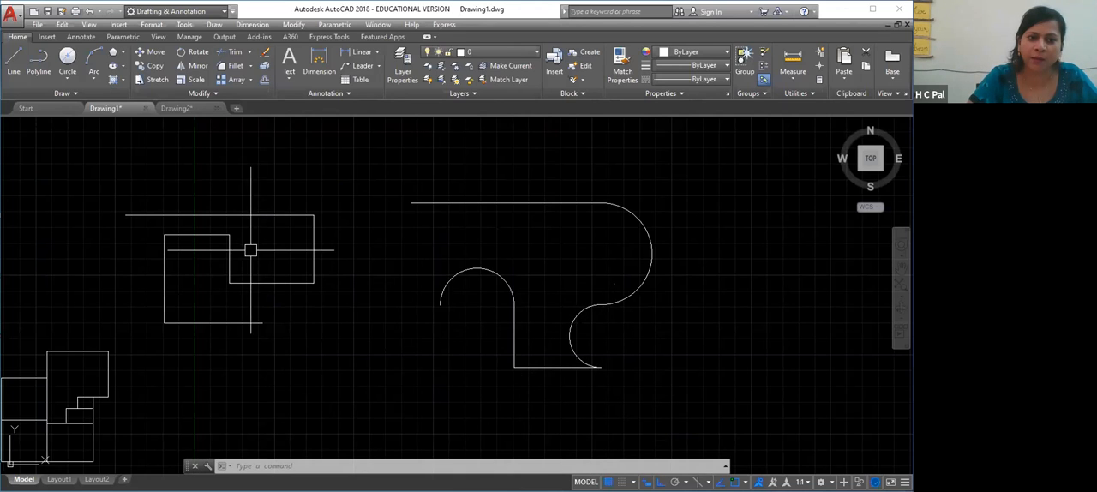
Compare how the seven separate lines and the single polyline get selected, then clear the selection
{"action": "left_click", "coordinate": [274, 215]}
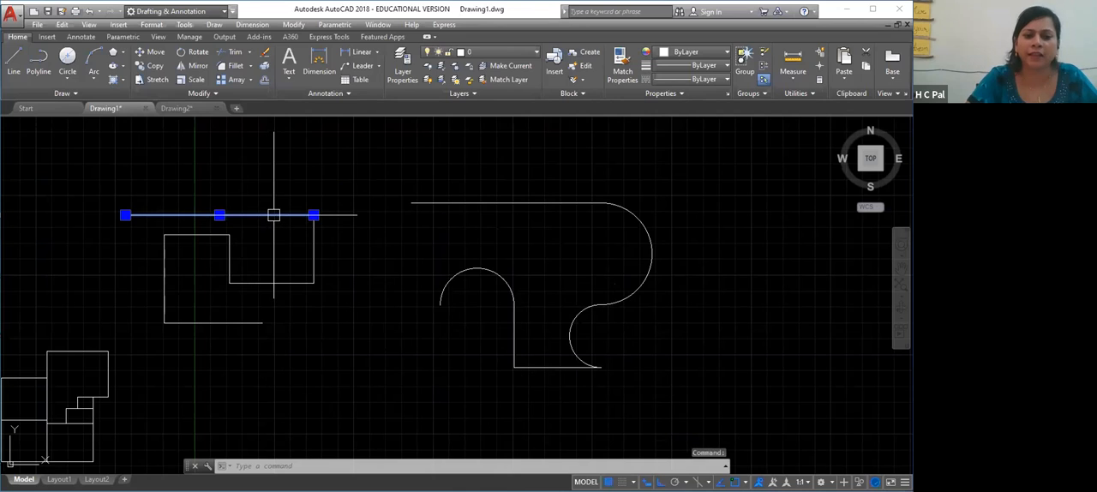
{"action": "left_click", "coordinate": [216, 323]}
{"action": "left_click", "coordinate": [163, 269]}
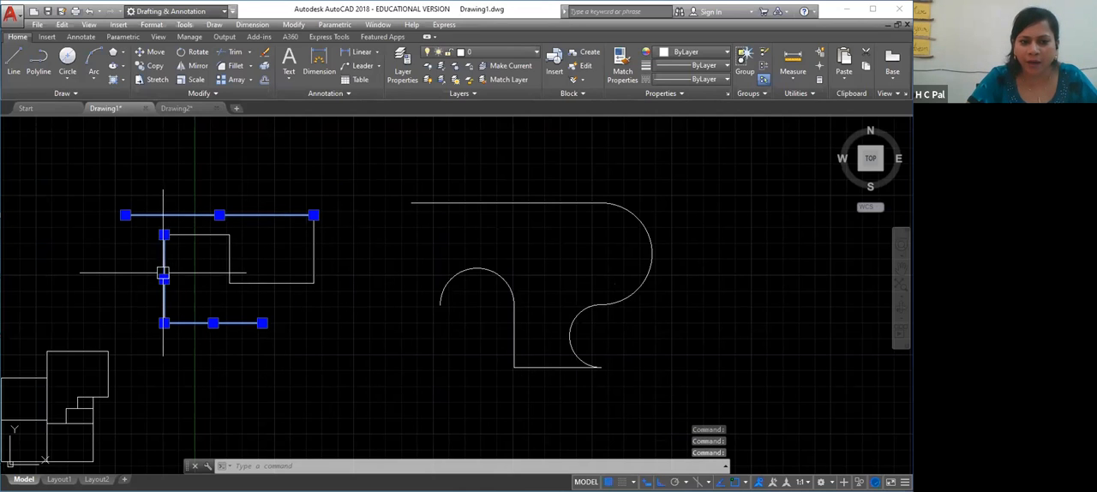
{"action": "left_click", "coordinate": [232, 254]}
{"action": "left_click", "coordinate": [284, 283]}
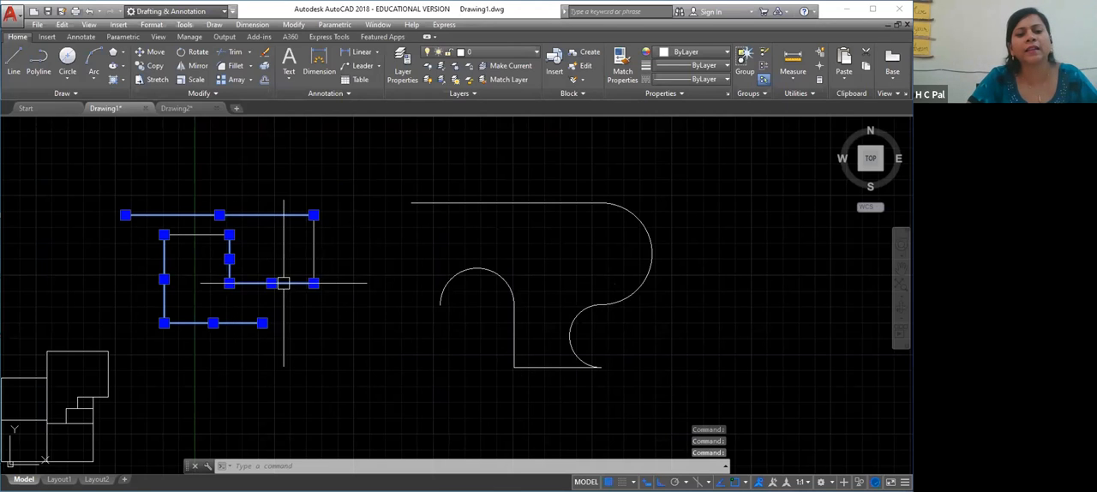
{"action": "left_click", "coordinate": [314, 250]}
{"action": "left_click", "coordinate": [207, 238]}
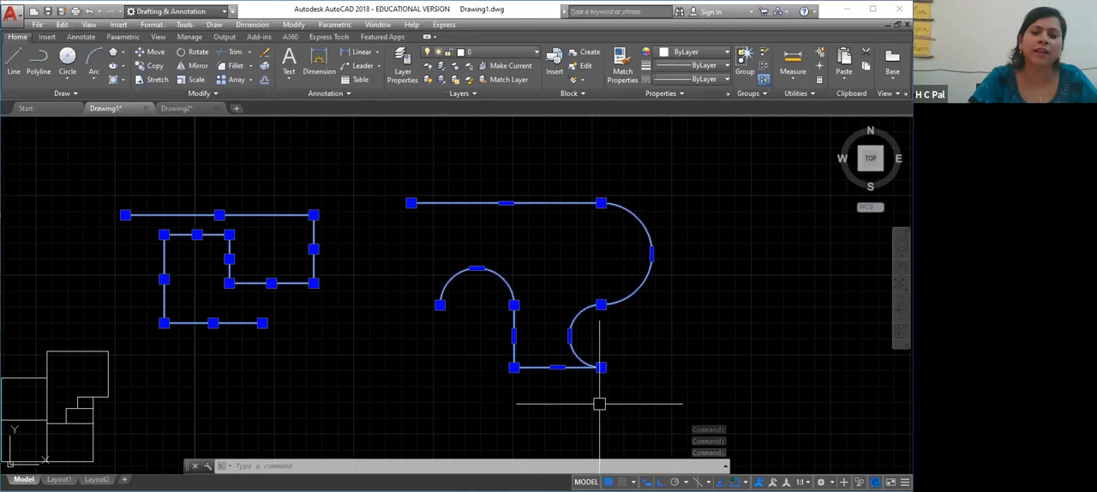
{"action": "key", "text": "Escape"}
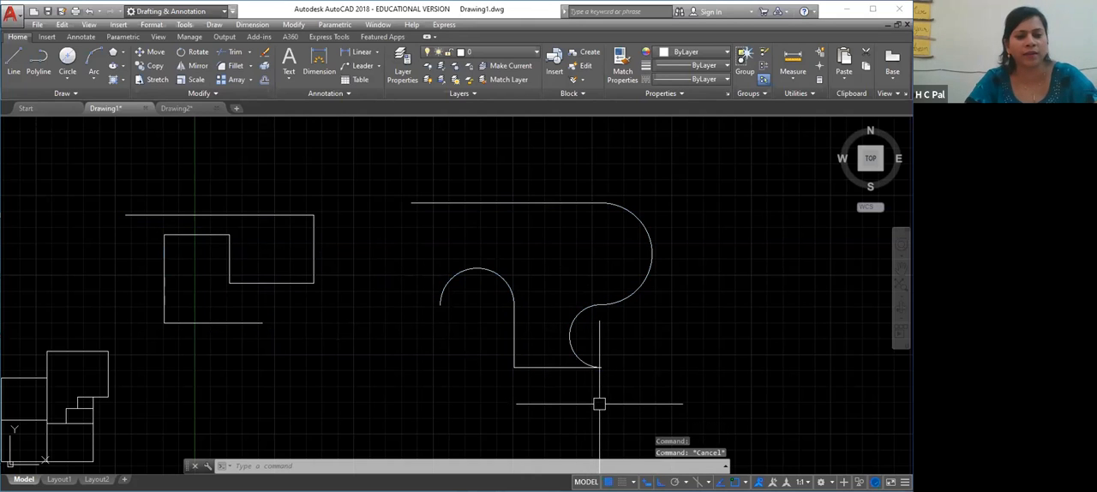
Delete the polyline and all seven lines of the line chain beside it
{"action": "left_click", "coordinate": [521, 204]}
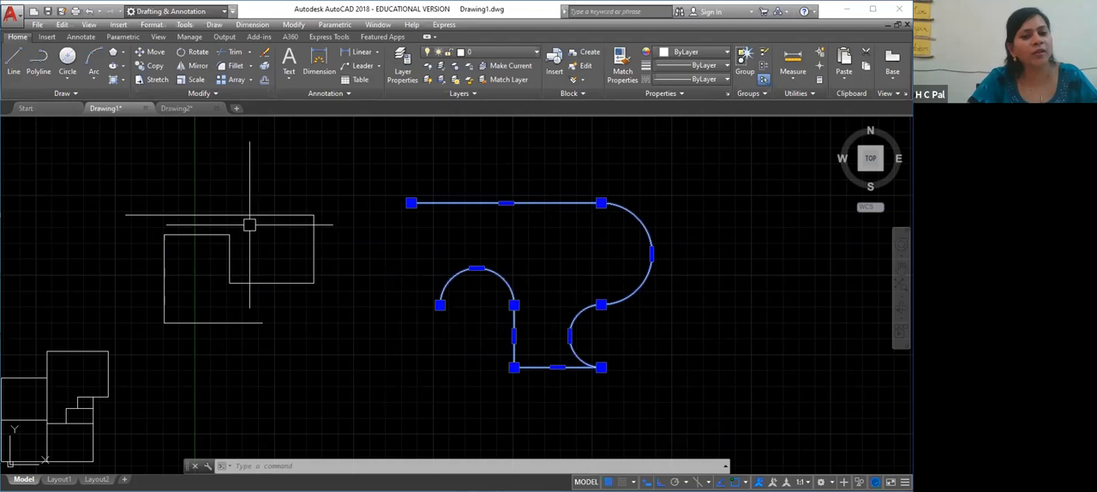
{"action": "left_click", "coordinate": [213, 214]}
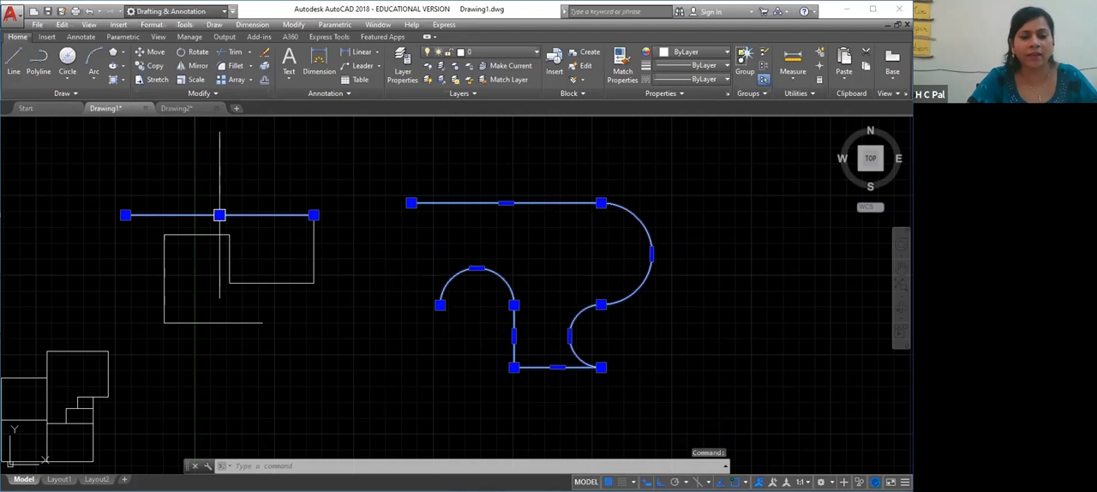
{"action": "left_click", "coordinate": [222, 323]}
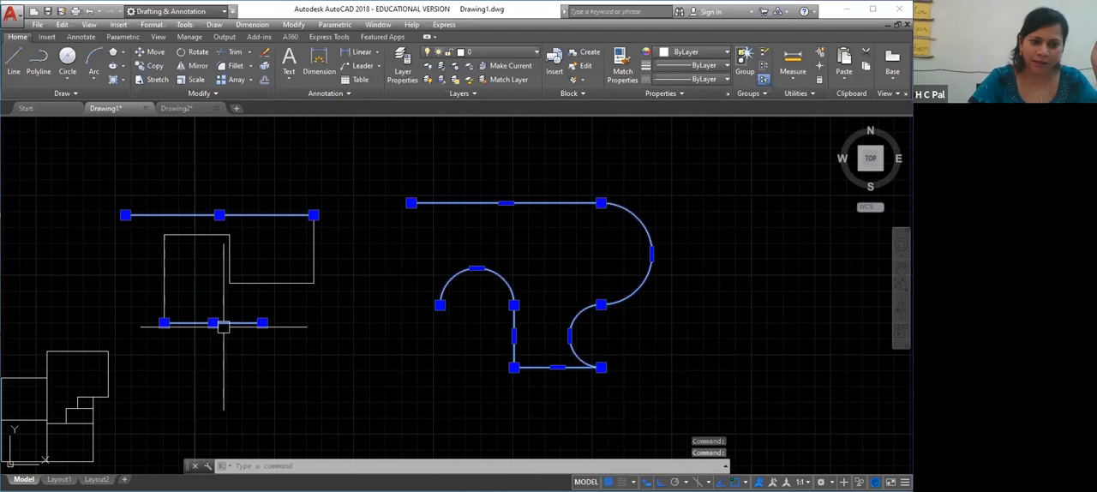
{"action": "left_click", "coordinate": [165, 287]}
{"action": "left_click", "coordinate": [265, 284]}
{"action": "left_click", "coordinate": [315, 250]}
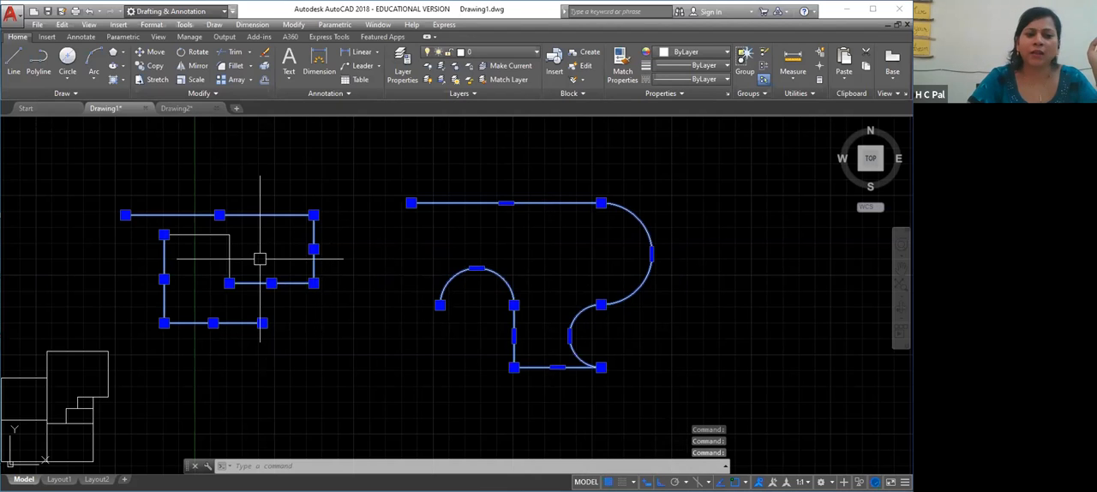
{"action": "left_click", "coordinate": [229, 255]}
{"action": "left_click", "coordinate": [203, 233]}
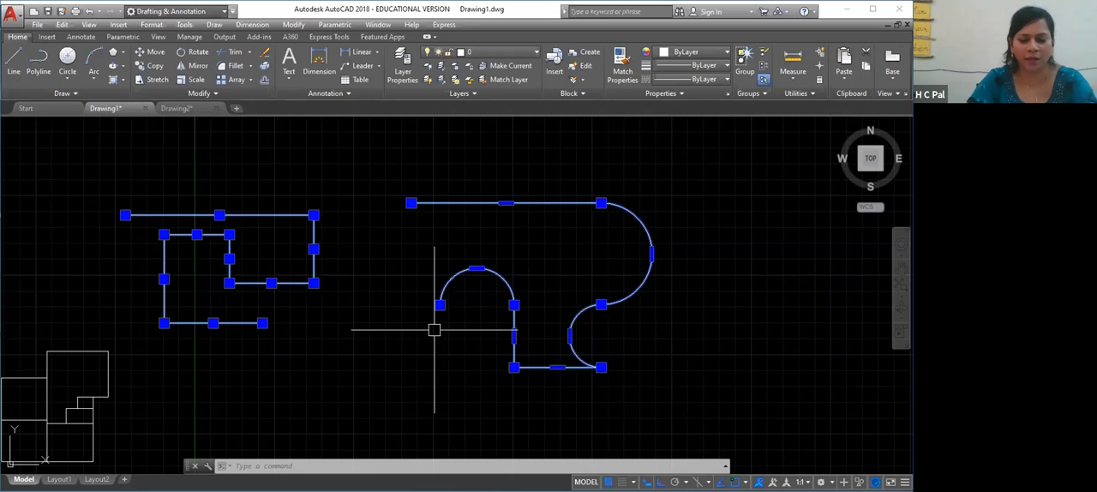
{"action": "key", "text": "Delete"}
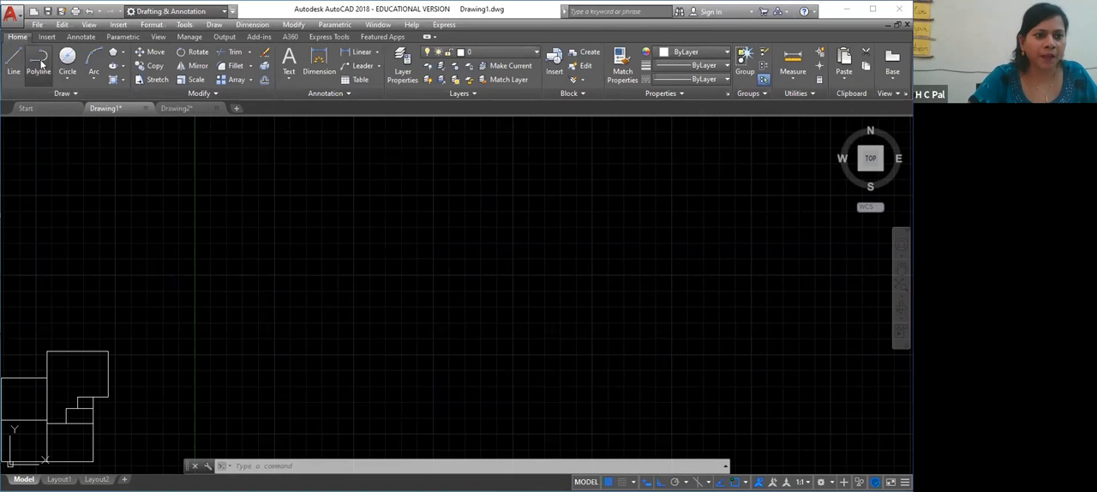
{"action": "left_click", "coordinate": [39, 62]}
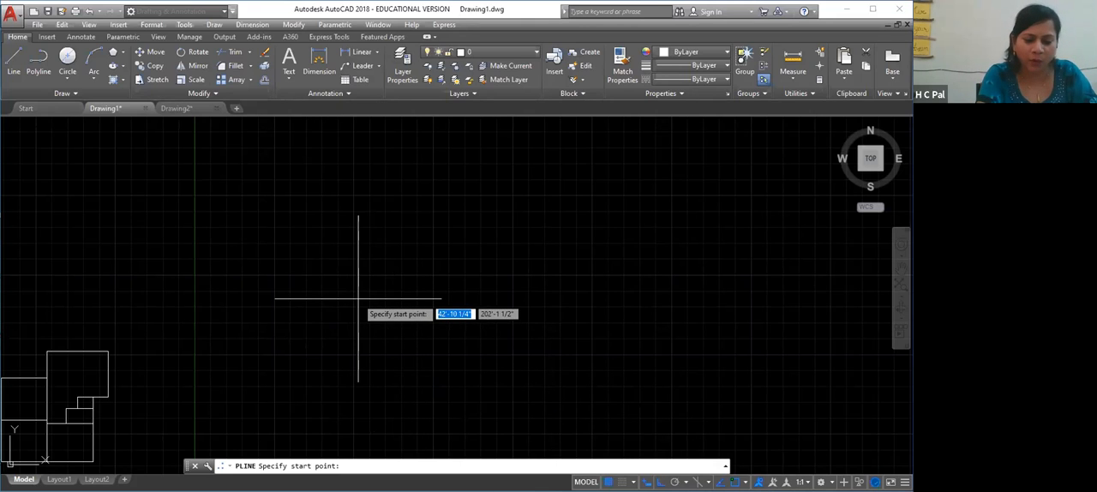
{"action": "type", "text": "pl"}
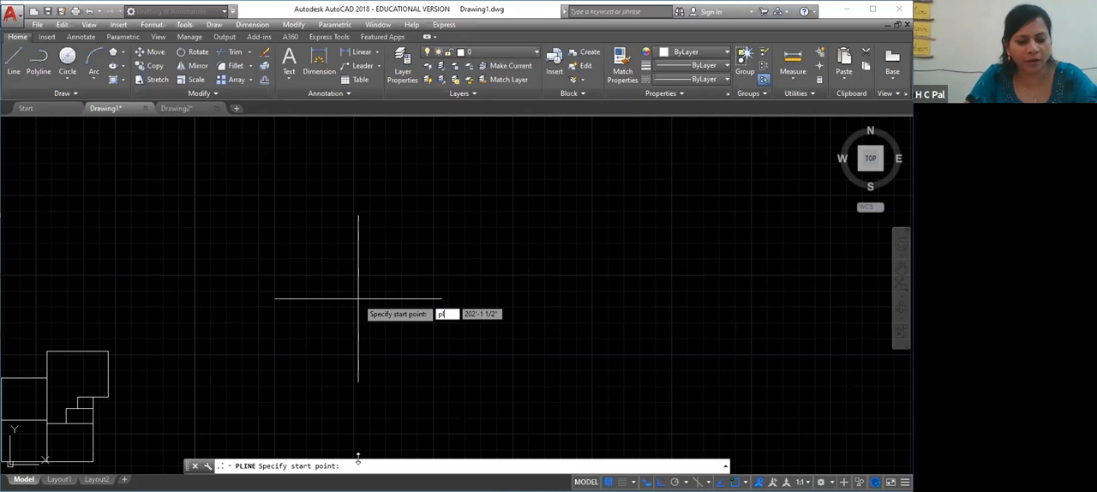
{"action": "key", "text": "Escape"}
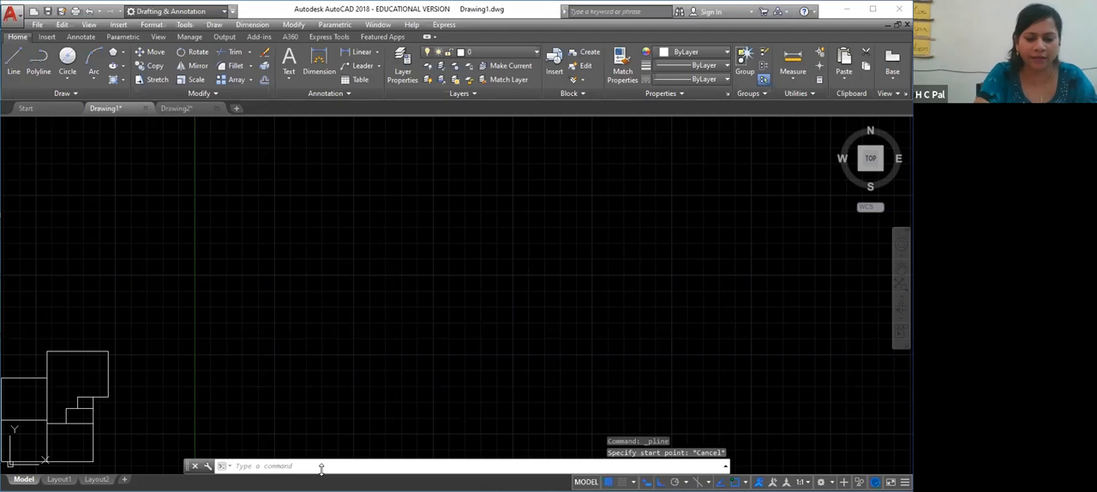
With the PL (PLINE) command, draw a polyline segment about 35'-10" to the right and a semicircular arc about 31'-3" downward
{"action": "type", "text": "PLT2DWG"}
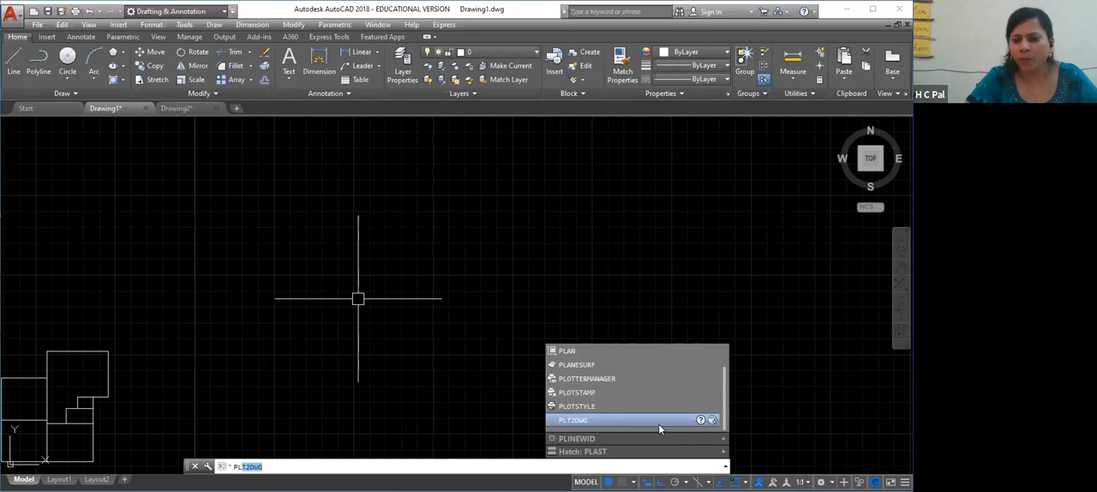
{"action": "scroll", "coordinate": [658, 423], "scroll_direction": "up", "scroll_amount": 1}
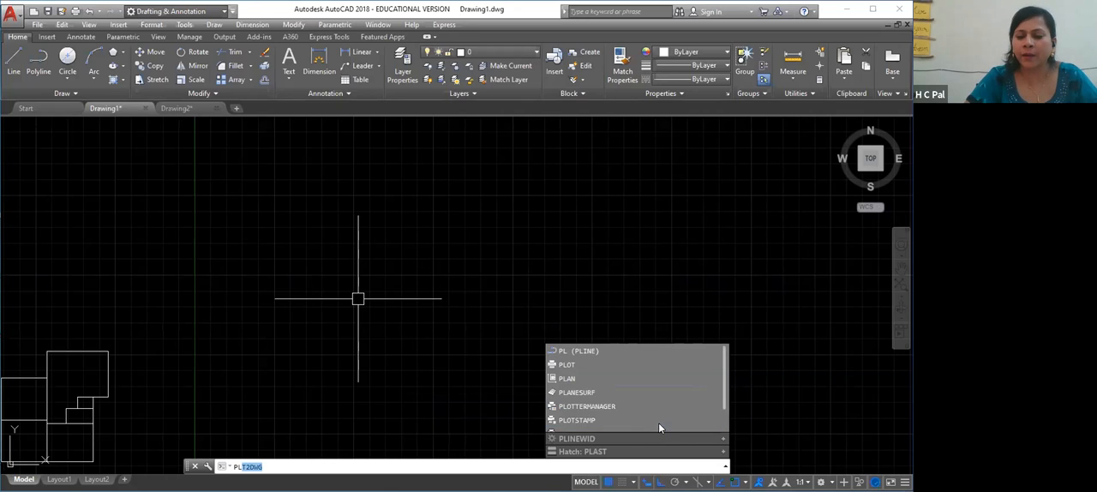
{"action": "left_click", "coordinate": [611, 352]}
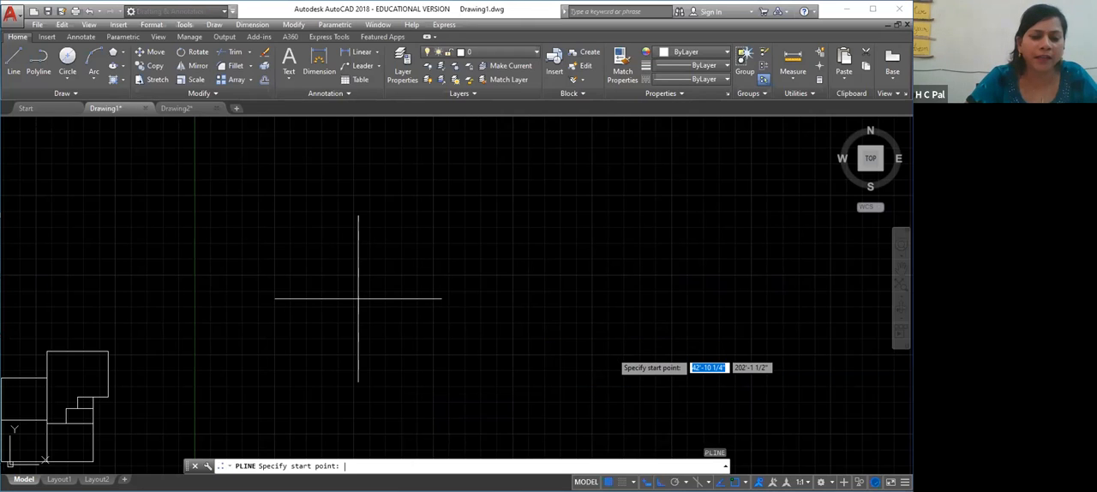
{"action": "left_click", "coordinate": [219, 195]}
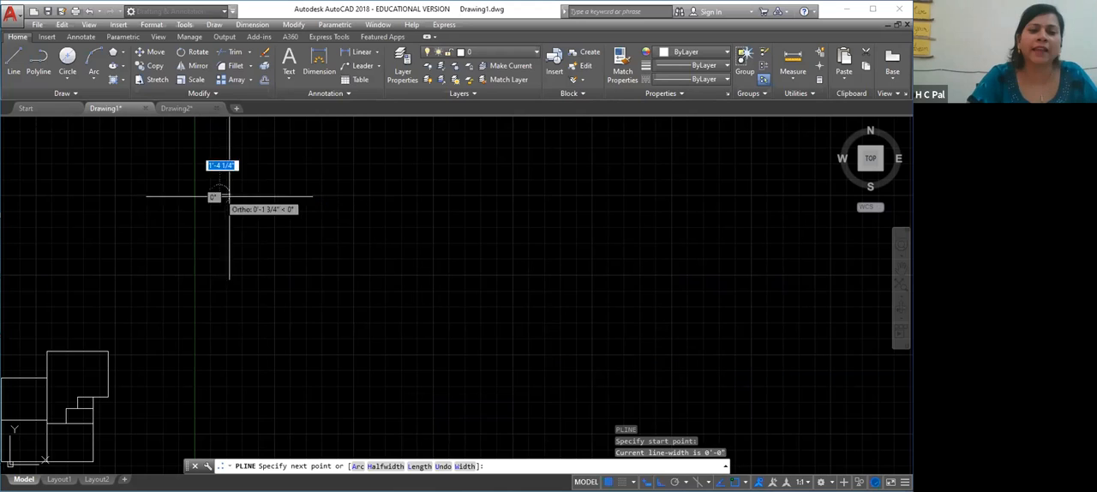
{"action": "left_click", "coordinate": [356, 195]}
{"action": "right_click", "coordinate": [372, 265]}
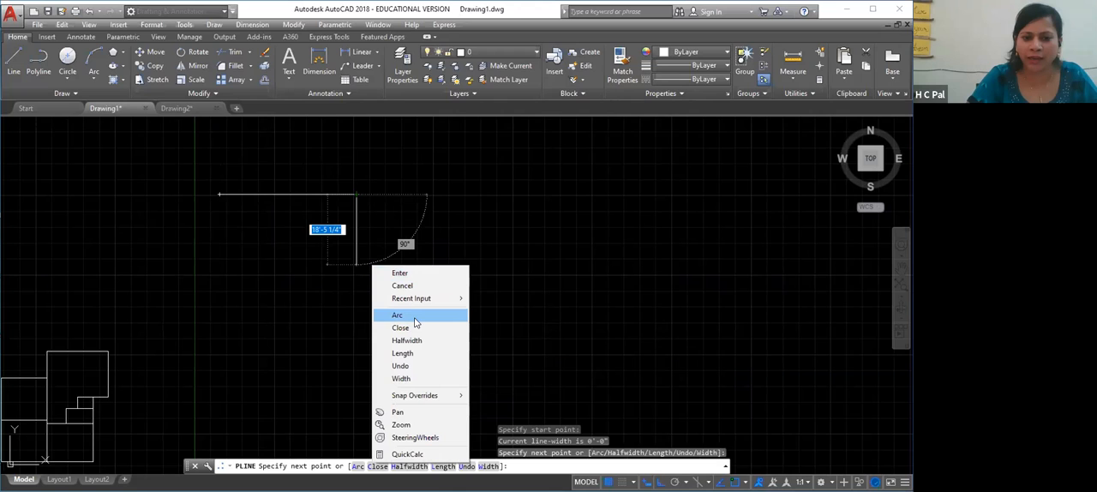
{"action": "left_click", "coordinate": [414, 318]}
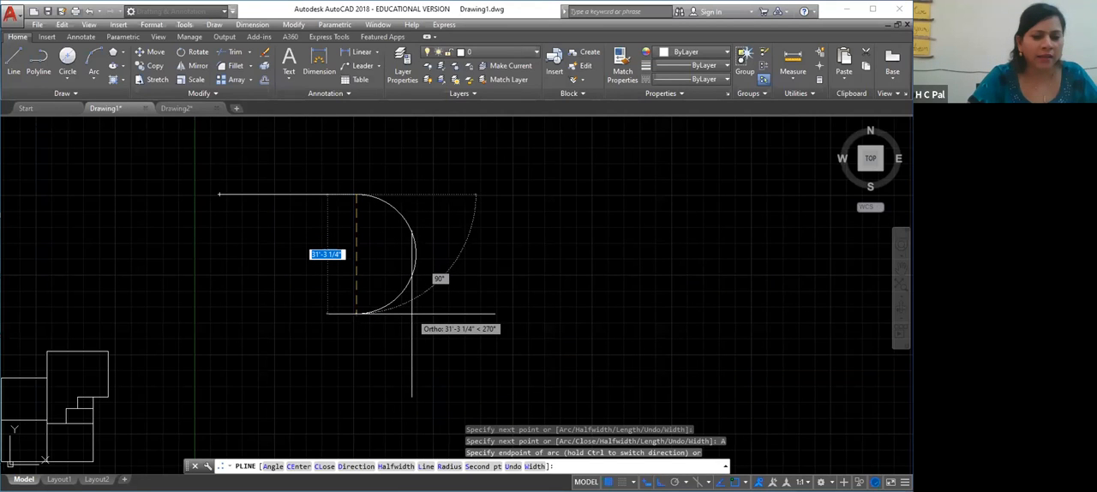
{"action": "left_click", "coordinate": [412, 312]}
Continue the polyline with a straight segment to the left and a semicircular arc downward that bulges left
{"action": "right_click", "coordinate": [283, 312]}
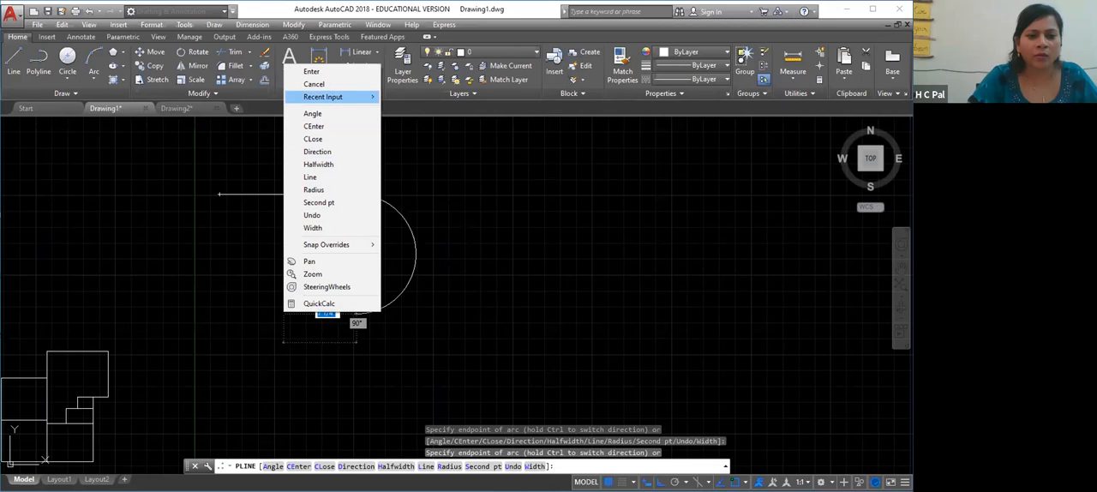
{"action": "left_click", "coordinate": [309, 176]}
{"action": "right_click", "coordinate": [228, 221]}
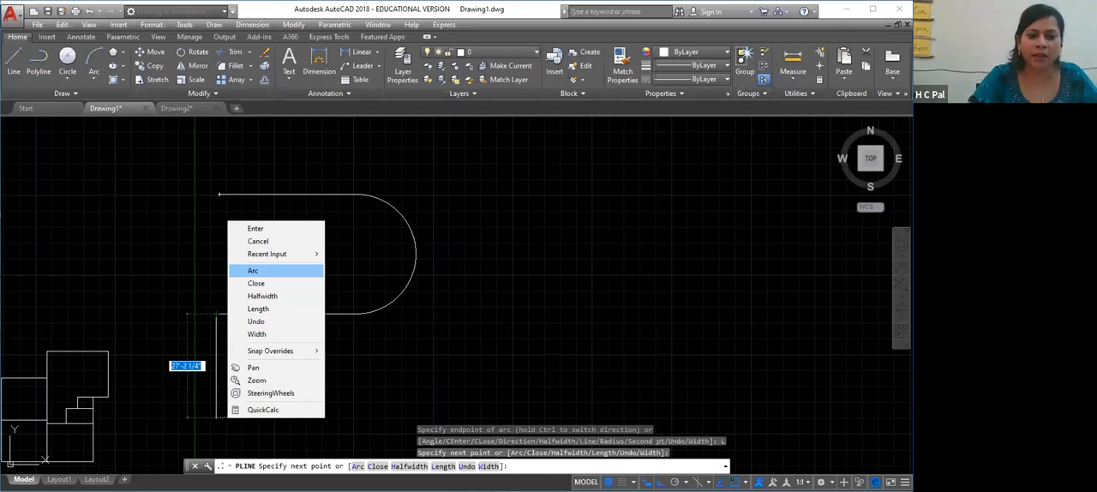
{"action": "left_click", "coordinate": [253, 270]}
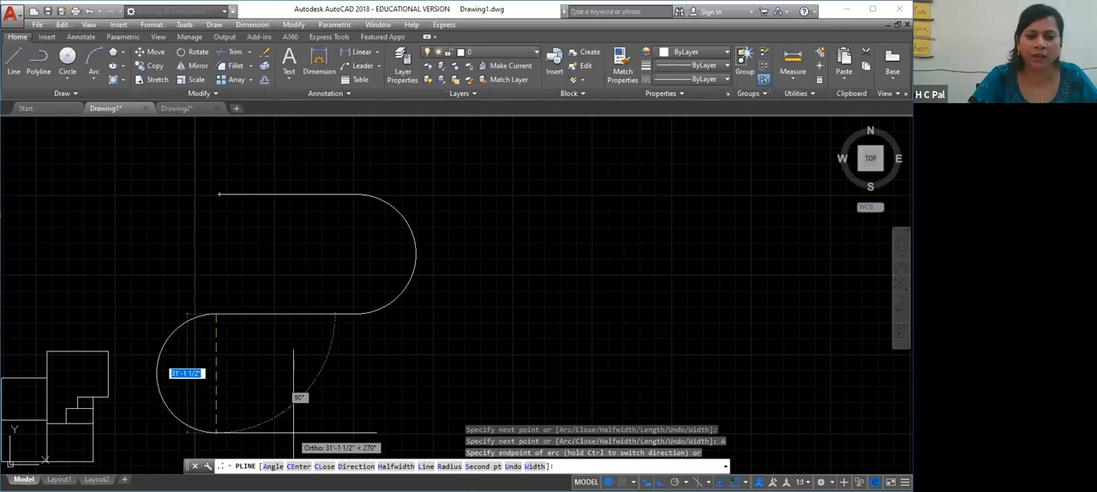
{"action": "left_click", "coordinate": [319, 423]}
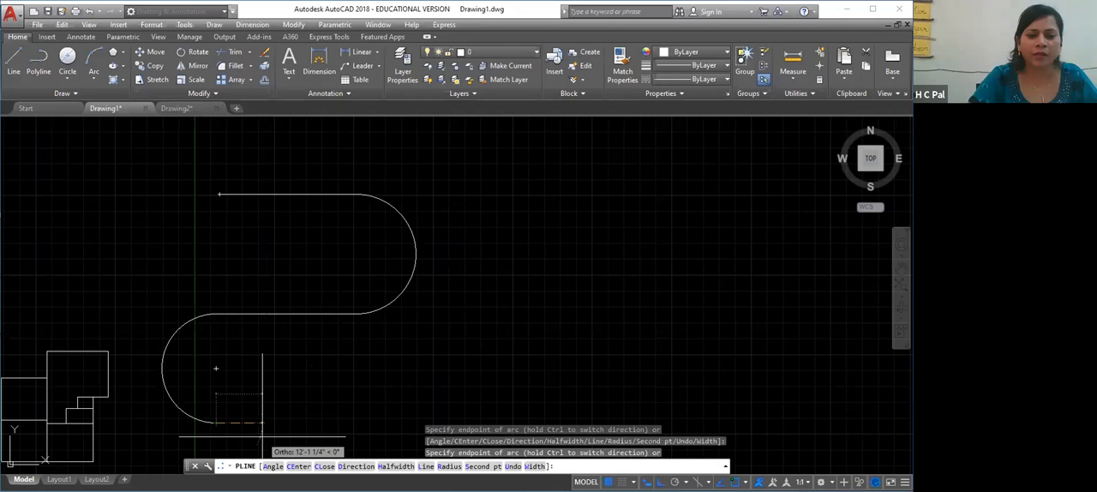
Undo the last arc and draw a smaller downward semicircular arc from the same endpoint
{"action": "type", "text": "u"}
{"action": "key", "text": "Return"}
{"action": "scroll", "coordinate": [266, 438], "scroll_direction": "down", "scroll_amount": 2}
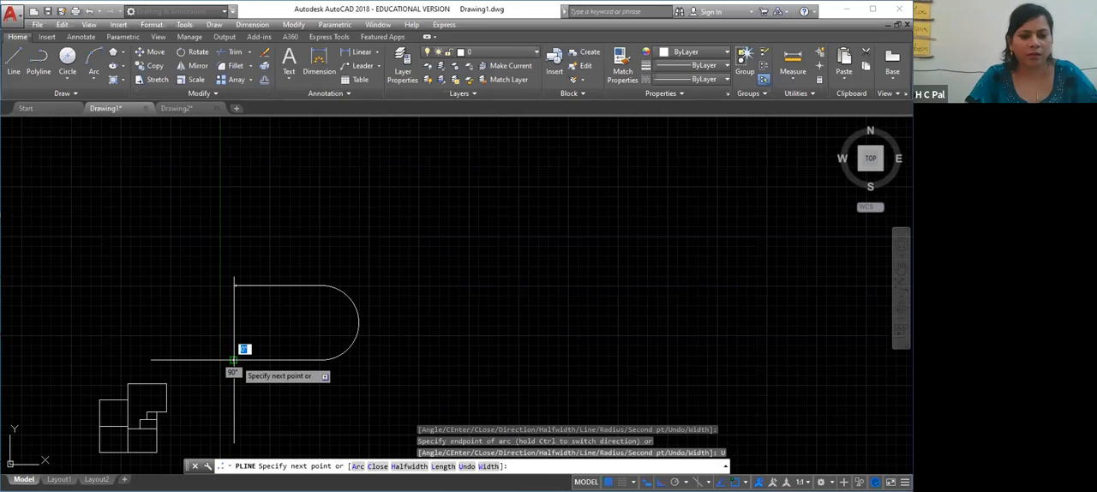
{"action": "right_click", "coordinate": [235, 198]}
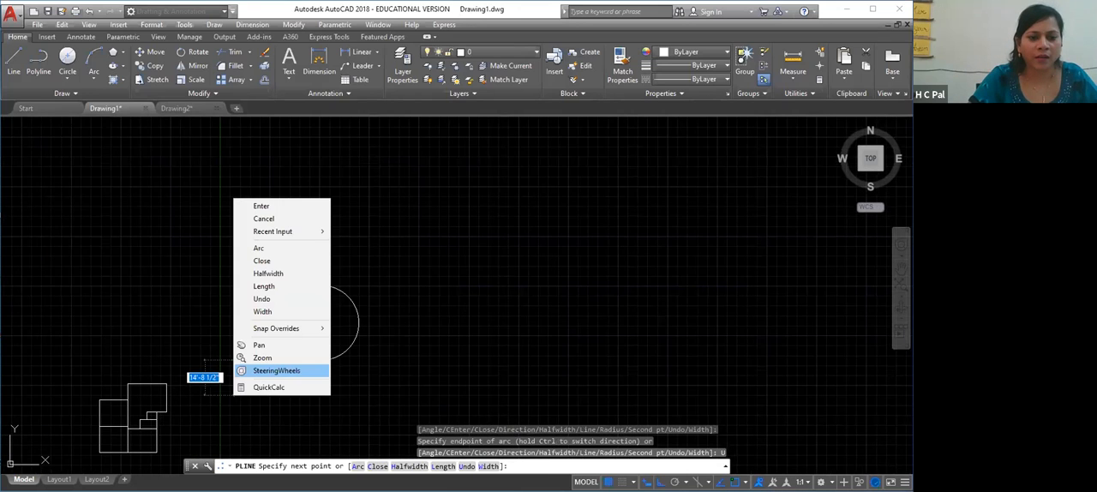
{"action": "left_click", "coordinate": [258, 247]}
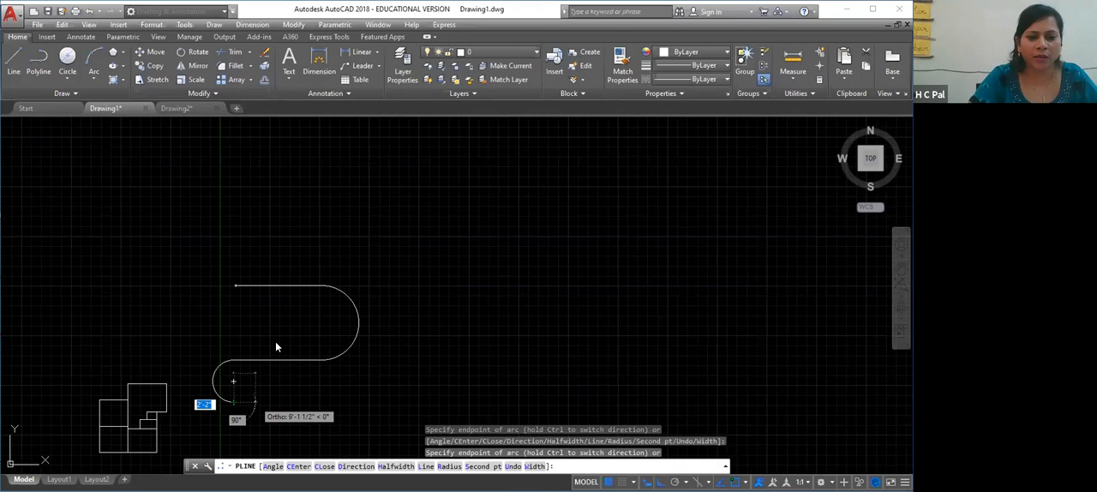
Add a larger downward semicircular arc bulging right, plus two small arcs that form a circle at its lower end
{"action": "right_click", "coordinate": [275, 343]}
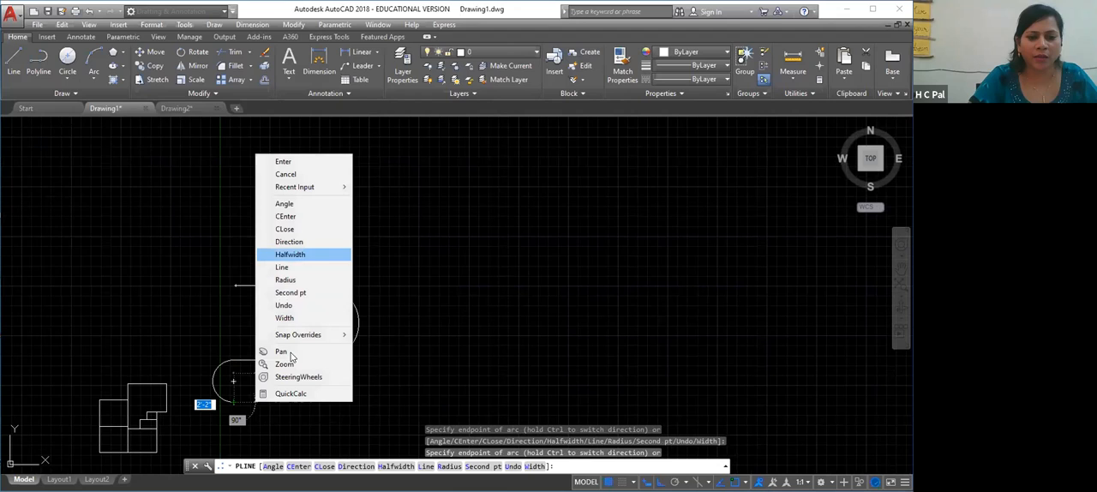
{"action": "left_click", "coordinate": [287, 351]}
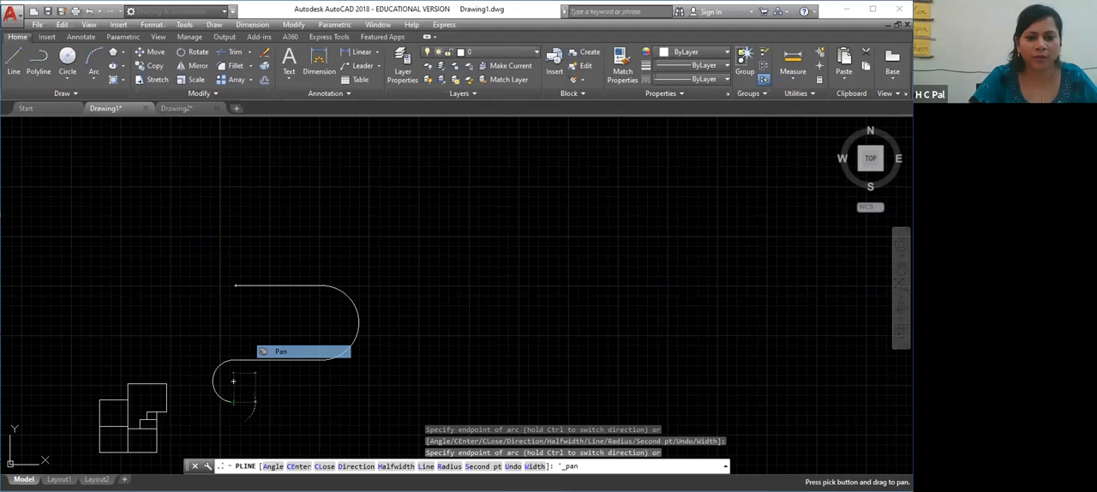
{"action": "left_click_drag", "start_coordinate": [276, 445], "coordinate": [309, 282]}
{"action": "right_click", "coordinate": [308, 281]}
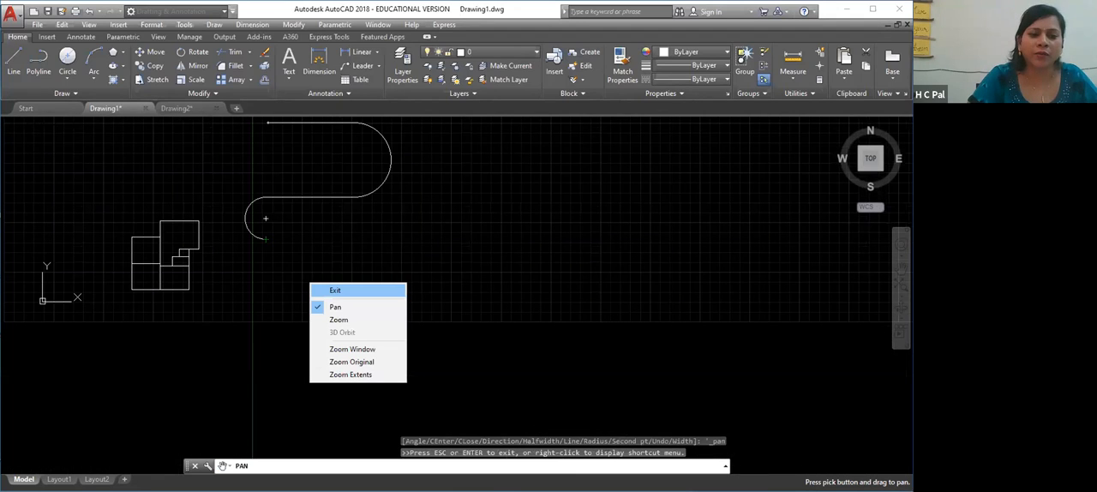
{"action": "left_click", "coordinate": [329, 290]}
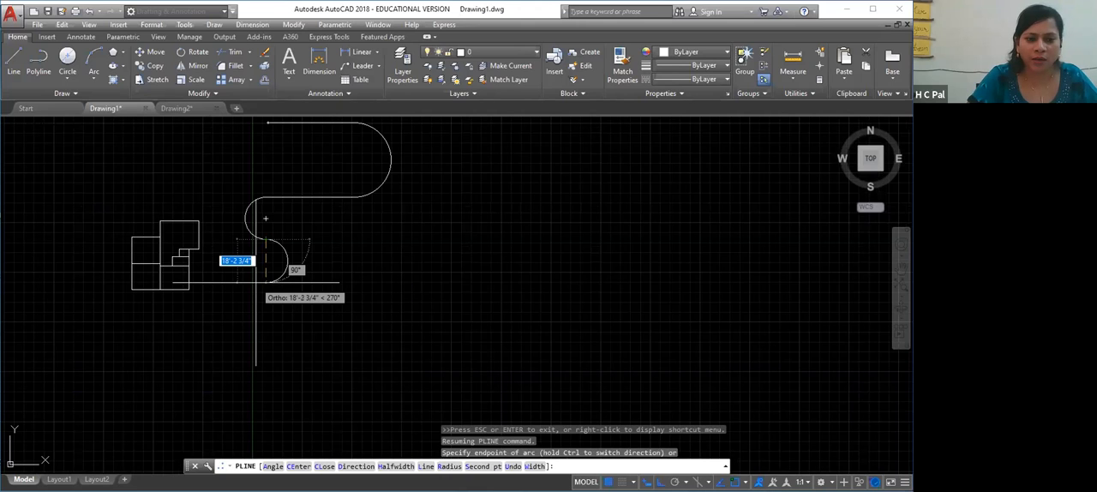
{"action": "right_click", "coordinate": [255, 282]}
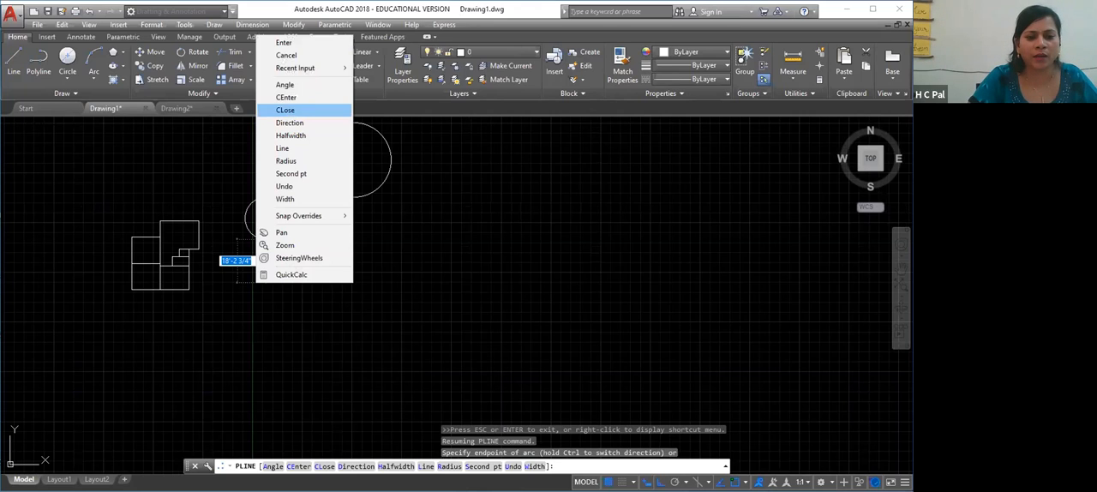
{"action": "left_click", "coordinate": [274, 304]}
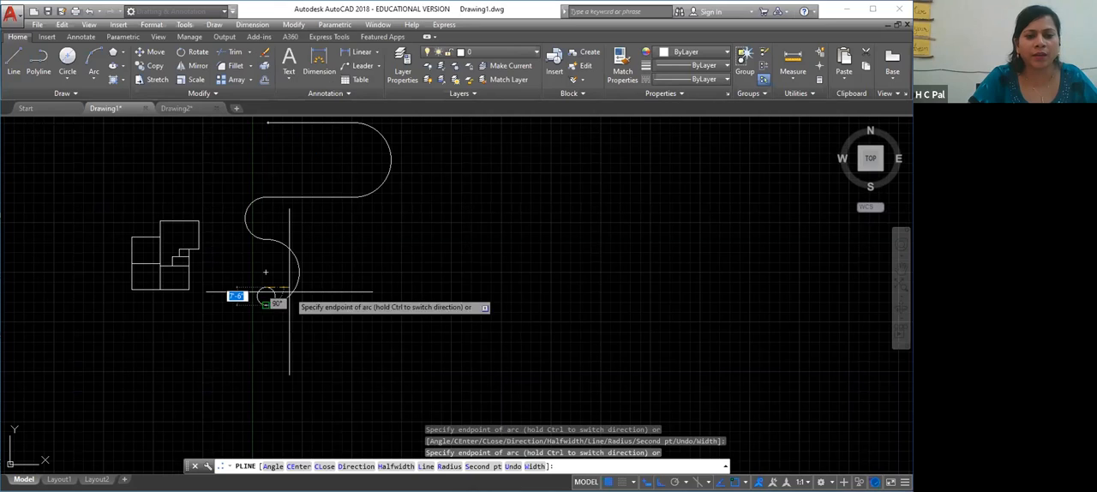
{"action": "right_click", "coordinate": [273, 305]}
{"action": "left_click", "coordinate": [330, 66]}
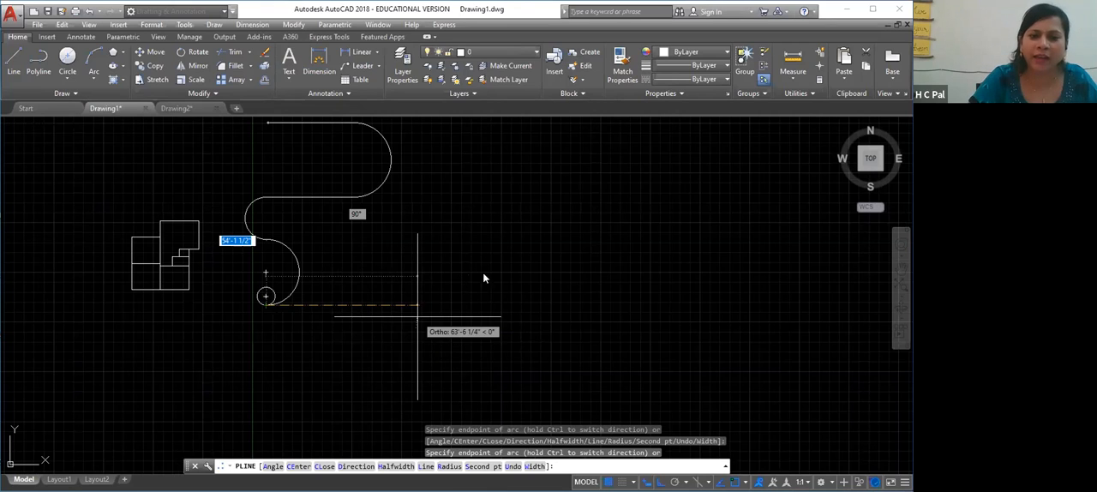
Add a long straight segment to the right, followed by five semicircular arcs going upward that alternate right and left
{"action": "right_click", "coordinate": [417, 316]}
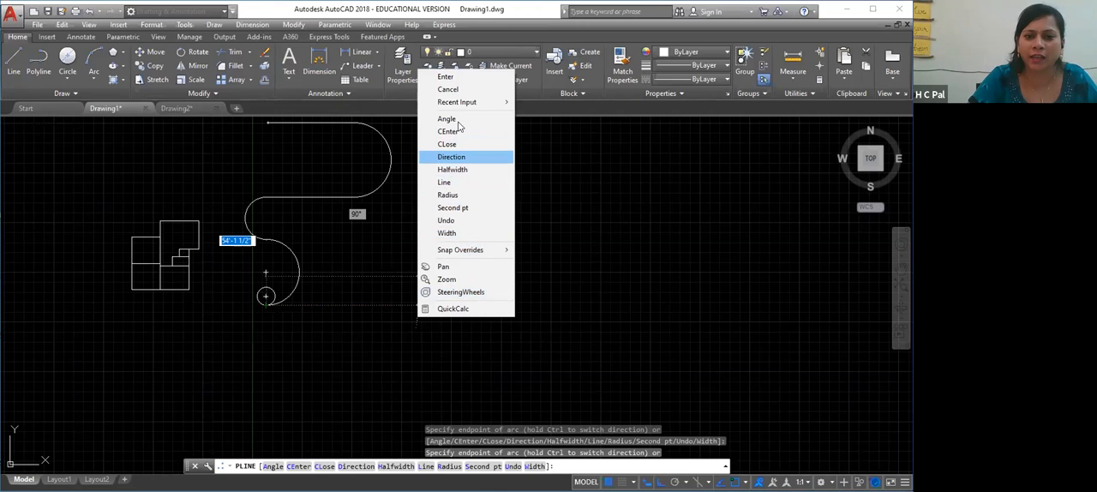
{"action": "left_click", "coordinate": [451, 181]}
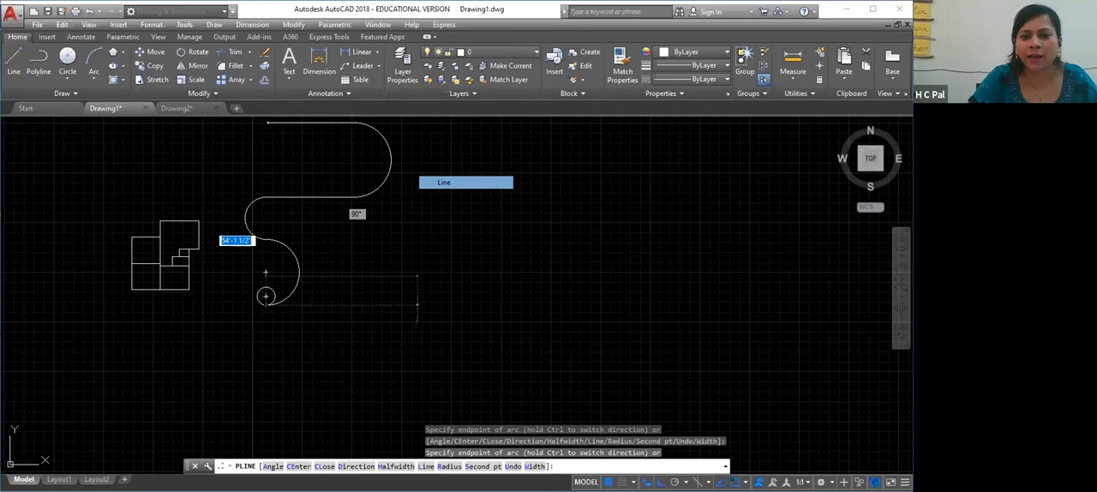
{"action": "right_click", "coordinate": [441, 217]}
{"action": "left_click", "coordinate": [467, 267]}
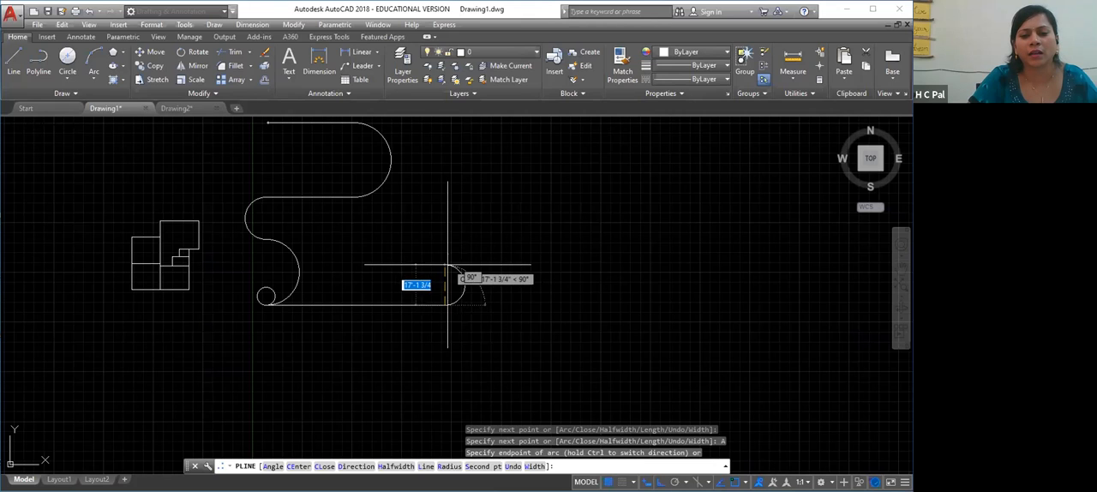
{"action": "left_click", "coordinate": [452, 266]}
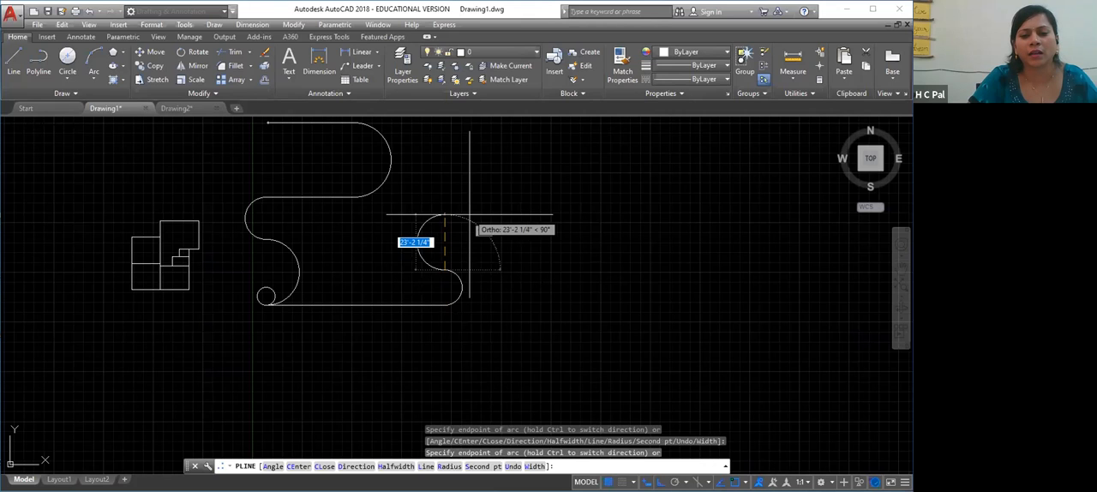
{"action": "left_click", "coordinate": [442, 181]}
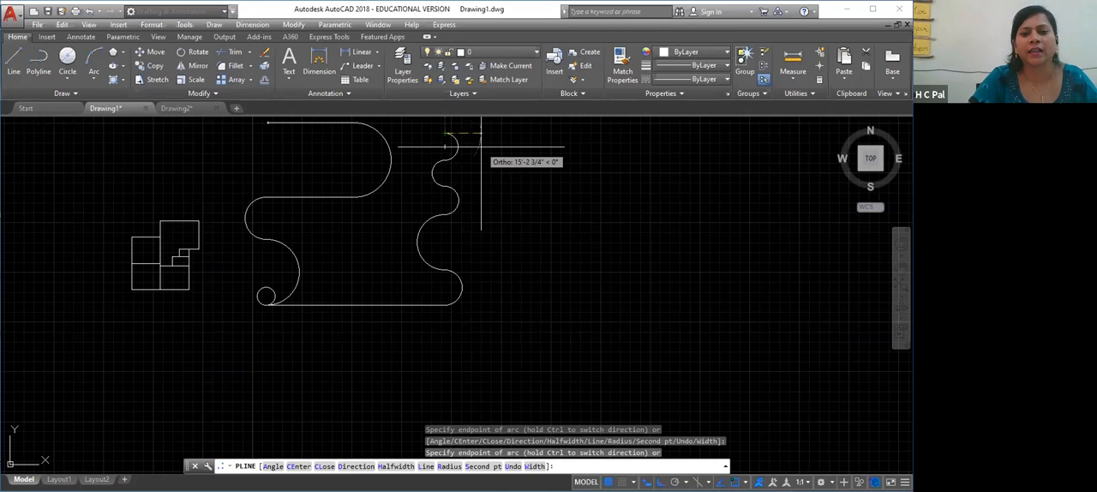
Switch back to straight segments, add one to the right and close the polyline to its start point
{"action": "right_click", "coordinate": [475, 131]}
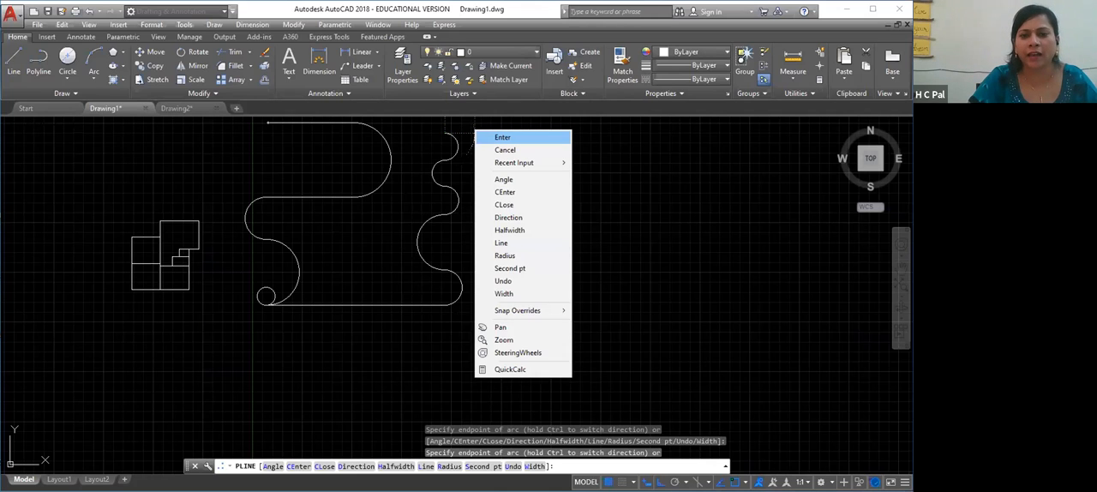
{"action": "left_click", "coordinate": [501, 242]}
{"action": "right_click", "coordinate": [546, 259]}
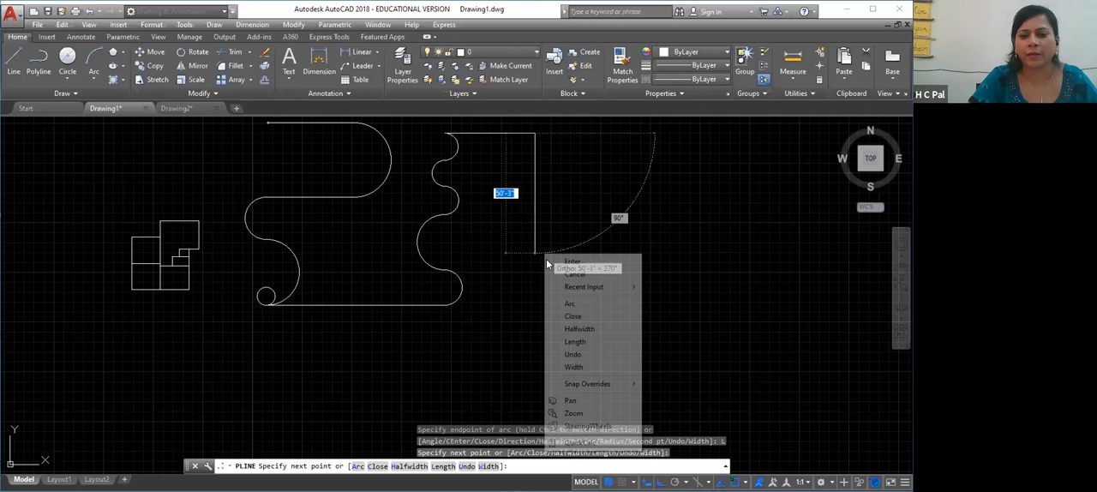
{"action": "left_click", "coordinate": [574, 317]}
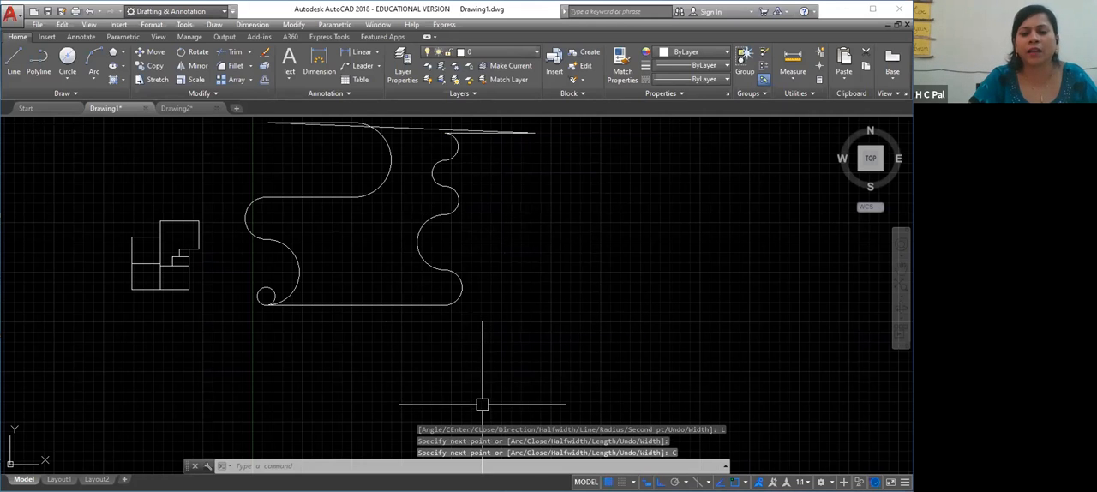
Select the closed line-and-arc polyline as one object and delete it
{"action": "left_click", "coordinate": [424, 249]}
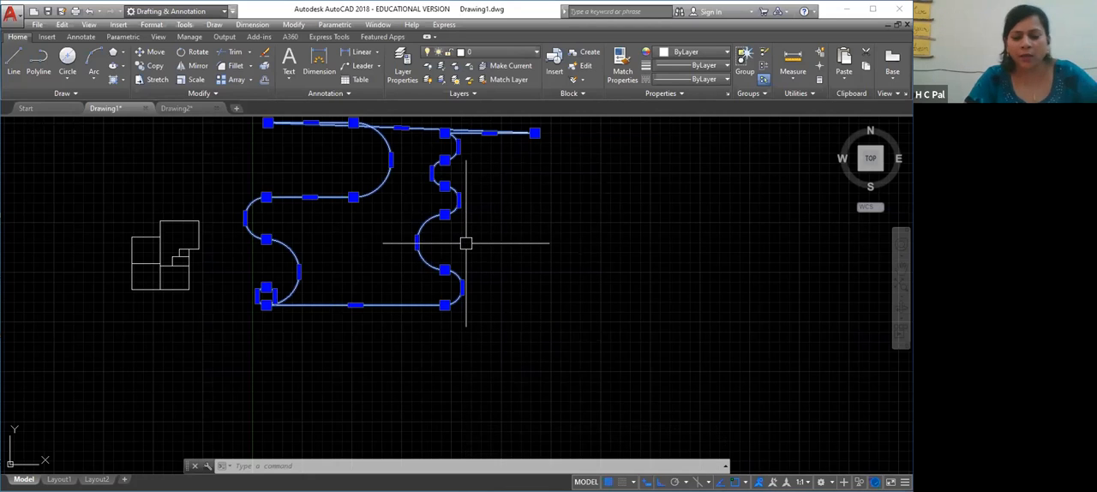
{"action": "key", "text": "Delete"}
{"action": "right_click", "coordinate": [384, 288]}
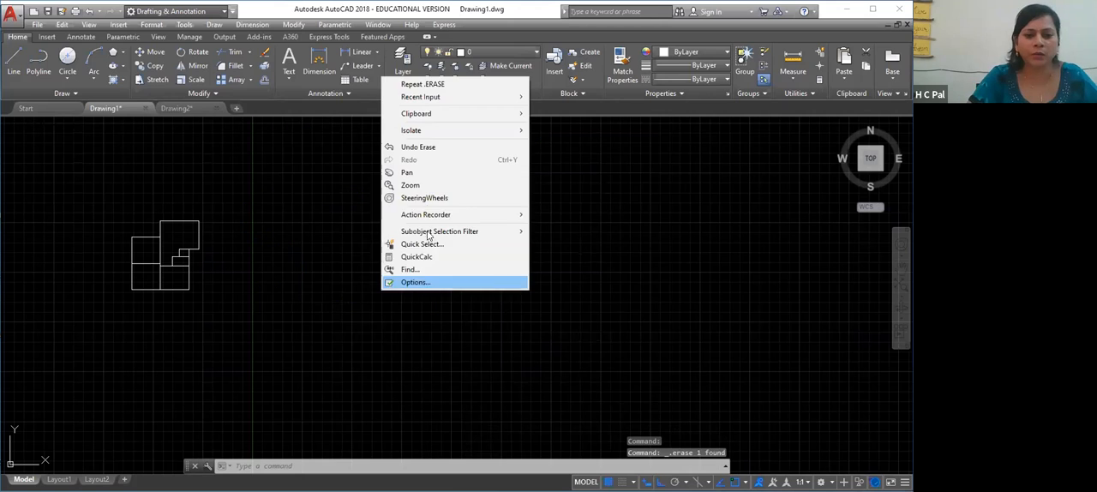
{"action": "left_click", "coordinate": [420, 178]}
{"action": "left_click_drag", "start_coordinate": [454, 238], "coordinate": [378, 329]}
{"action": "right_click", "coordinate": [380, 330]}
{"action": "left_click", "coordinate": [403, 336]}
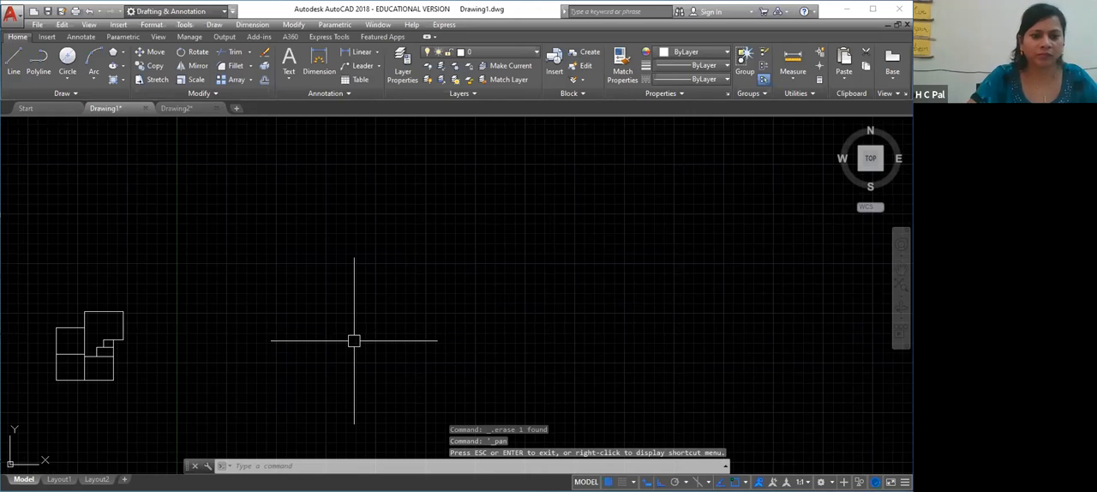
Use ZOOM (Z) with the All option to view the whole drawing, and enlarge an empty area for a new polyline
{"action": "type", "text": "z"}
{"action": "key", "text": "Return"}
{"action": "type", "text": "a"}
{"action": "key", "text": "Return"}
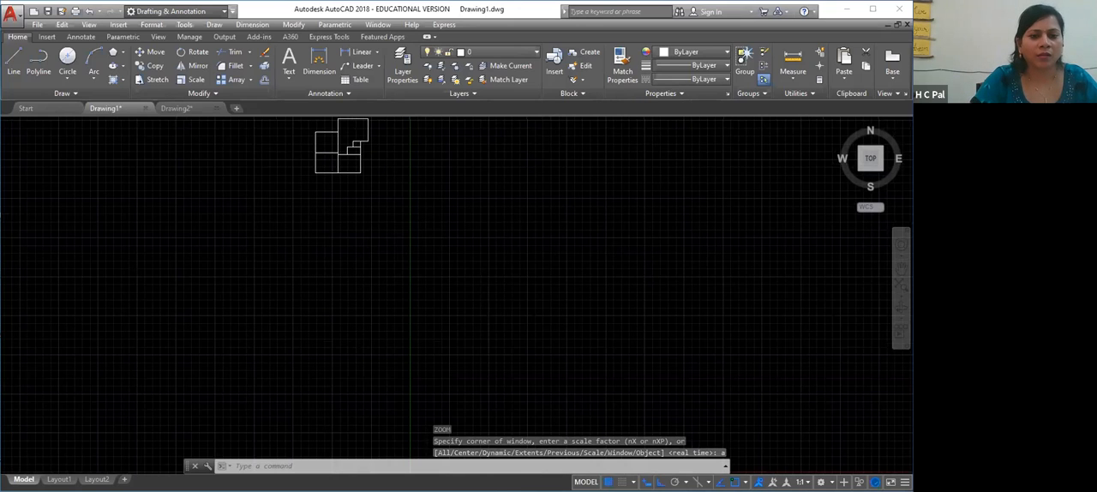
{"action": "scroll", "coordinate": [365, 303], "scroll_direction": "up", "scroll_amount": 4}
{"action": "right_click", "coordinate": [365, 296]}
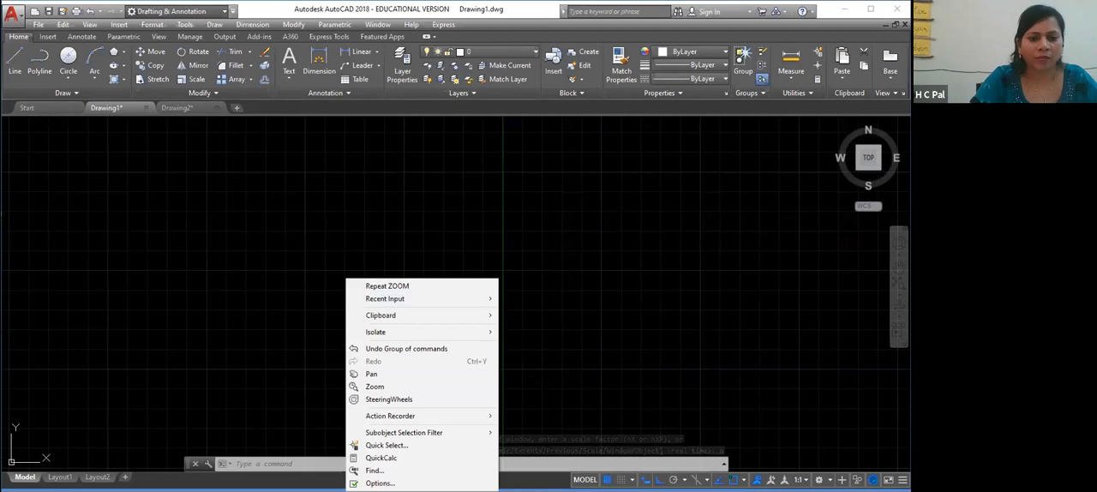
{"action": "left_click", "coordinate": [225, 298]}
{"action": "key", "text": "Escape"}
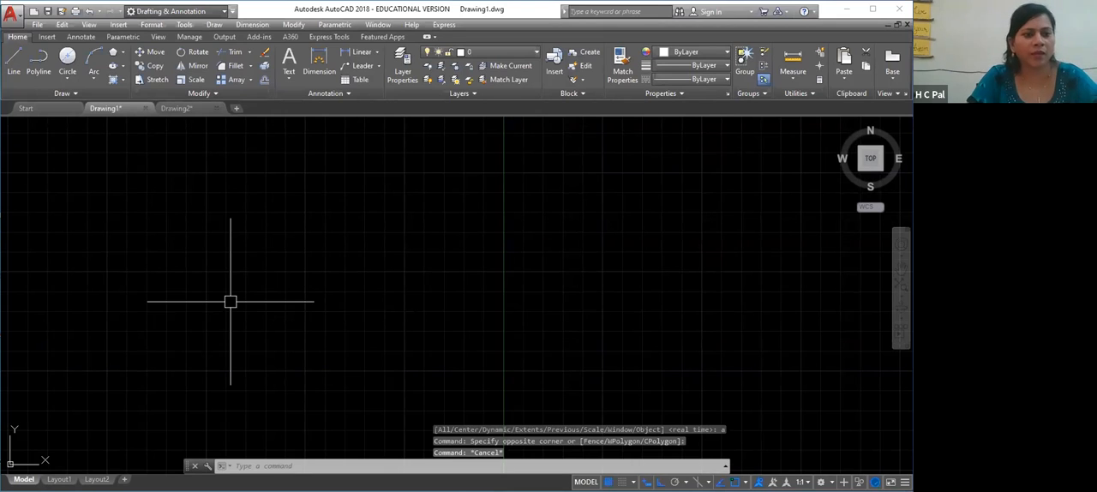
Start a new polyline in the empty area with a horizontal segment 30' long to the right
{"action": "left_click", "coordinate": [39, 56]}
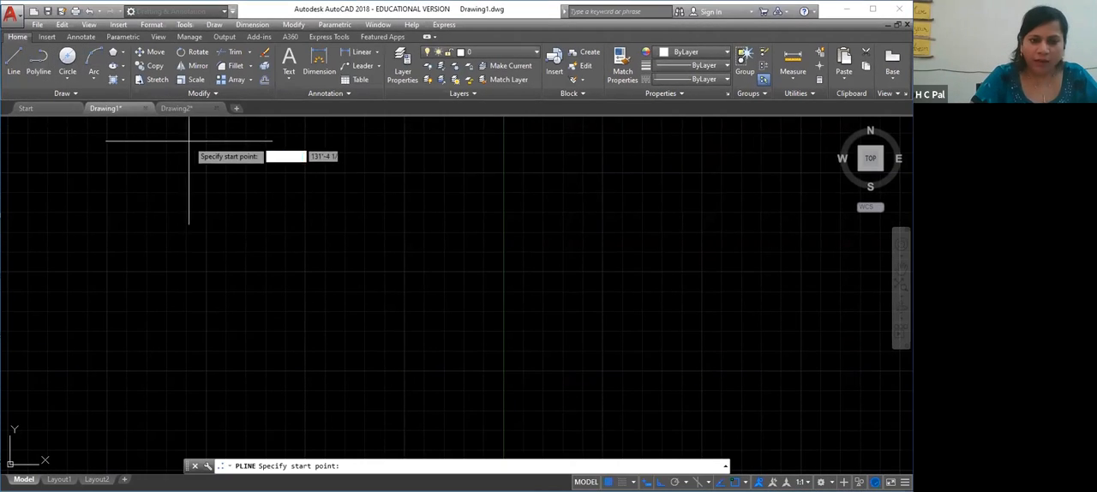
{"action": "left_click", "coordinate": [161, 225]}
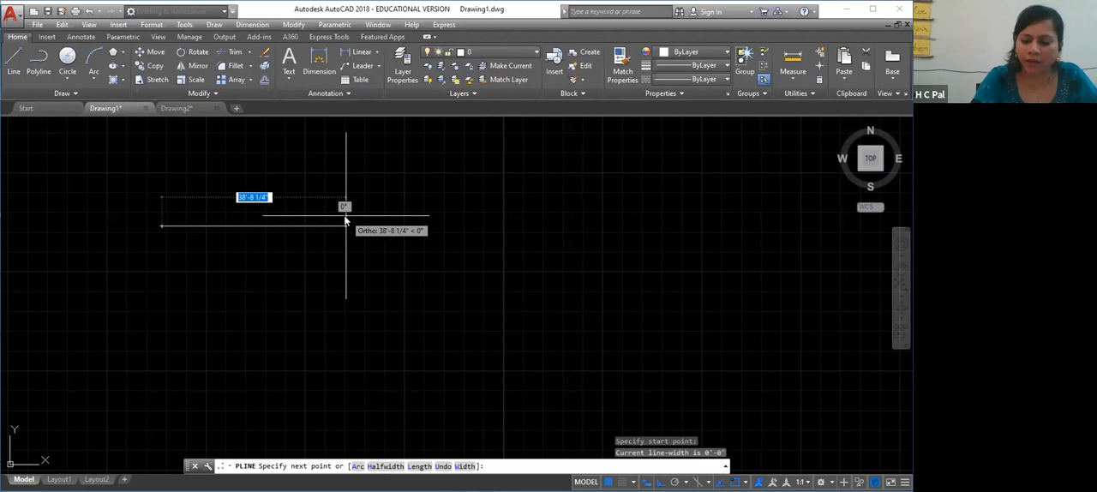
{"action": "type", "text": "30"}
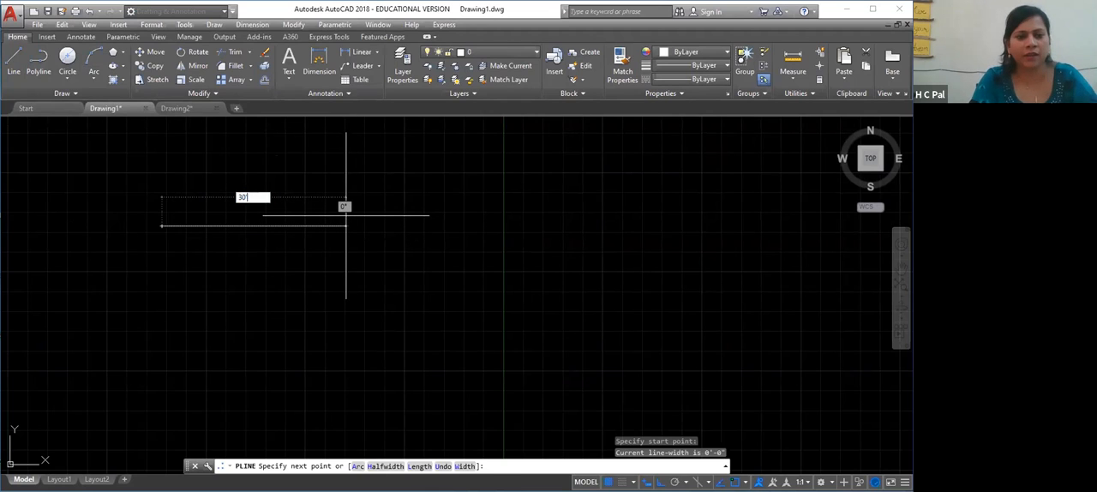
{"action": "key", "text": "Return"}
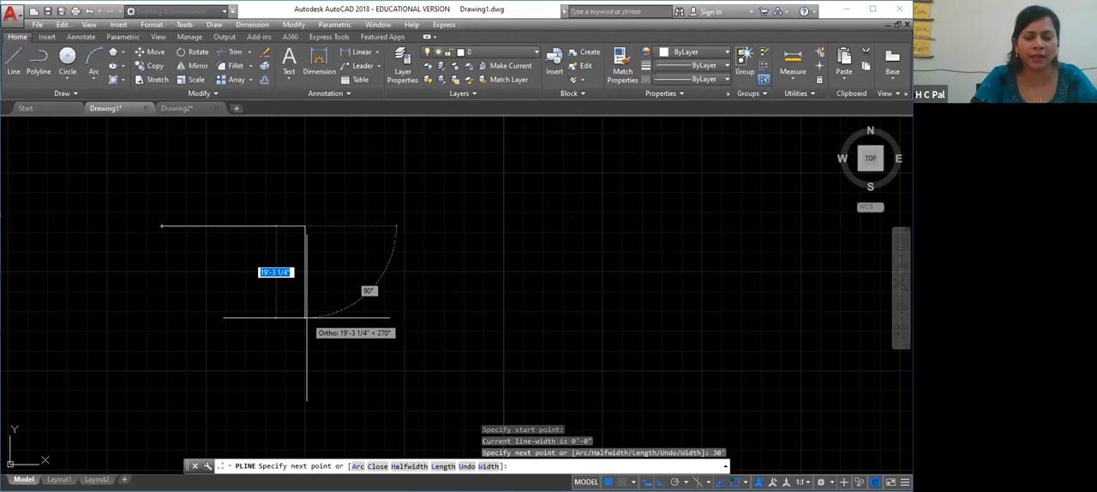
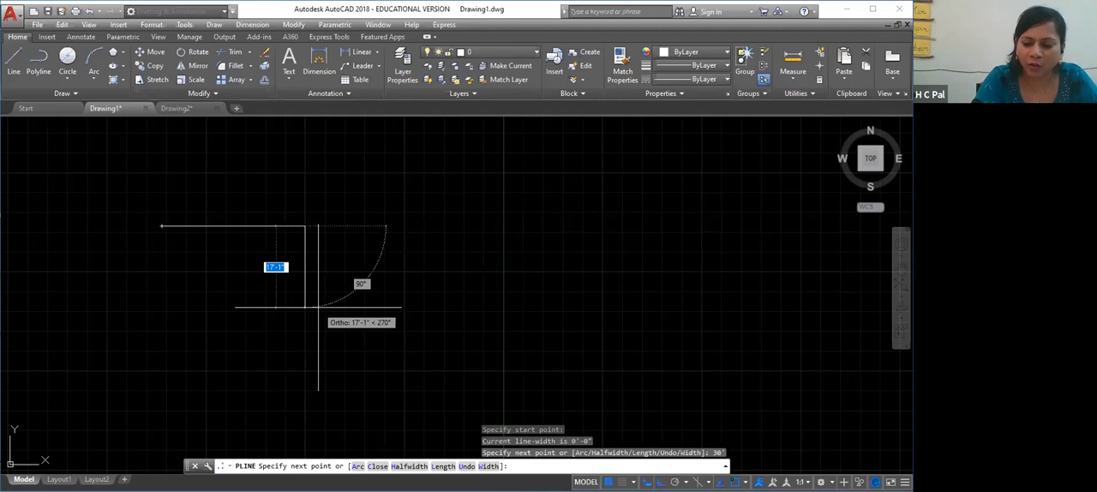
{"action": "type", "text": "5'"}
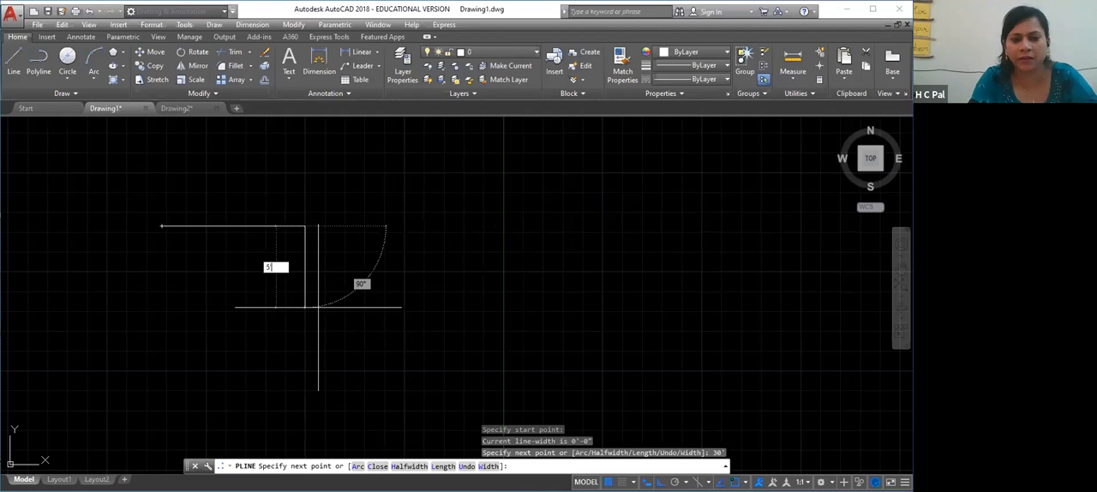
{"action": "key", "text": "Return"}
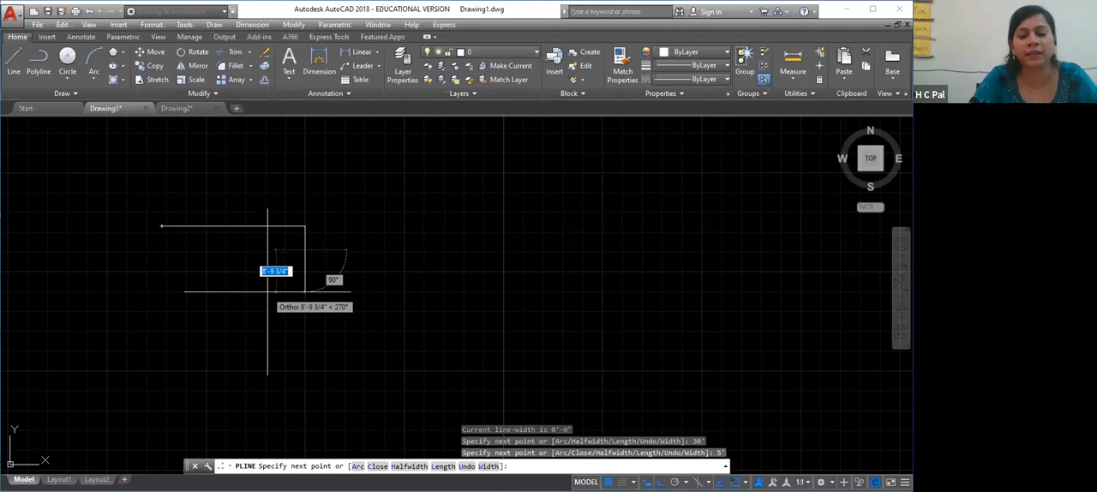
{"action": "key", "text": "ctrl+z"}
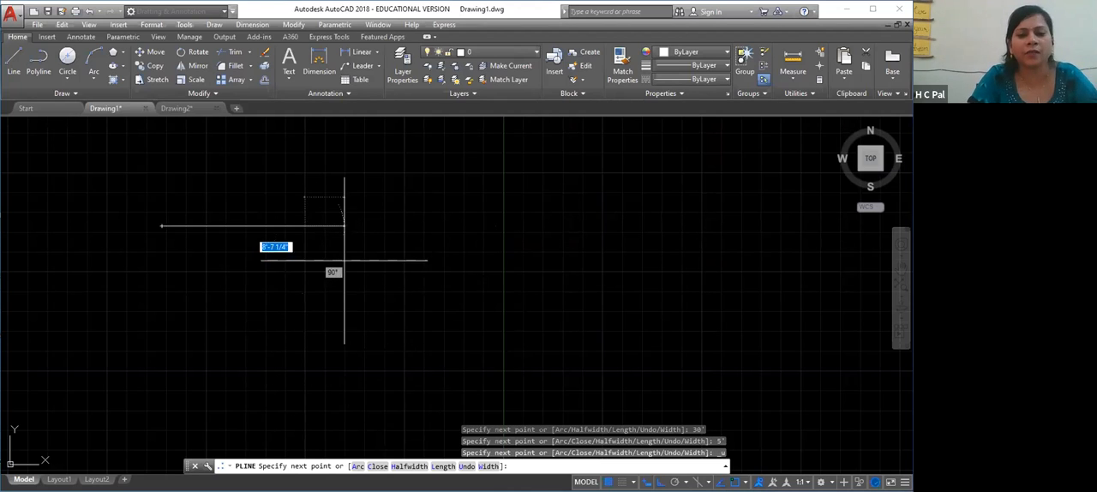
Switch the polyline to arc mode and add an arc from the line's right end to a point 5' straight below
{"action": "right_click", "coordinate": [335, 277]}
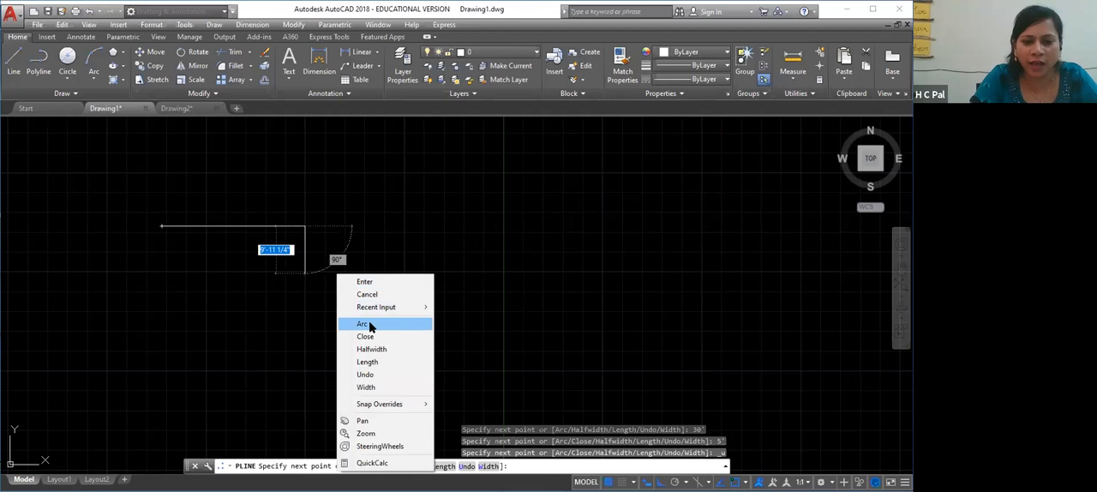
{"action": "left_click", "coordinate": [361, 320]}
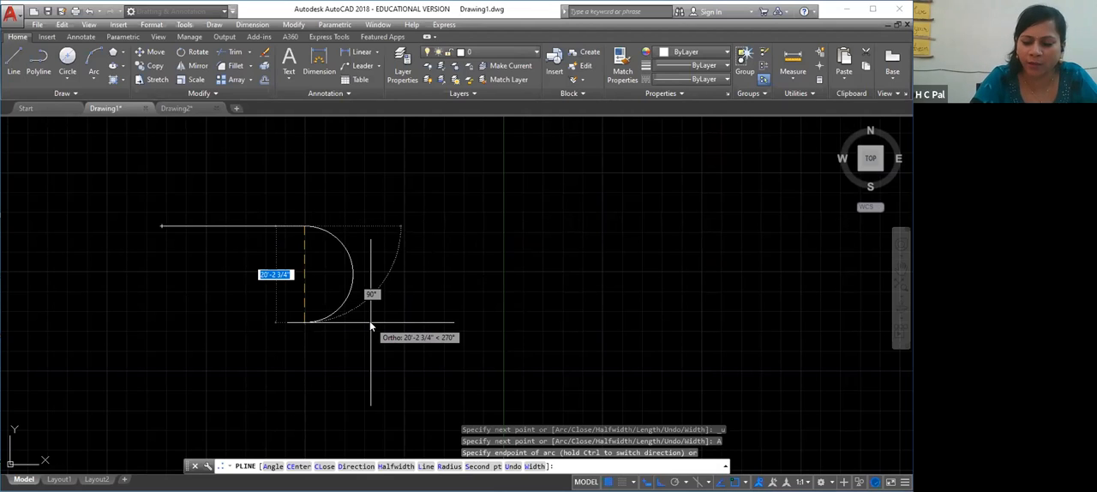
{"action": "type", "text": "5'"}
{"action": "key", "text": "Return"}
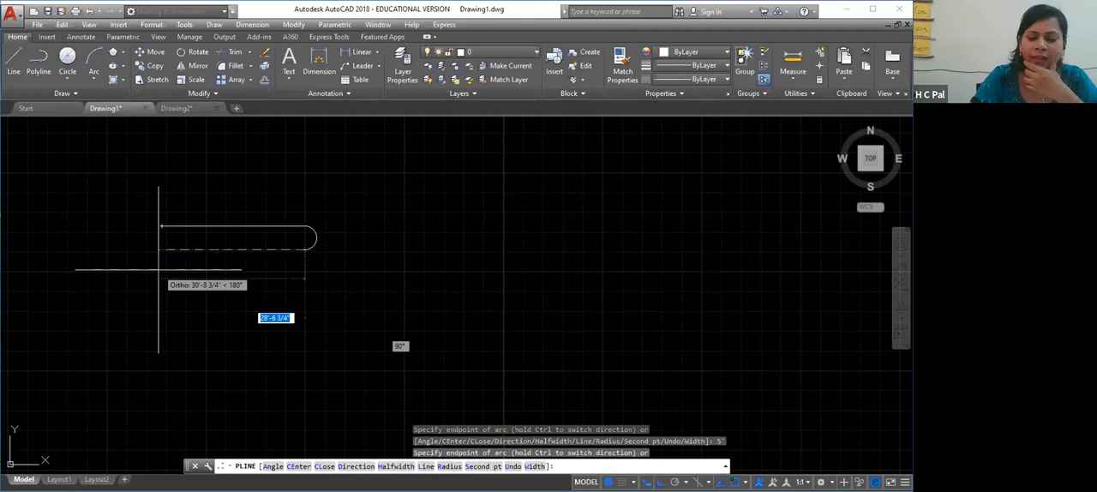
{"action": "type", "text": "30"}
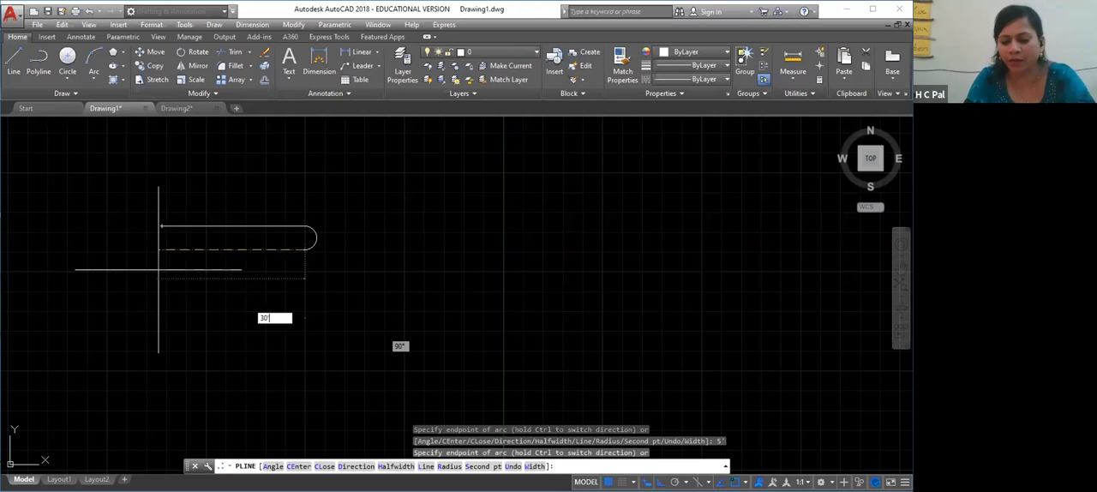
{"action": "key", "text": "Return"}
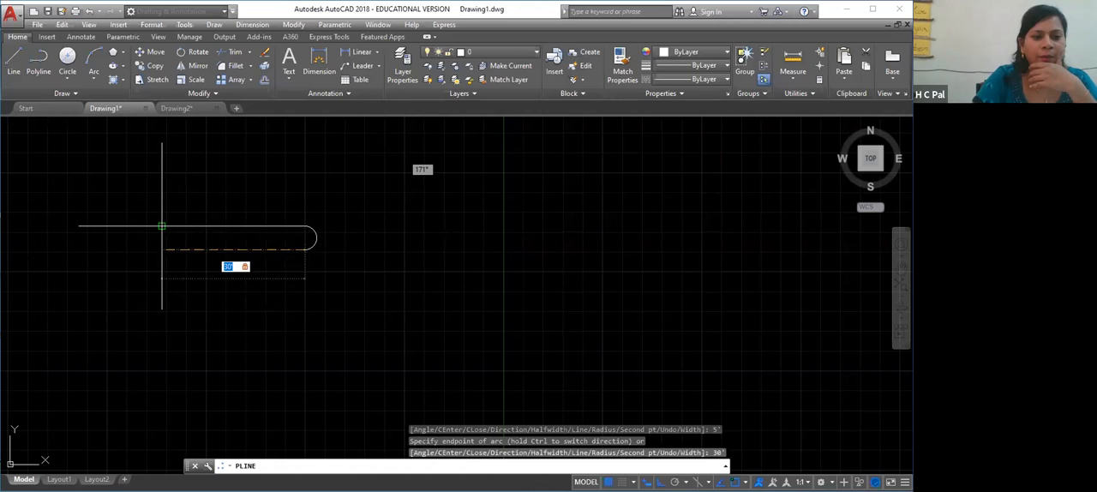
{"action": "type", "text": "5"}
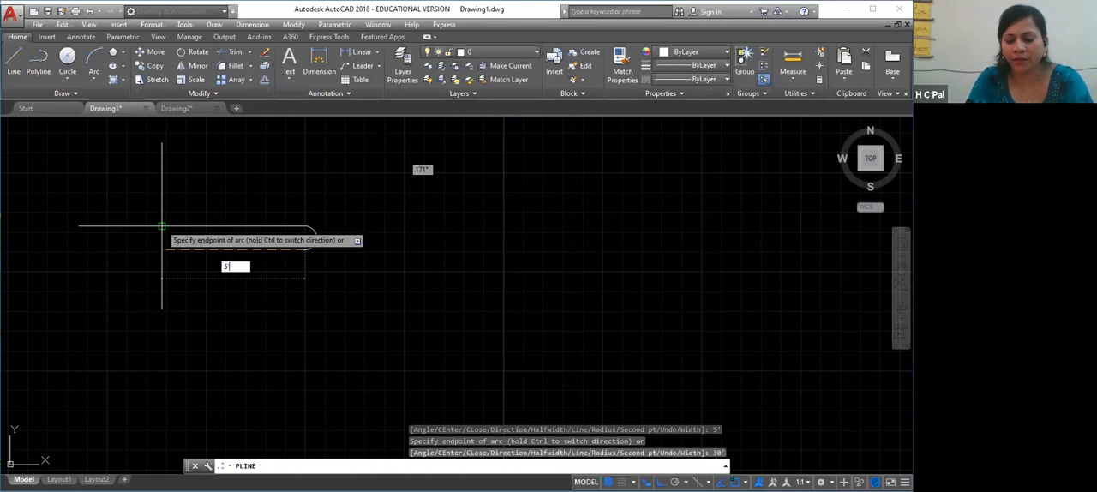
{"action": "key", "text": "Tab"}
{"action": "key", "text": "Tab"}
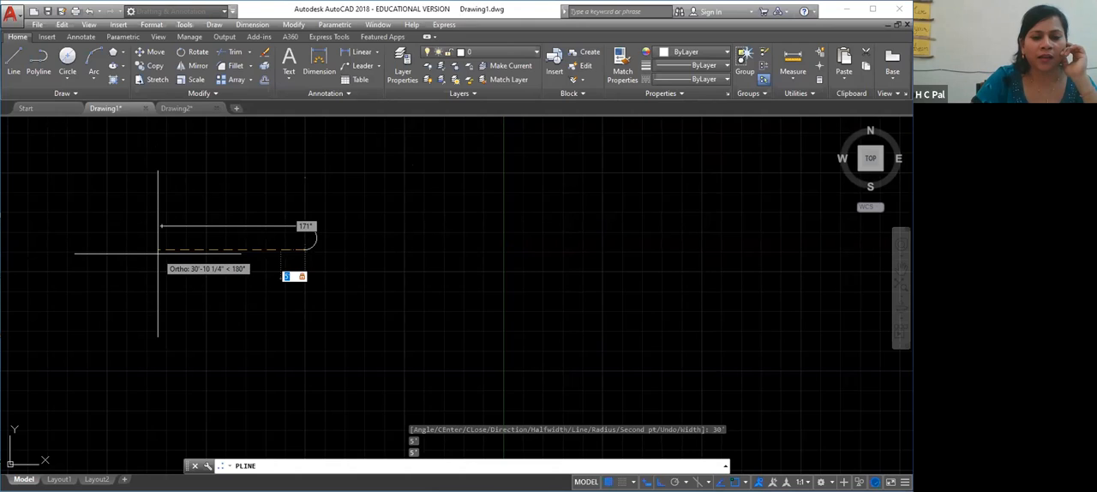
{"action": "key", "text": "Return"}
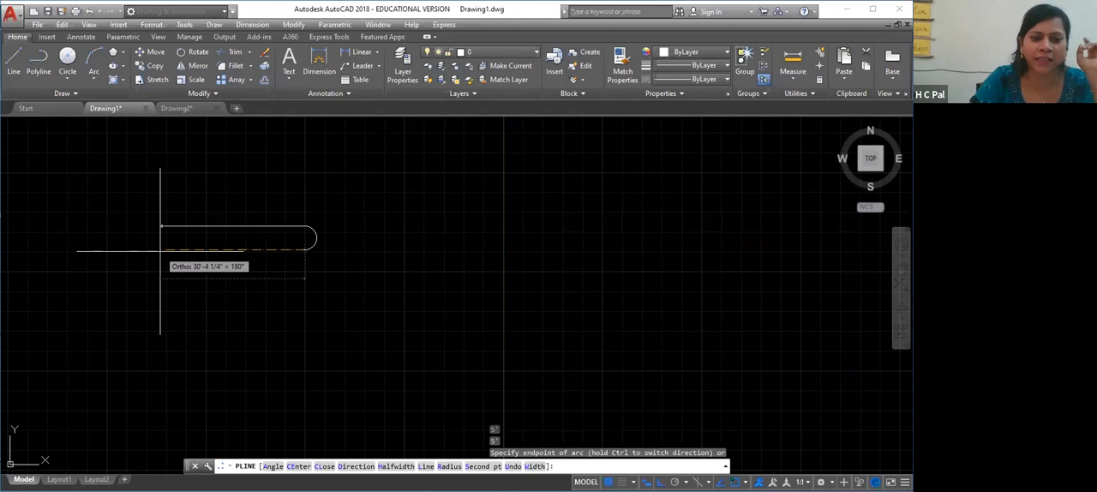
Switch back to straight segments and add a horizontal segment 30' long to the left
{"action": "right_click", "coordinate": [161, 251]}
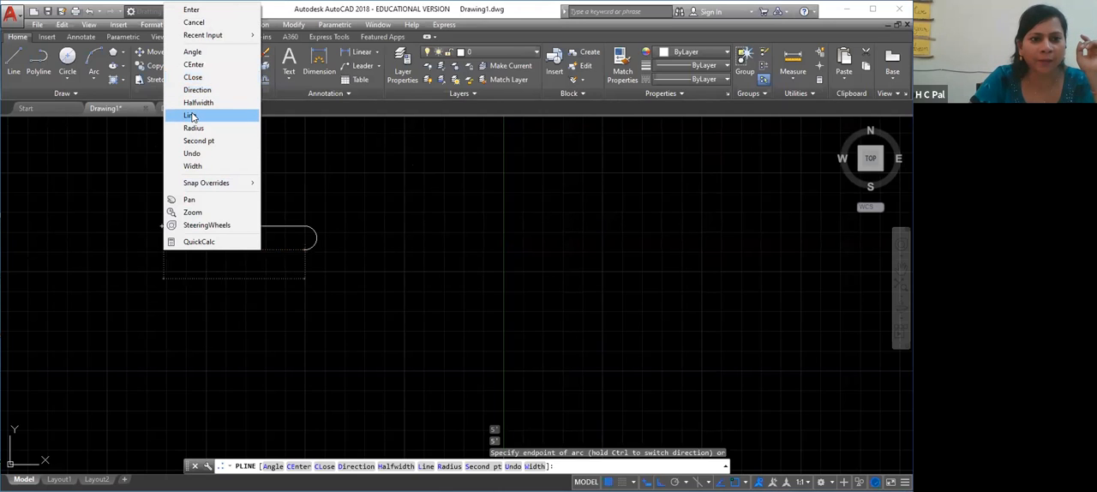
{"action": "left_click", "coordinate": [189, 115]}
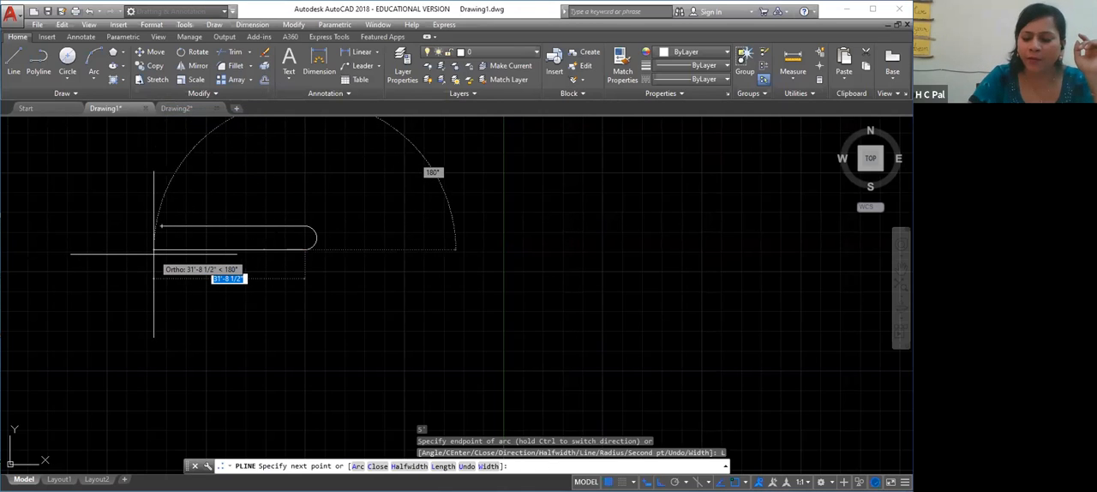
{"action": "type", "text": "30"}
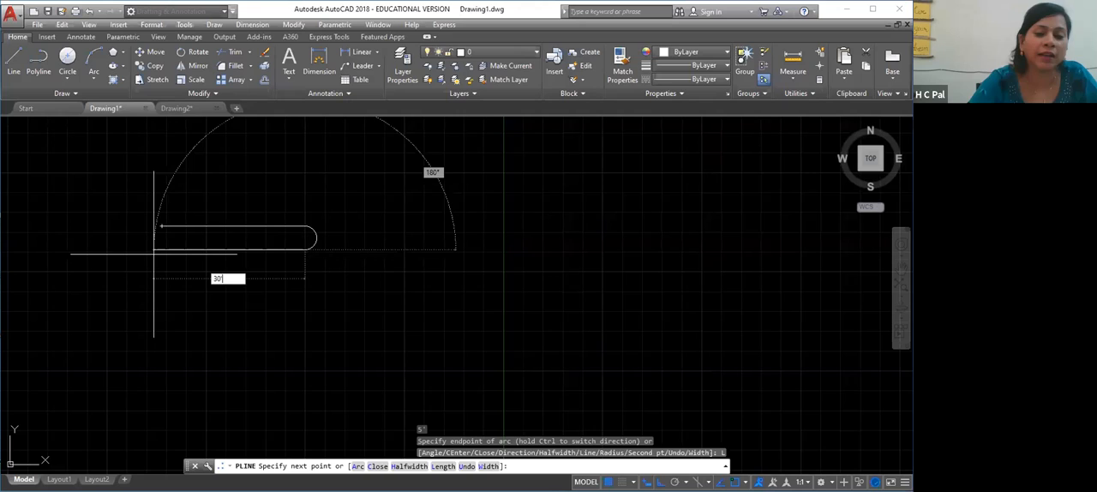
{"action": "key", "text": "Return"}
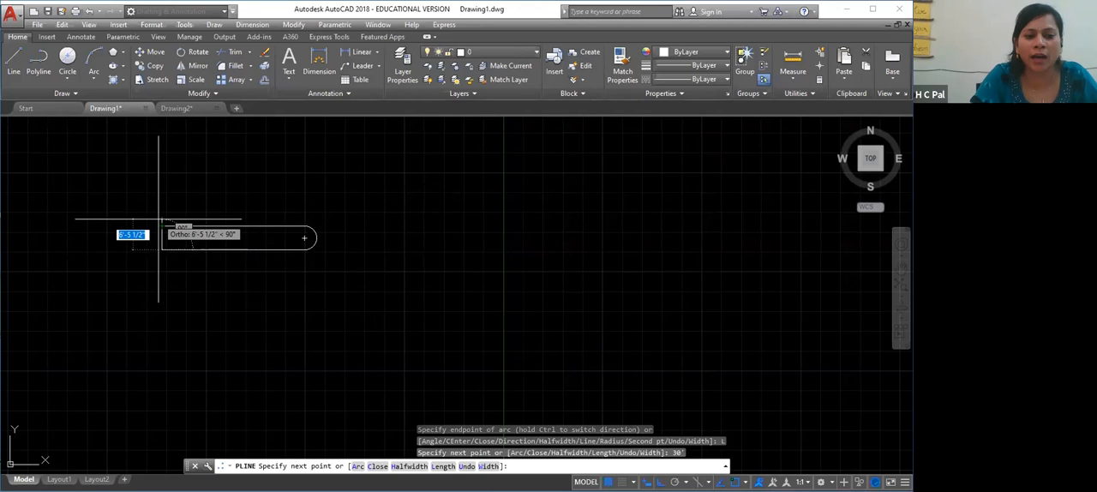
Add an arc ending 5' straight up at the polyline's start point, and finish the polyline with the Close option
{"action": "right_click", "coordinate": [159, 222]}
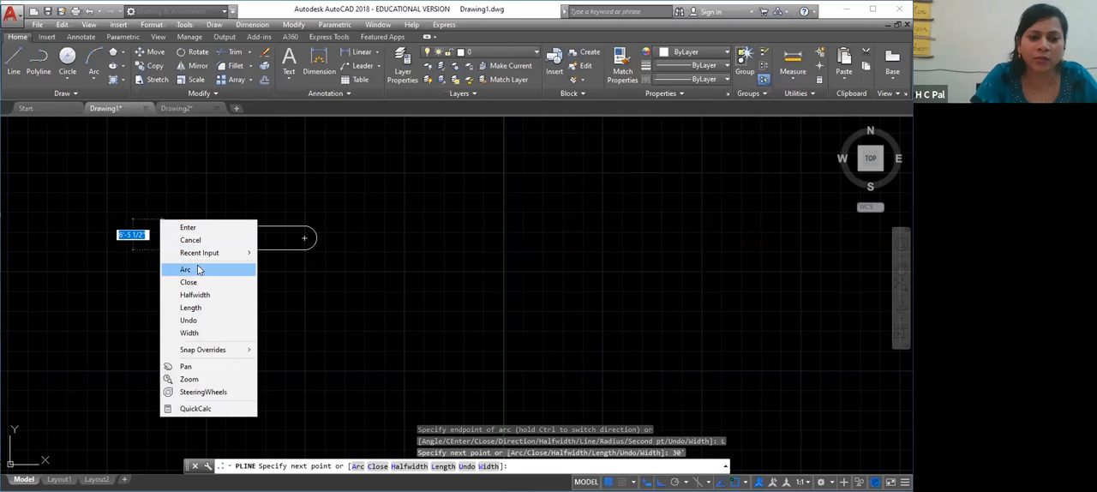
{"action": "left_click", "coordinate": [200, 270]}
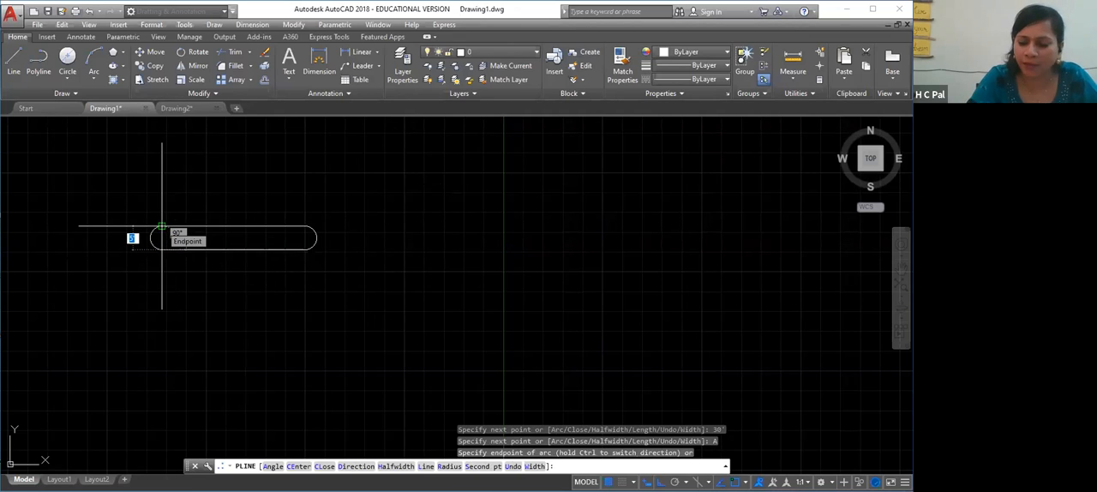
{"action": "type", "text": "5"}
{"action": "key", "text": "Return"}
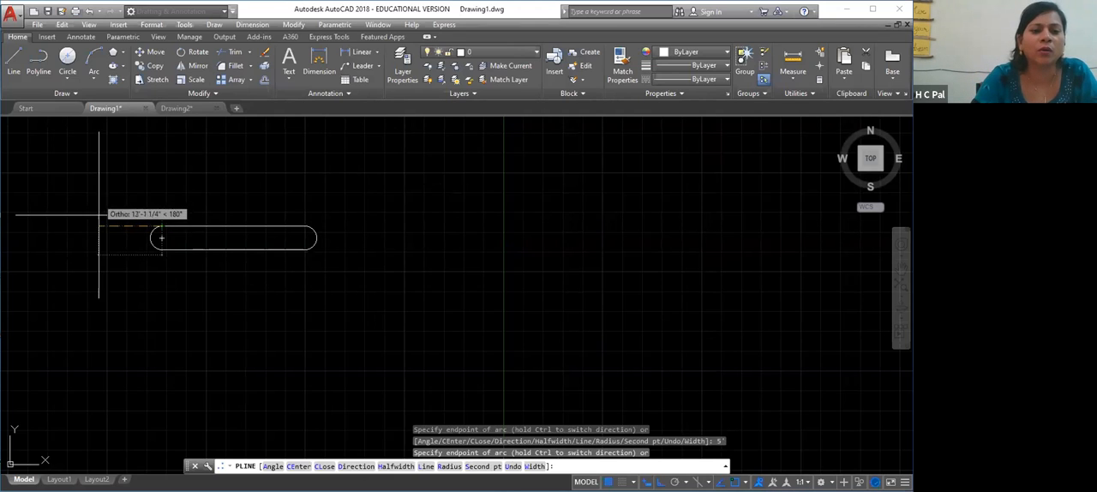
{"action": "key", "text": "Escape"}
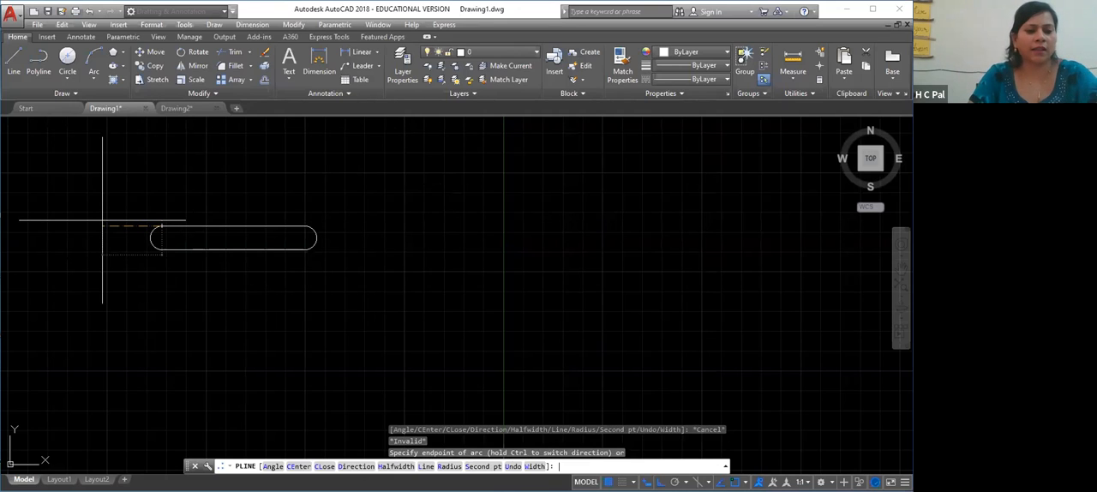
{"action": "right_click", "coordinate": [102, 220]}
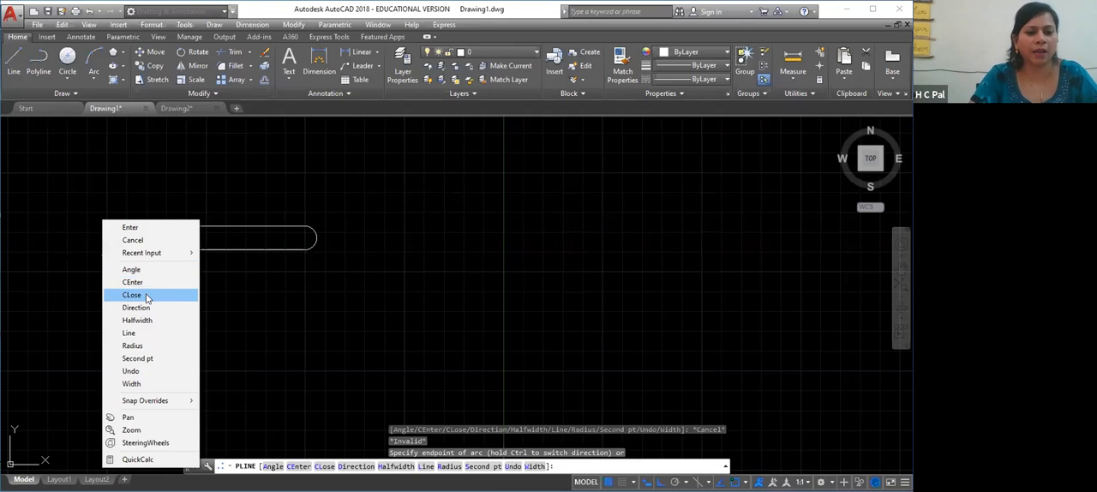
{"action": "left_click", "coordinate": [137, 294]}
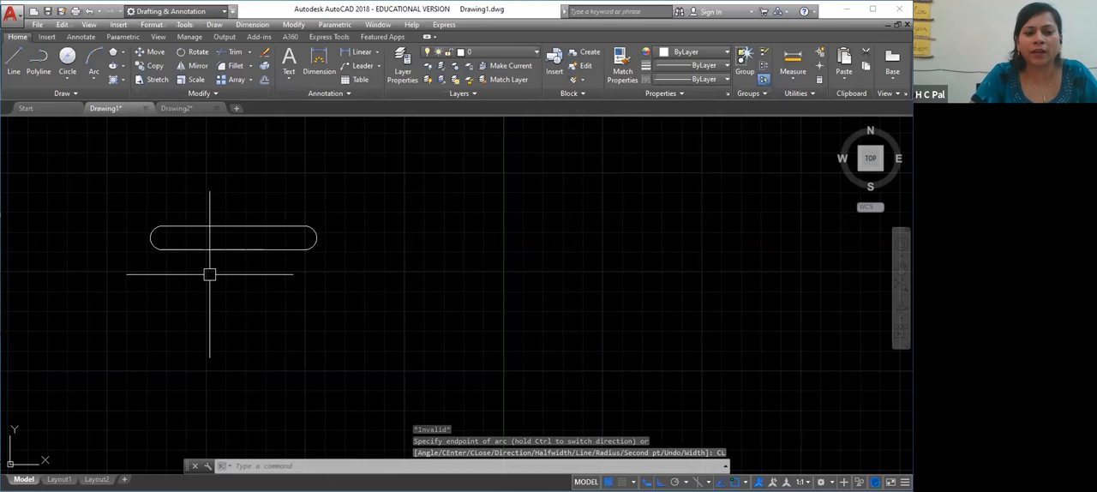
Enlarge and centre the closed slot-shaped polyline to examine its full outline
{"action": "scroll", "coordinate": [249, 309], "scroll_direction": "up", "scroll_amount": 2}
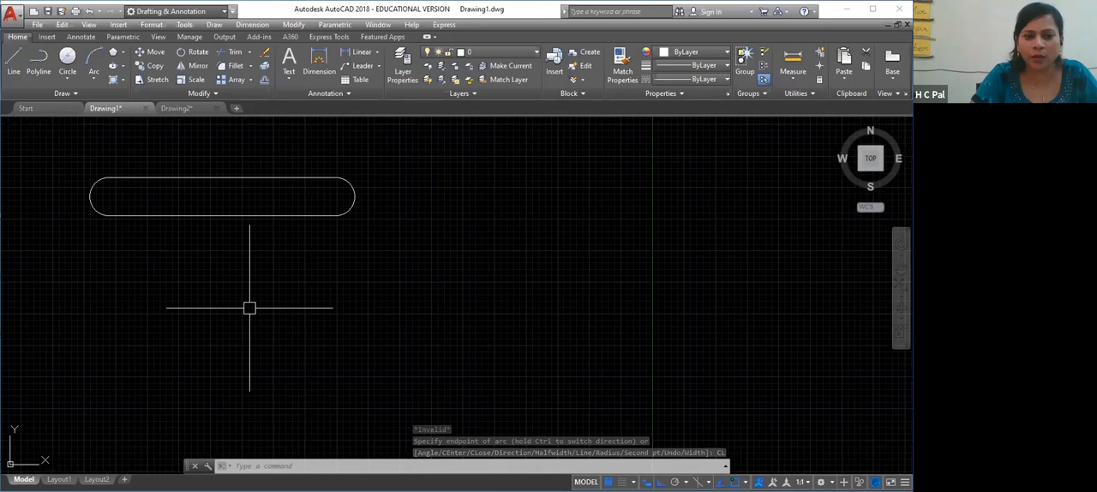
{"action": "scroll", "coordinate": [262, 305], "scroll_direction": "up", "scroll_amount": 2}
{"action": "right_click", "coordinate": [263, 305]}
{"action": "left_click", "coordinate": [291, 188]}
{"action": "left_click_drag", "start_coordinate": [255, 215], "coordinate": [337, 348]}
{"action": "scroll", "coordinate": [334, 345], "scroll_direction": "up", "scroll_amount": 2}
{"action": "right_click", "coordinate": [332, 341]}
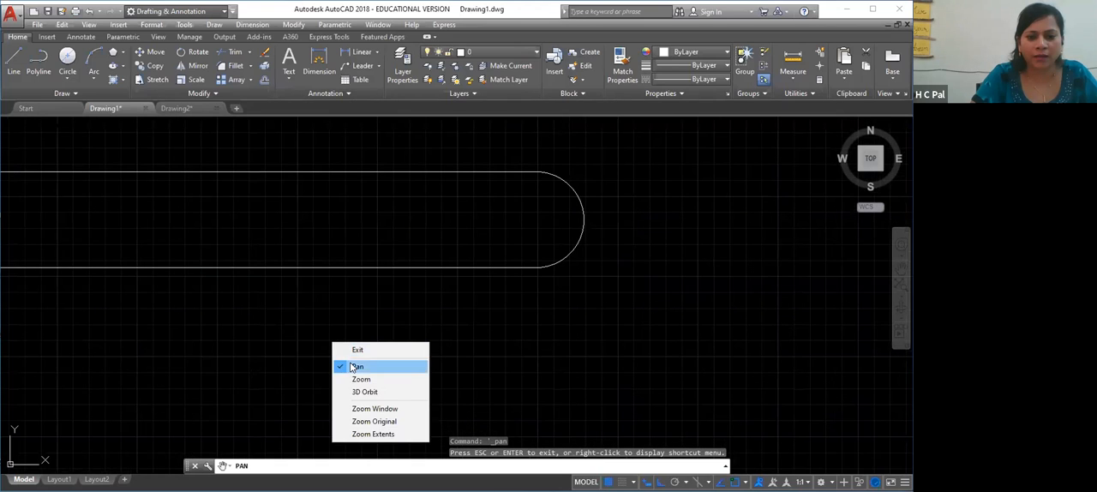
{"action": "left_click", "coordinate": [357, 365]}
{"action": "mouse_move", "coordinate": [264, 345]}
{"action": "left_mouse_down"}
{"action": "mouse_move", "coordinate": [416, 375]}
{"action": "mouse_move", "coordinate": [370, 375]}
{"action": "left_mouse_up"}
{"action": "key", "text": "Escape"}
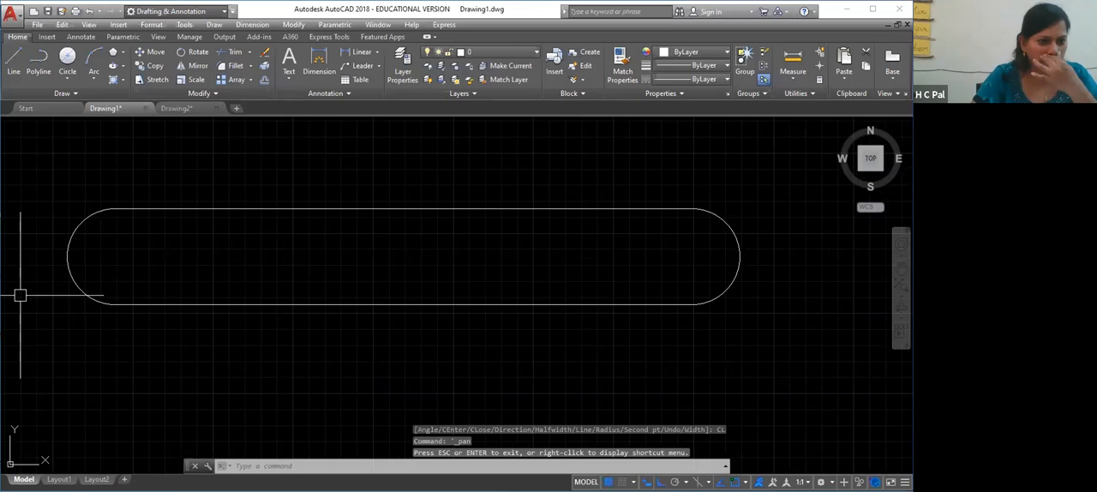
Select the slot-shaped polyline as one object and examine its grips and segment dimensions without stretching it
{"action": "left_click", "coordinate": [458, 209]}
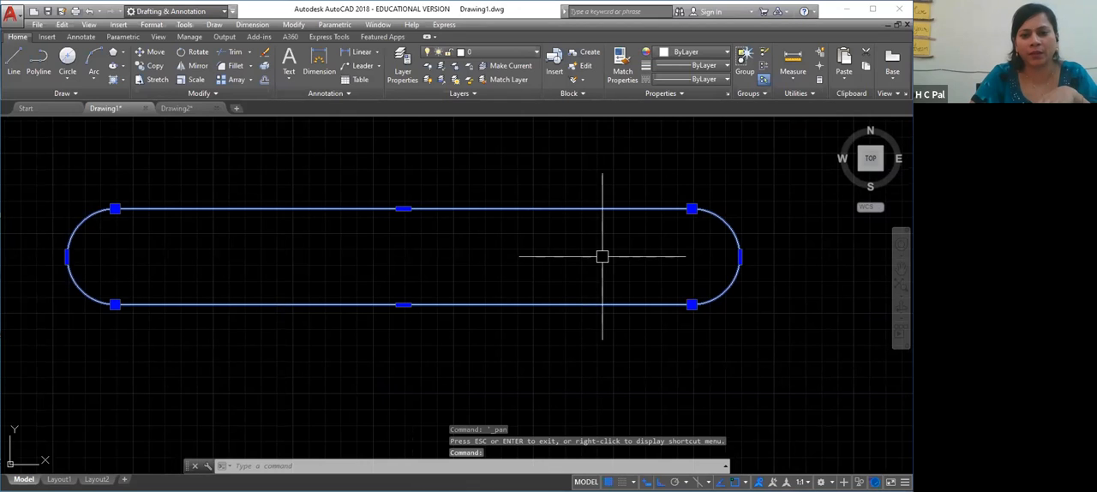
{"action": "left_click", "coordinate": [114, 208]}
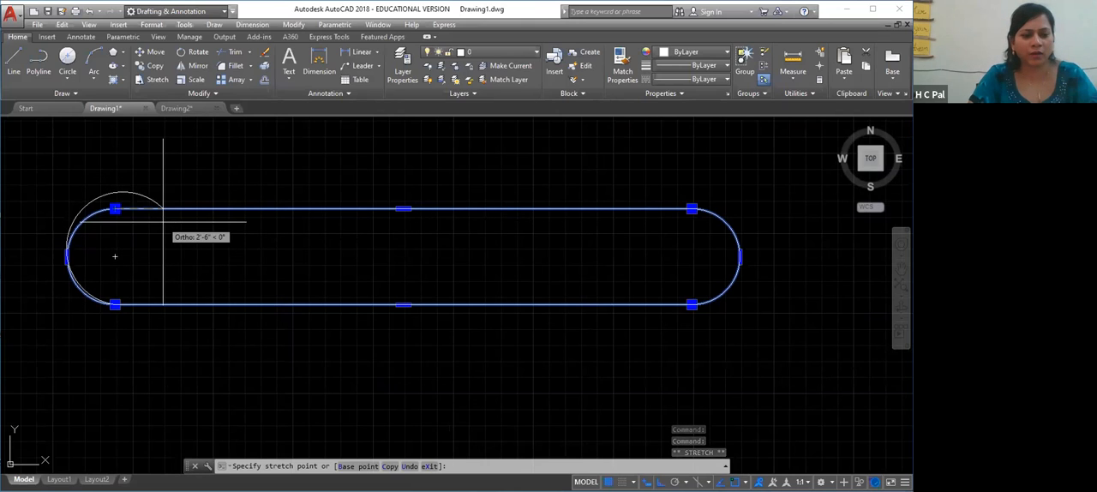
{"action": "key", "text": "Escape"}
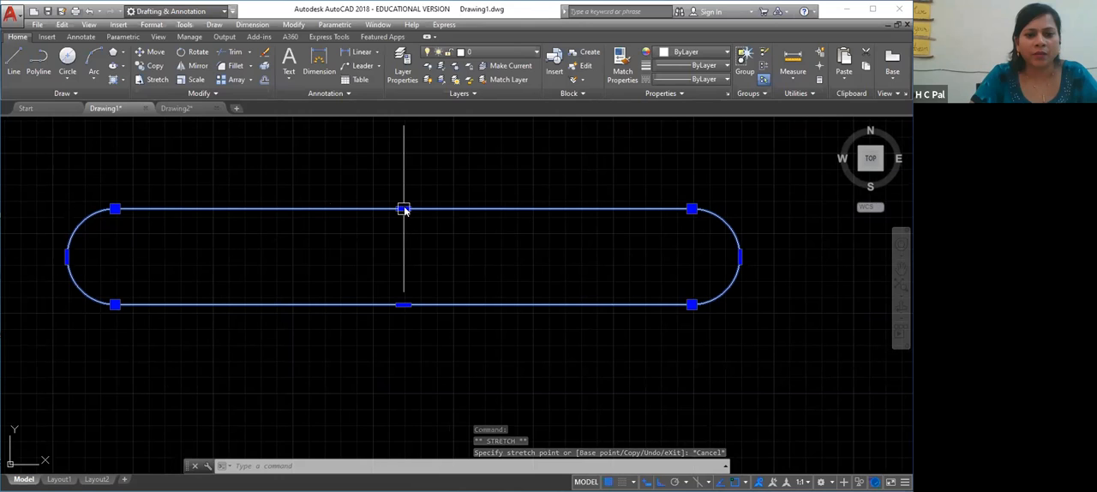
{"action": "left_click", "coordinate": [320, 378]}
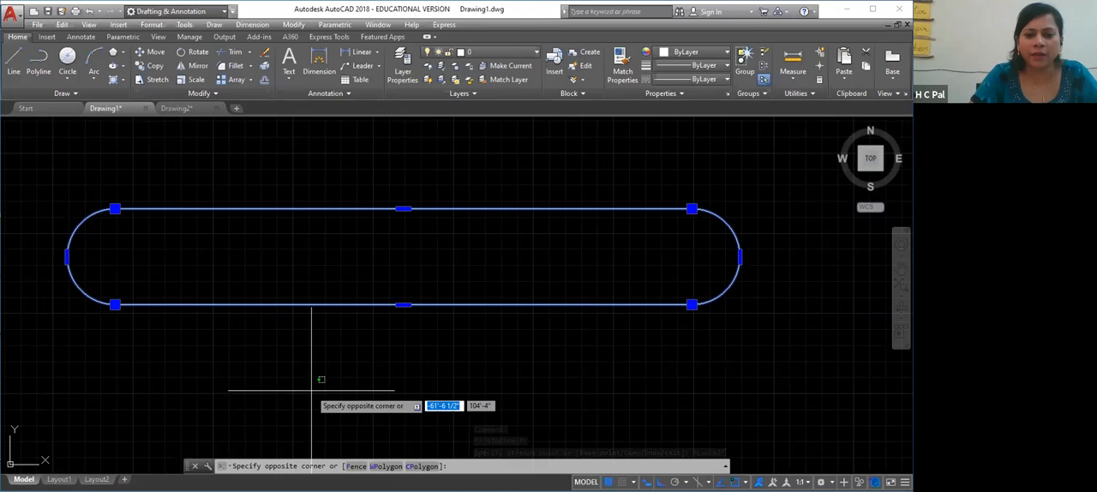
{"action": "key", "text": "Escape"}
{"action": "key", "text": "Escape"}
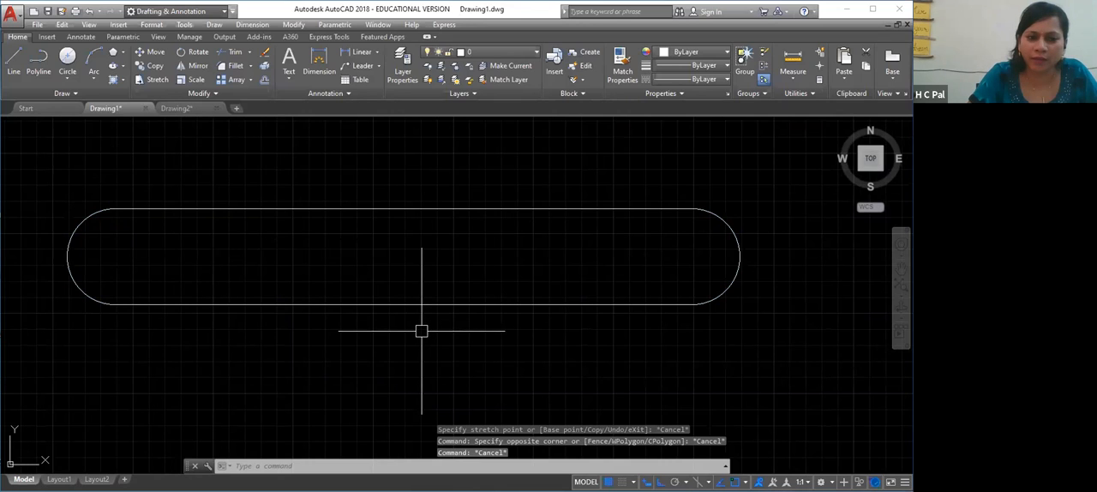
Select the closed slot-shaped polyline and delete it
{"action": "left_click", "coordinate": [481, 205]}
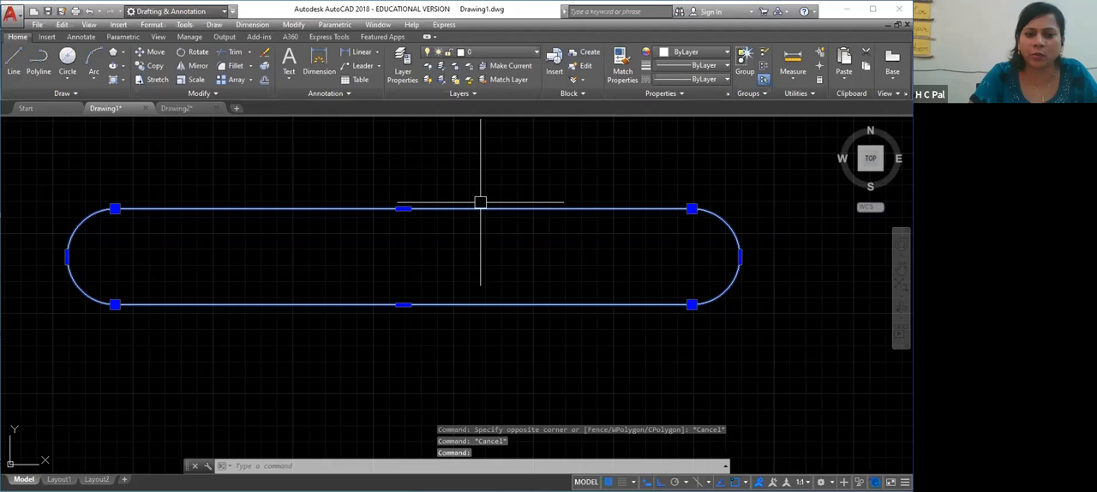
{"action": "key", "text": "Delete"}
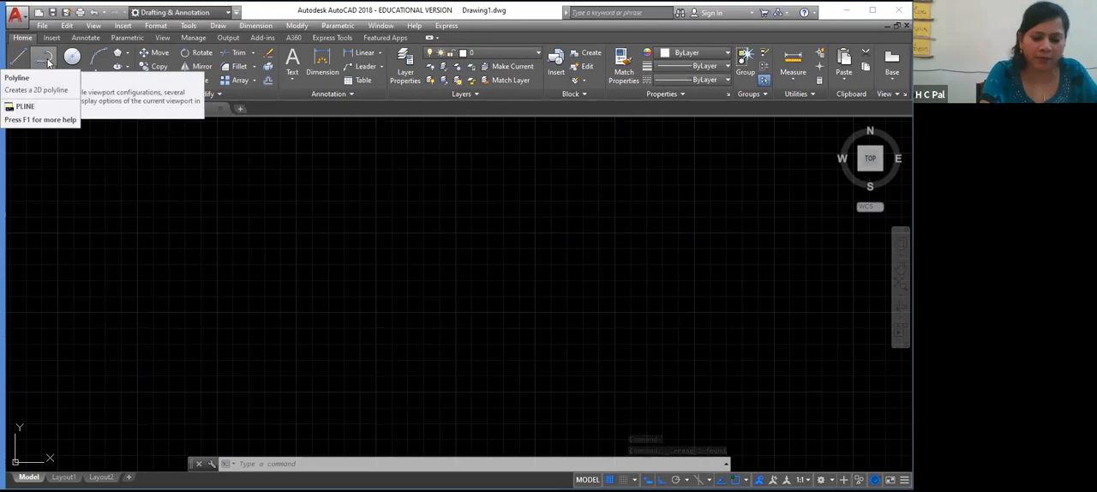
Start a polyline at the left of the drawing area with a horizontal segment 30' long to the right
{"action": "type", "text": "PL"}
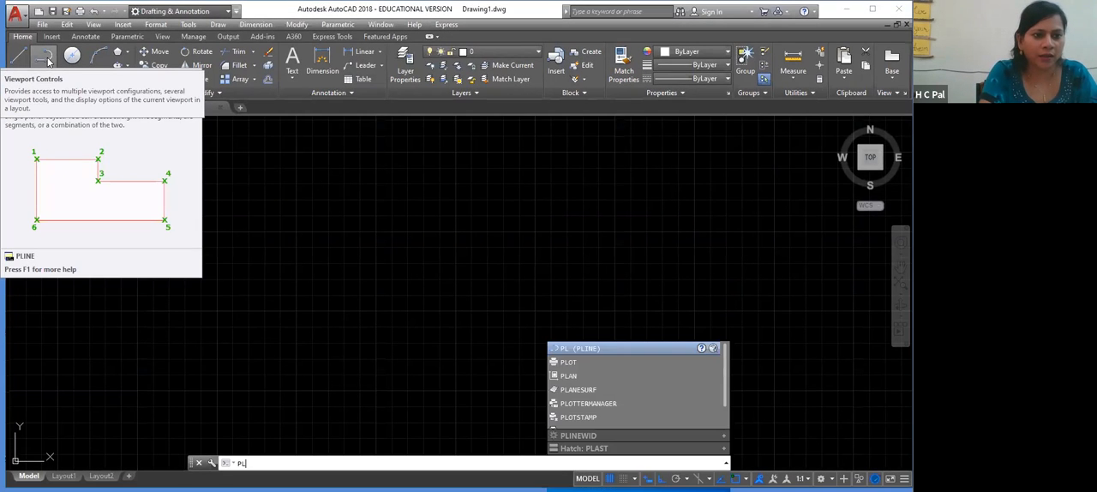
{"action": "key", "text": "Return"}
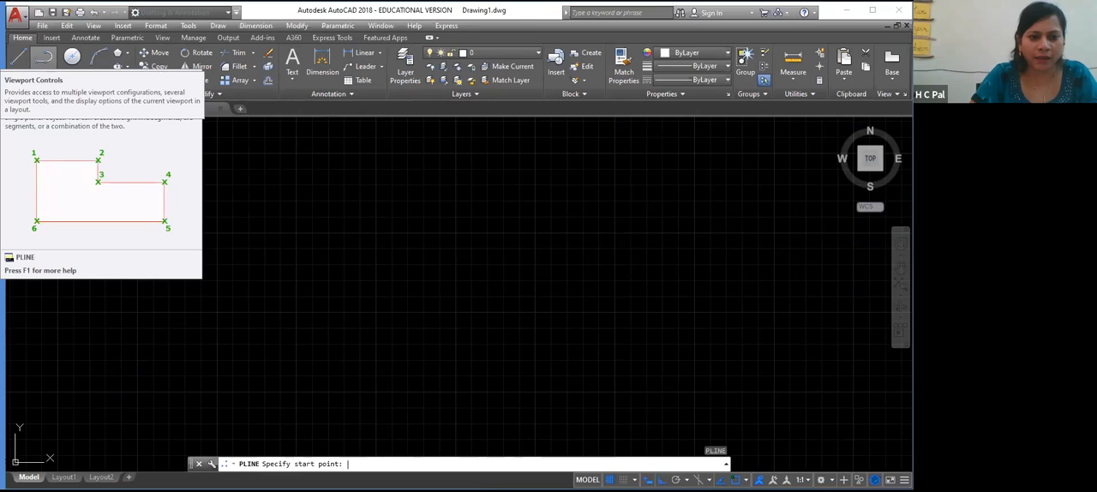
{"action": "left_click", "coordinate": [134, 233]}
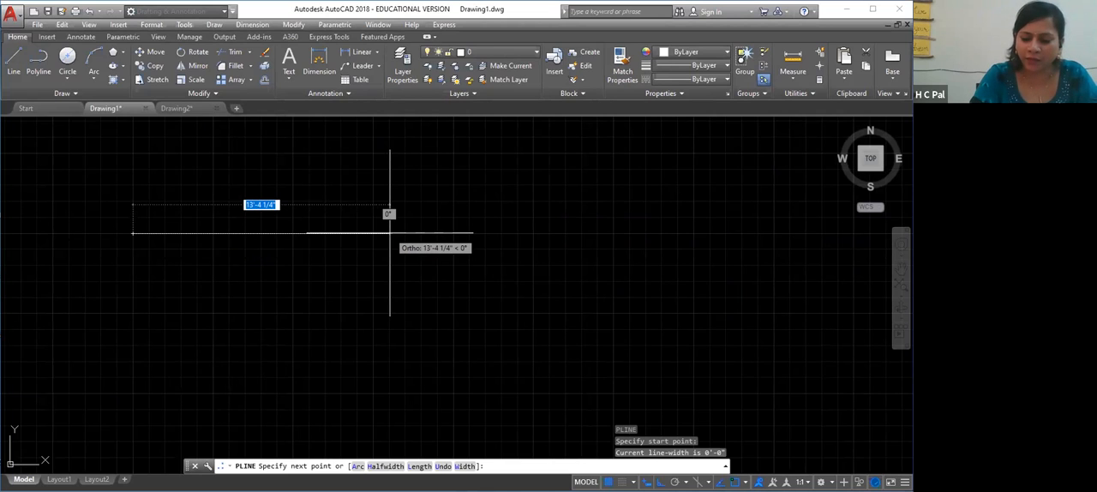
{"action": "type", "text": "30"}
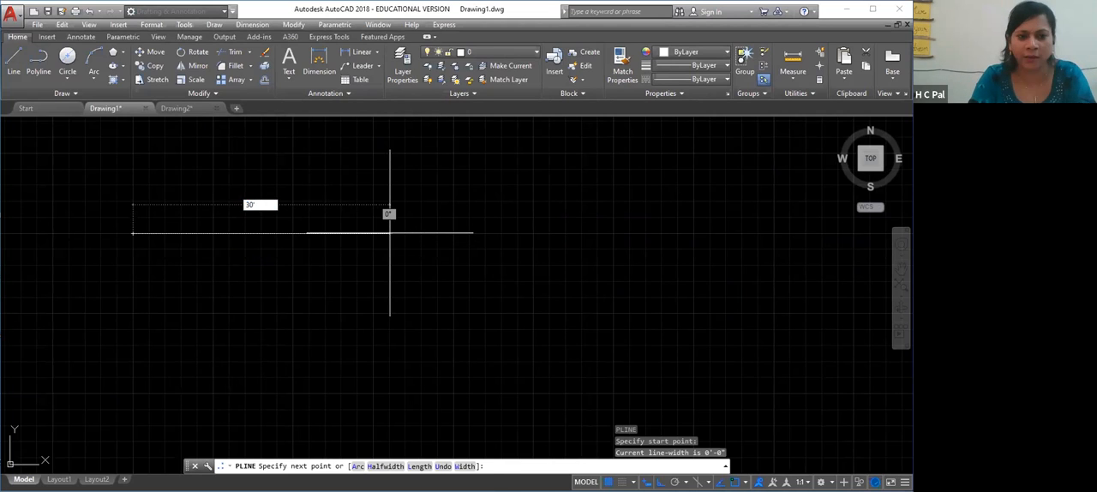
{"action": "key", "text": "Return"}
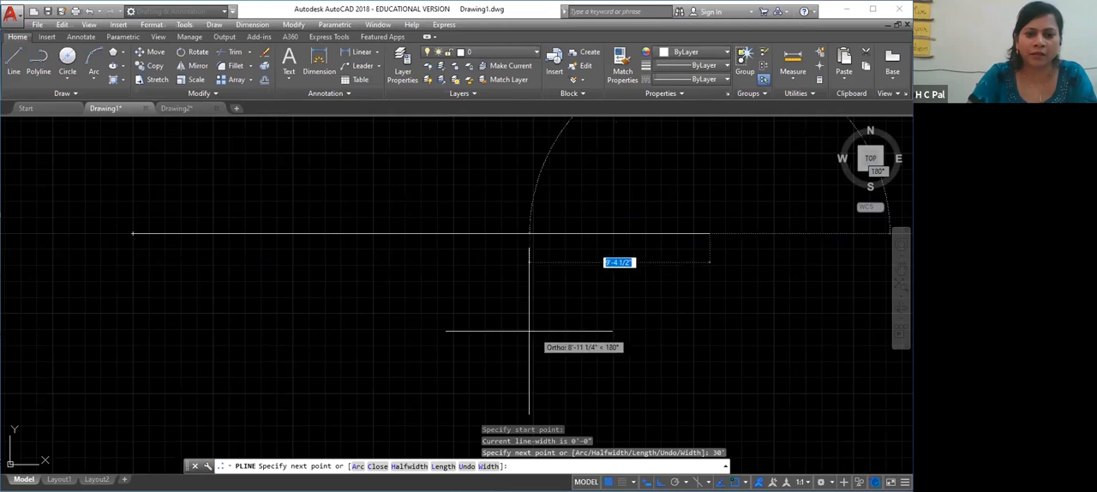
Switch the polyline to Arc and add an arc ending 5' straight below the first segment's right end
{"action": "right_click", "coordinate": [709, 382]}
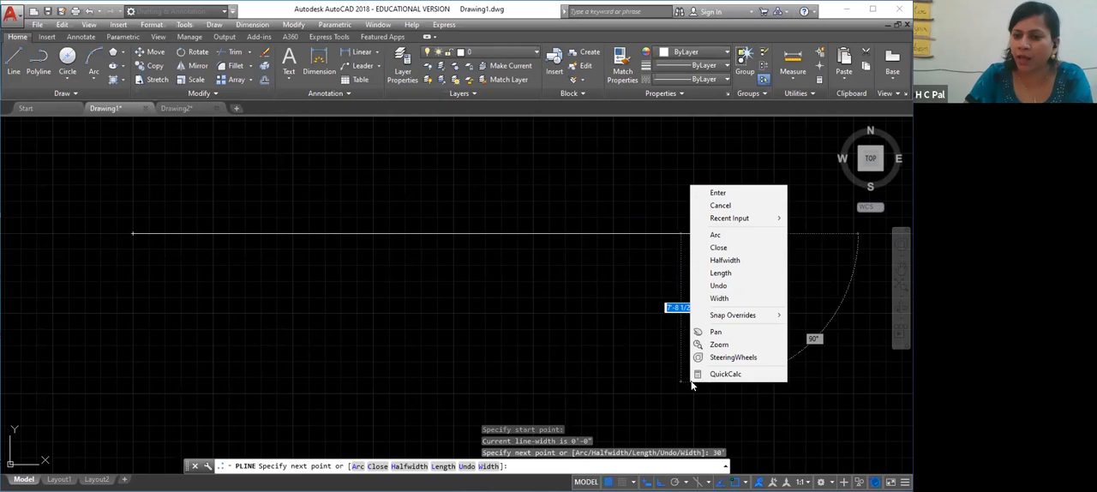
{"action": "left_click", "coordinate": [716, 235]}
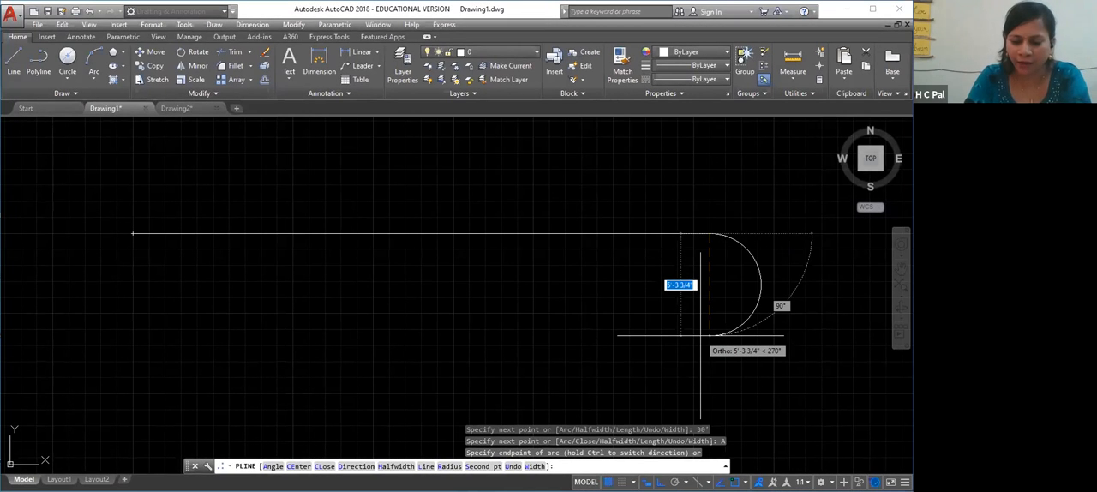
{"action": "type", "text": "5'"}
{"action": "key", "text": "Return"}
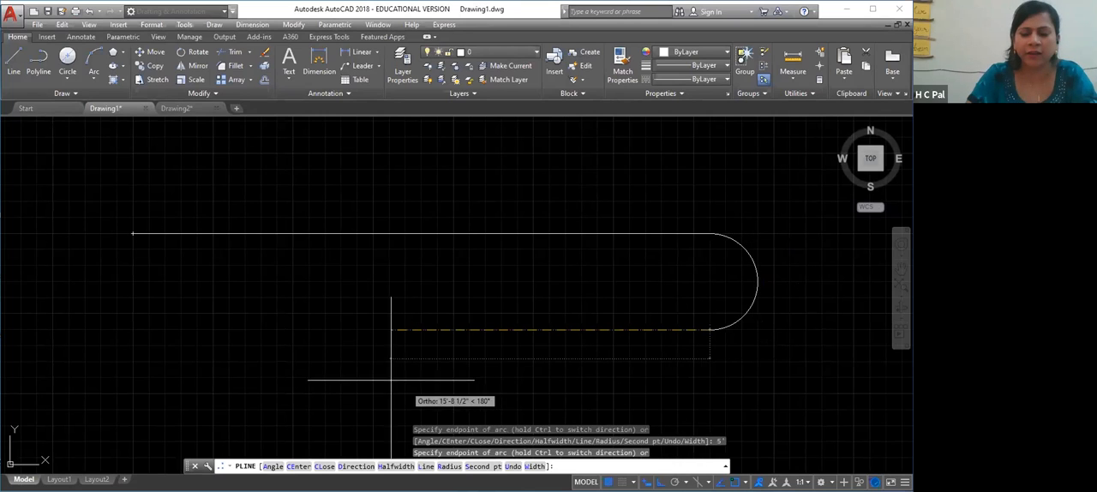
Switch the polyline back to Line and add a 30' horizontal segment to the left
{"action": "right_click", "coordinate": [176, 358]}
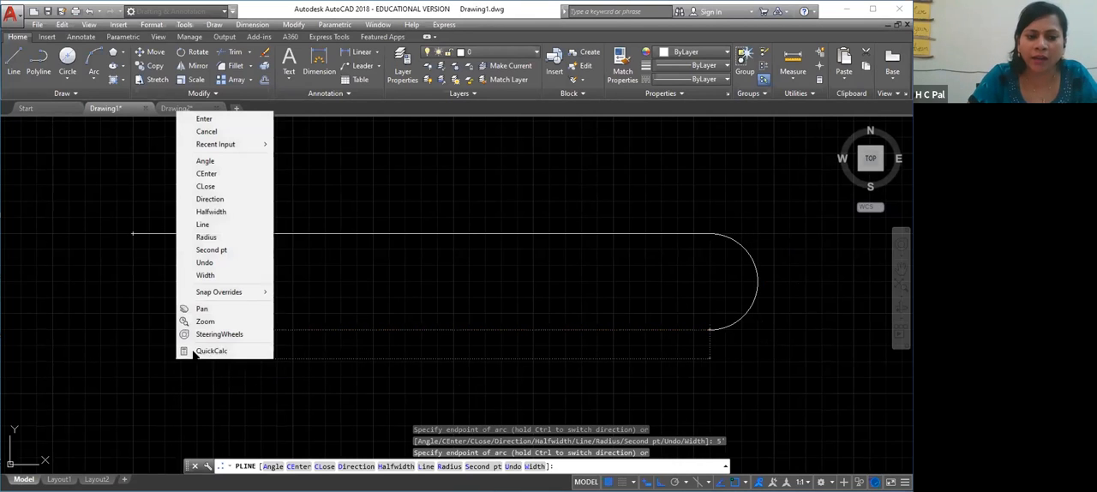
{"action": "left_click", "coordinate": [204, 225]}
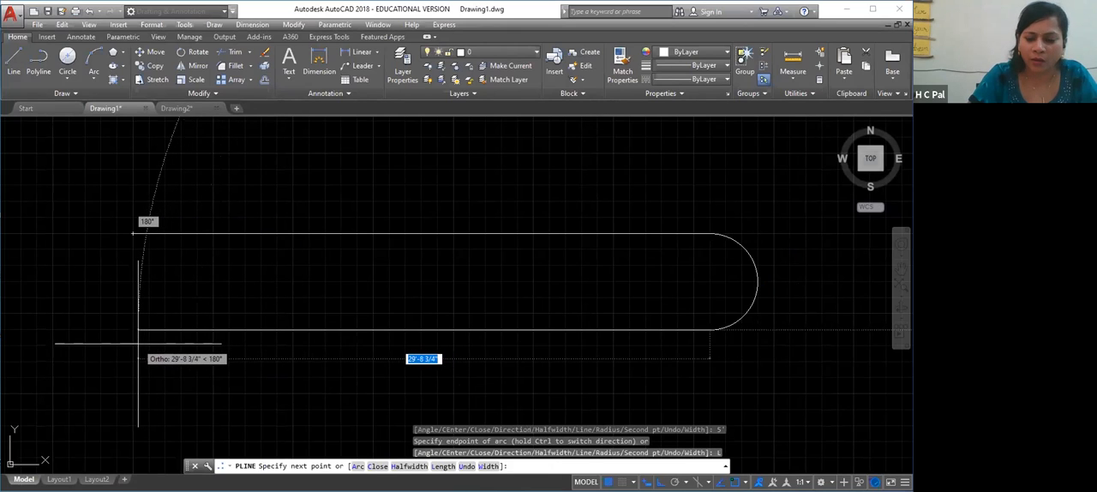
{"action": "type", "text": "30"}
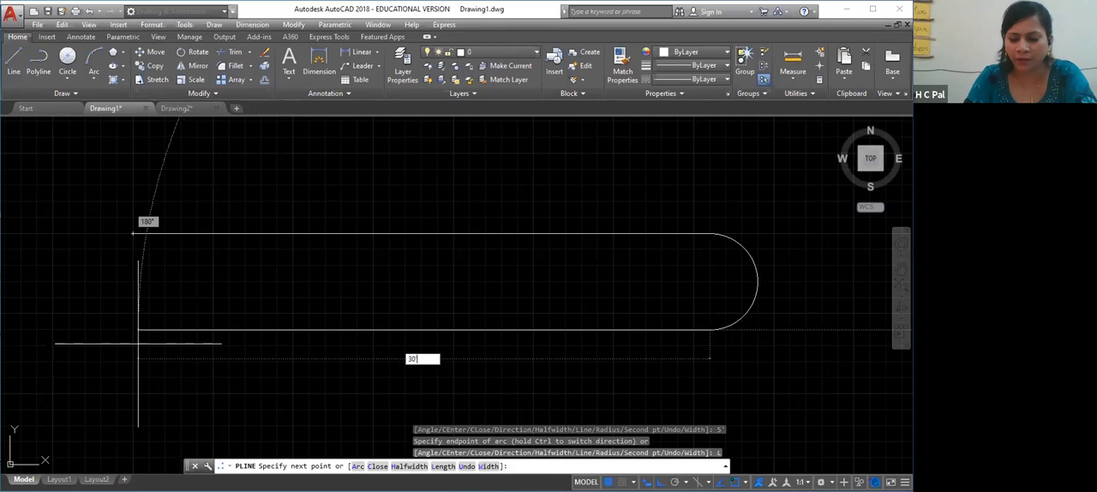
{"action": "key", "text": "Return"}
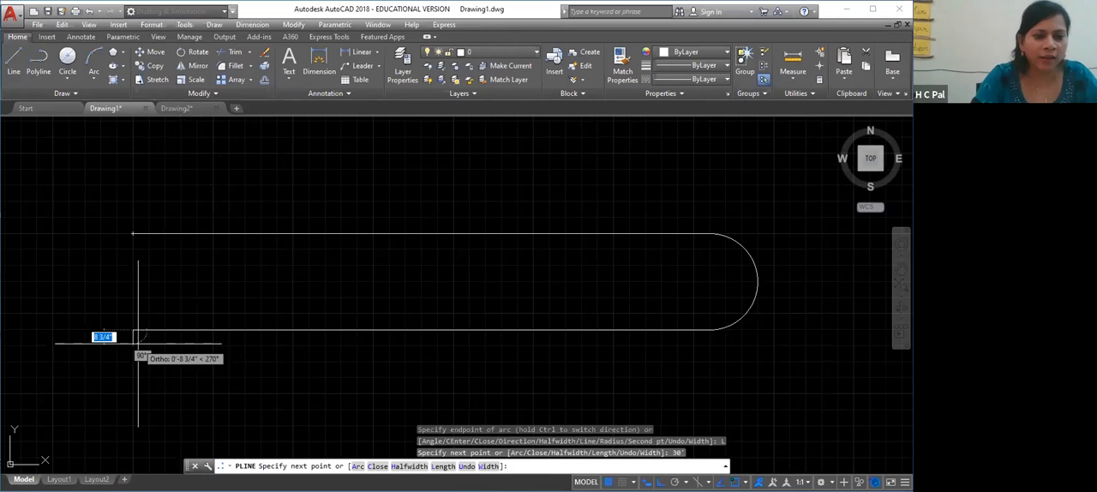
Add an arc ending 5' straight up at the polyline's start point, and finish the command
{"action": "right_click", "coordinate": [127, 233]}
{"action": "left_click", "coordinate": [150, 284]}
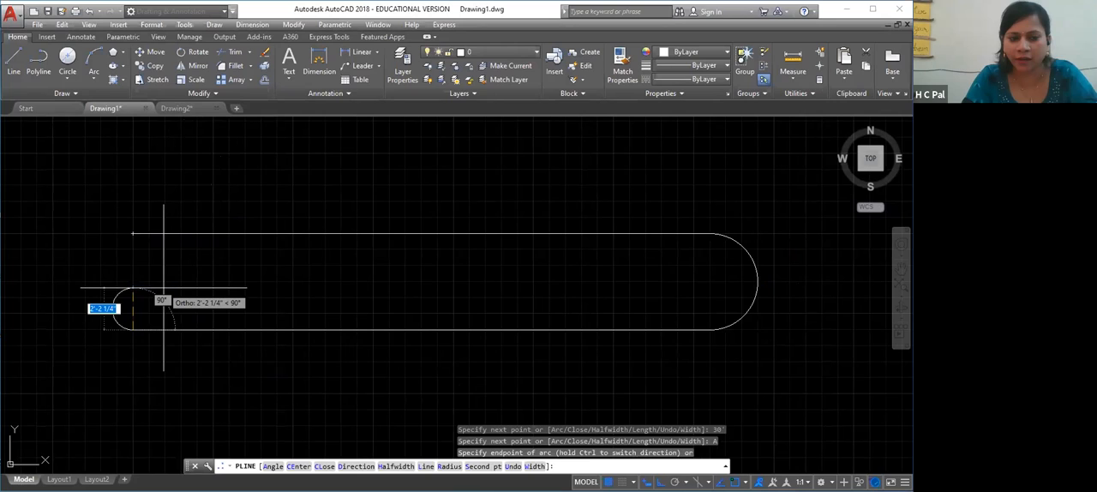
{"action": "type", "text": "5'"}
{"action": "key", "text": "Return"}
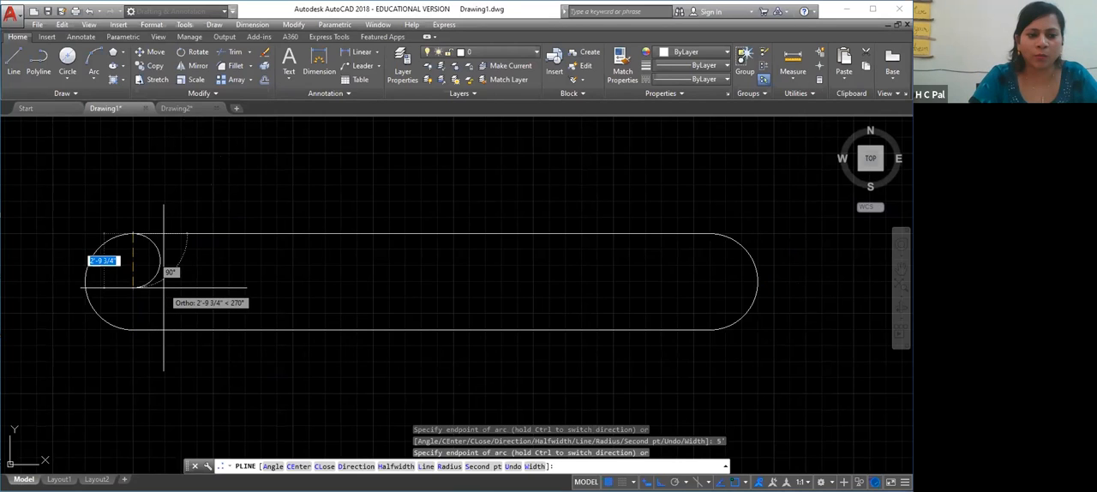
{"action": "key", "text": "Return"}
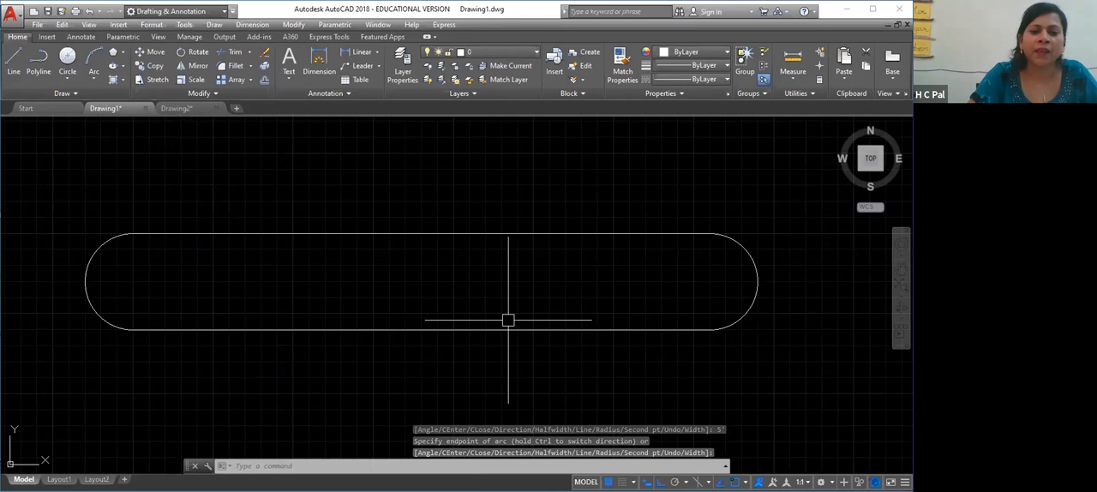
Try the Stretch option on the slot's upper straight segment, moving it straight up, and undo the grip edit
{"action": "scroll", "coordinate": [508, 320], "scroll_direction": "down", "scroll_amount": 2}
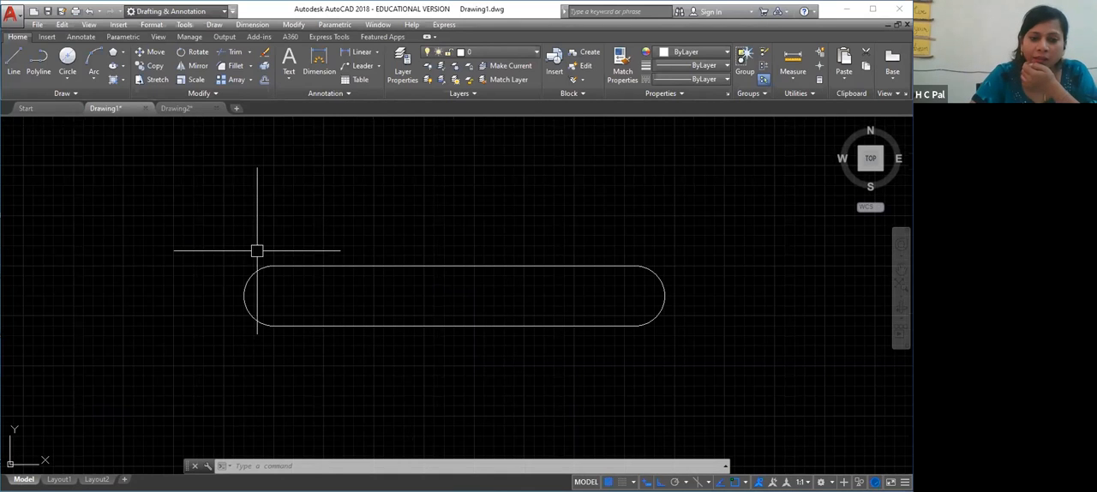
{"action": "left_click", "coordinate": [350, 263]}
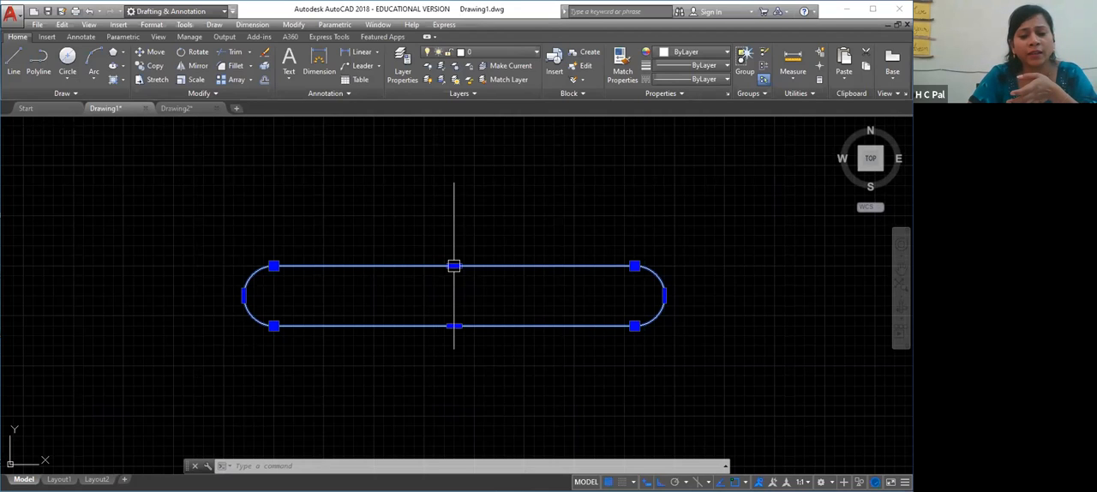
{"action": "mouse_move", "coordinate": [453, 266]}
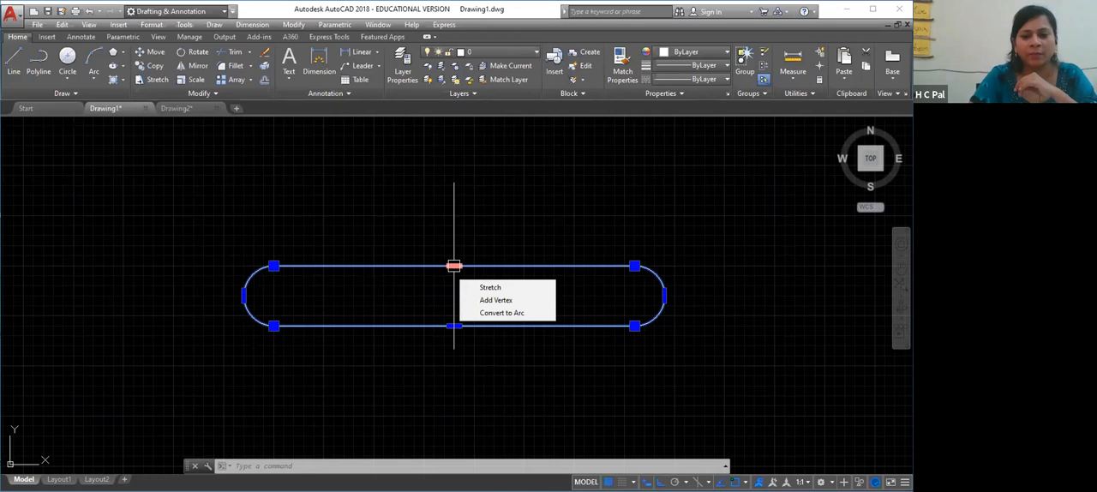
{"action": "mouse_move", "coordinate": [634, 266]}
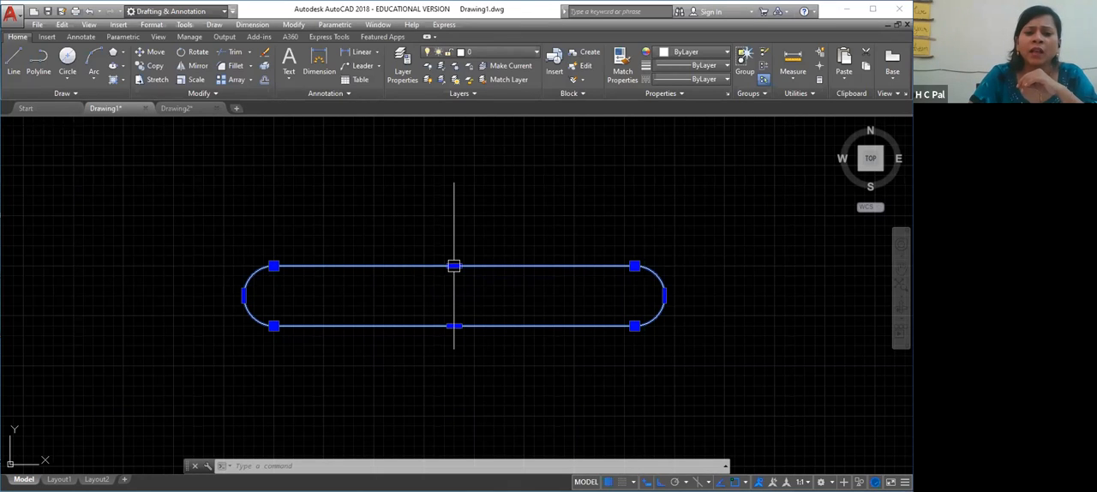
{"action": "left_click", "coordinate": [497, 288]}
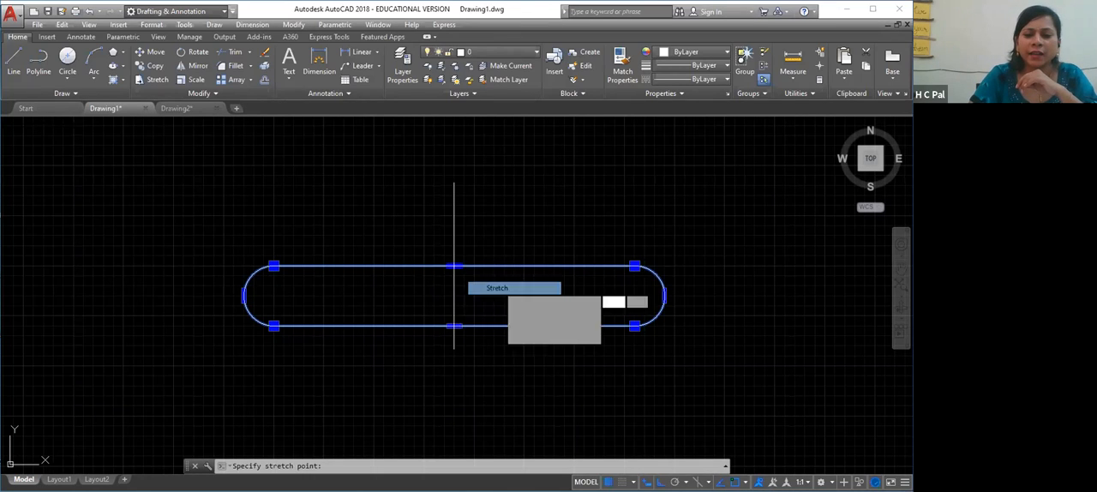
{"action": "left_click", "coordinate": [444, 176]}
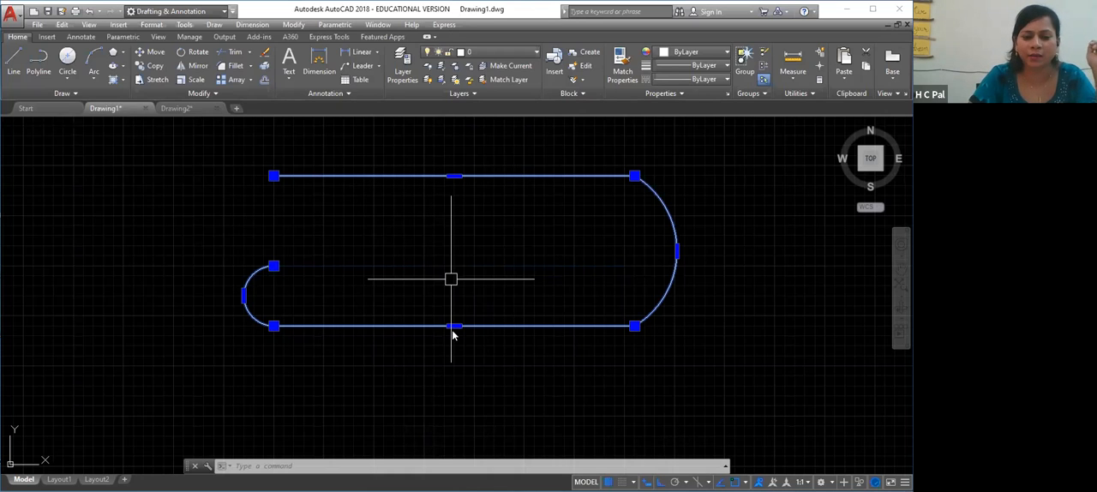
{"action": "mouse_move", "coordinate": [454, 331]}
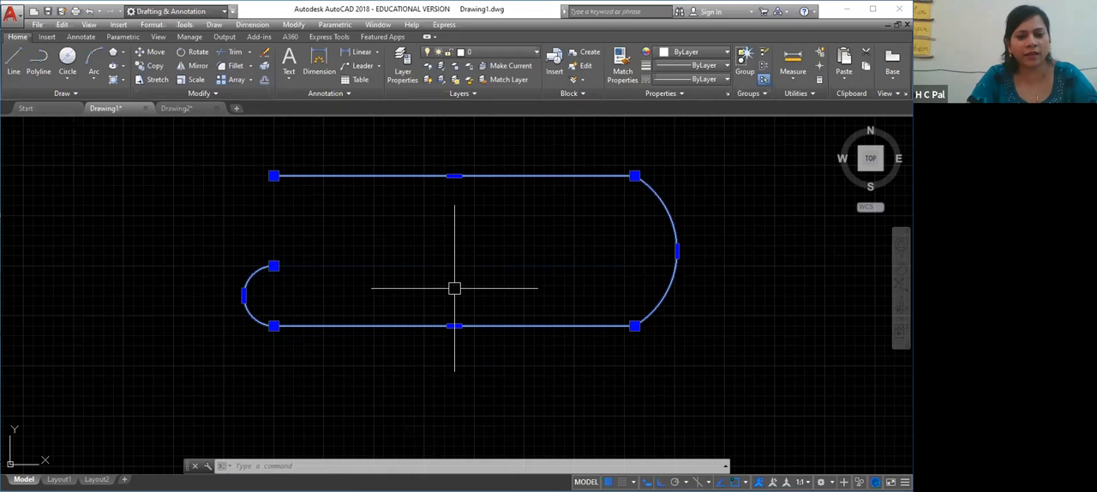
{"action": "key", "text": "ctrl+z"}
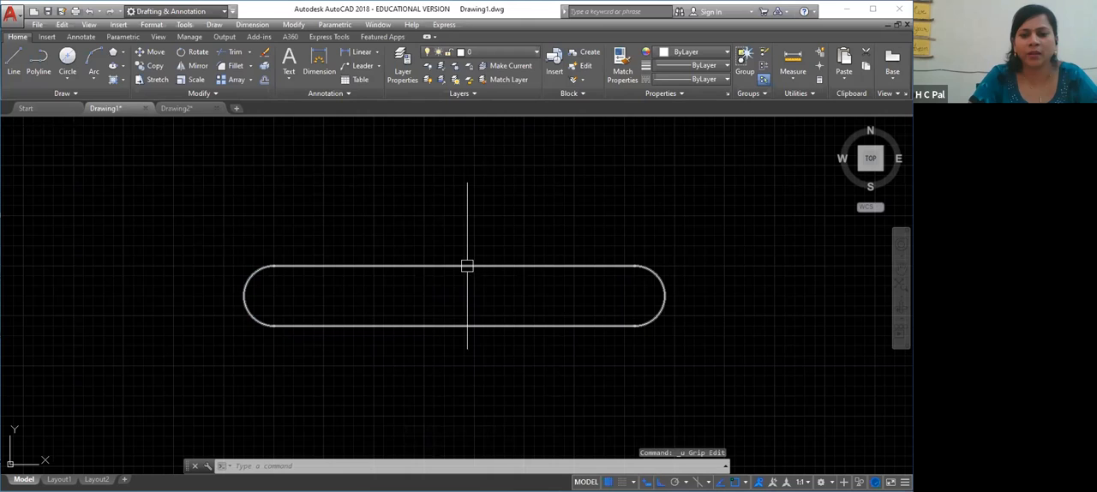
Try stretching the slot's upper straight segment sideways from its midpoint grip, and undo the edit
{"action": "left_click", "coordinate": [466, 266]}
{"action": "mouse_move", "coordinate": [454, 266]}
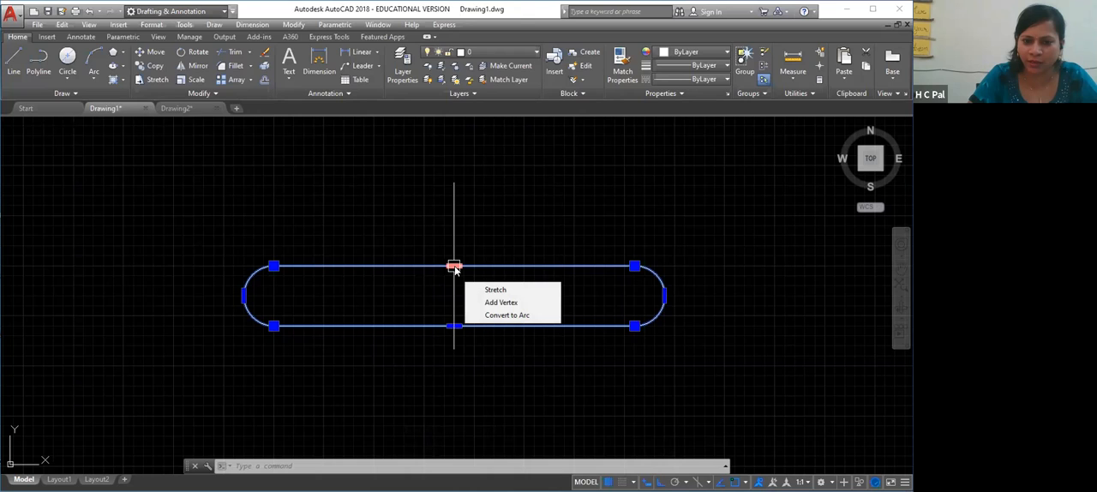
{"action": "left_click", "coordinate": [493, 291]}
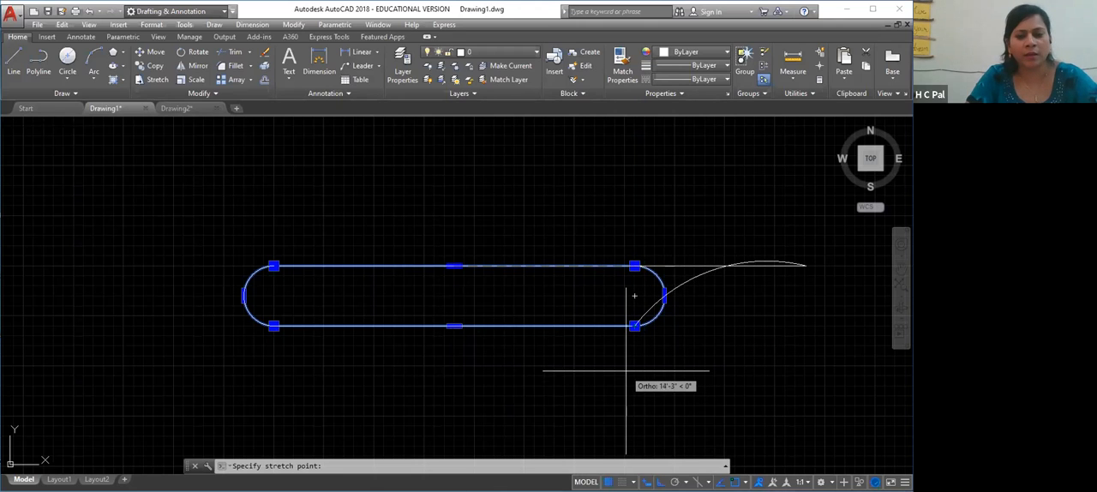
{"action": "key", "text": "Escape"}
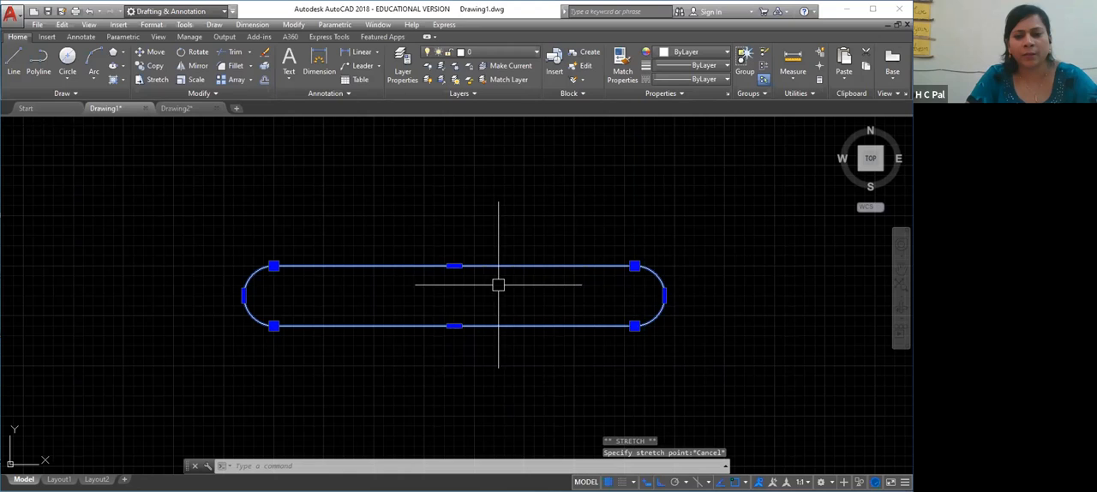
{"action": "left_click", "coordinate": [454, 266]}
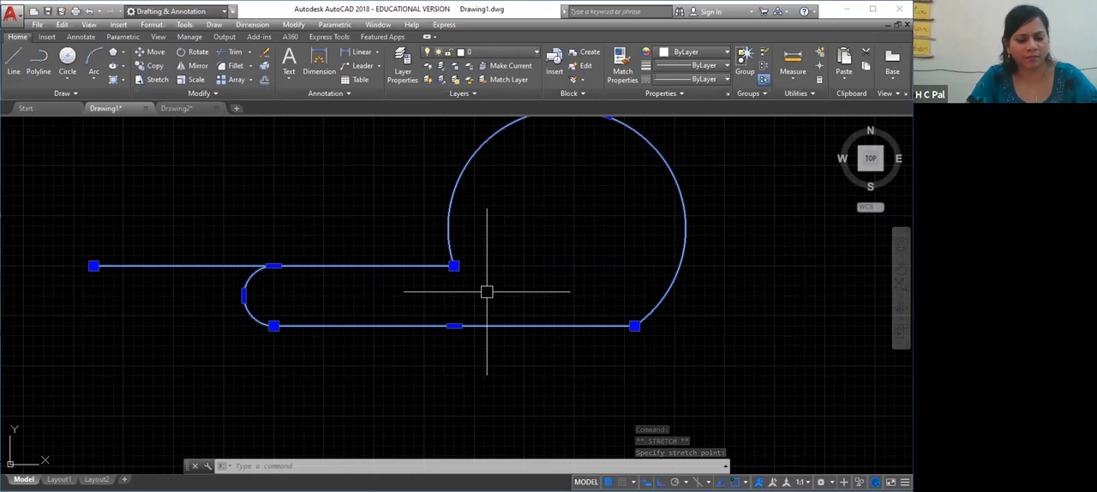
{"action": "key", "text": "ctrl+z"}
Try stretching the slot's upper straight segment about 6' upward, and undo the stretch
{"action": "left_click", "coordinate": [483, 265]}
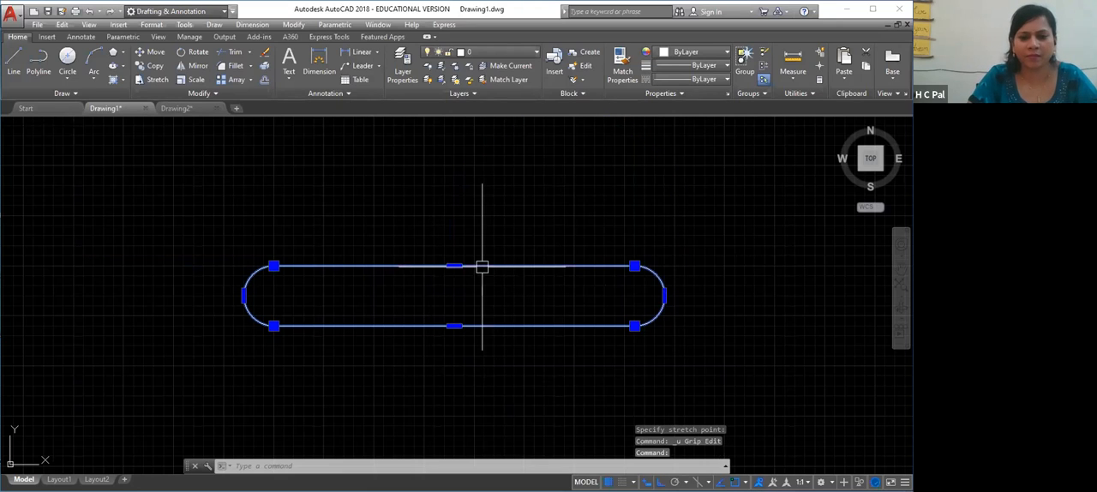
{"action": "mouse_move", "coordinate": [453, 266]}
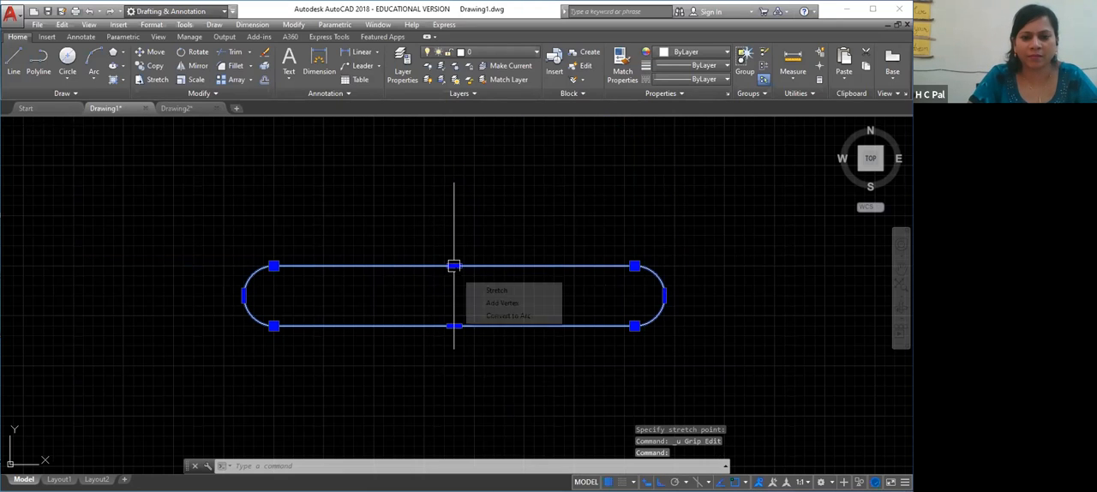
{"action": "left_click", "coordinate": [490, 293]}
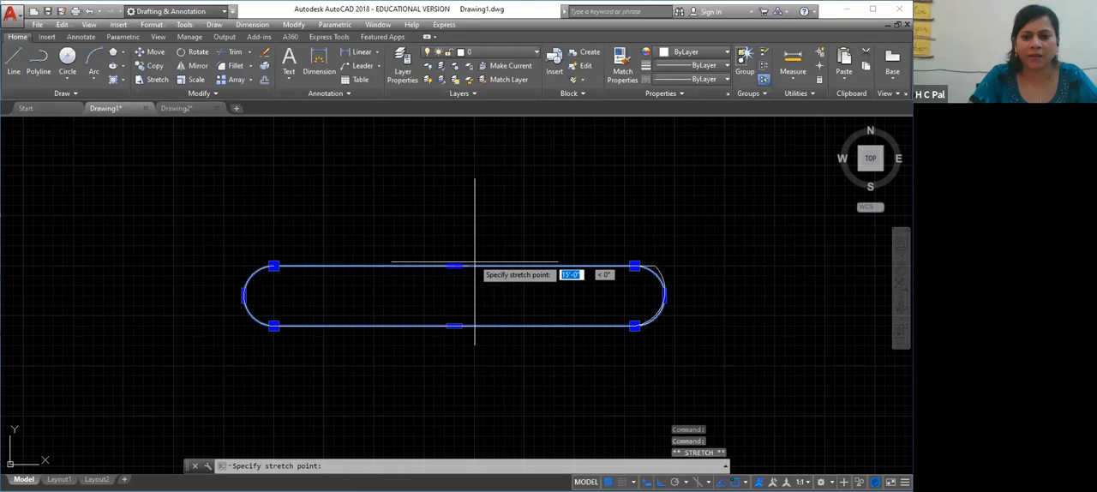
{"action": "left_click", "coordinate": [436, 189]}
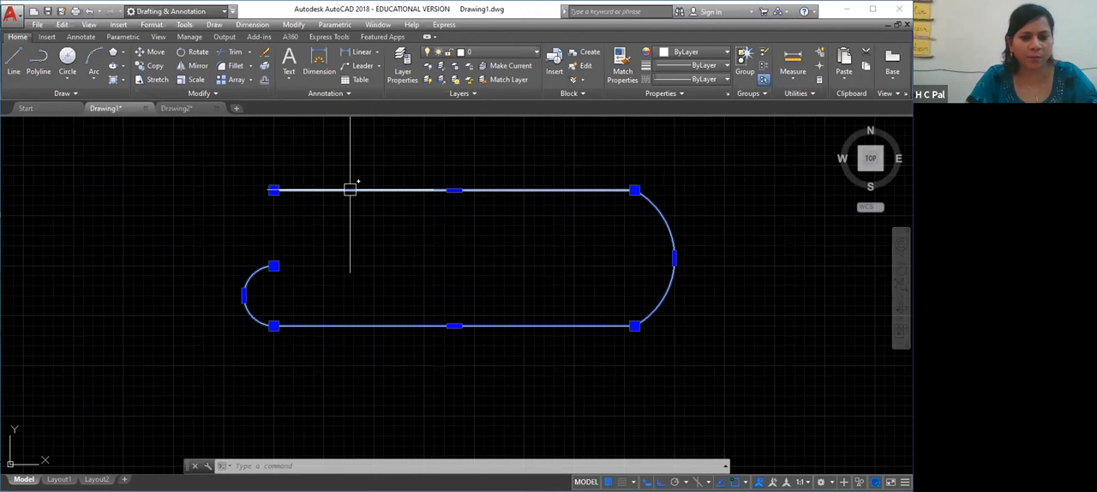
{"action": "key", "text": "ctrl+z"}
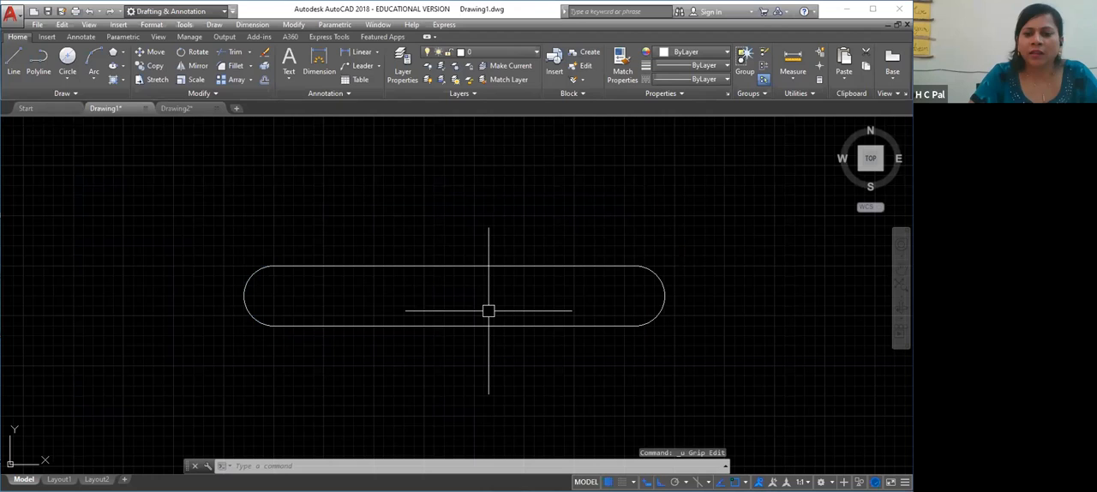
Add a vertex to the slot's right-hand arc, placed about 2' outward to the right of its midpoint
{"action": "left_click", "coordinate": [536, 272]}
{"action": "mouse_move", "coordinate": [665, 296]}
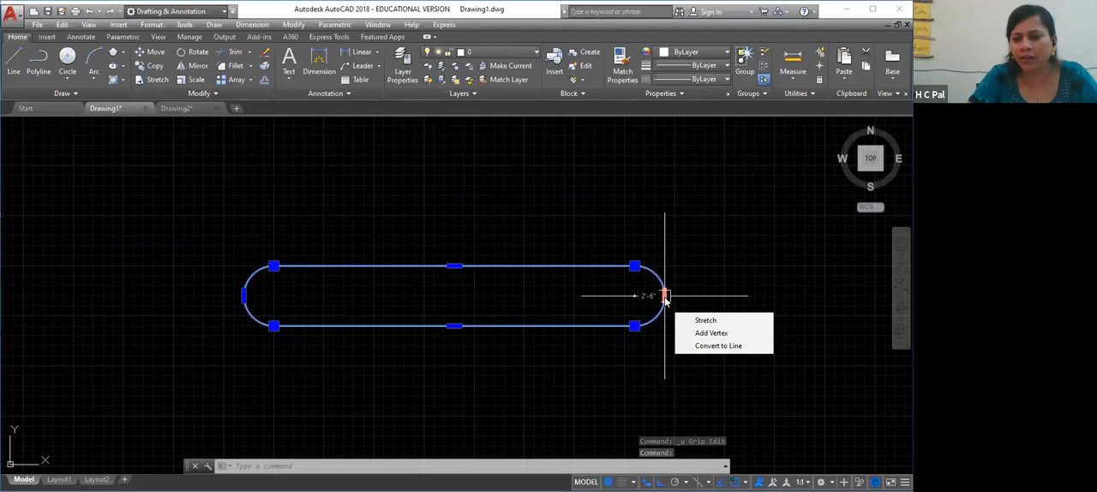
{"action": "left_click", "coordinate": [711, 333]}
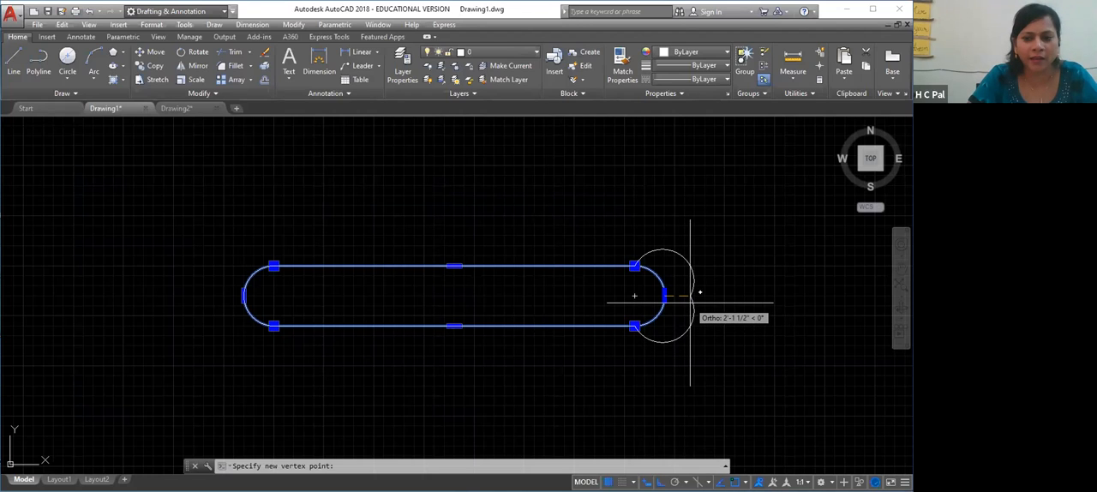
{"action": "left_click", "coordinate": [689, 297]}
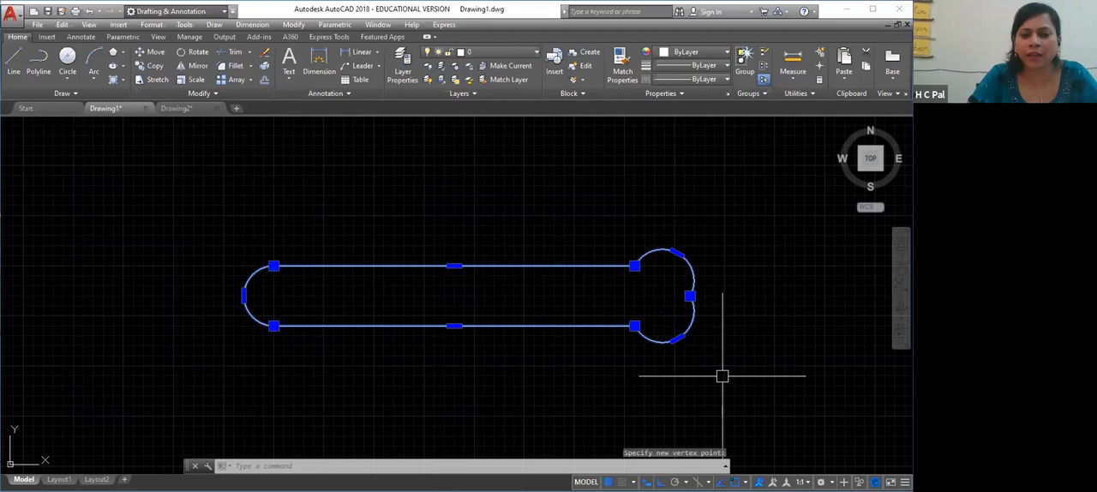
Undo the vertex added to the slot's right-hand arc
{"action": "left_click", "coordinate": [711, 371]}
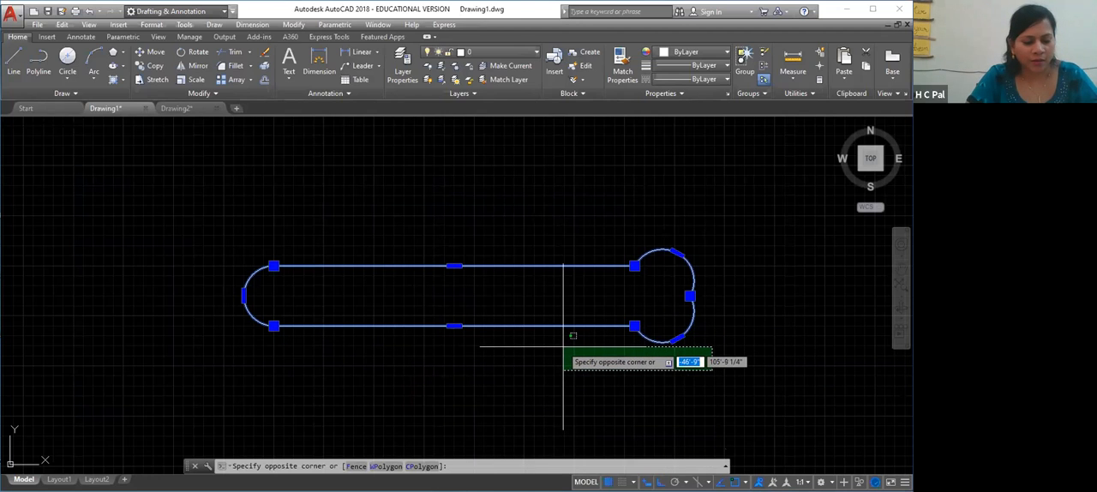
{"action": "key", "text": "ctrl+z"}
{"action": "key", "text": "Escape"}
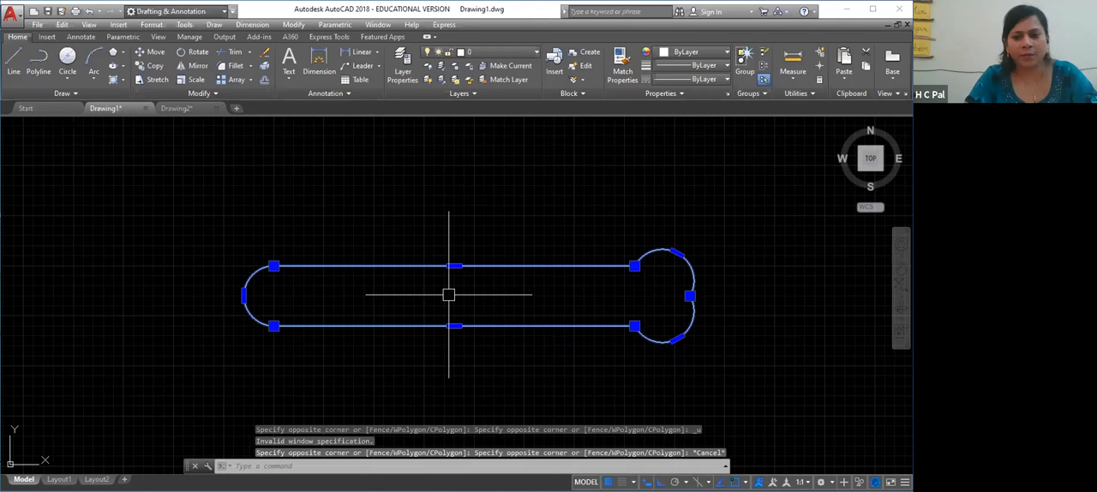
{"action": "key", "text": "Escape"}
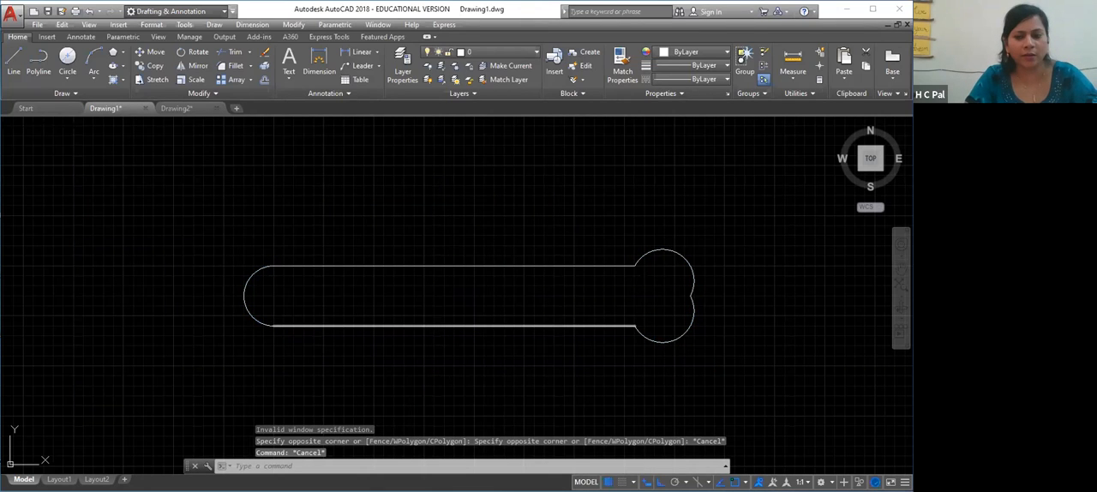
{"action": "key", "text": "ctrl+z"}
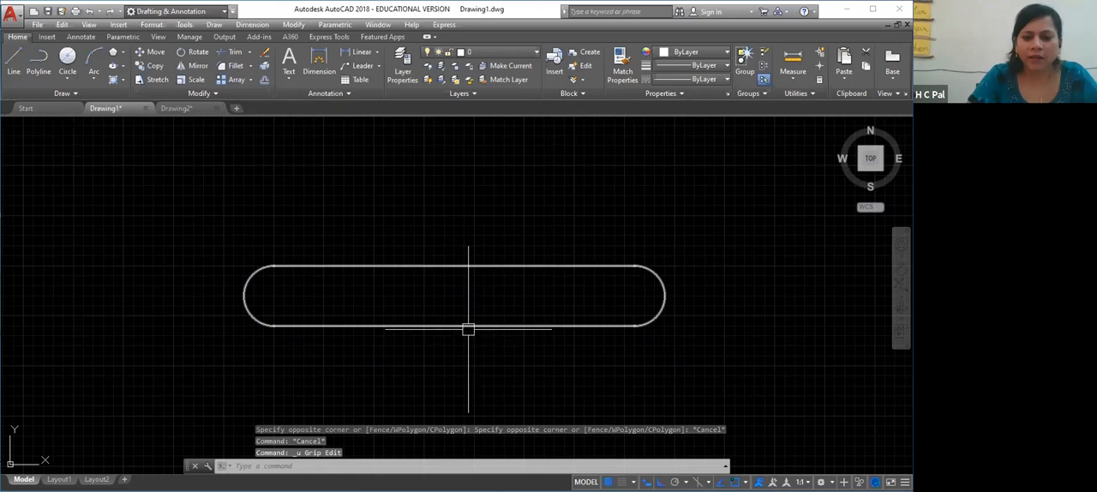
Draw a four-sided rectangular polyline about 11'-8" wide beside the slot's left end, ending at its start point
{"action": "left_click", "coordinate": [38, 60]}
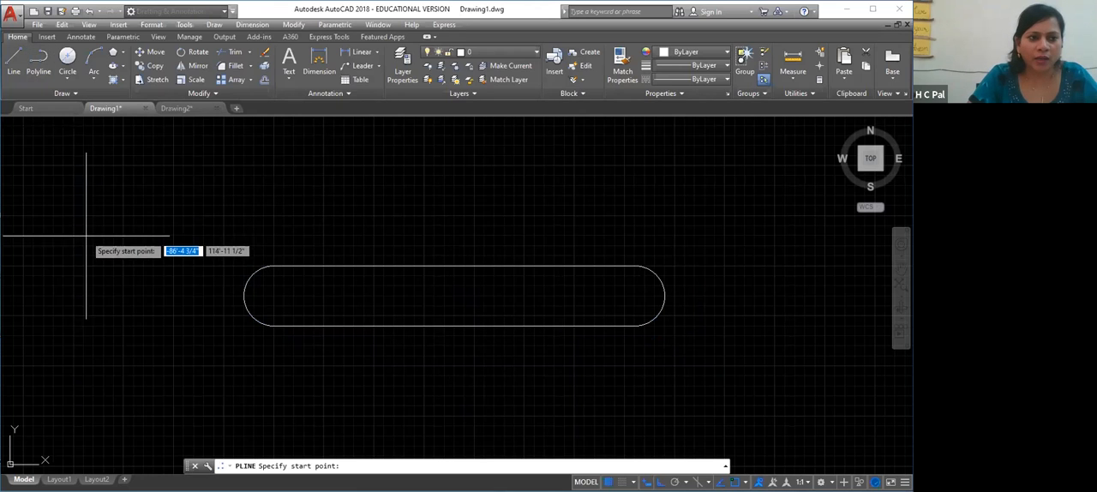
{"action": "left_click", "coordinate": [80, 284]}
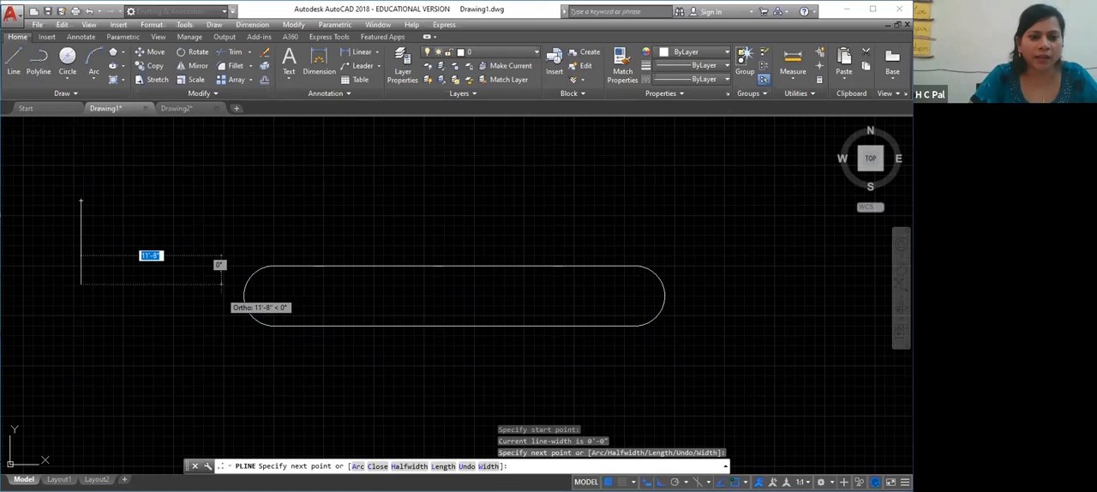
{"action": "left_click", "coordinate": [221, 290]}
{"action": "left_click", "coordinate": [221, 200]}
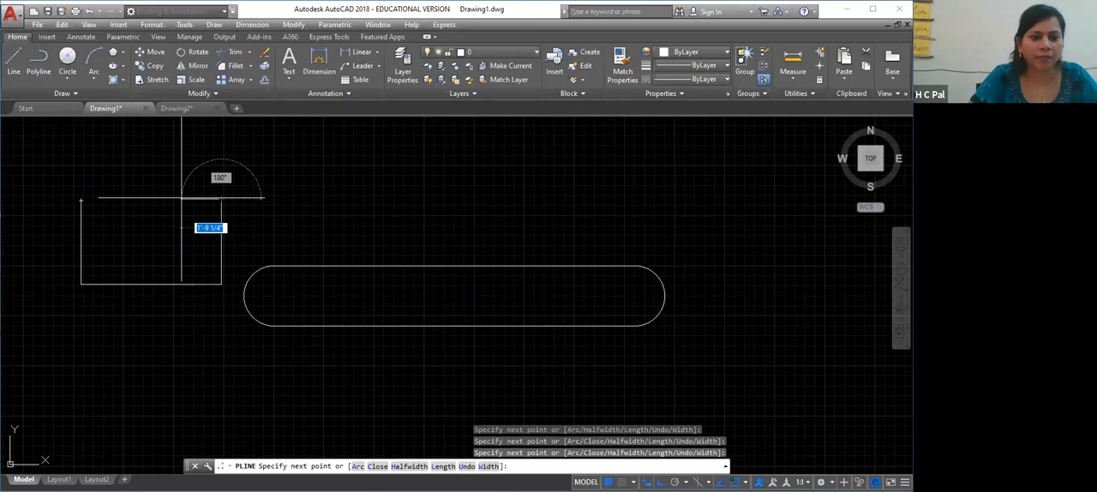
{"action": "left_click", "coordinate": [80, 200]}
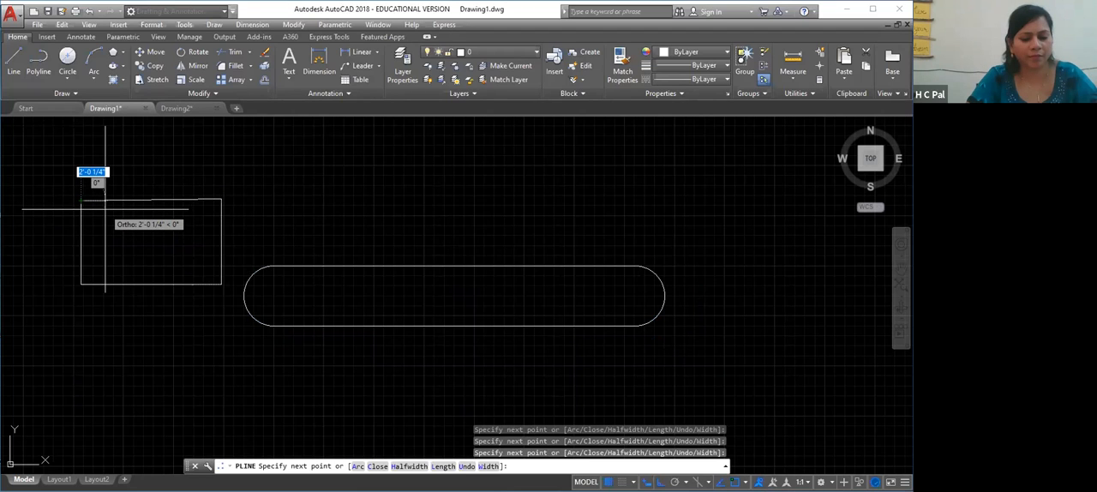
{"action": "key", "text": "Return"}
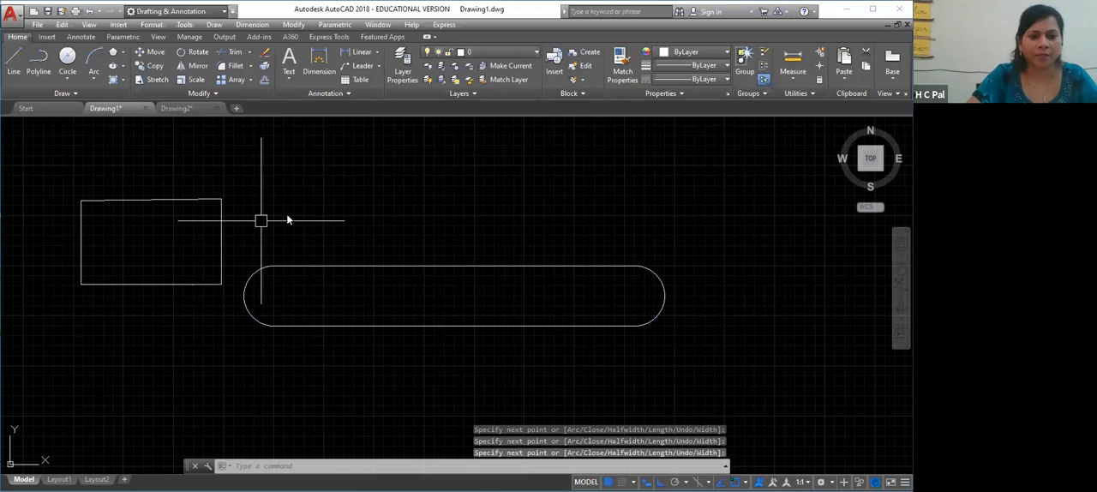
Erase the rectangular polyline beside the slot's left end
{"action": "right_click", "coordinate": [261, 221]}
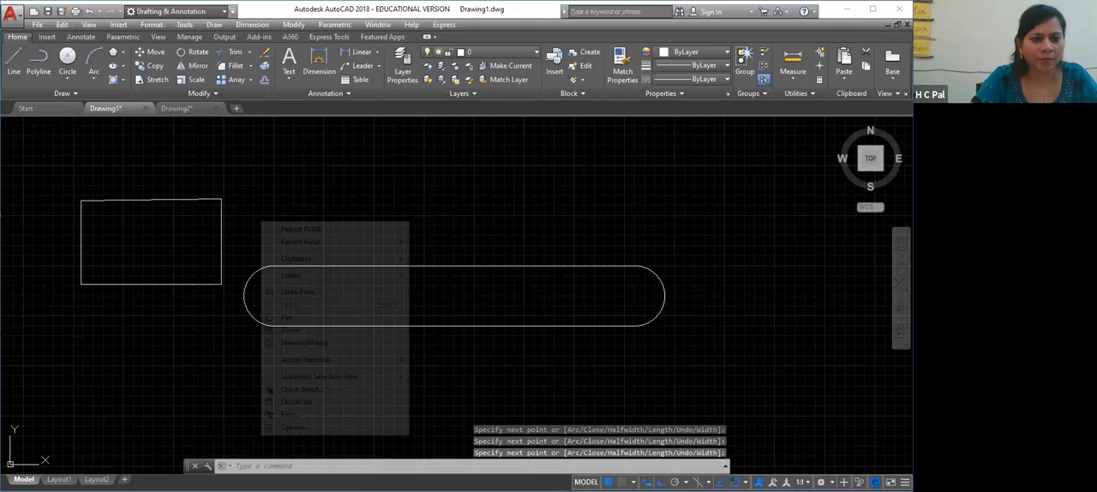
{"action": "left_click", "coordinate": [135, 196]}
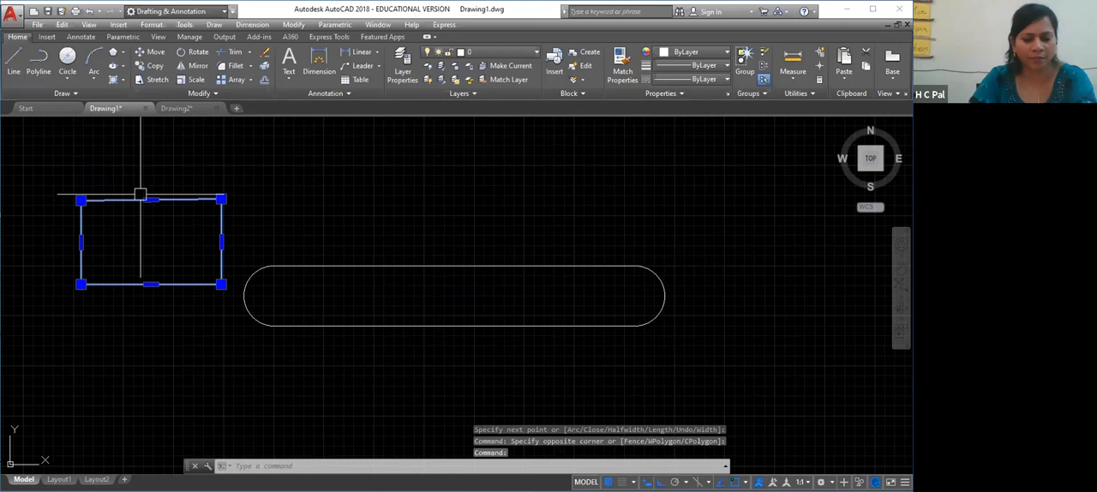
{"action": "key", "text": "Delete"}
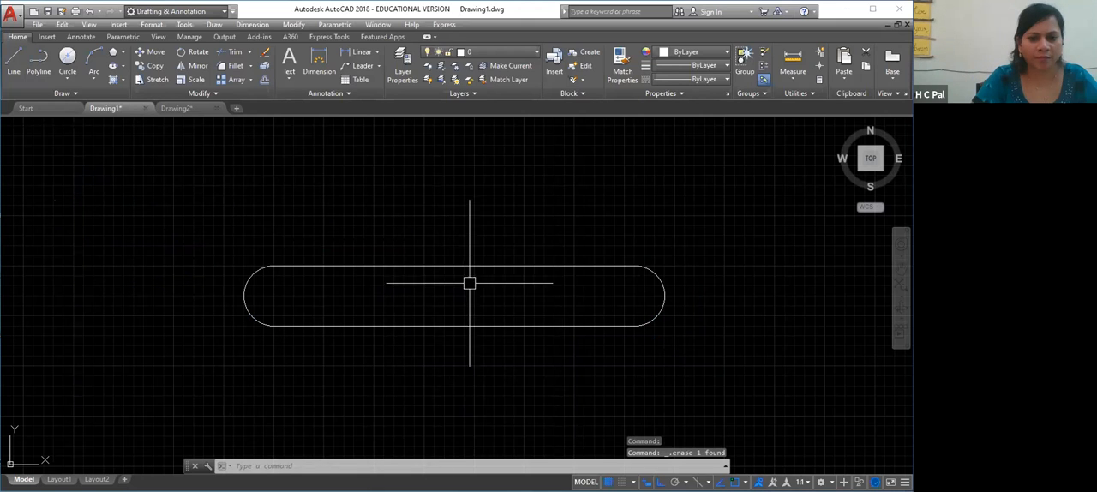
Draw a larger four-sided rectangular polyline in the empty space above the slot, ending at its start point
{"action": "right_click", "coordinate": [476, 244]}
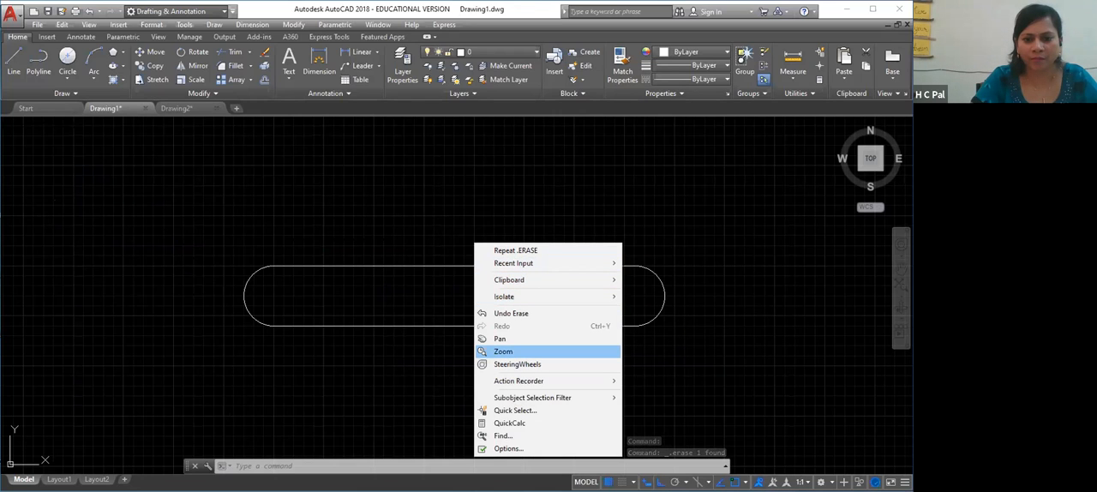
{"action": "left_click", "coordinate": [499, 338]}
{"action": "left_click_drag", "start_coordinate": [598, 180], "coordinate": [508, 307]}
{"action": "right_click", "coordinate": [508, 307]}
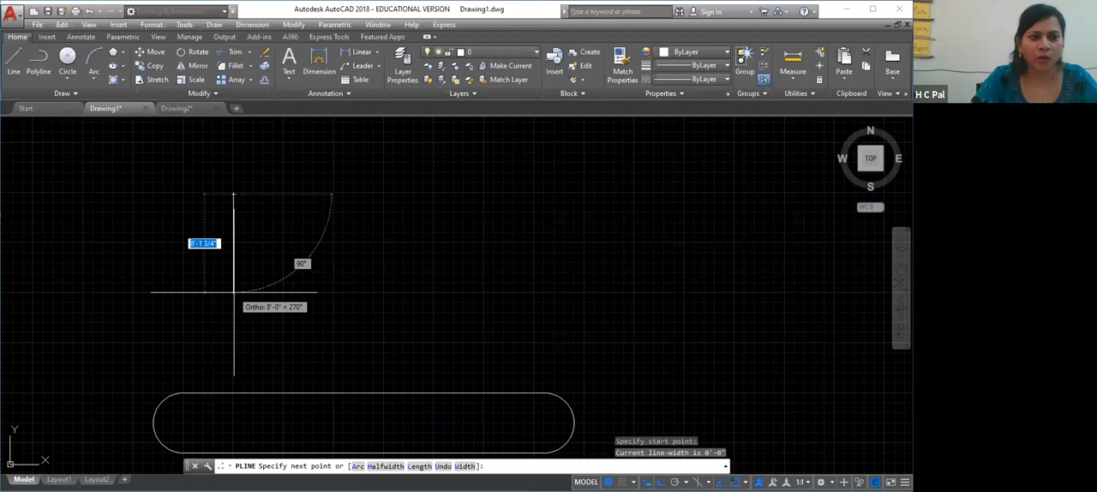
{"action": "left_click", "coordinate": [233, 292]}
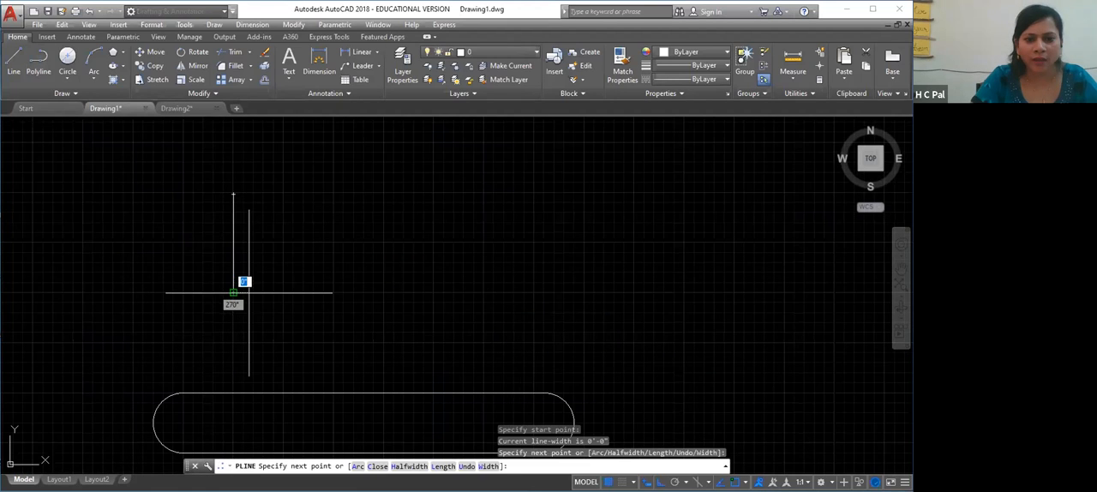
{"action": "left_click", "coordinate": [431, 292]}
{"action": "left_click", "coordinate": [432, 194]}
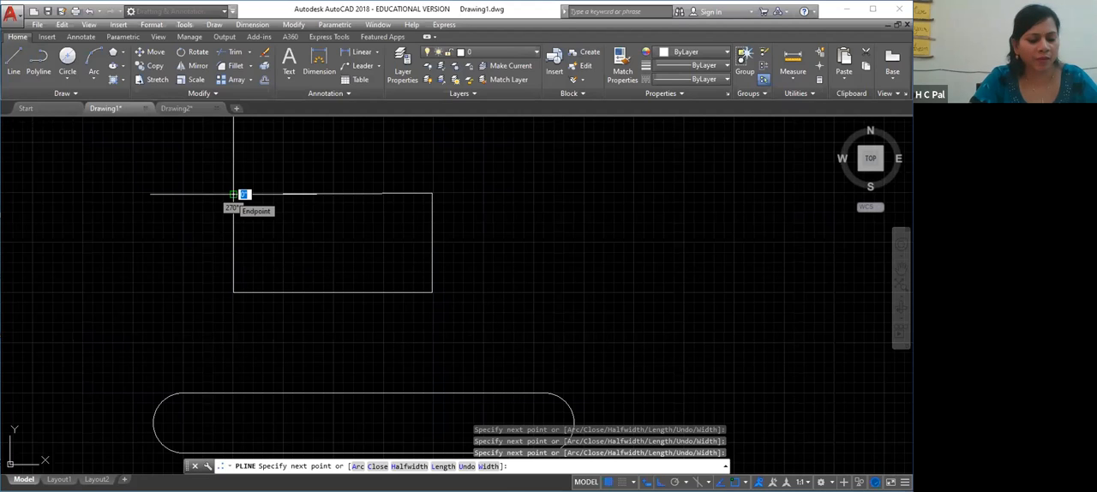
{"action": "left_click", "coordinate": [233, 193]}
{"action": "key", "text": "Escape"}
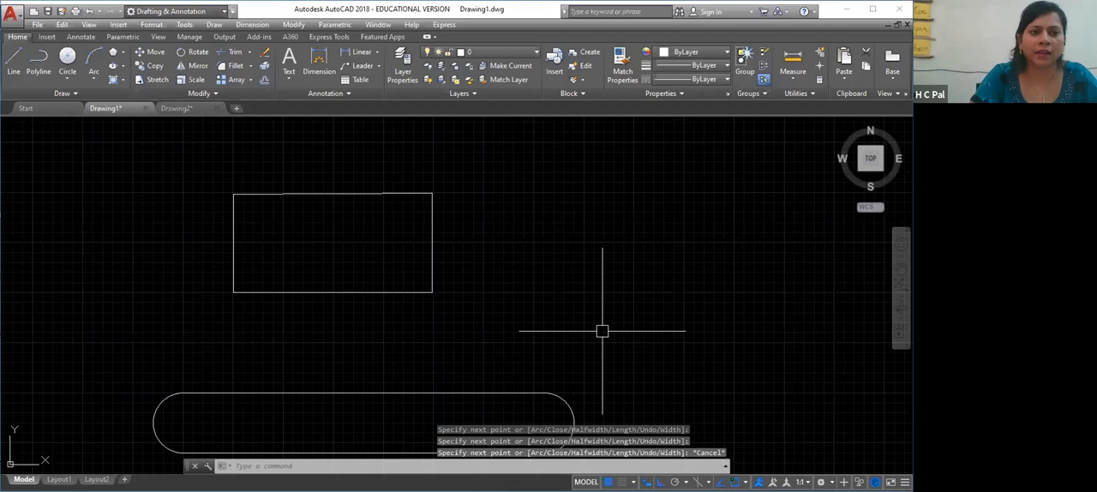
Add a vertex to the rectangle's right side, placed straight outward from its midpoint to form a point
{"action": "left_click", "coordinate": [365, 193]}
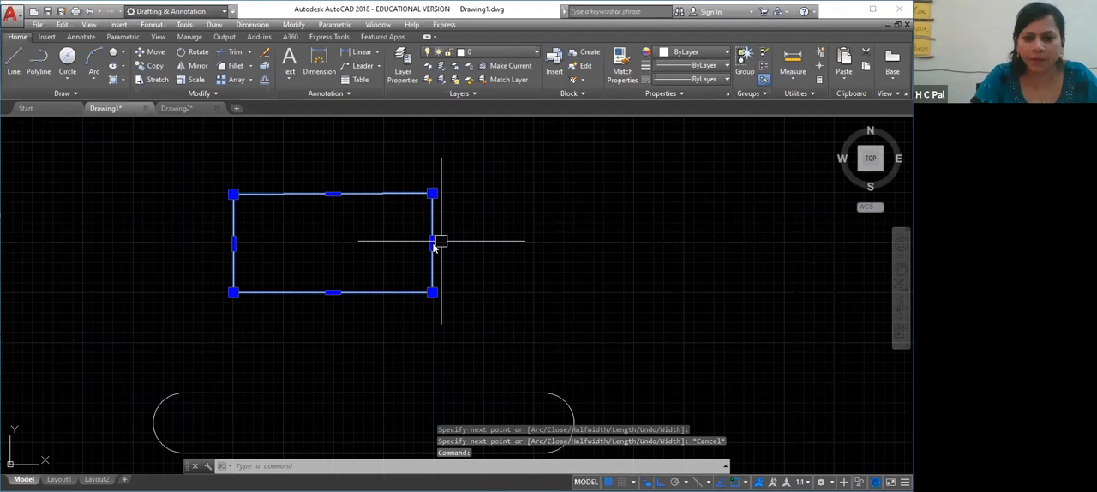
{"action": "mouse_move", "coordinate": [432, 243]}
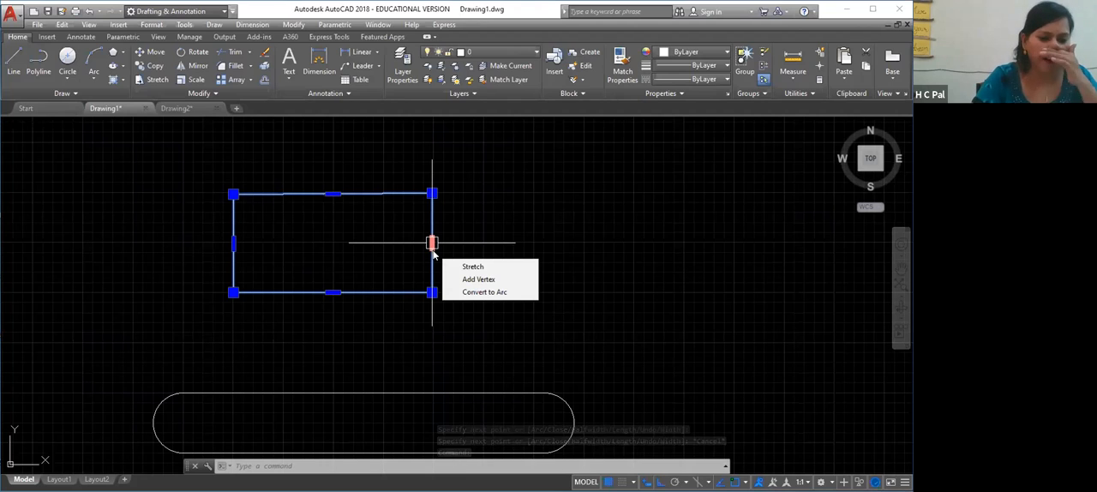
{"action": "left_click", "coordinate": [490, 280]}
{"action": "left_click", "coordinate": [544, 243]}
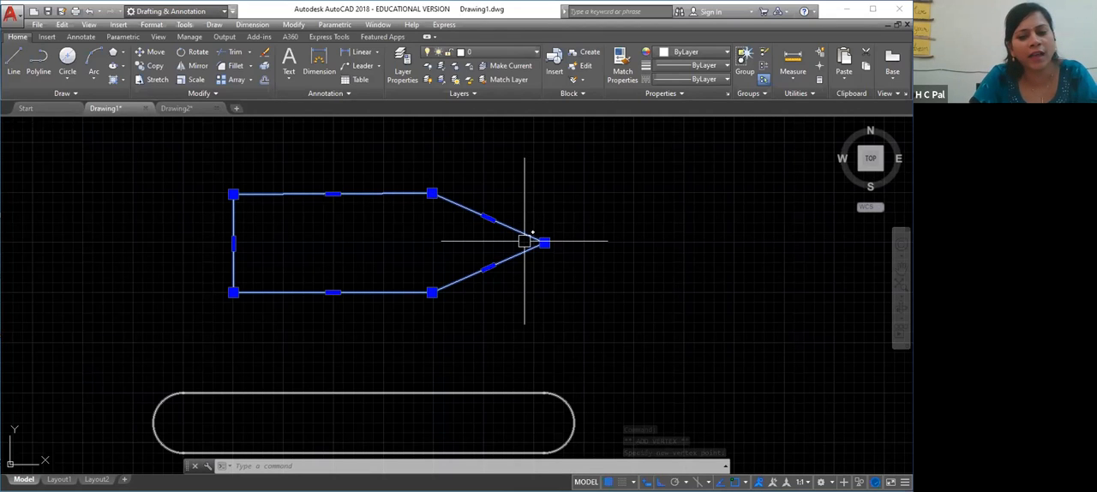
{"action": "left_click", "coordinate": [433, 347]}
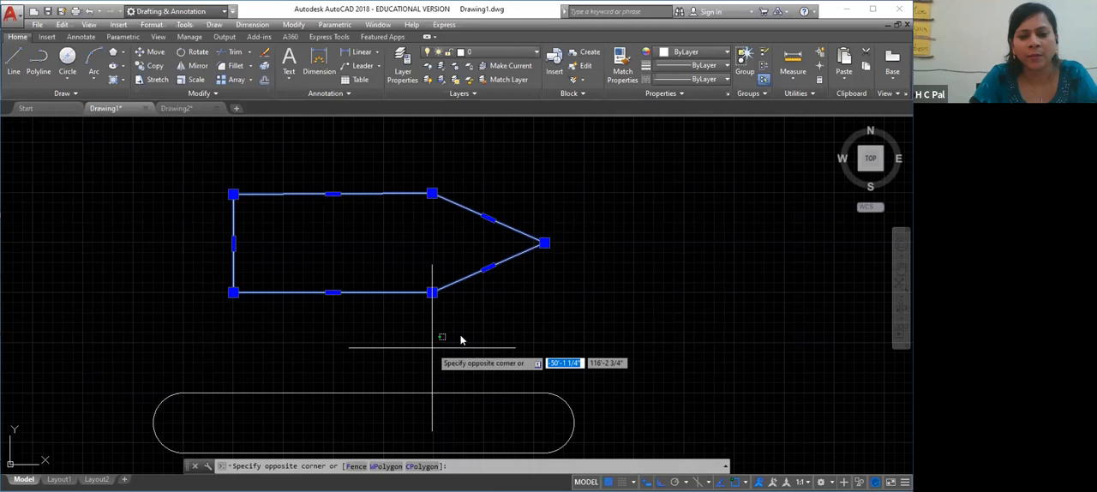
{"action": "right_click", "coordinate": [433, 347]}
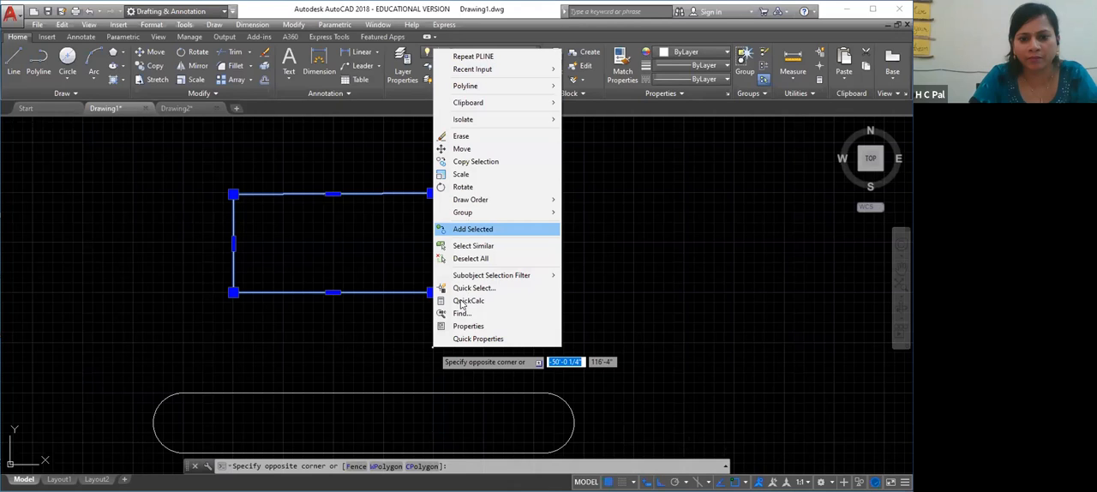
{"action": "left_click", "coordinate": [666, 285]}
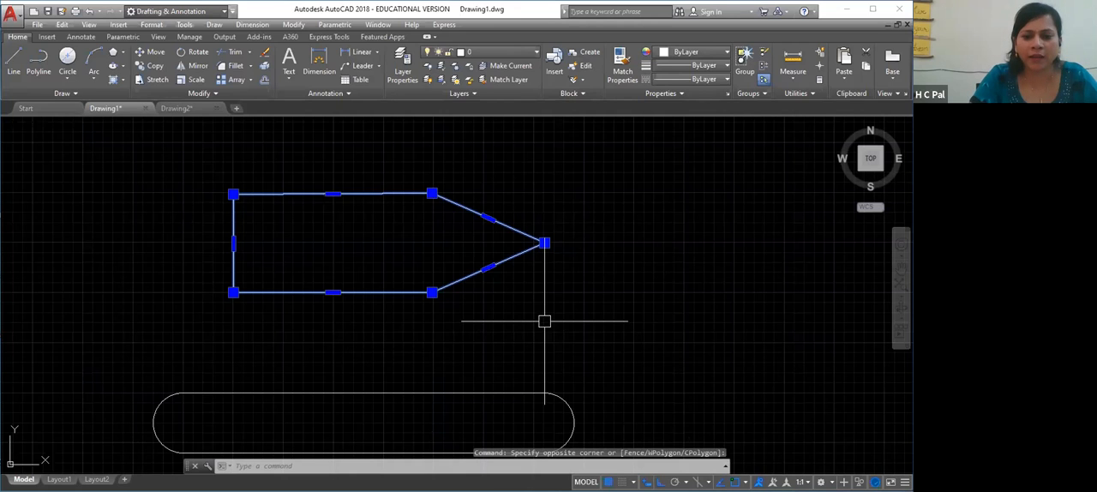
Try adding a vertex to the slot's right-hand arc, placed horizontally outward from its midpoint, and undo the grip edit
{"action": "right_click", "coordinate": [563, 255]}
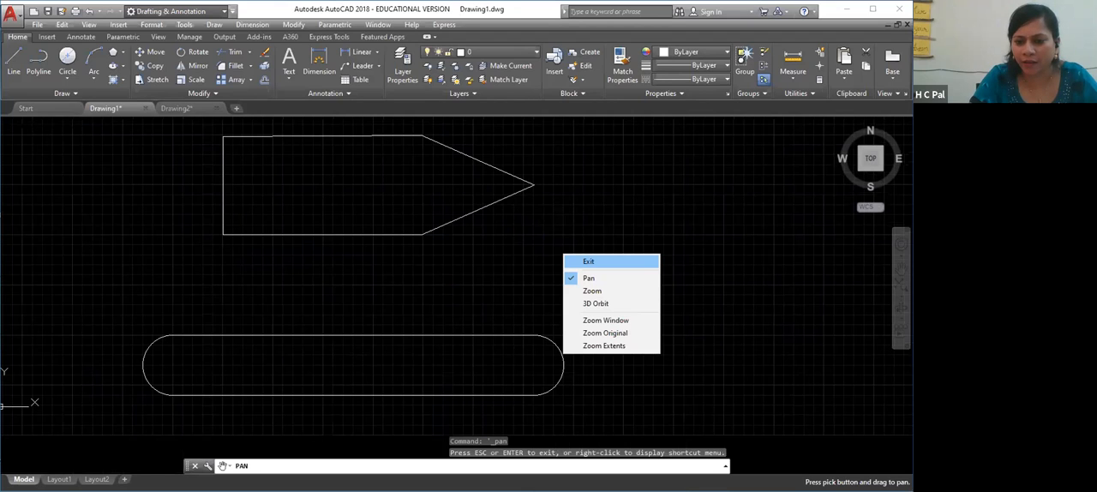
{"action": "left_click", "coordinate": [588, 262]}
{"action": "left_click", "coordinate": [563, 365]}
{"action": "mouse_move", "coordinate": [564, 365]}
{"action": "left_click", "coordinate": [608, 399]}
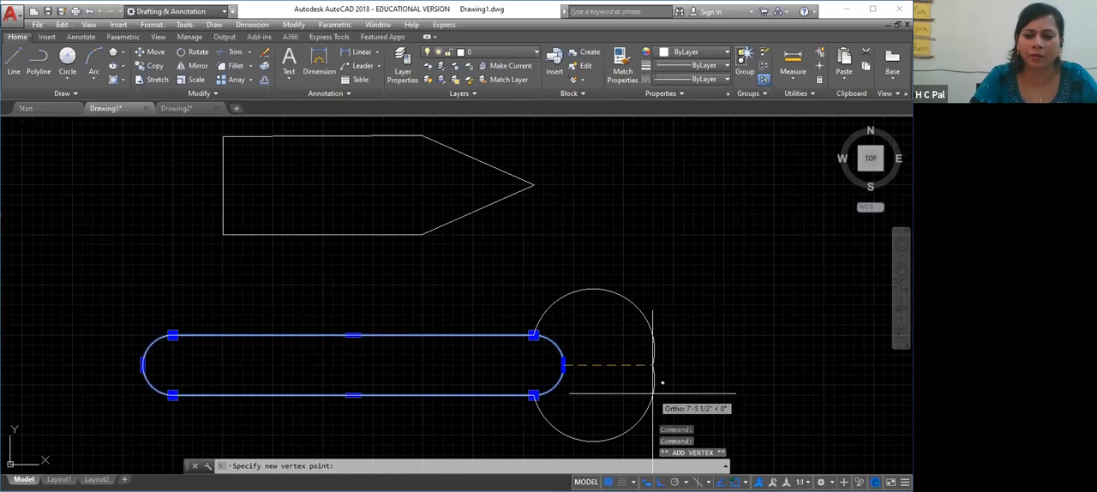
{"action": "left_click", "coordinate": [624, 383]}
{"action": "left_click", "coordinate": [683, 373]}
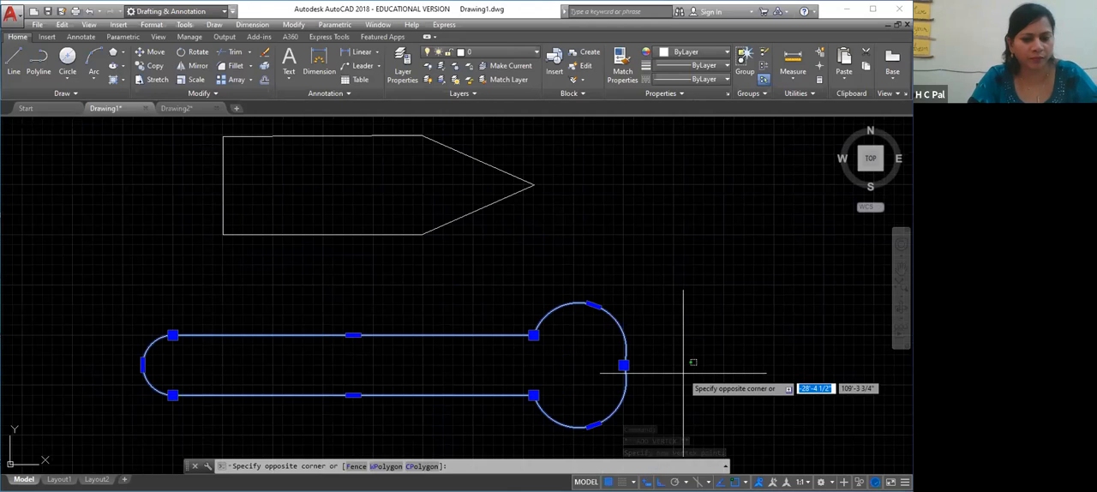
{"action": "key", "text": "ctrl+z"}
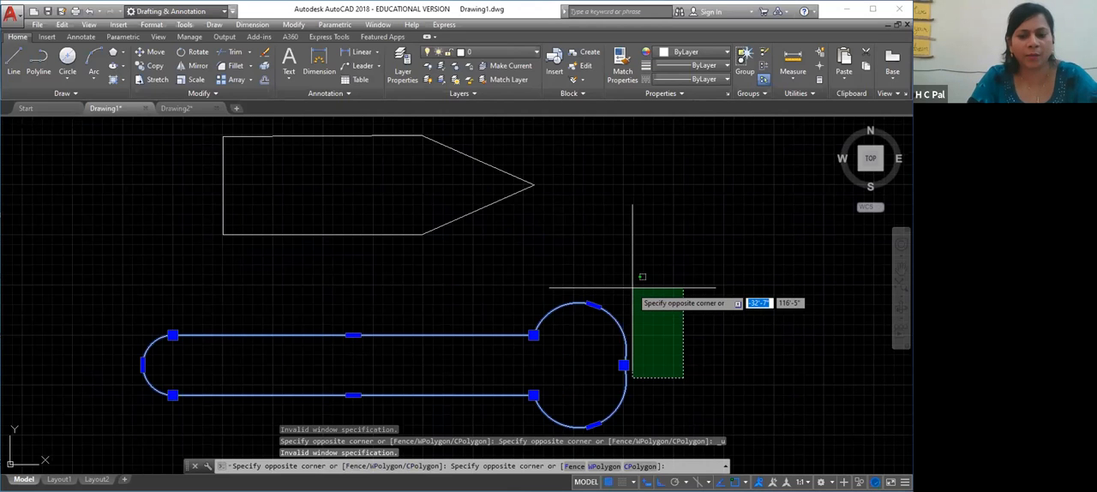
{"action": "key", "text": "Escape"}
{"action": "key", "text": "Escape"}
{"action": "key", "text": "ctrl+z"}
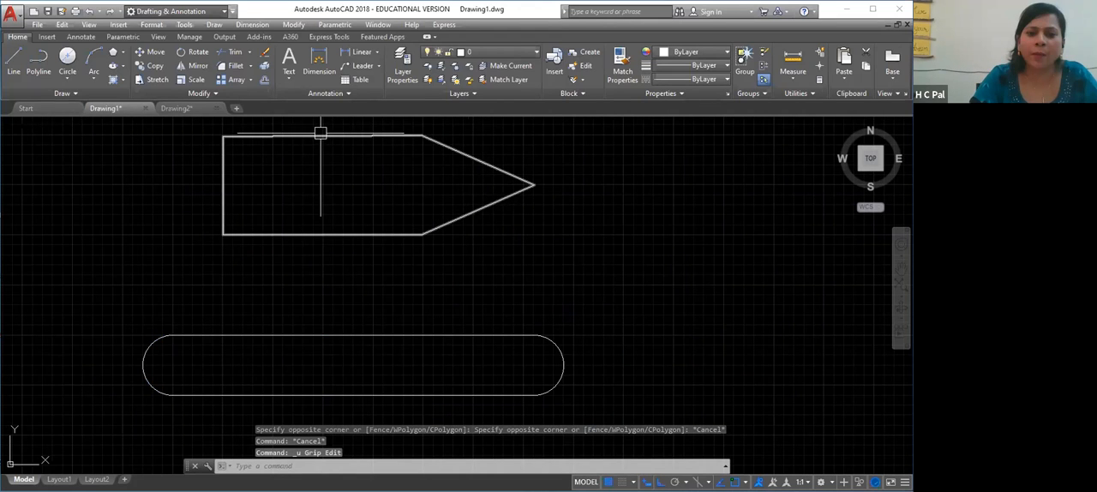
Add a vertex to the pointed polyline's upper sloped segment, placed straight above the segment's midpoint
{"action": "right_click", "coordinate": [456, 298]}
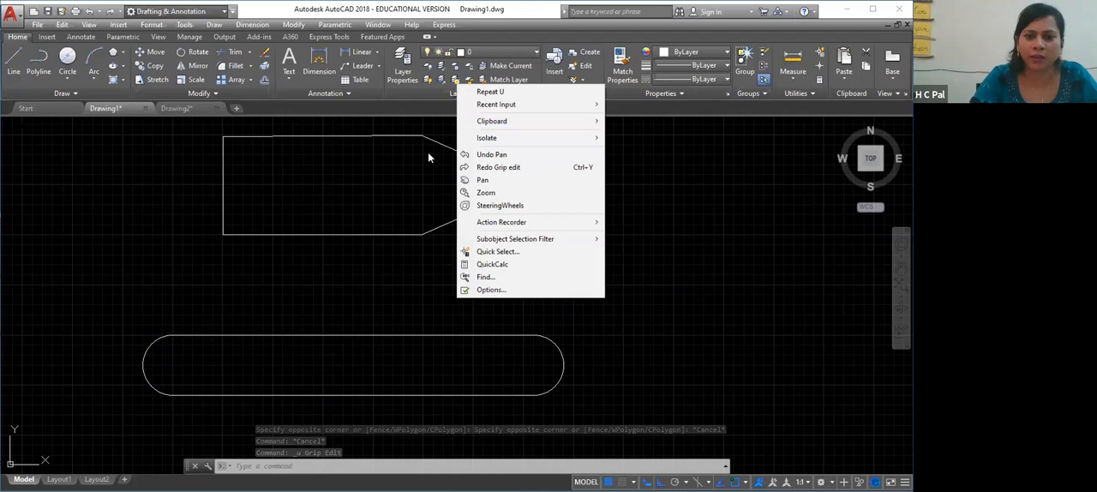
{"action": "left_click", "coordinate": [481, 180]}
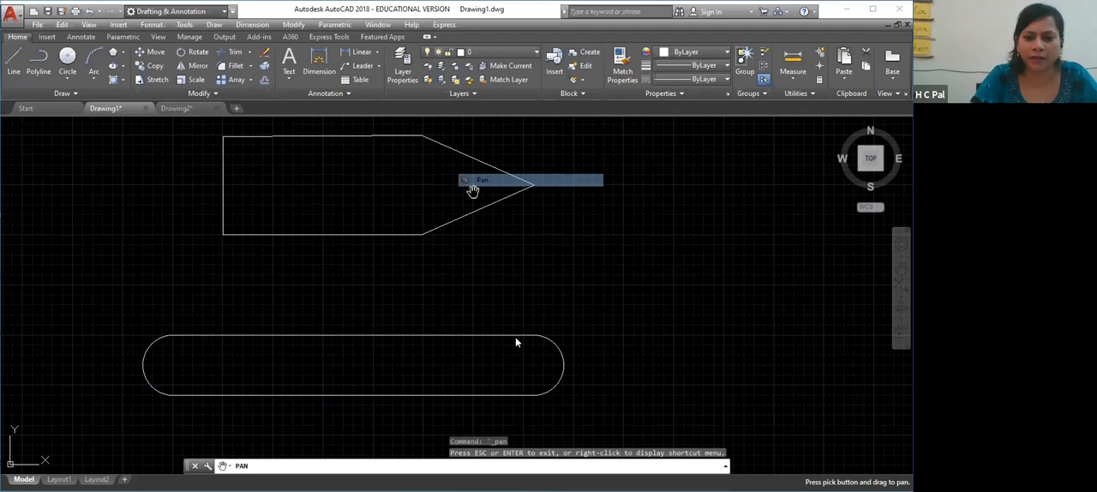
{"action": "left_click_drag", "start_coordinate": [475, 216], "coordinate": [483, 331]}
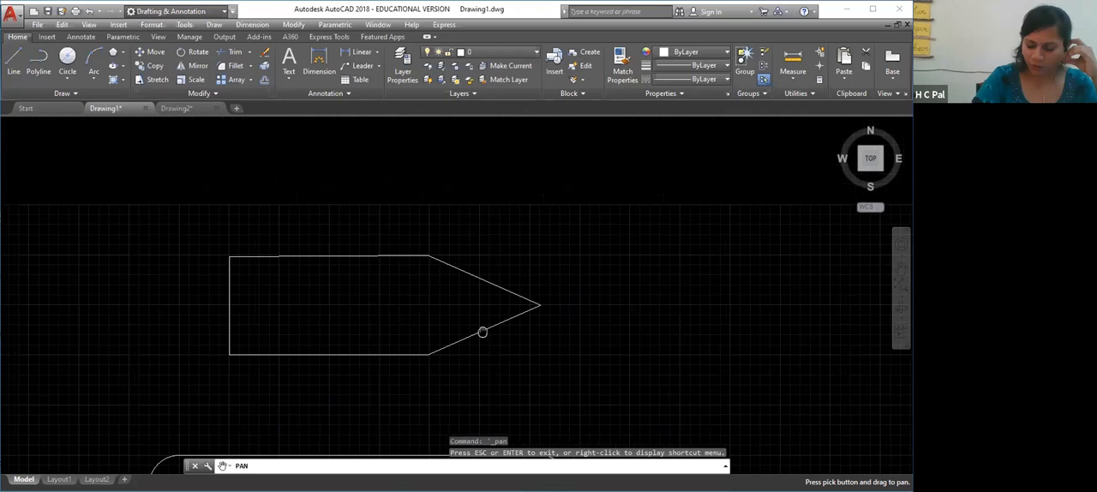
{"action": "key", "text": "Escape"}
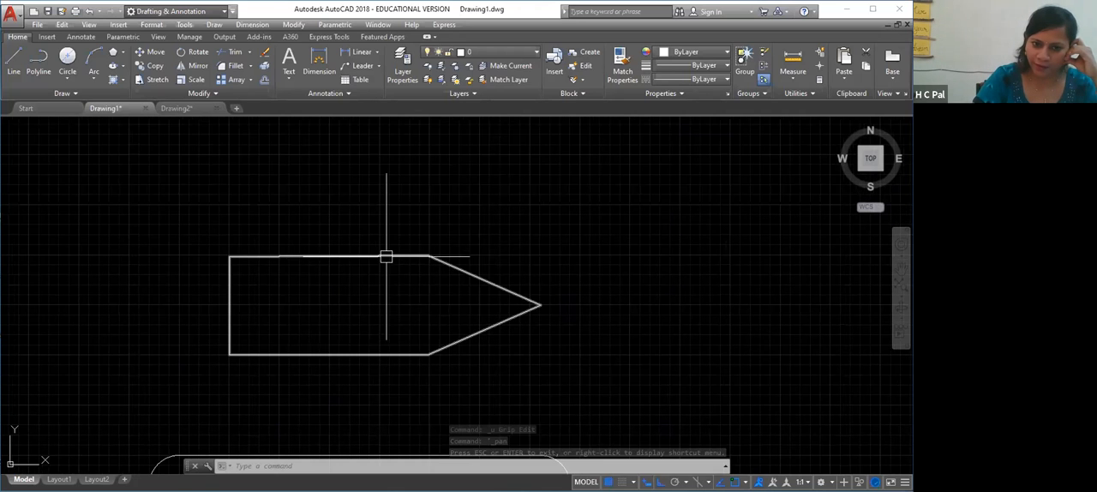
{"action": "left_click", "coordinate": [539, 304]}
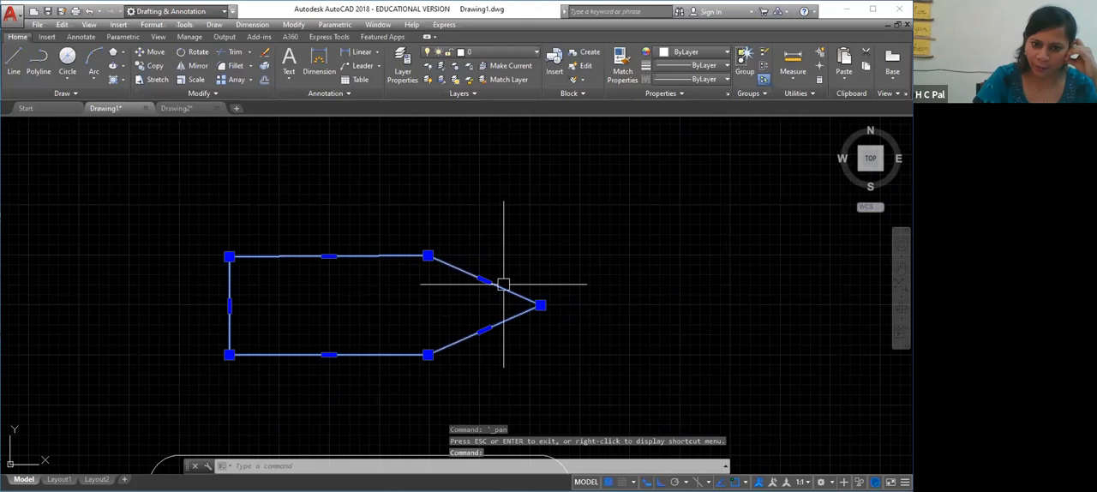
{"action": "mouse_move", "coordinate": [484, 281]}
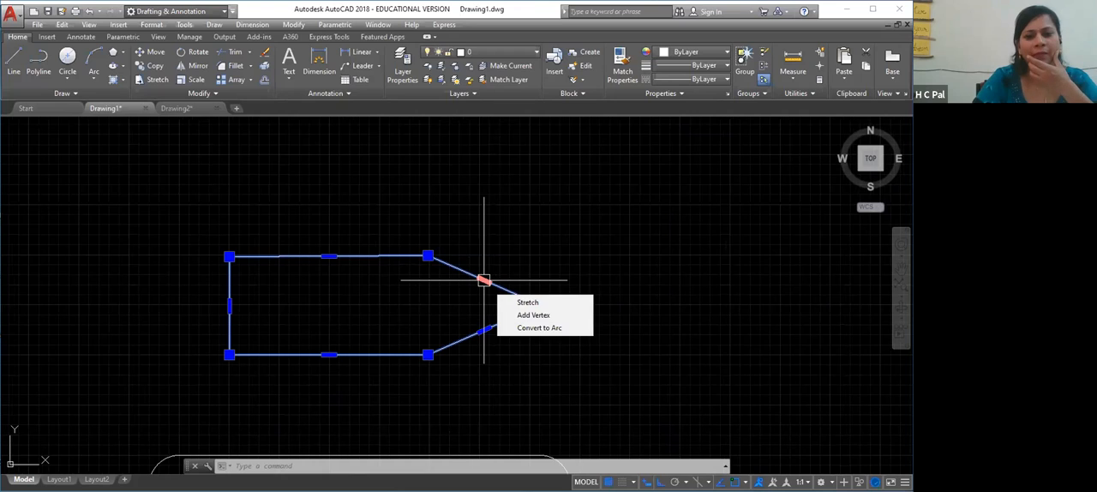
{"action": "left_click", "coordinate": [532, 314]}
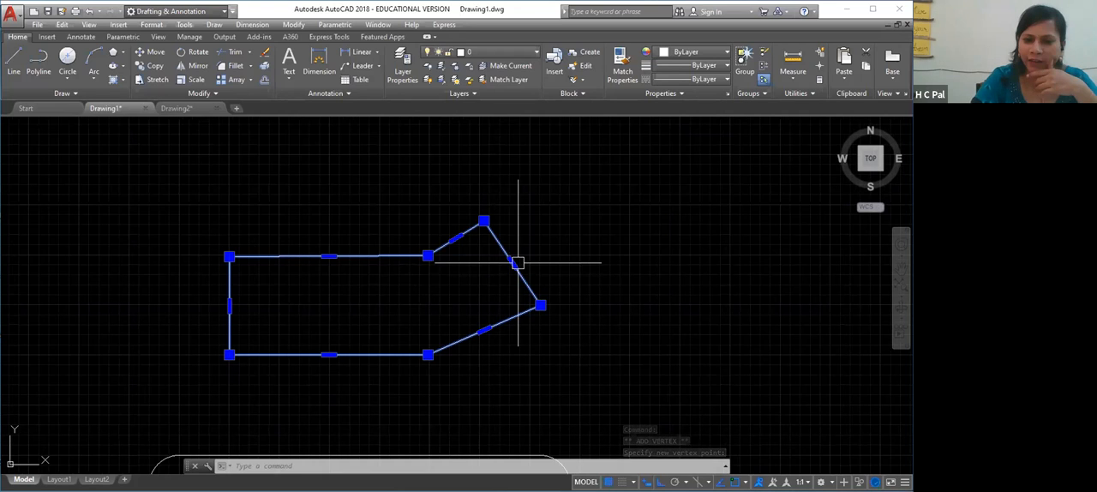
Turn Ortho off and add a vertex to the polyline's steep right-hand segment, placed diagonally up and outward from its midpoint
{"action": "mouse_move", "coordinate": [513, 263]}
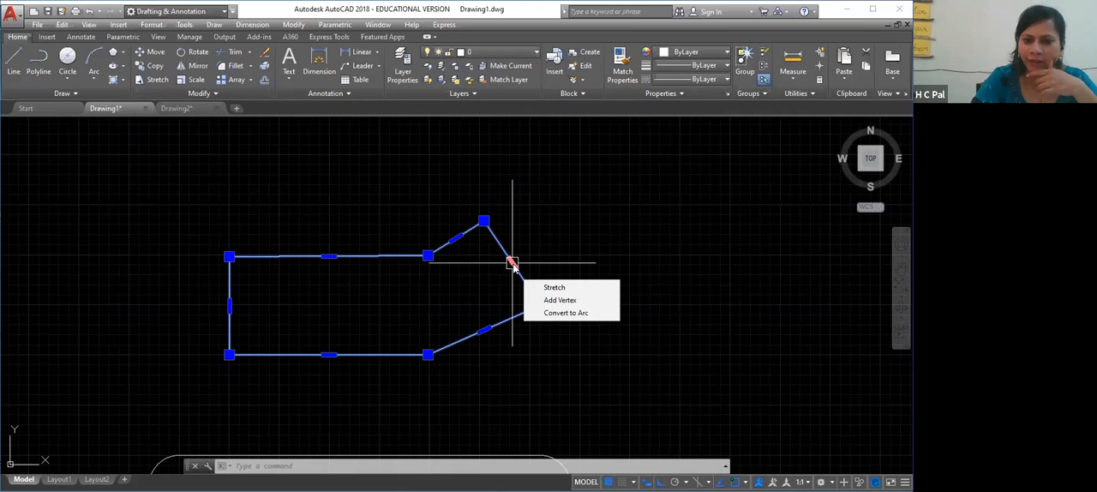
{"action": "left_click", "coordinate": [572, 301]}
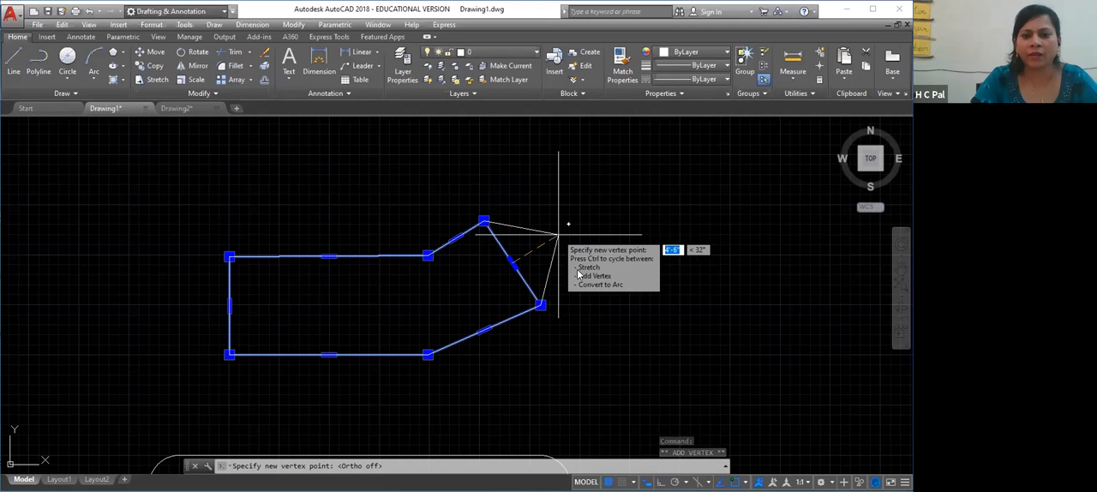
{"action": "key", "text": "F8"}
{"action": "left_click", "coordinate": [557, 233]}
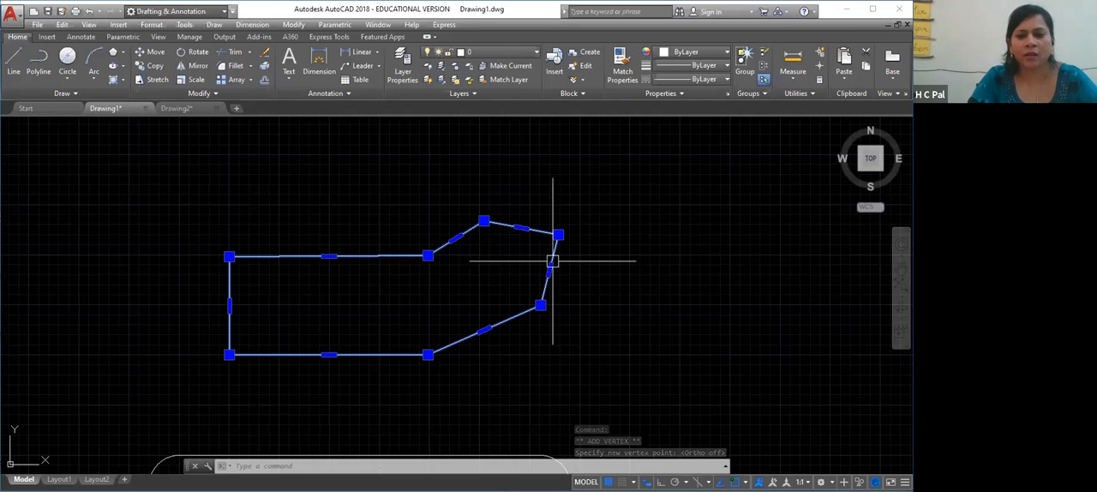
{"action": "key", "text": "Escape"}
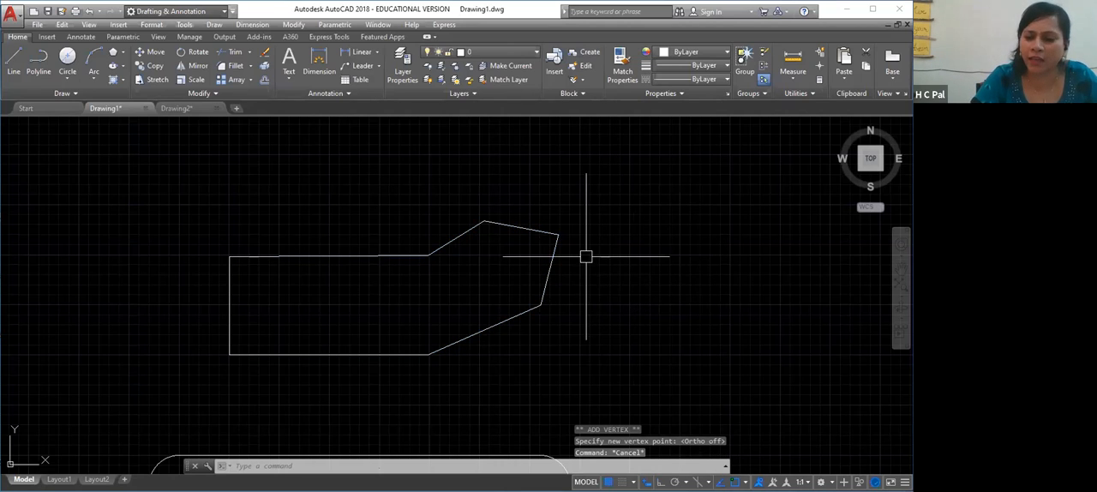
Convert the polyline's short upper-right segment to an arc bulging upward, and clear the selection
{"action": "left_click", "coordinate": [385, 255]}
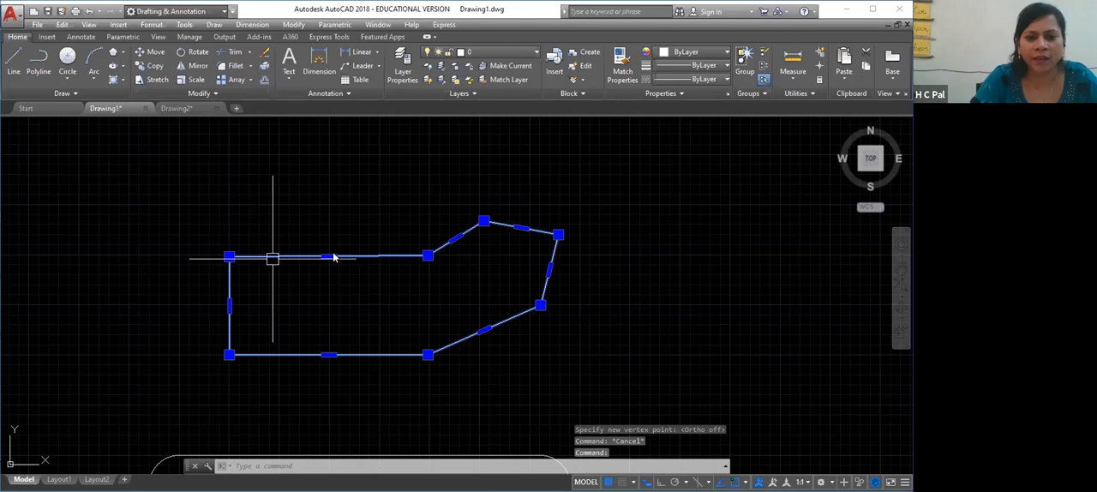
{"action": "mouse_move", "coordinate": [333, 257]}
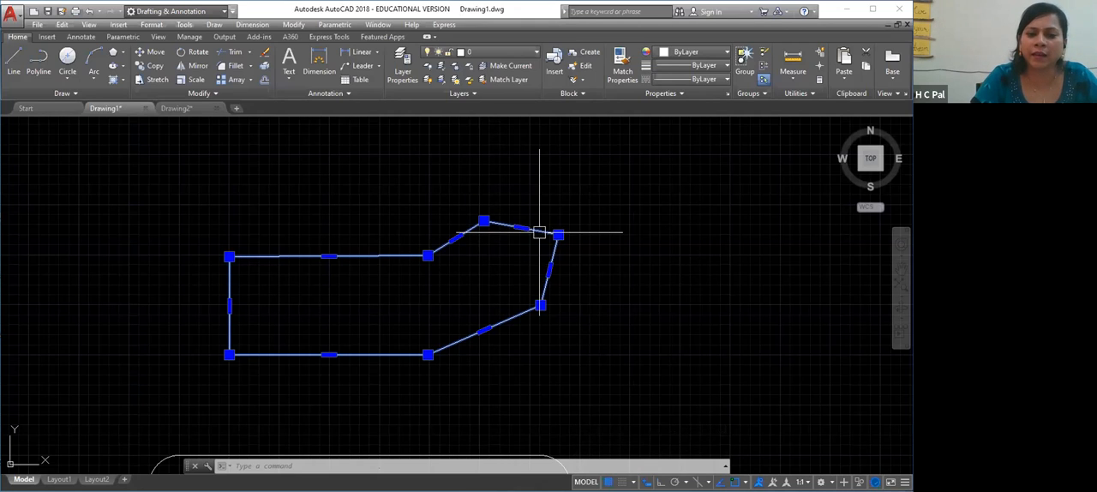
{"action": "mouse_move", "coordinate": [521, 228]}
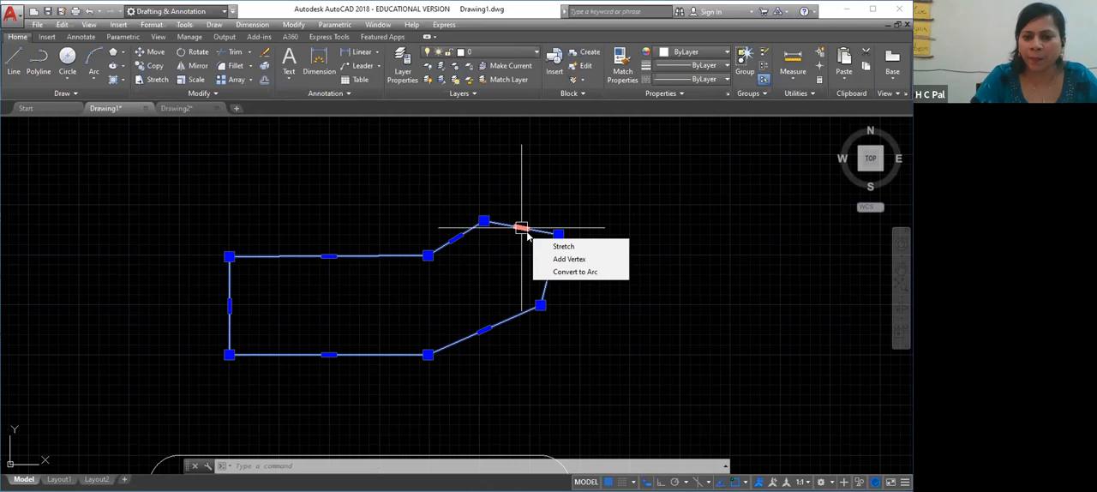
{"action": "left_click", "coordinate": [574, 272]}
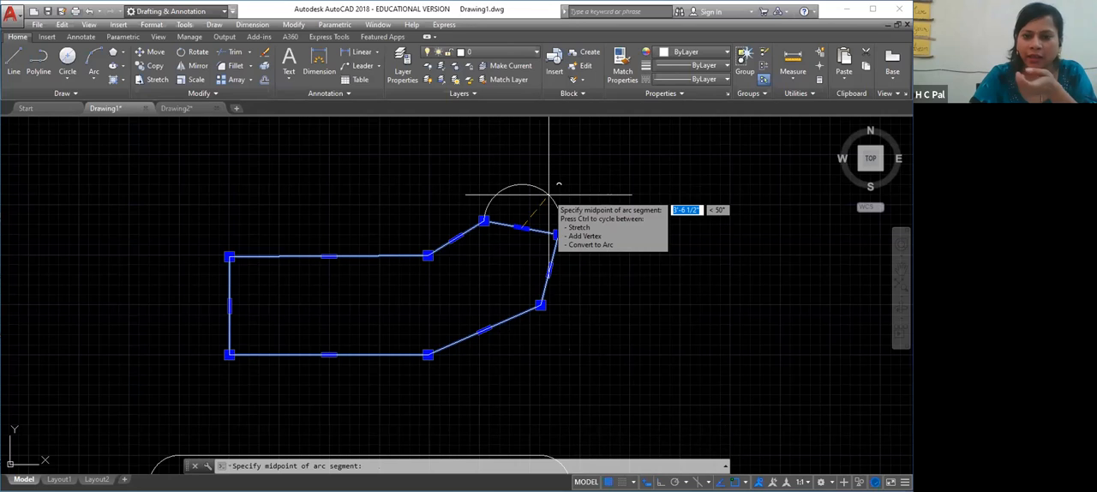
{"action": "left_click", "coordinate": [536, 186]}
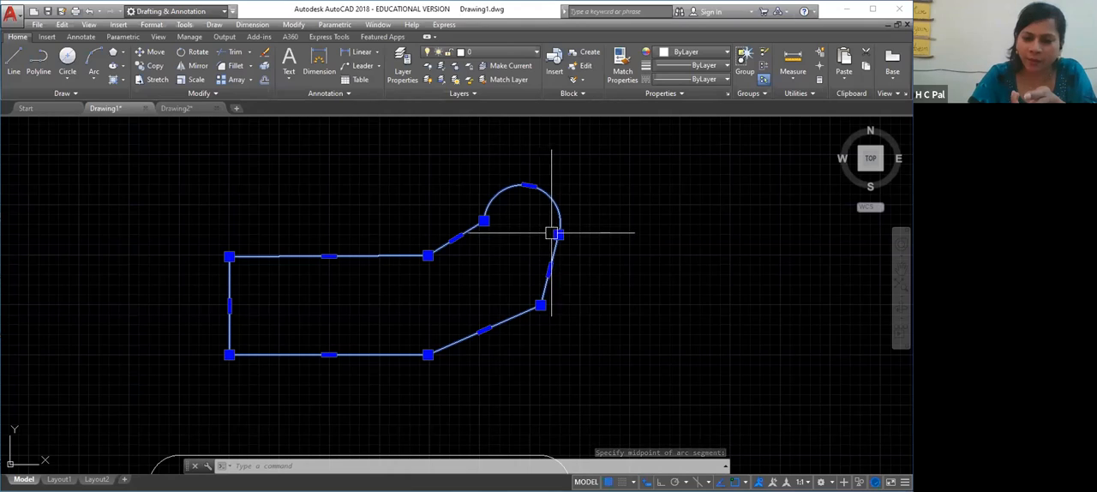
{"action": "mouse_move", "coordinate": [557, 234]}
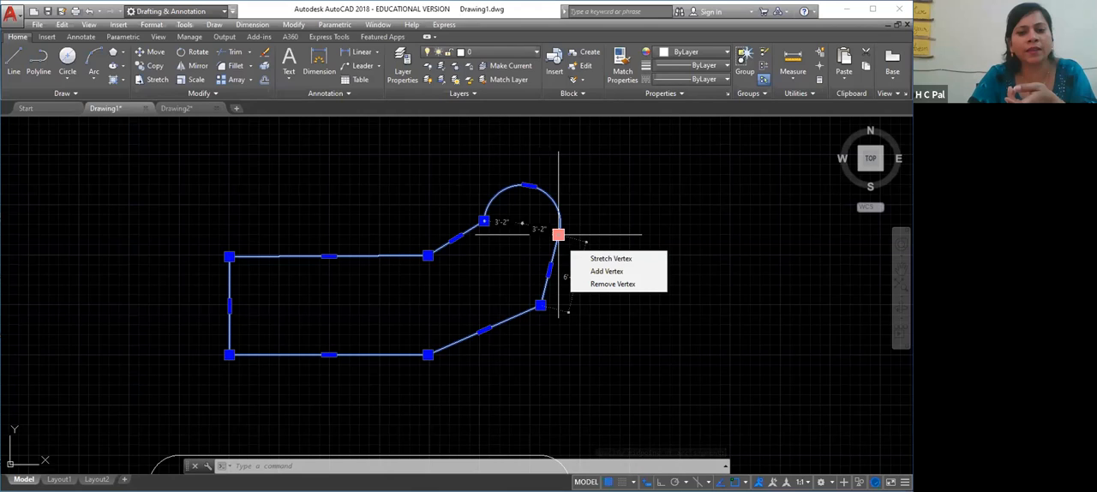
{"action": "key", "text": "Escape"}
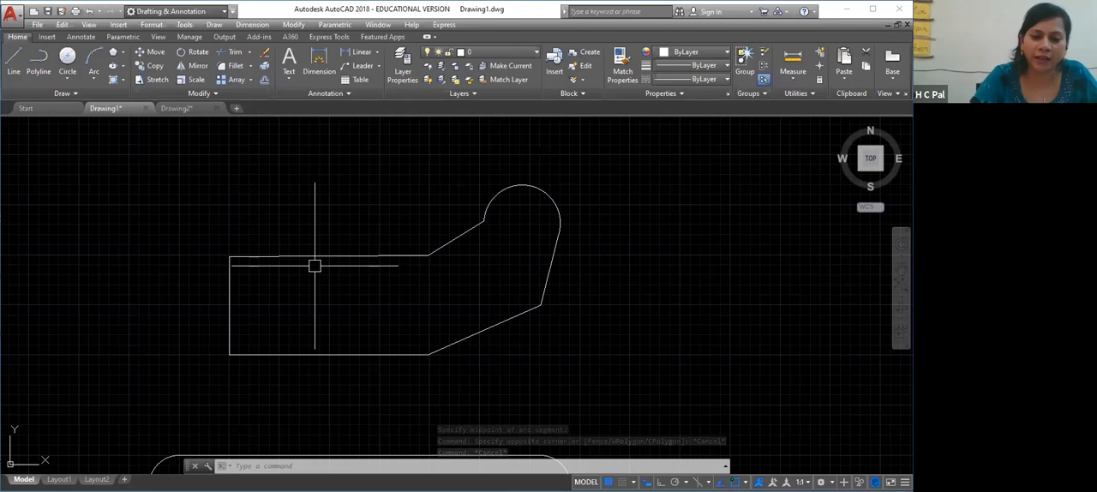
Stretch the polyline's vertical left side outward by its midpoint, away from the end of the upper edge
{"action": "left_click", "coordinate": [229, 296]}
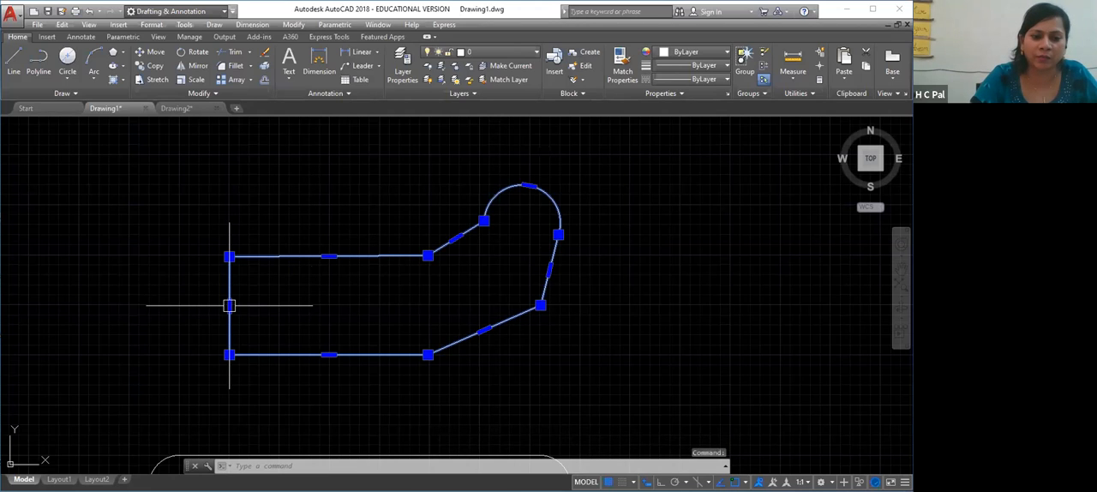
{"action": "mouse_move", "coordinate": [229, 305]}
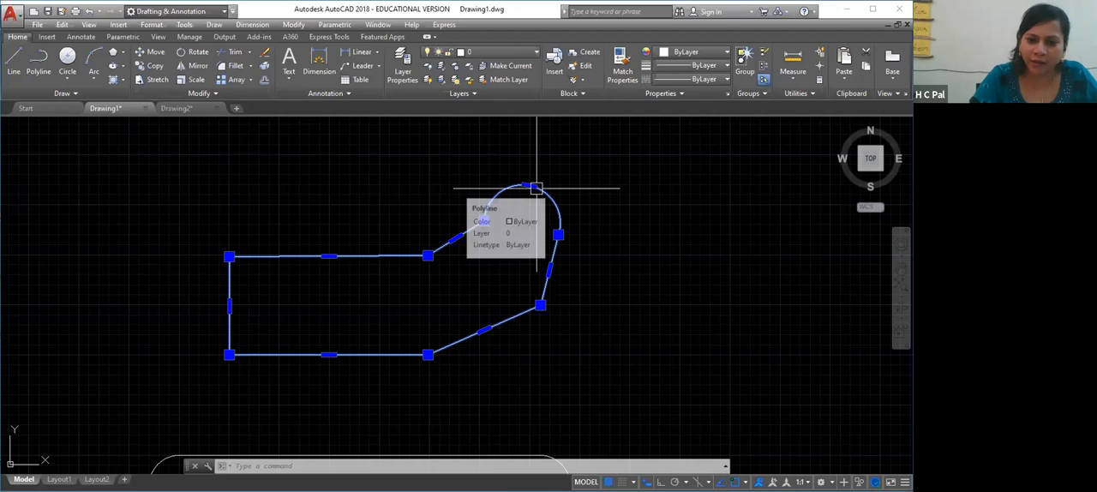
{"action": "mouse_move", "coordinate": [549, 269]}
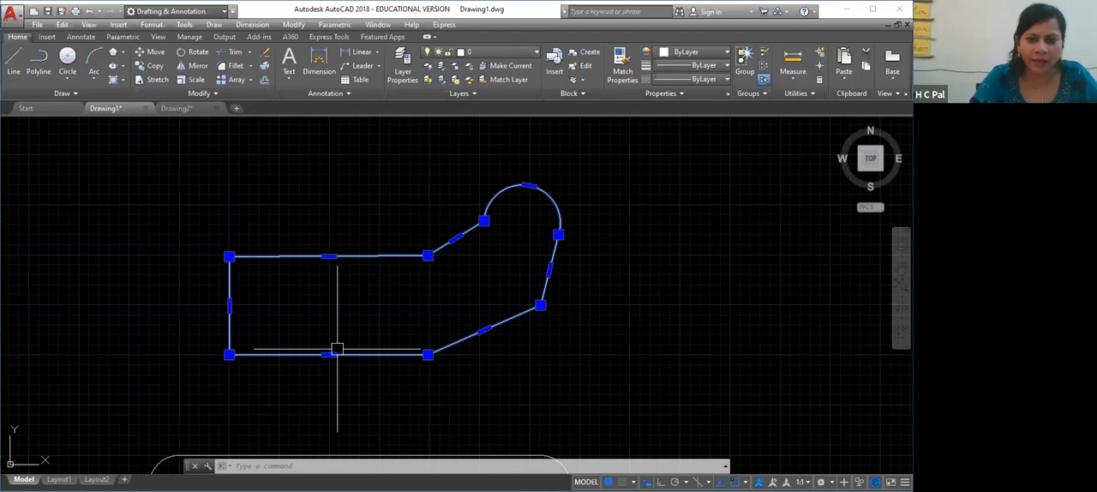
{"action": "left_click", "coordinate": [229, 305]}
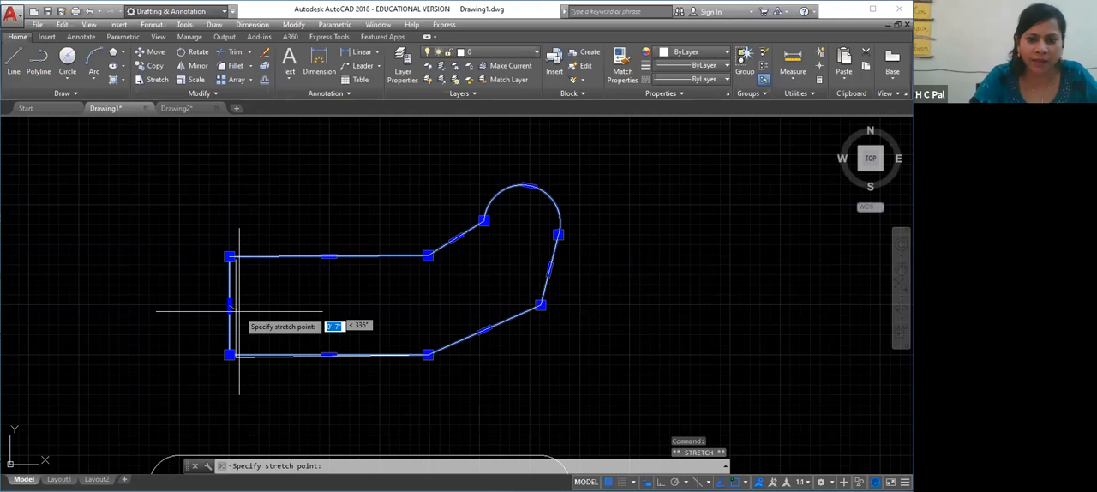
{"action": "key", "text": "Down"}
{"action": "key", "text": "Escape"}
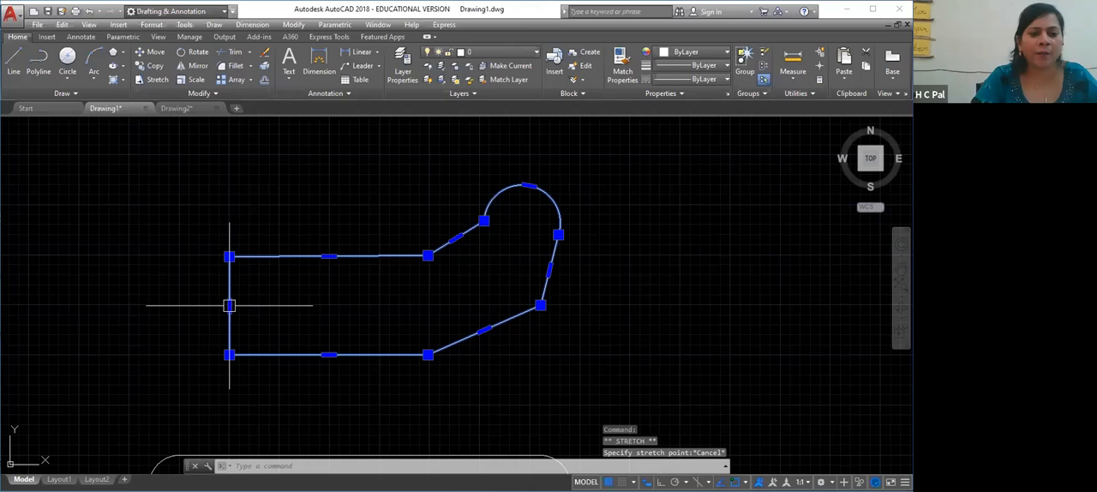
{"action": "mouse_move", "coordinate": [229, 305]}
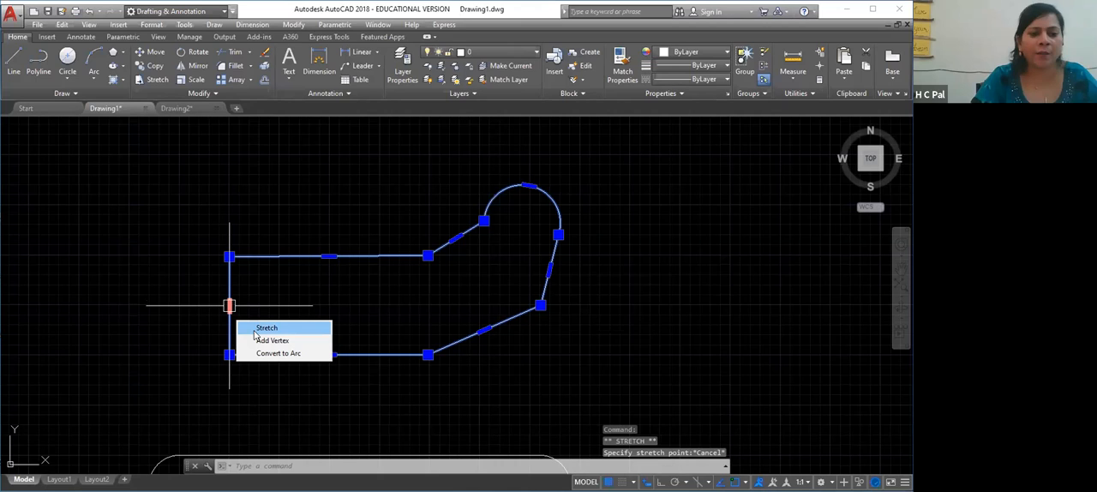
{"action": "left_click", "coordinate": [261, 329]}
{"action": "left_click", "coordinate": [131, 309]}
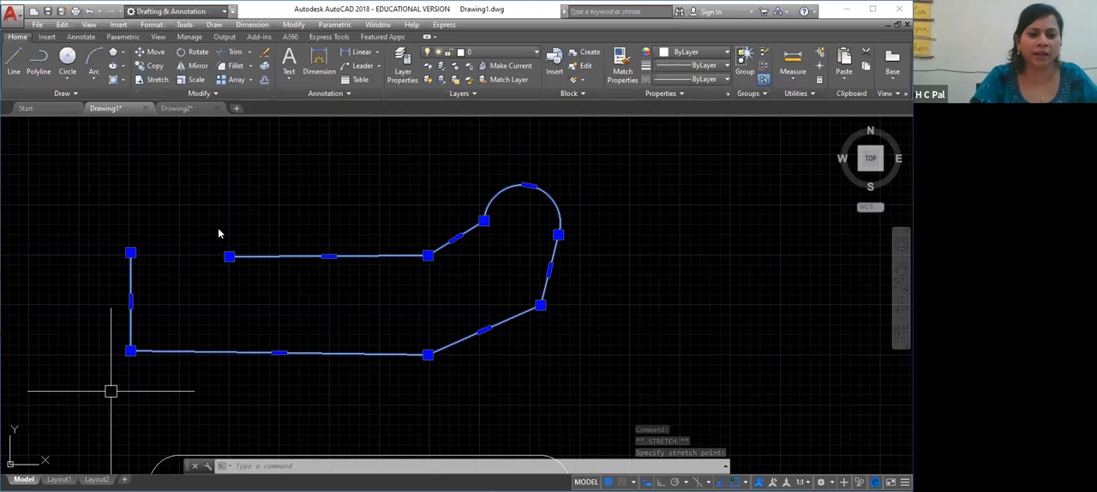
{"action": "key", "text": "Escape"}
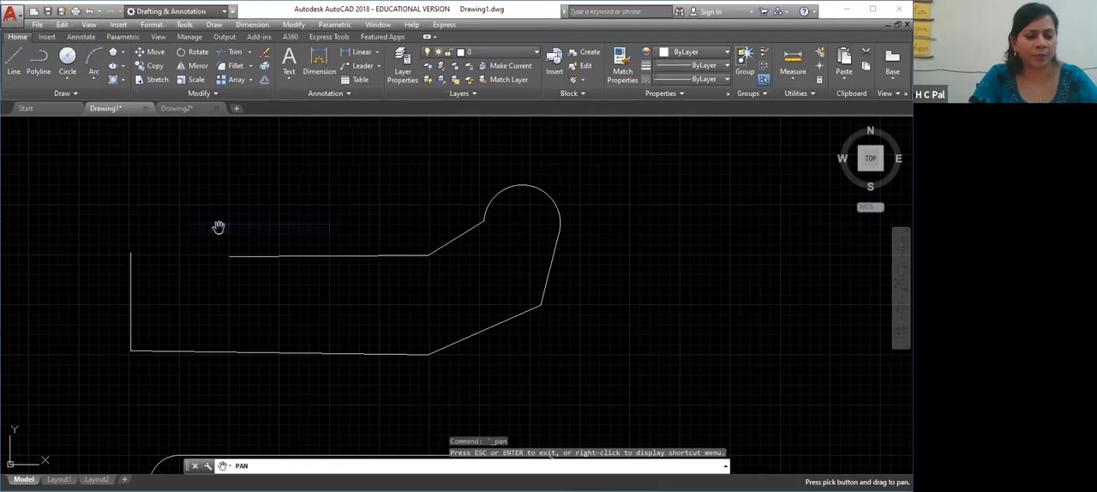
Erase the edited polyline above the slot
{"action": "key", "text": "Escape"}
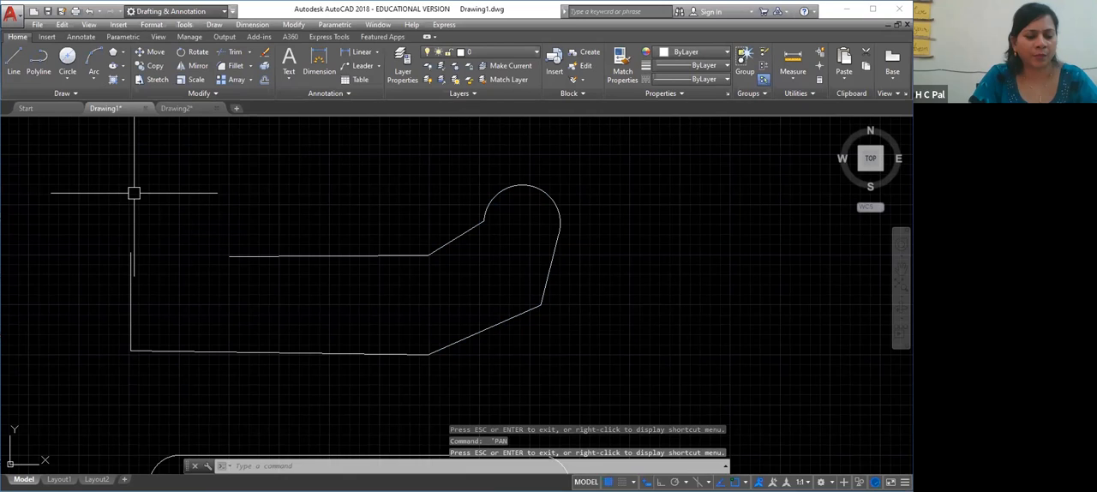
{"action": "key", "text": "Return"}
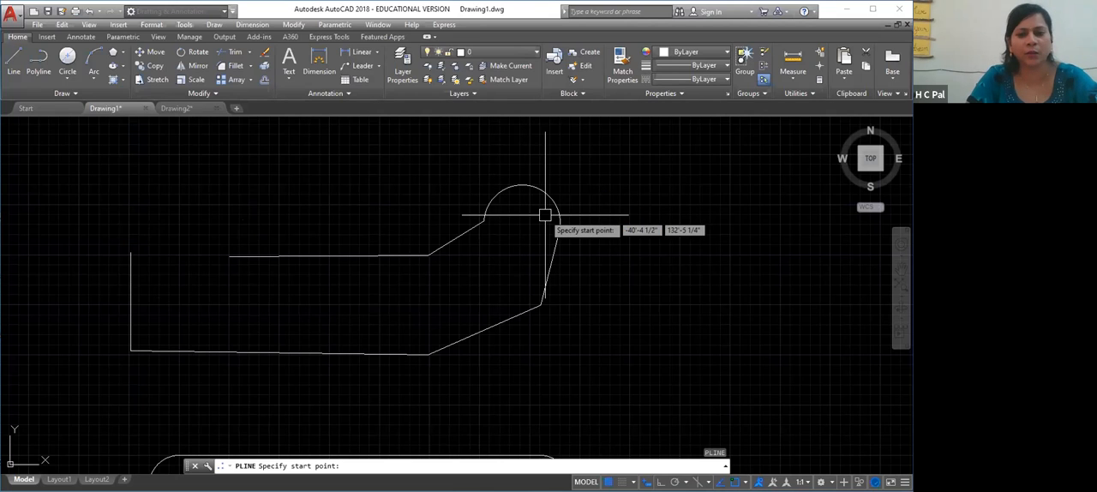
{"action": "key", "text": "Escape"}
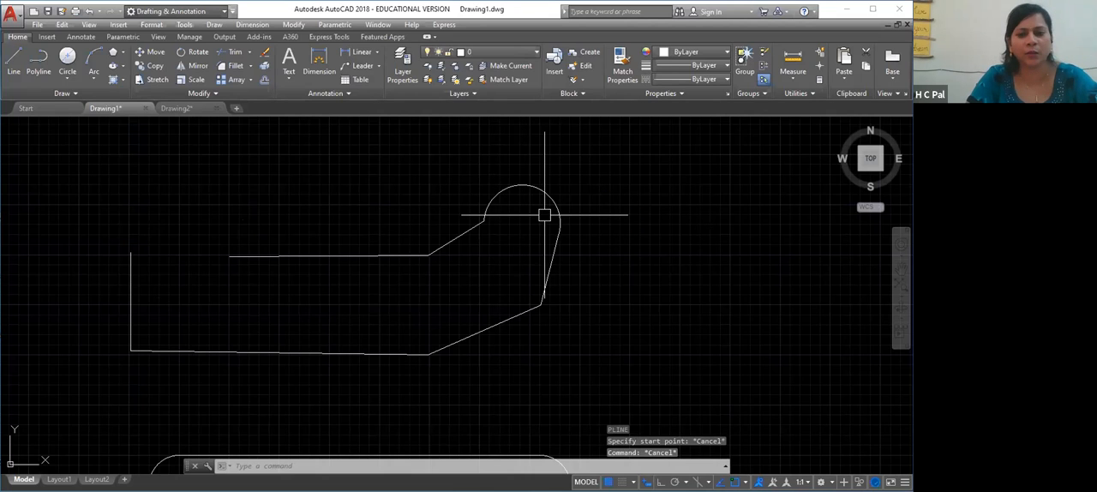
{"action": "left_click", "coordinate": [550, 196]}
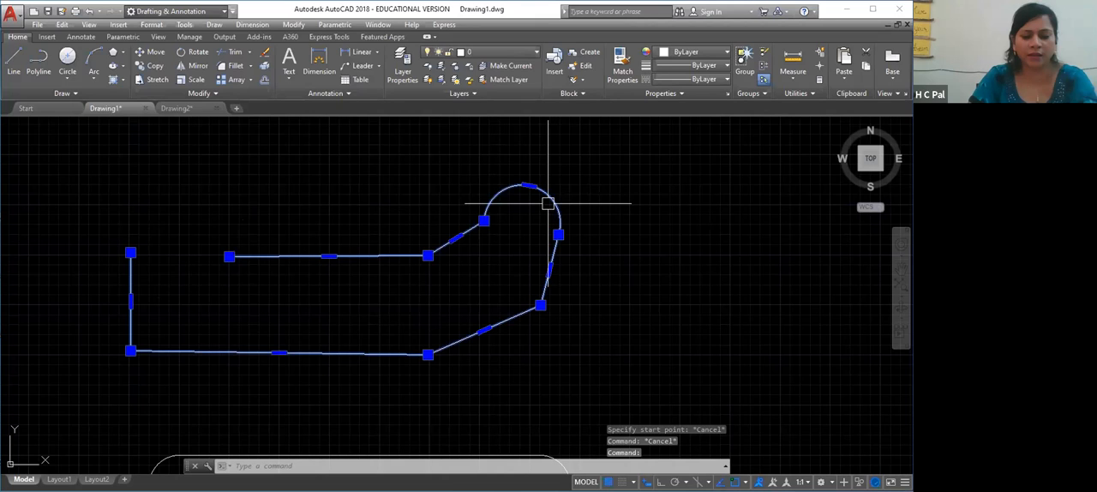
{"action": "key", "text": "Delete"}
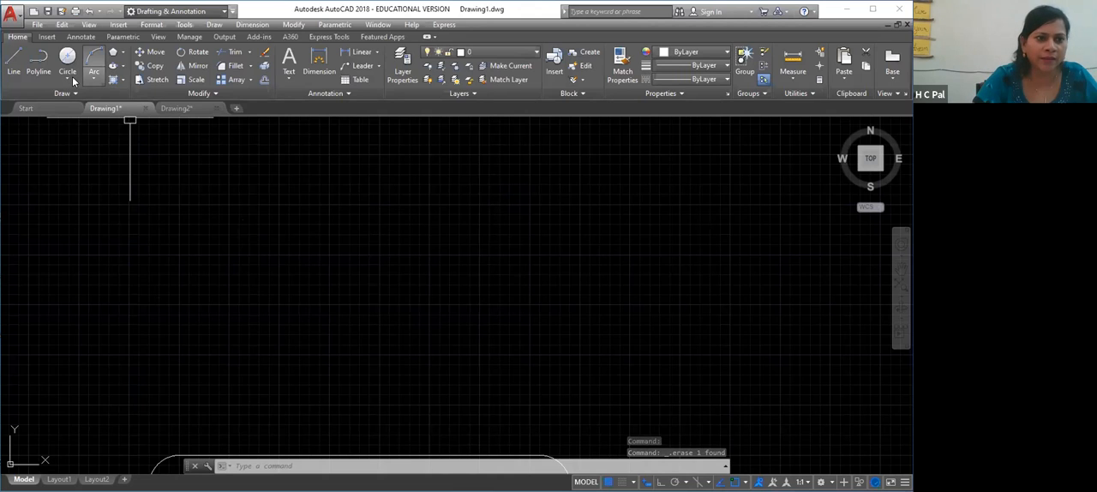
Review the available circle construction methods and the options offered by the CIRCLE command
{"action": "left_click", "coordinate": [69, 81]}
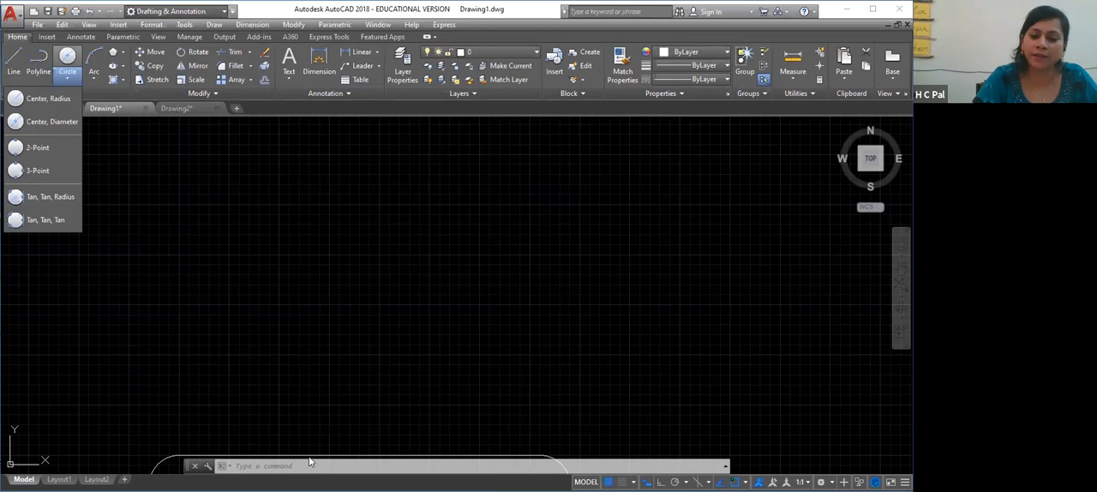
{"action": "left_click", "coordinate": [257, 332]}
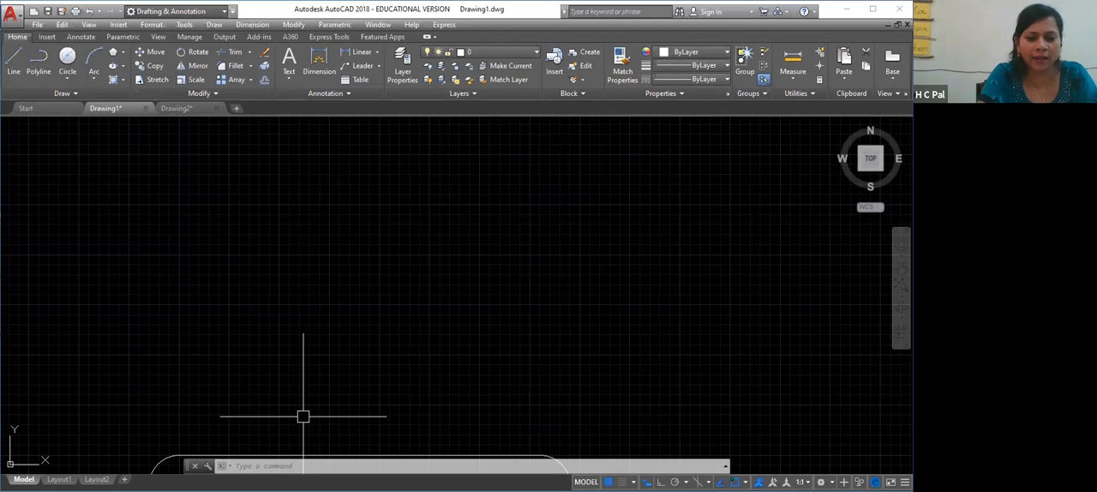
{"action": "type", "text": "c"}
{"action": "key", "text": "Return"}
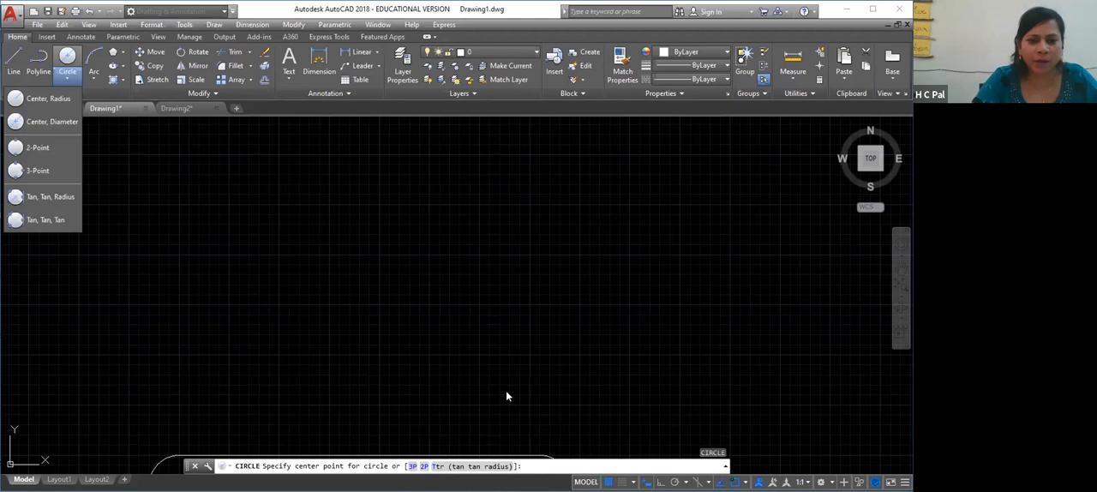
{"action": "left_click", "coordinate": [529, 467]}
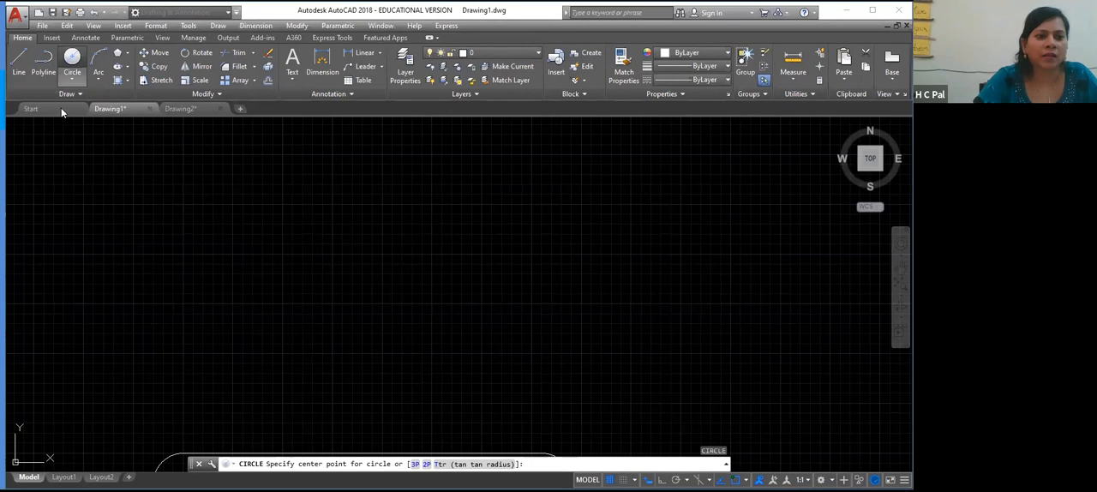
Draw a circle by center and radius in the empty space above the slot, with a radius of 20'
{"action": "left_click", "coordinate": [72, 60]}
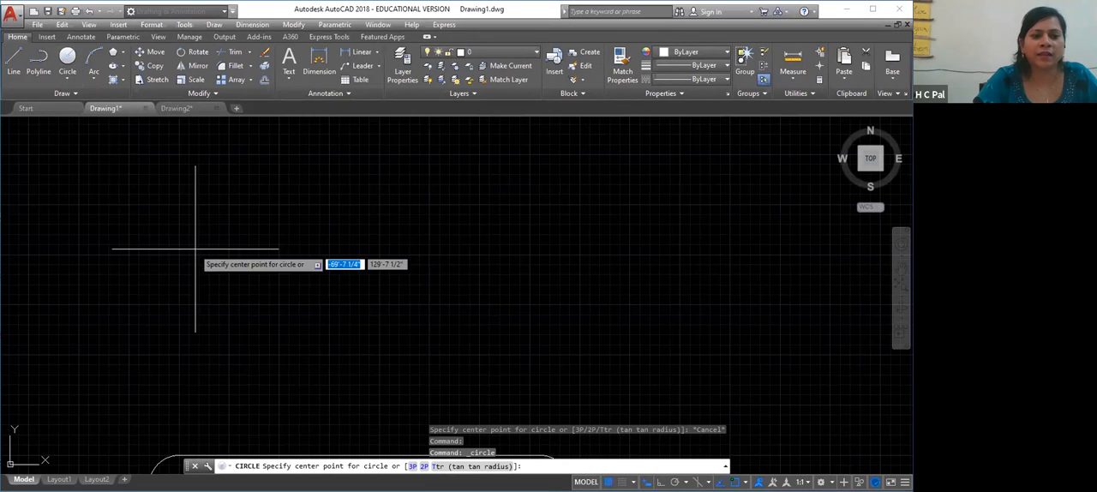
{"action": "left_click", "coordinate": [249, 270]}
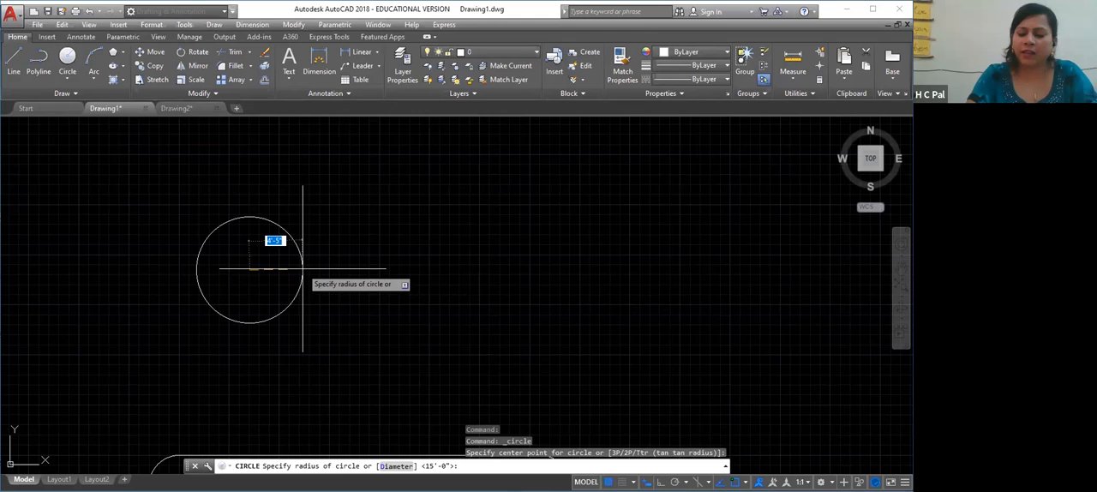
{"action": "type", "text": "20'"}
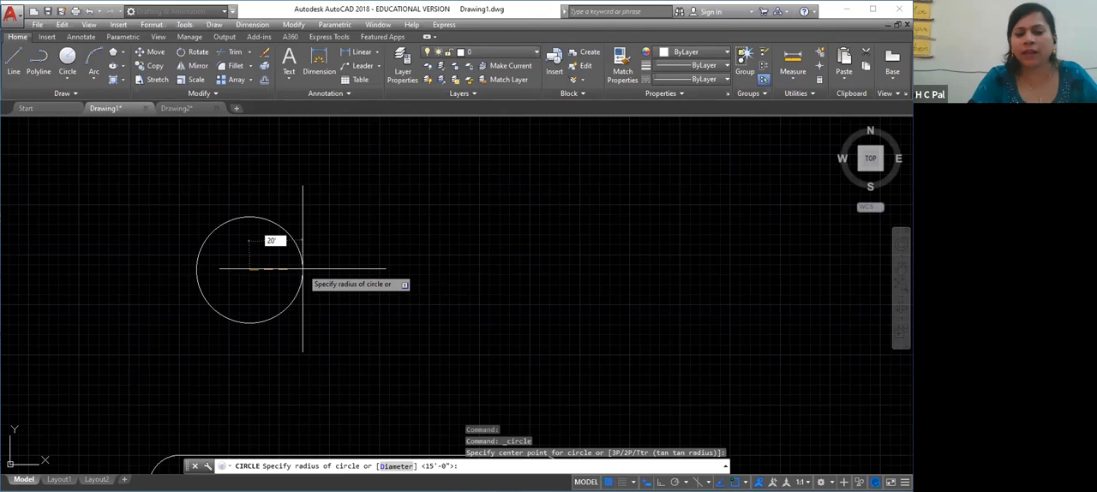
{"action": "key", "text": "Return"}
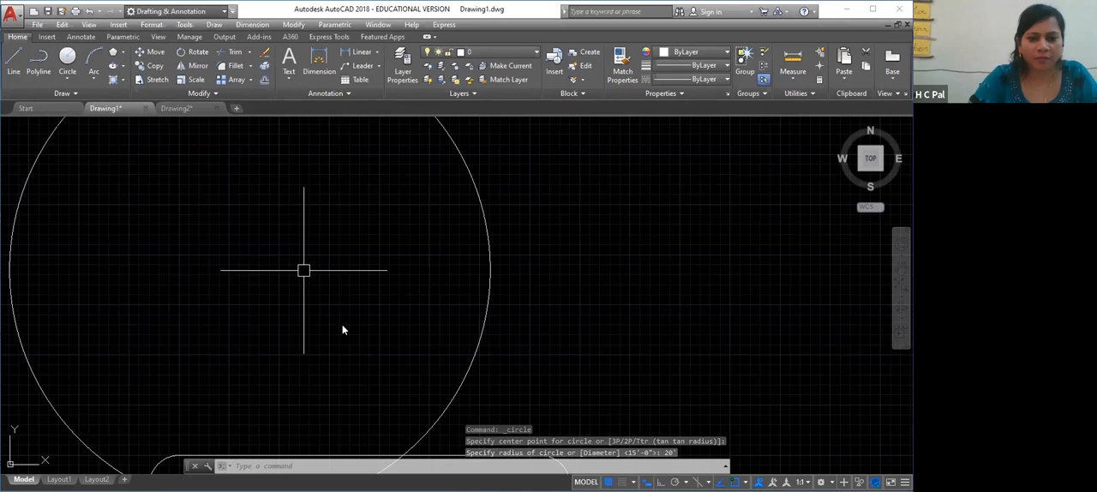
Move the circle clear of the slot, into the empty space to the slot's right
{"action": "scroll", "coordinate": [264, 317], "scroll_direction": "down", "scroll_amount": 2}
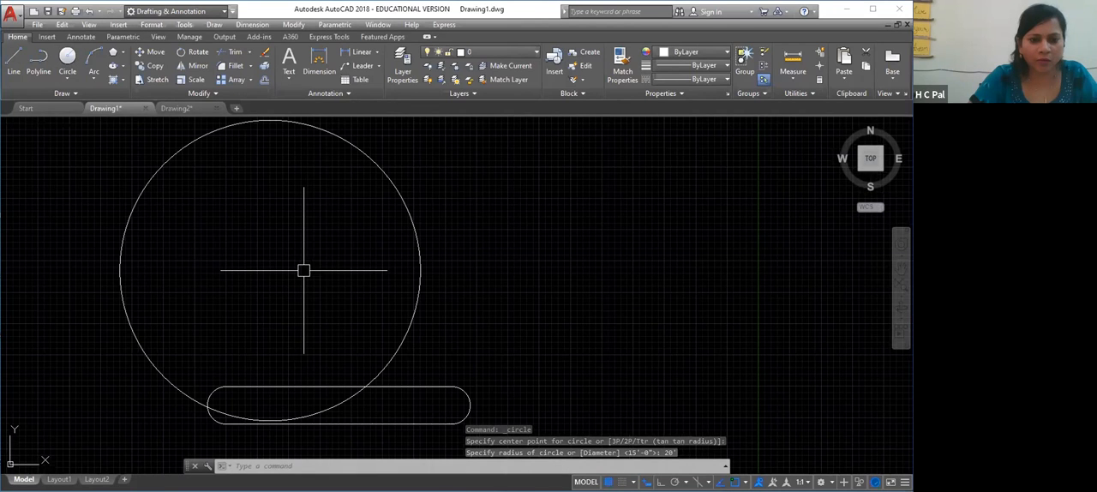
{"action": "scroll", "coordinate": [303, 270], "scroll_direction": "down", "scroll_amount": 2}
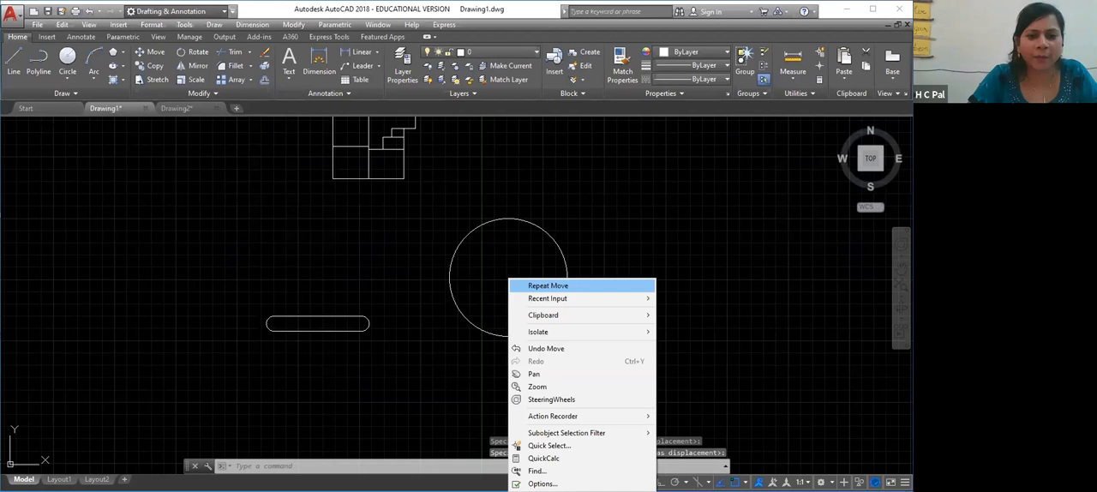
{"action": "key", "text": "Escape"}
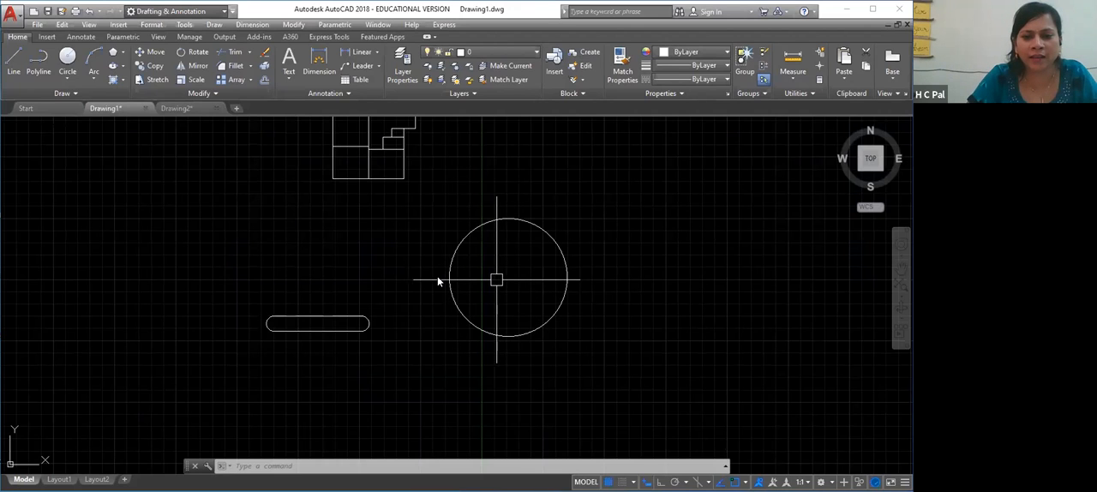
Trace the outer outline of the floor plan with one polyline, snapping to its corners from the upper room around to the start
{"action": "right_click", "coordinate": [496, 280]}
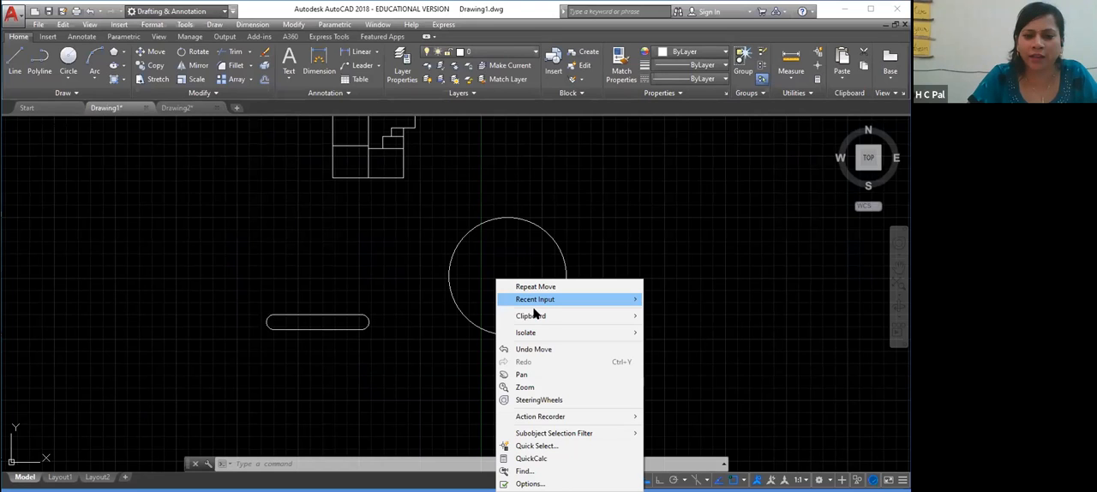
{"action": "left_click", "coordinate": [521, 374]}
{"action": "left_click_drag", "start_coordinate": [421, 252], "coordinate": [433, 392]}
{"action": "key", "text": "Escape"}
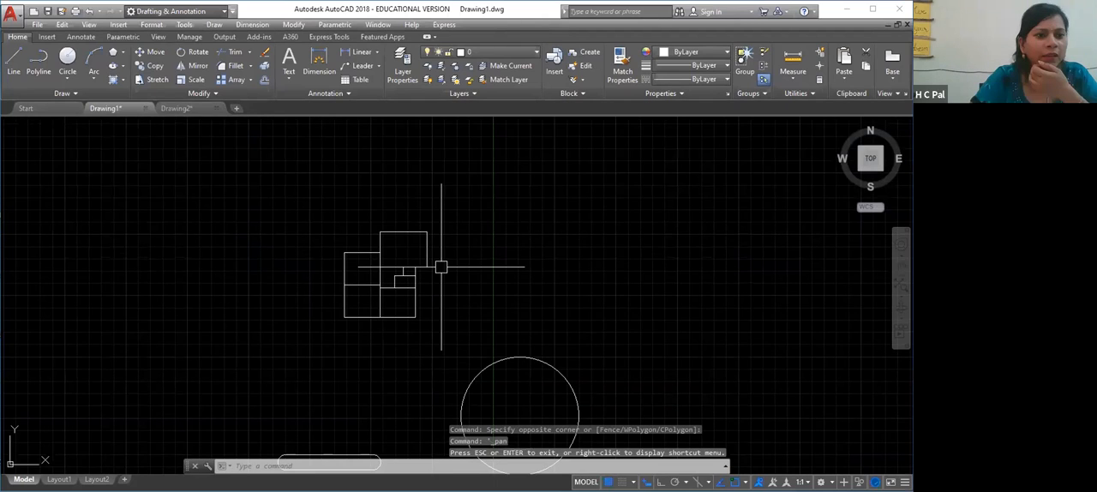
{"action": "scroll", "coordinate": [425, 255], "scroll_direction": "up", "scroll_amount": 2}
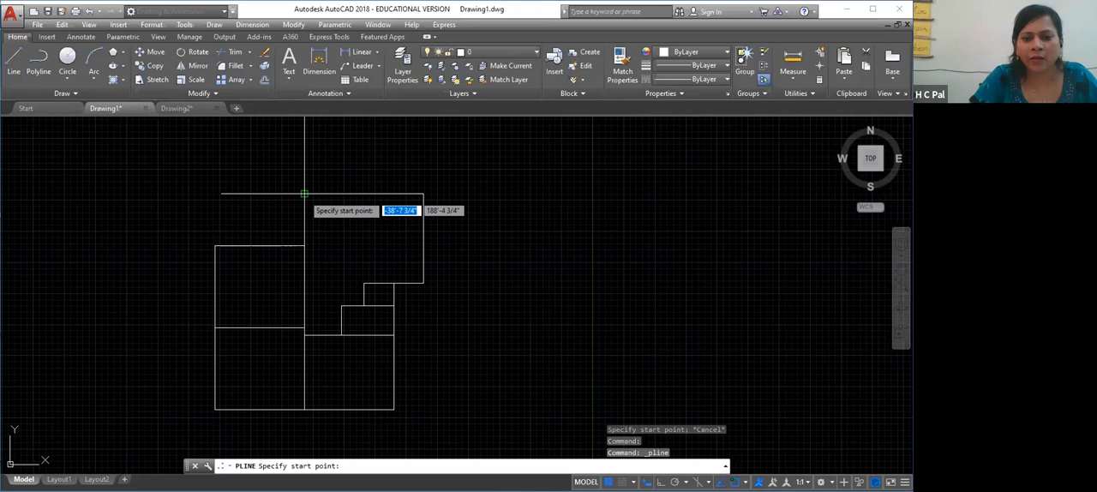
{"action": "left_click", "coordinate": [304, 194]}
{"action": "left_click", "coordinate": [423, 194]}
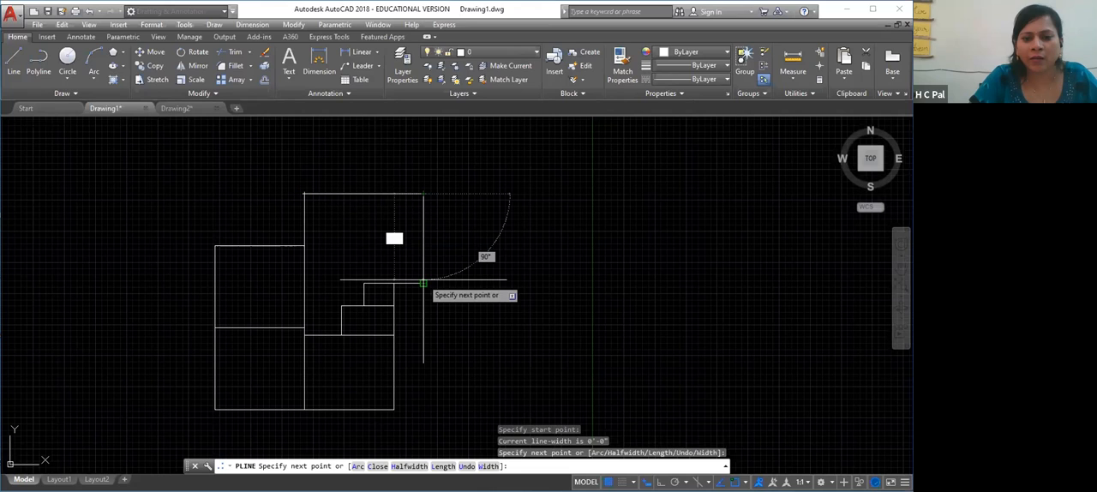
{"action": "left_click", "coordinate": [423, 283]}
{"action": "left_click", "coordinate": [394, 283]}
{"action": "left_click", "coordinate": [394, 409]}
{"action": "left_click", "coordinate": [215, 409]}
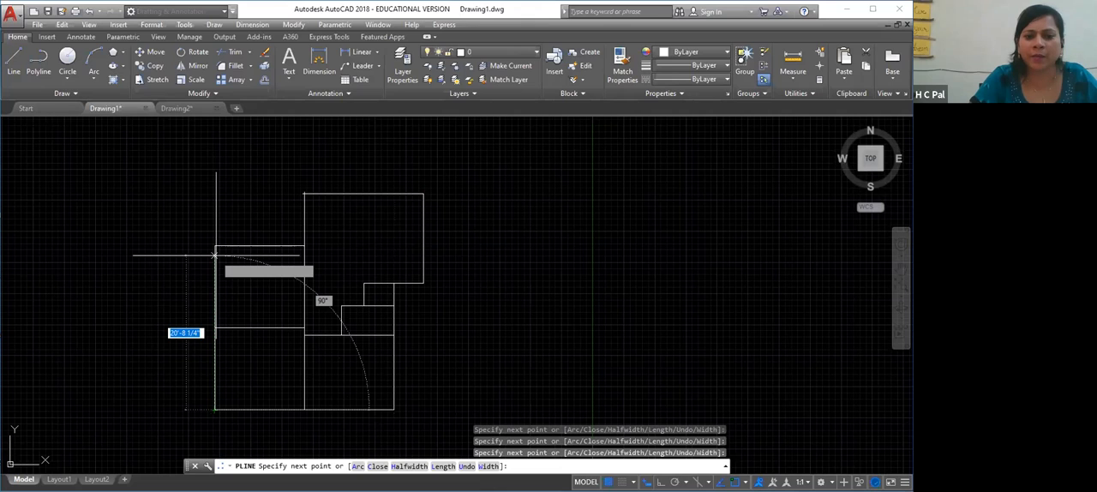
{"action": "right_click", "coordinate": [305, 194]}
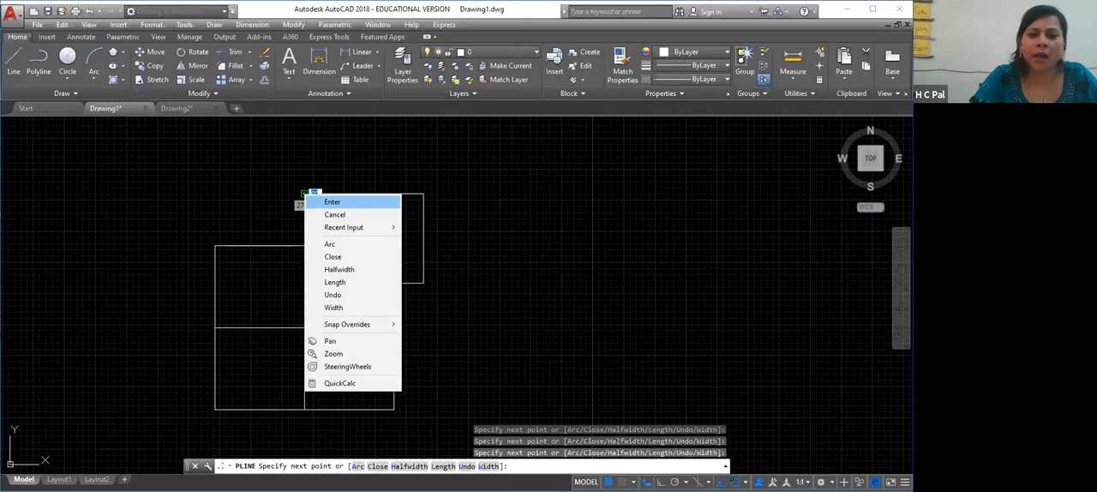
{"action": "left_click", "coordinate": [331, 201]}
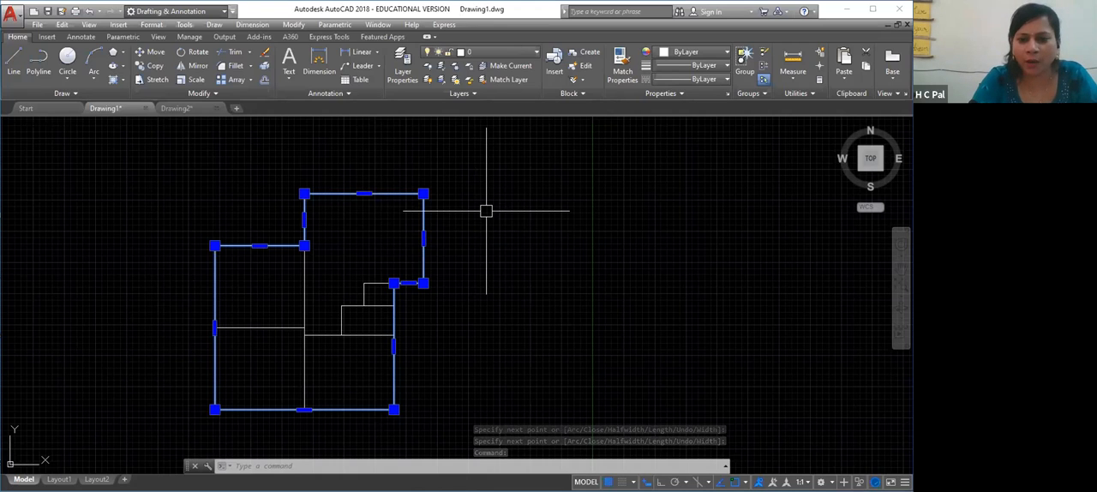
{"action": "type", "text": "O"}
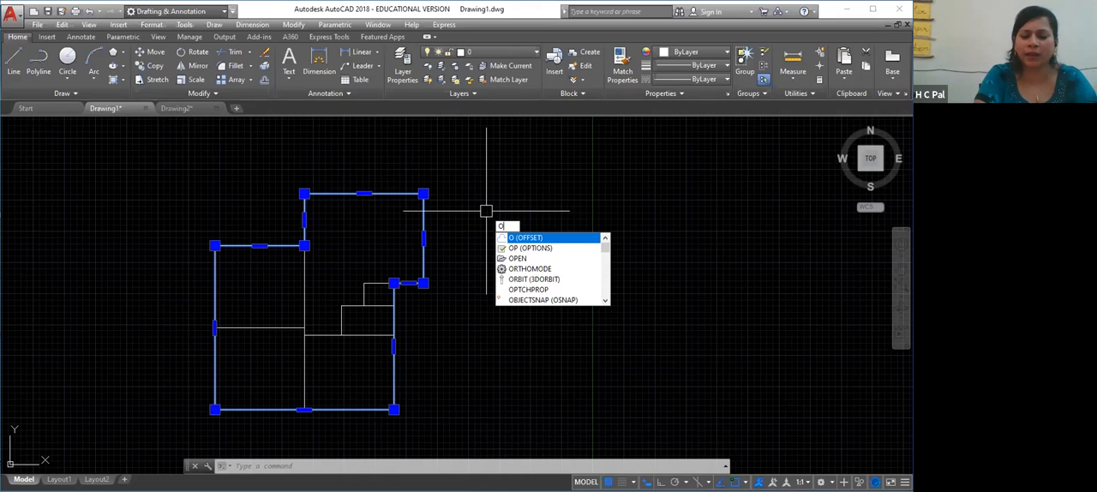
{"action": "key", "text": "Return"}
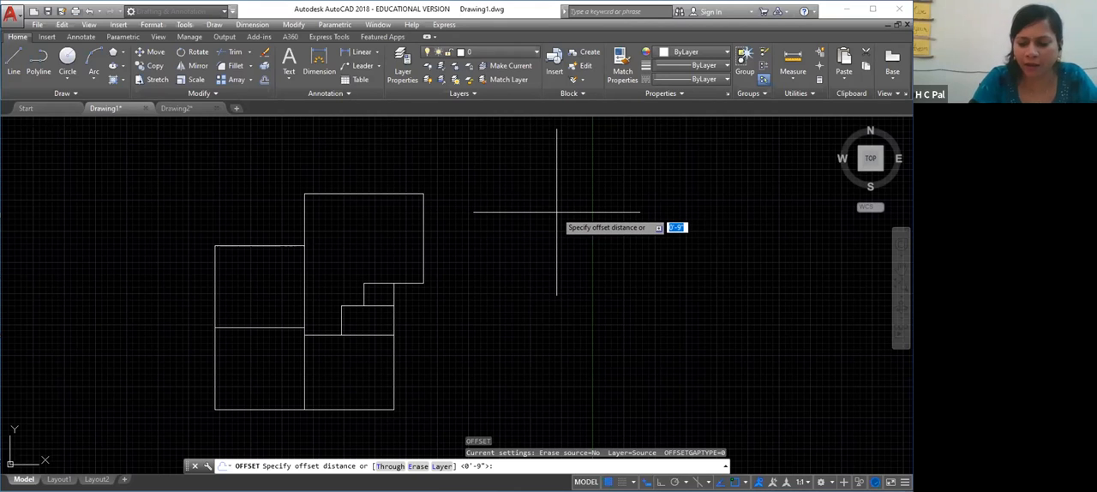
{"action": "type", "text": "9"}
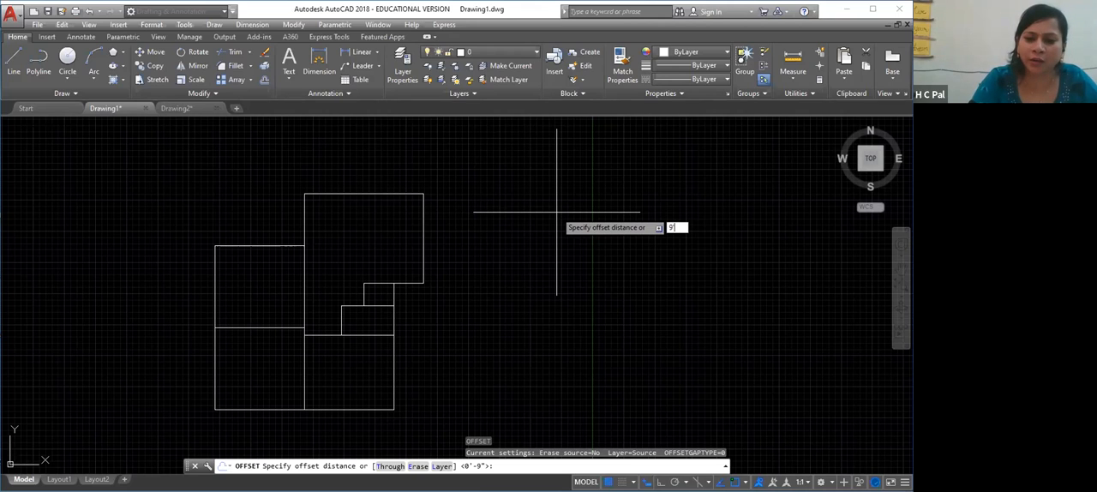
{"action": "key", "text": "Return"}
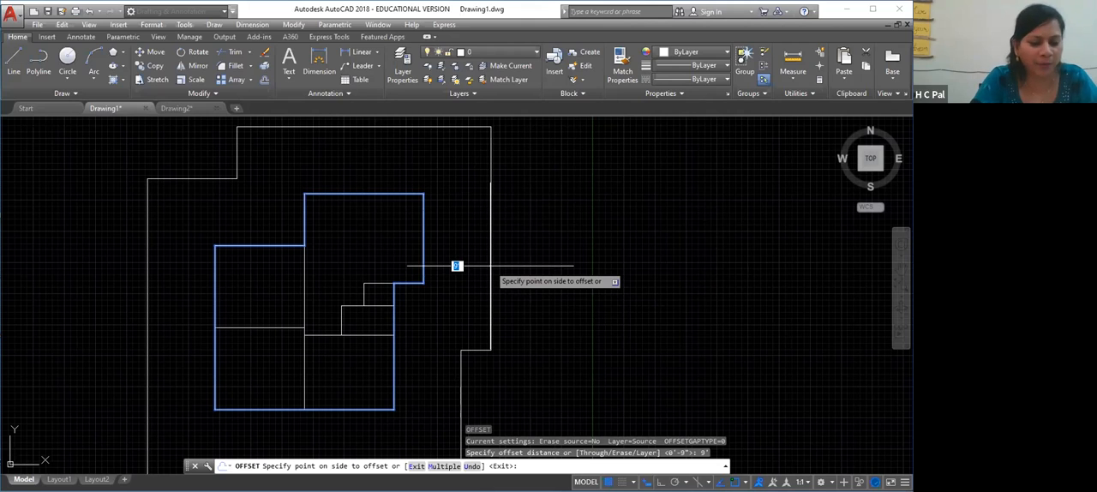
{"action": "key", "text": "Escape"}
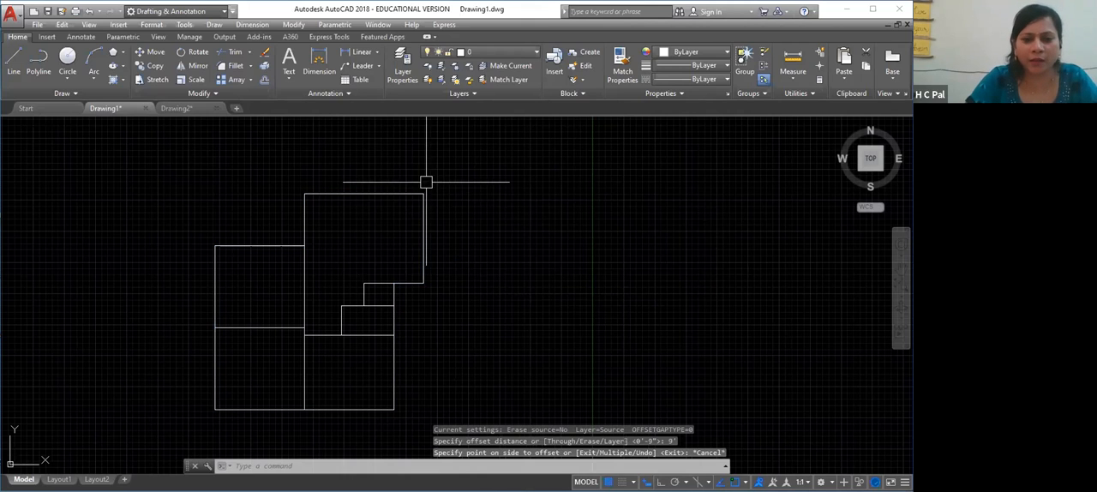
Offset the floor plan's outline polyline outward by 9" to form the outer wall line
{"action": "left_click", "coordinate": [340, 193]}
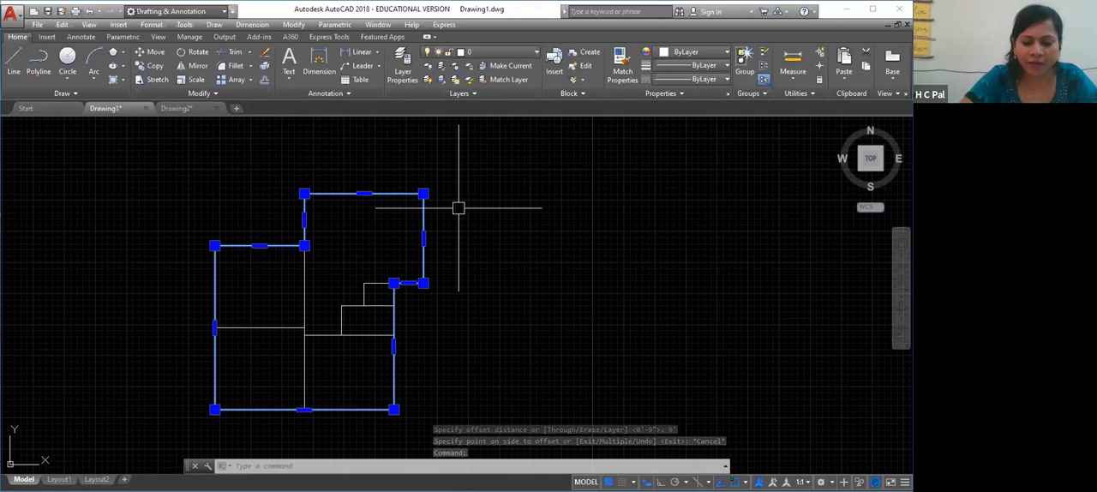
{"action": "type", "text": "o"}
{"action": "key", "text": "Return"}
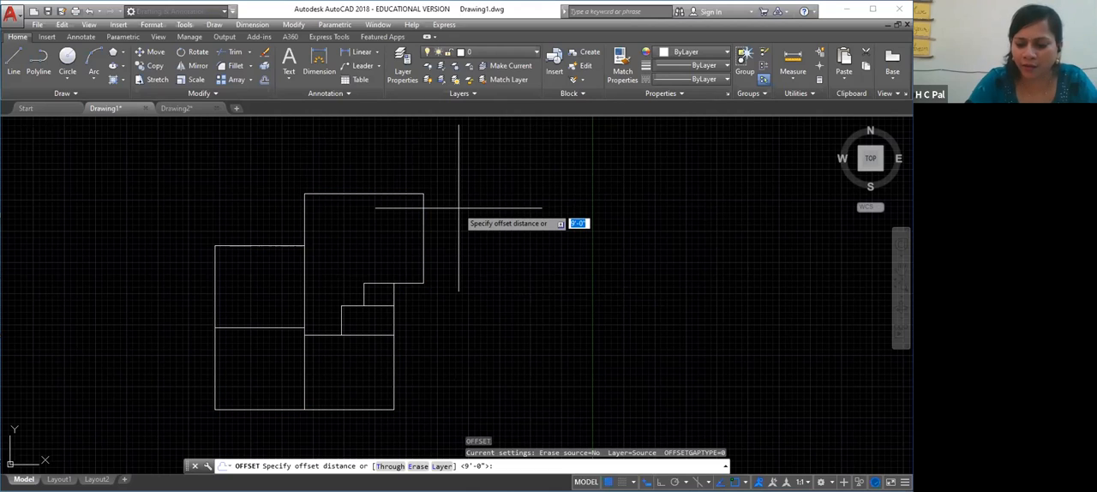
{"action": "type", "text": "9'"}
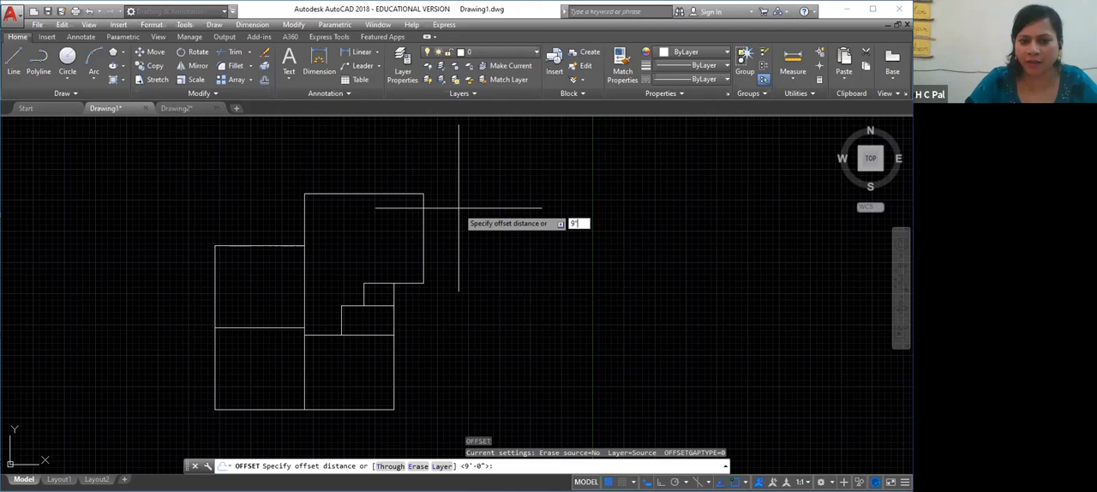
{"action": "key", "text": "Return"}
{"action": "left_click", "coordinate": [423, 208]}
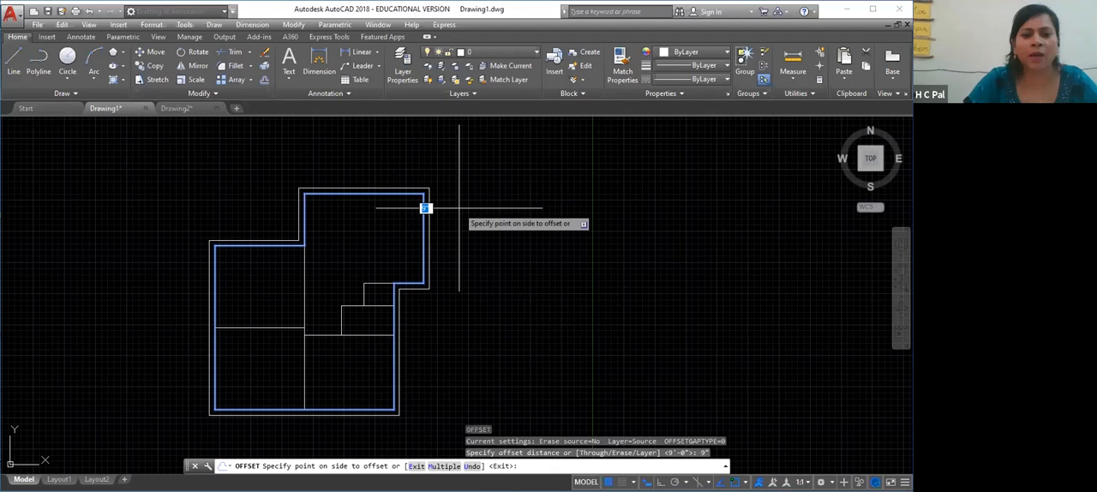
{"action": "left_click", "coordinate": [526, 312]}
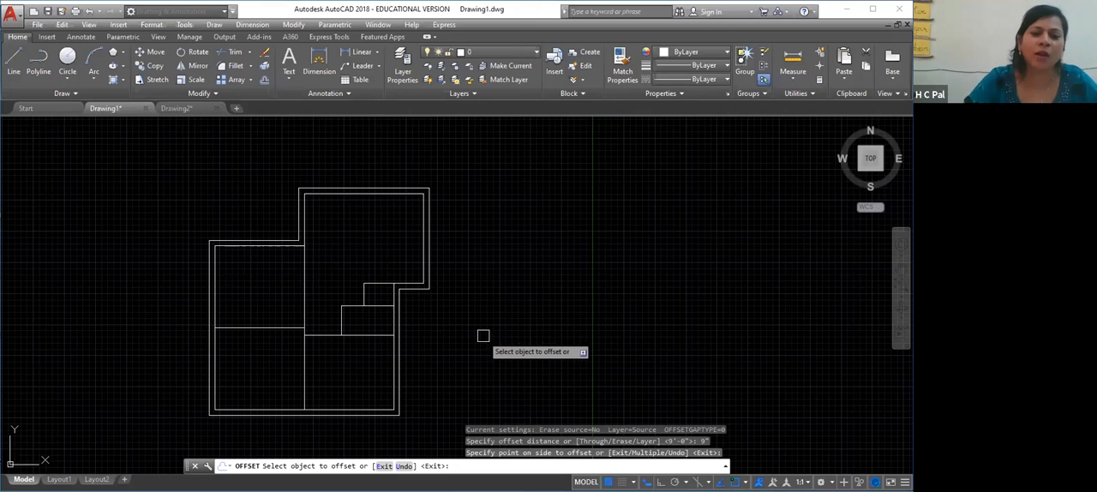
{"action": "right_click", "coordinate": [576, 324]}
{"action": "left_click", "coordinate": [605, 328]}
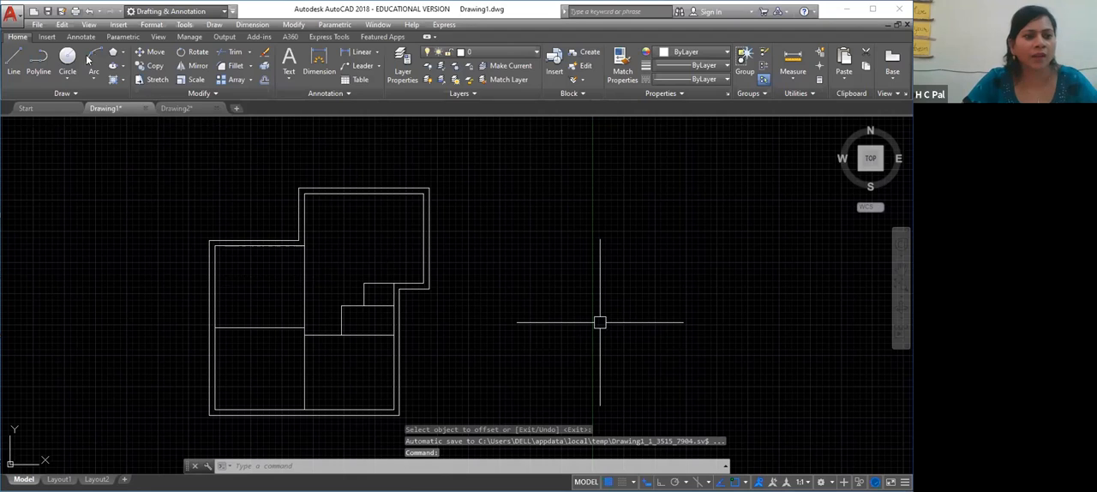
Draw a circle by center and radius in the empty space to the right of the floor plan, with a radius of 15"
{"action": "right_click", "coordinate": [554, 309]}
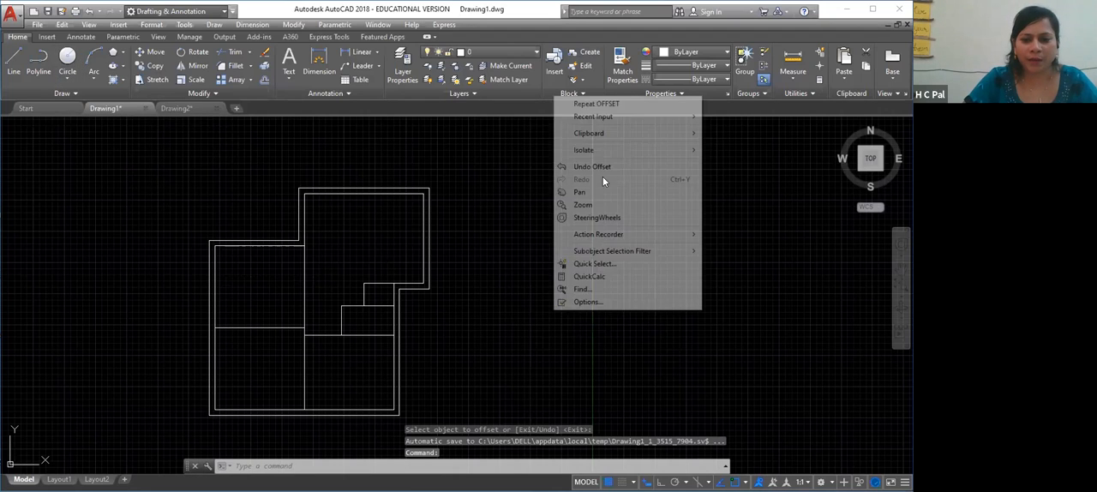
{"action": "left_click", "coordinate": [599, 192]}
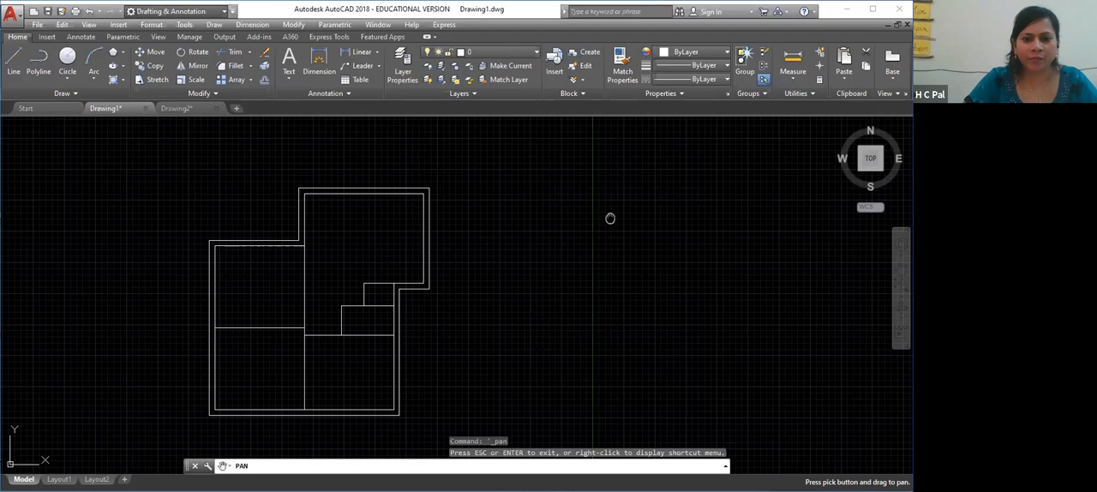
{"action": "left_click_drag", "start_coordinate": [590, 228], "coordinate": [272, 362]}
{"action": "right_click", "coordinate": [397, 309]}
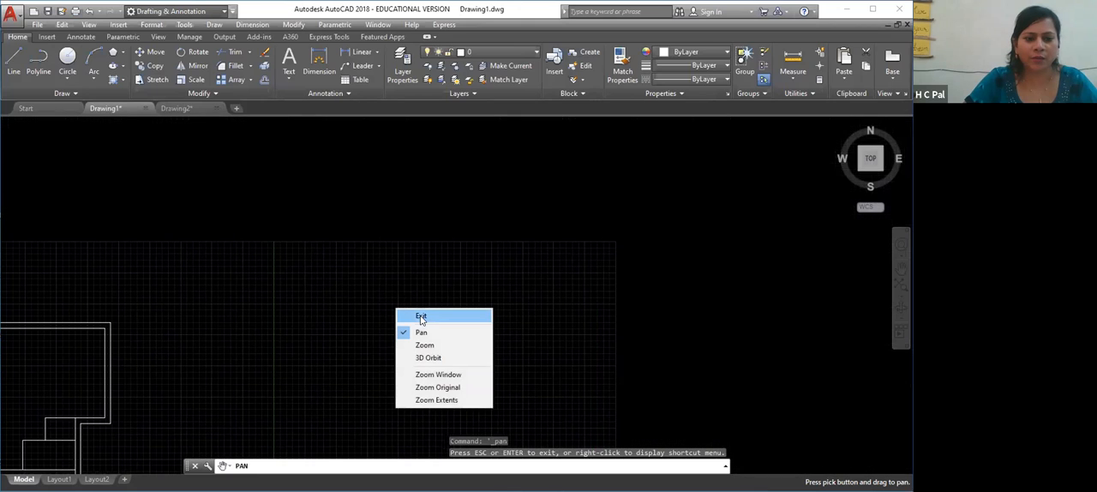
{"action": "left_click", "coordinate": [420, 315]}
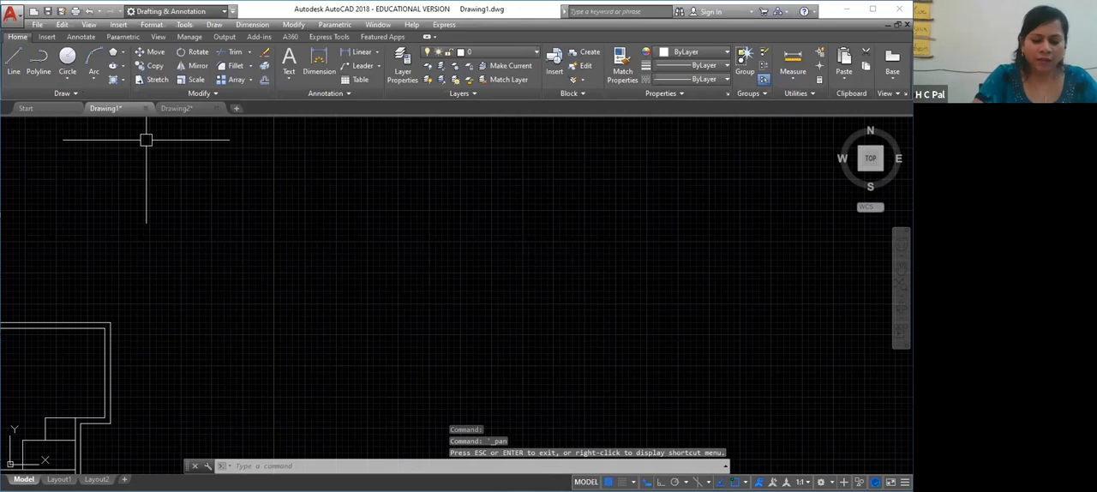
{"action": "type", "text": "c"}
{"action": "key", "text": "Return"}
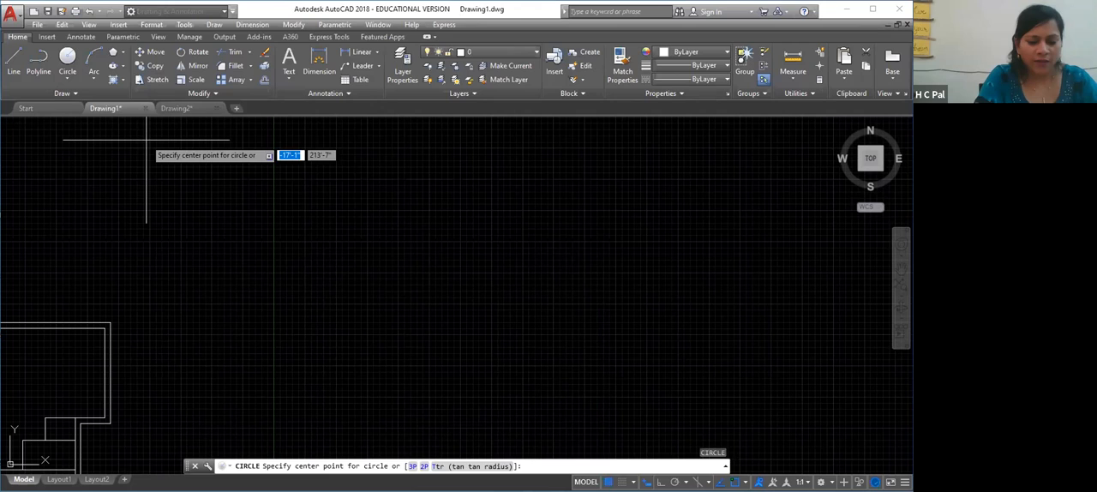
{"action": "left_click", "coordinate": [302, 268]}
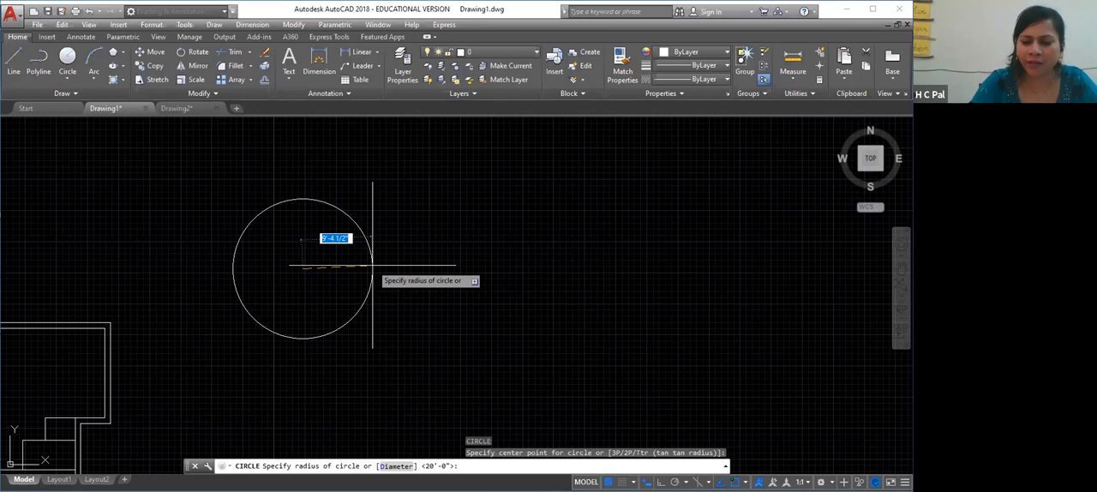
{"action": "type", "text": "15"}
{"action": "key", "text": "Return"}
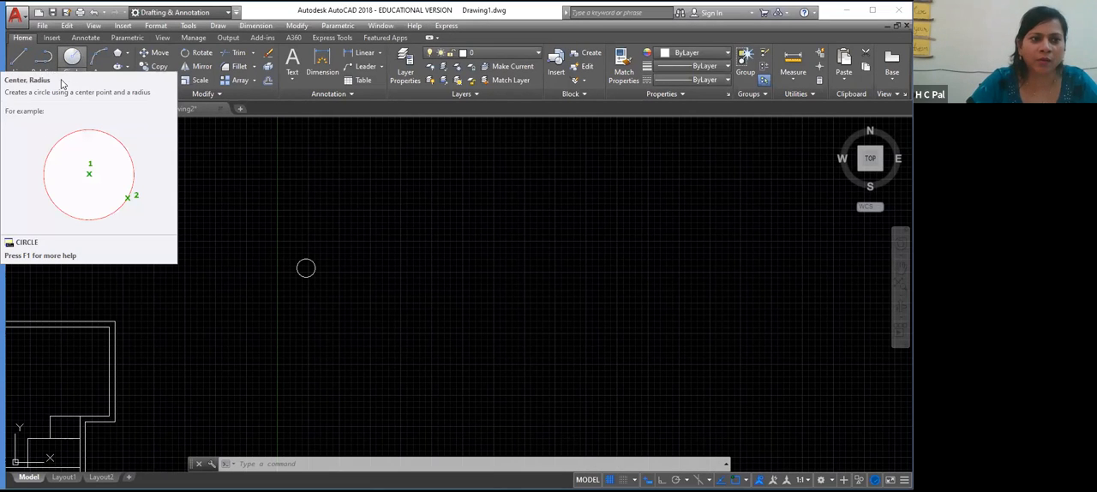
Draw a circle by center and diameter to the right of the small circle, with a diameter of 30'
{"action": "left_click", "coordinate": [63, 78]}
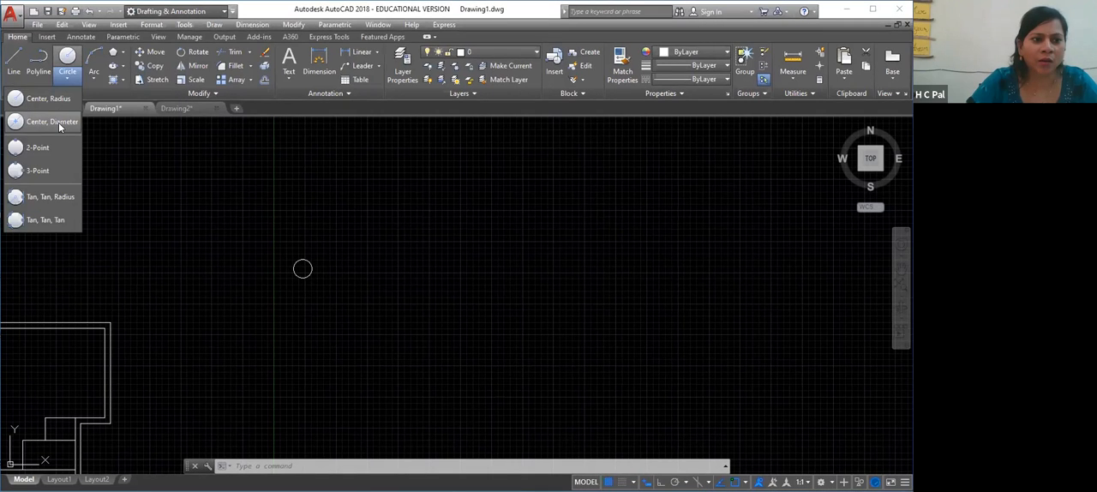
{"action": "left_click", "coordinate": [51, 121]}
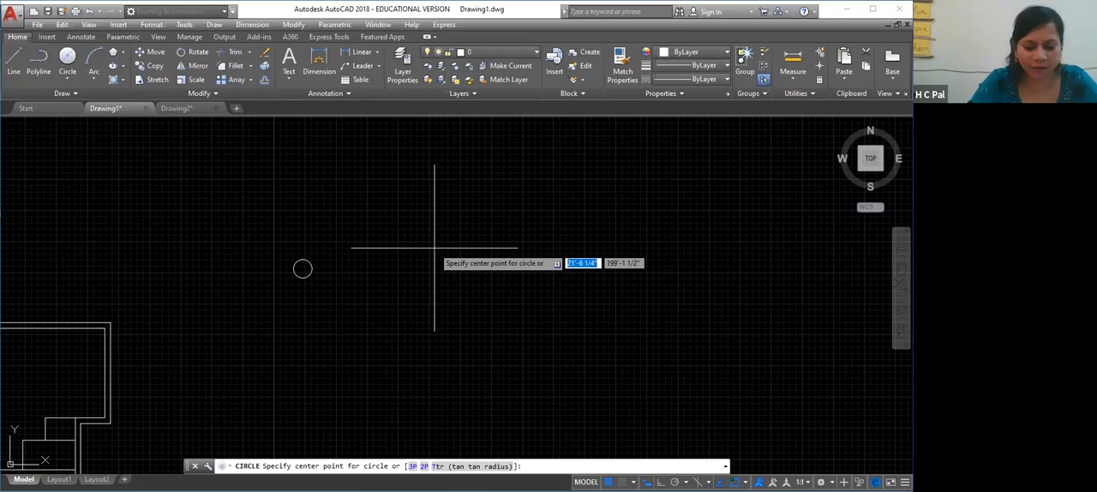
{"action": "left_click", "coordinate": [433, 249]}
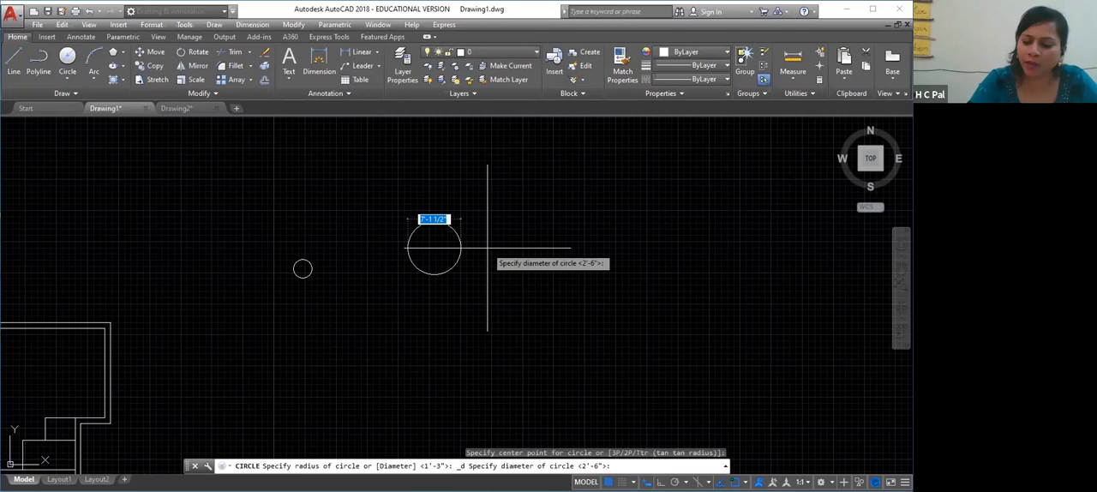
{"action": "type", "text": "30"}
{"action": "key", "text": "Return"}
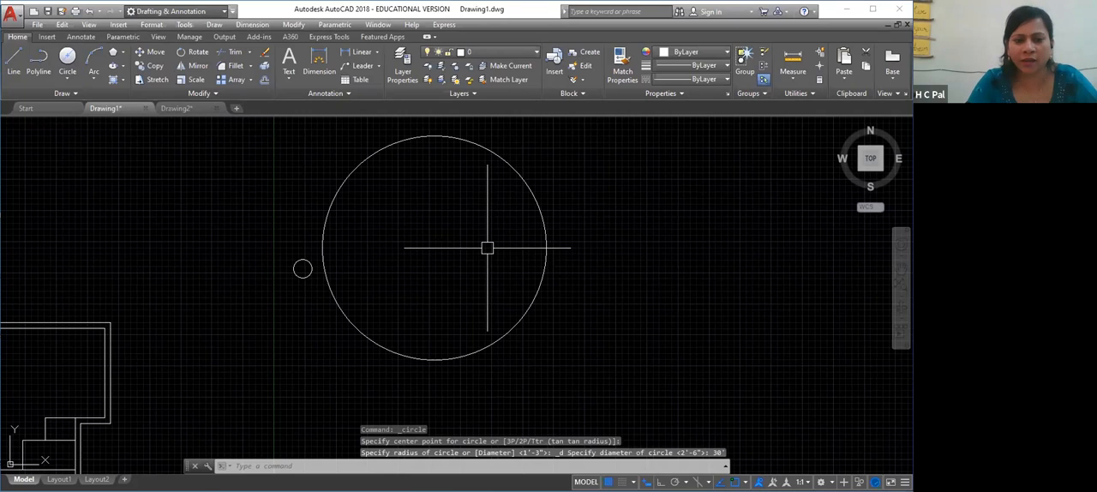
Erase the small circle and draw a circle by center and radius to the left of the large one, with a radius of 15'
{"action": "left_click", "coordinate": [301, 269]}
{"action": "key", "text": "Delete"}
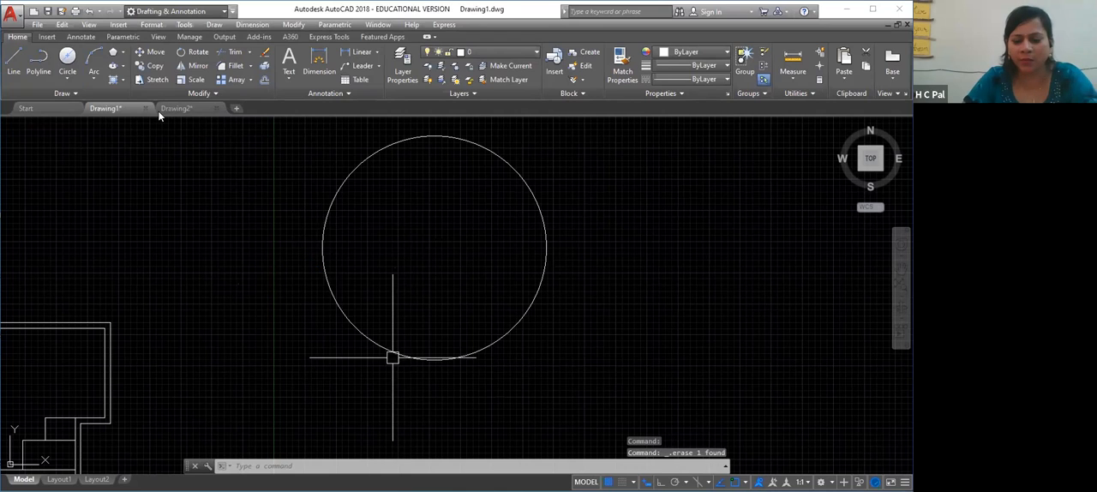
{"action": "left_click", "coordinate": [65, 77]}
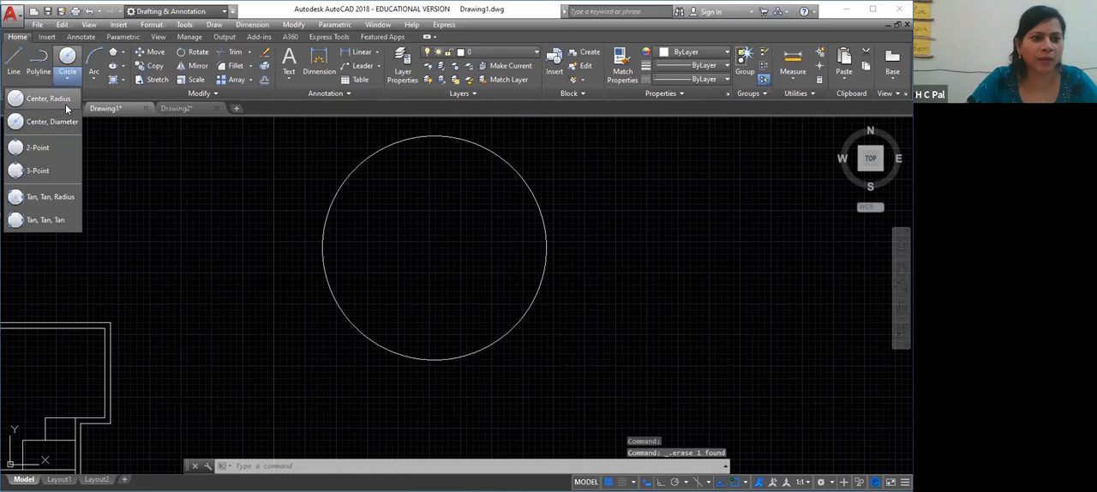
{"action": "left_click", "coordinate": [59, 98]}
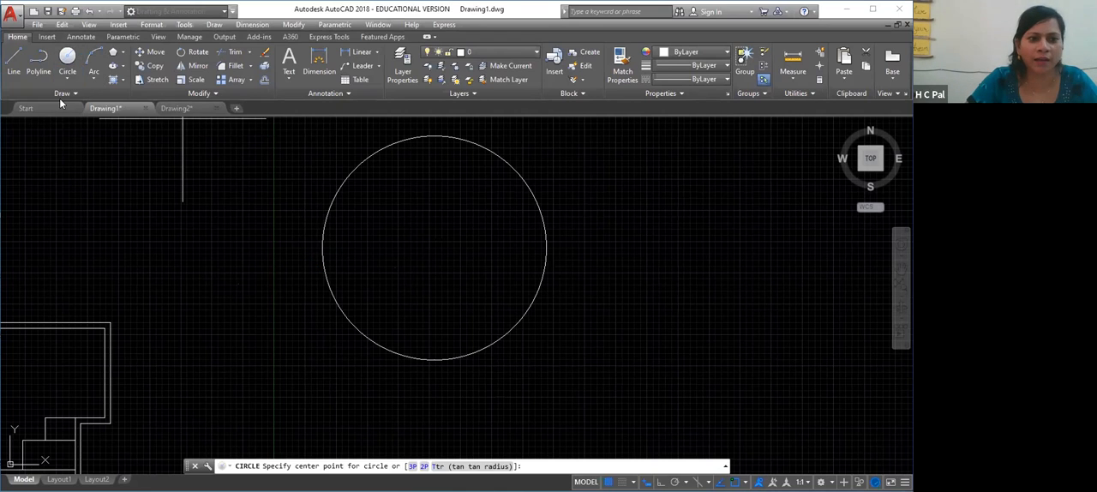
{"action": "left_click", "coordinate": [162, 239]}
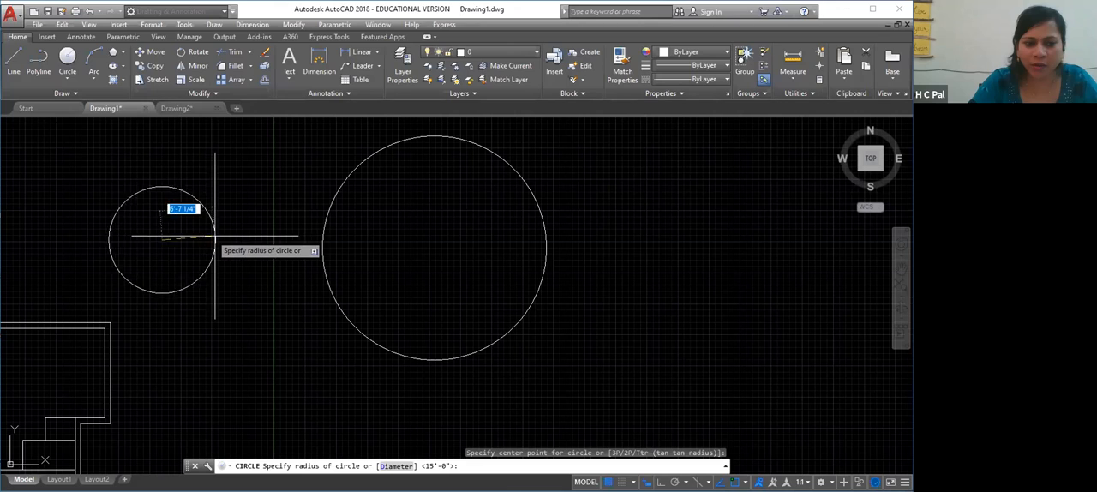
{"action": "type", "text": "15"}
{"action": "key", "text": "Return"}
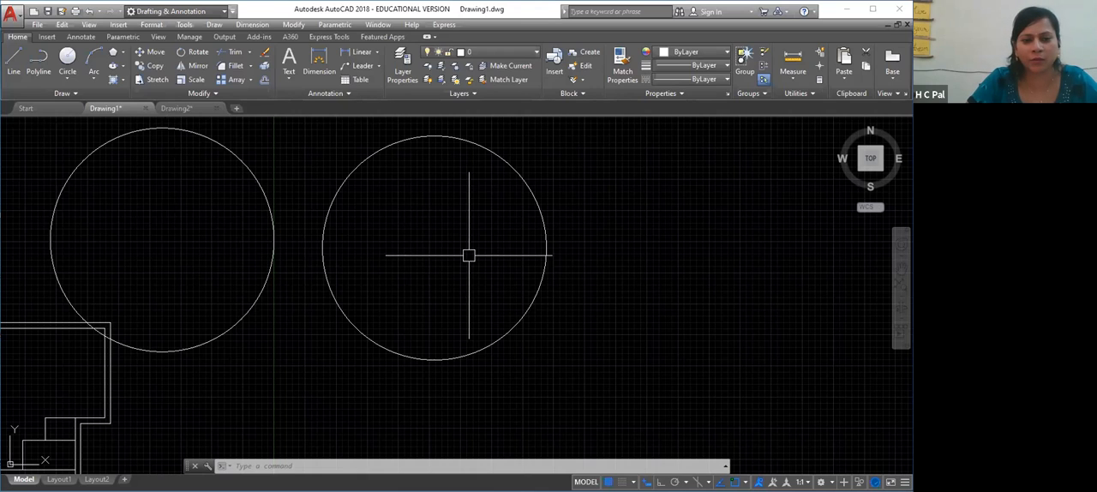
Erase both large circles drawn beside the floor plan
{"action": "left_click", "coordinate": [537, 281]}
{"action": "left_click", "coordinate": [274, 249]}
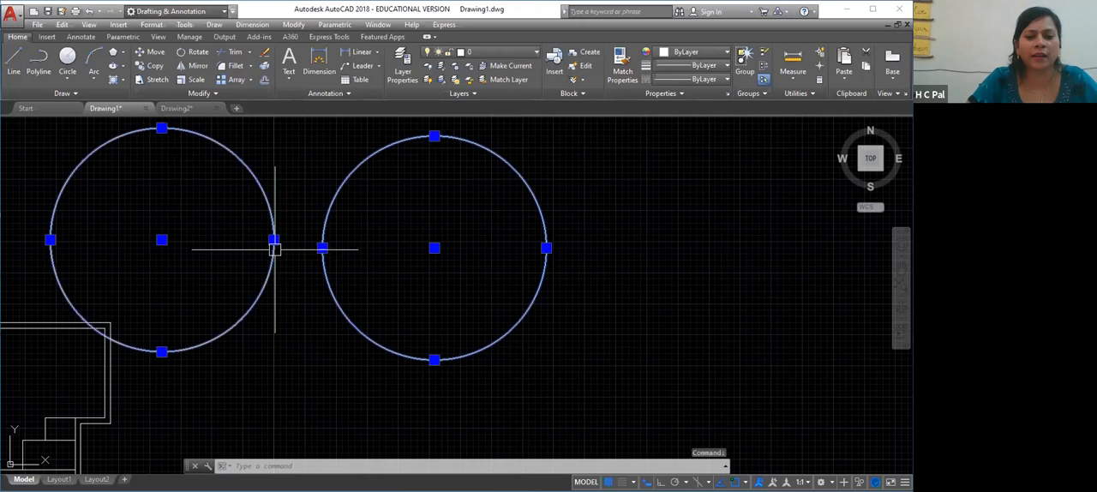
{"action": "key", "text": "Delete"}
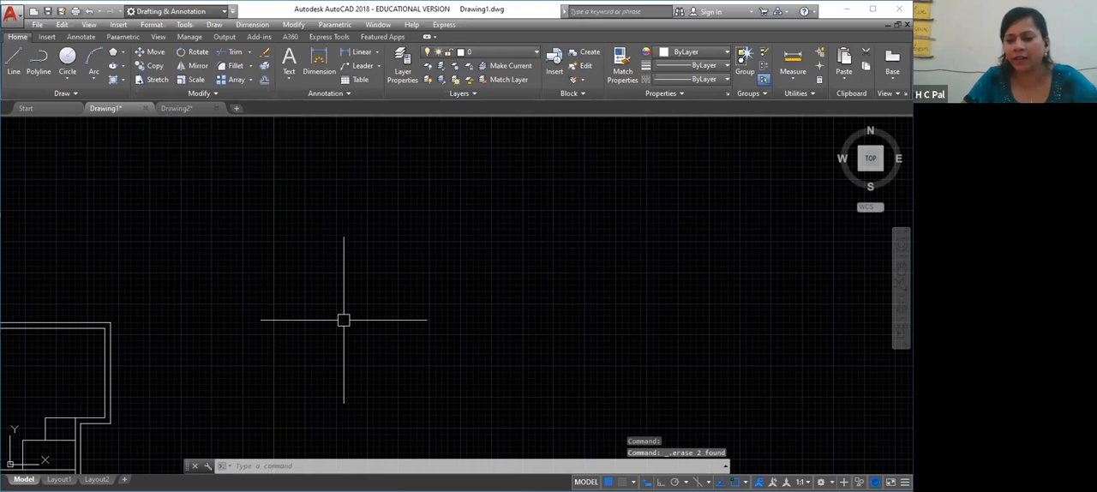
{"action": "left_click", "coordinate": [67, 75]}
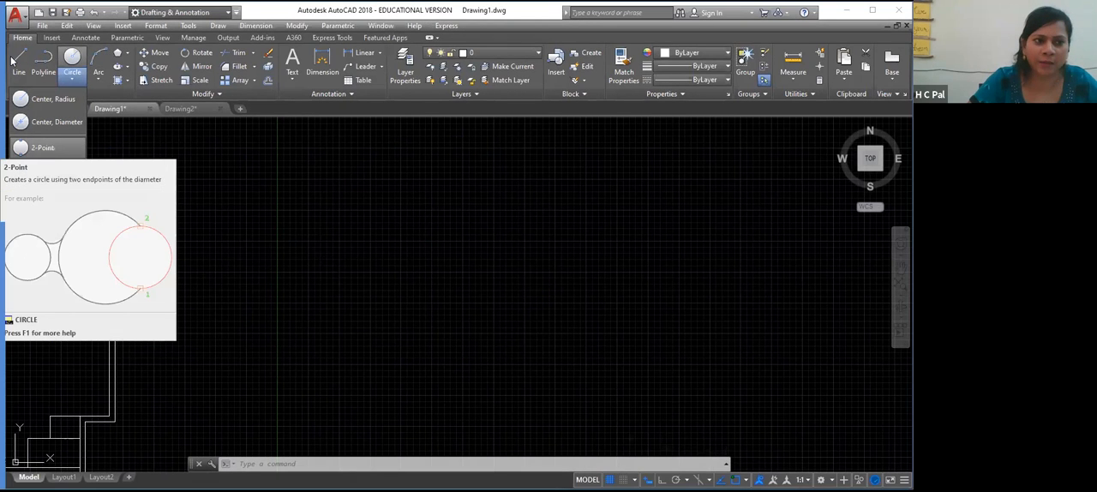
{"action": "left_click", "coordinate": [15, 61]}
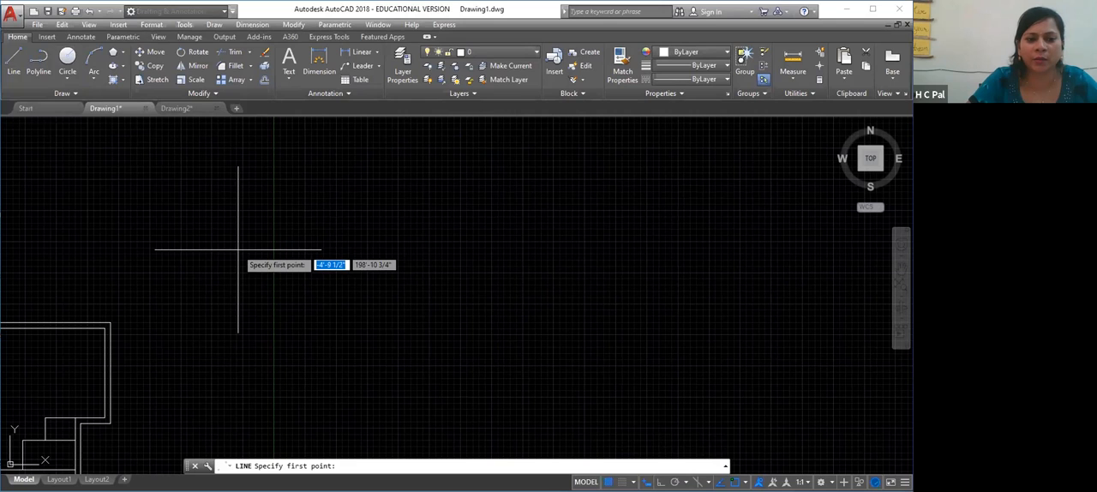
{"action": "left_click", "coordinate": [333, 243]}
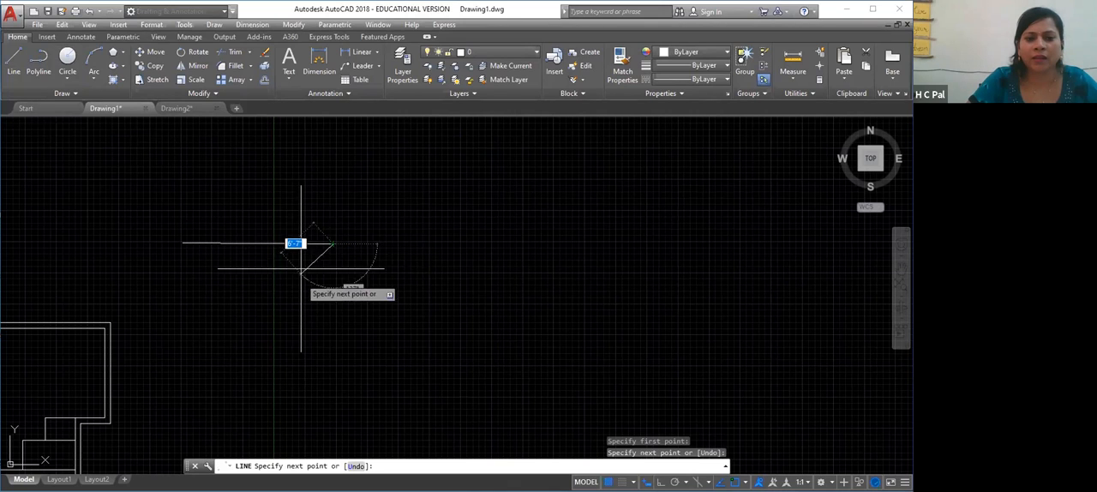
{"action": "key", "text": "F8"}
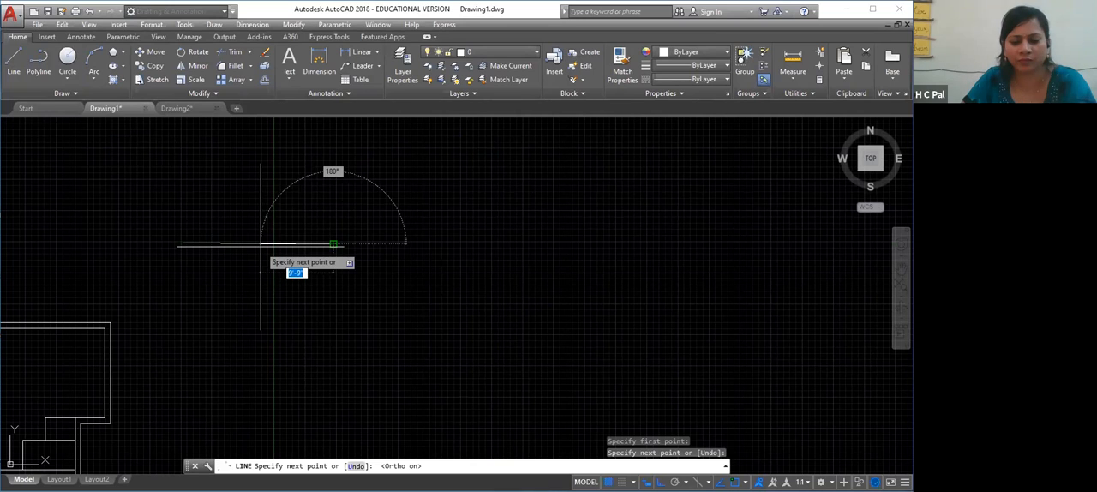
{"action": "key", "text": "Escape"}
{"action": "left_click", "coordinate": [258, 244]}
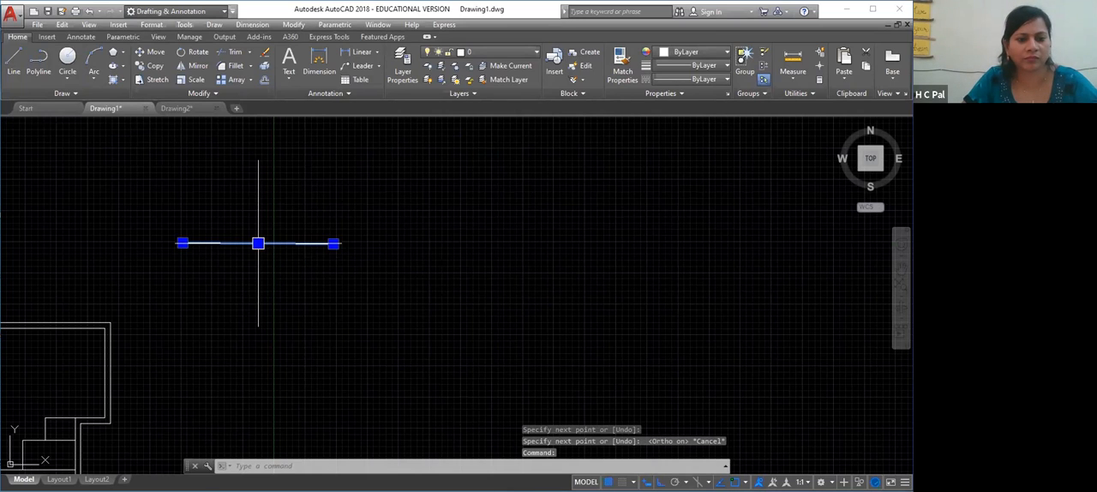
{"action": "key", "text": "Delete"}
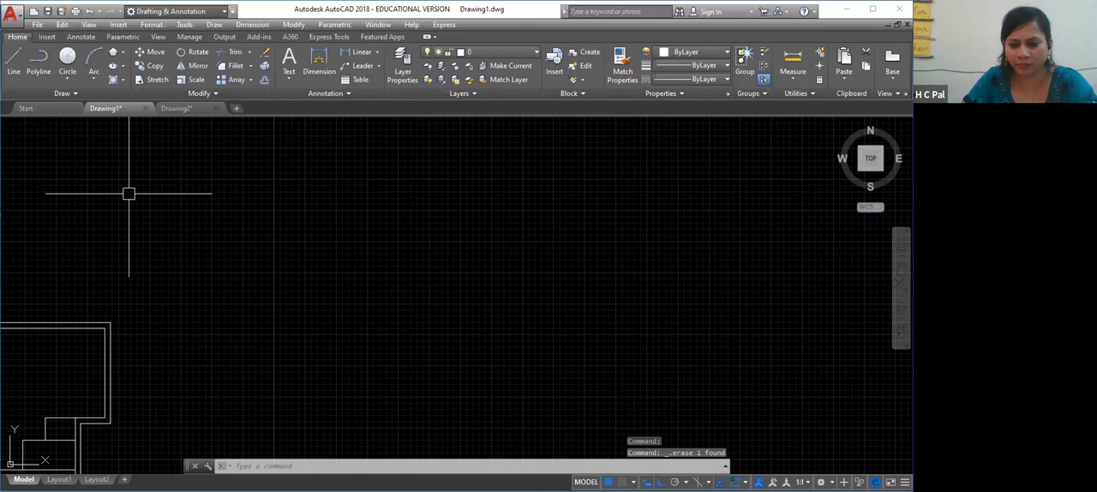
With Ortho on, draw two separate horizontal lines side by side beyond the floor plan, leaving a wide gap between their facing ends
{"action": "key", "text": "F8"}
{"action": "key", "text": "F8"}
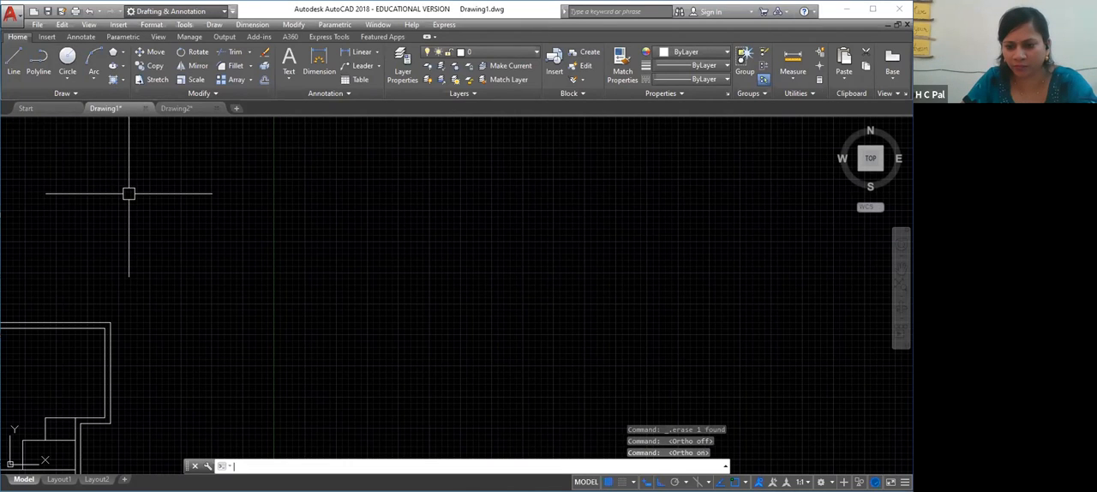
{"action": "left_click", "coordinate": [14, 61]}
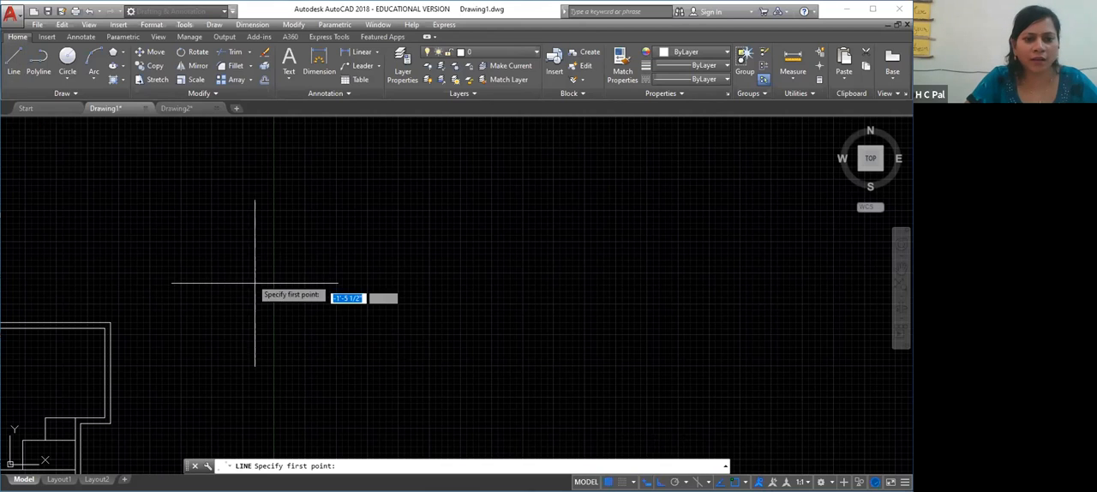
{"action": "left_click", "coordinate": [237, 232]}
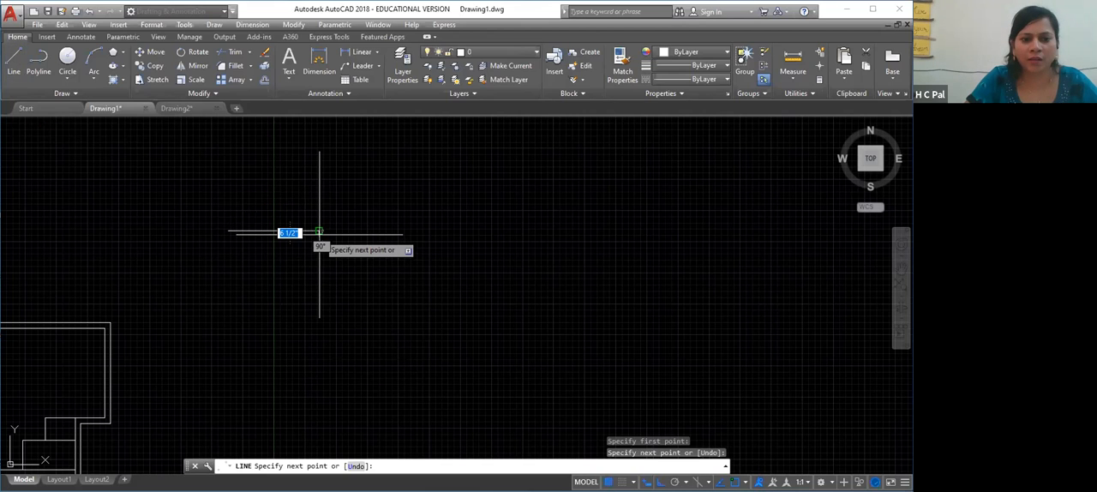
{"action": "left_click", "coordinate": [319, 232]}
{"action": "key", "text": "Escape"}
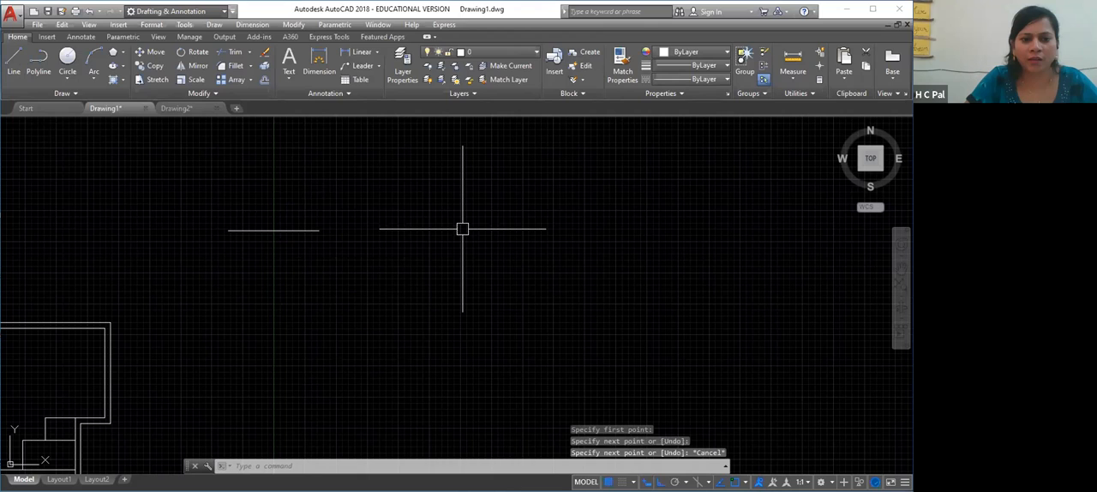
{"action": "key", "text": "Return"}
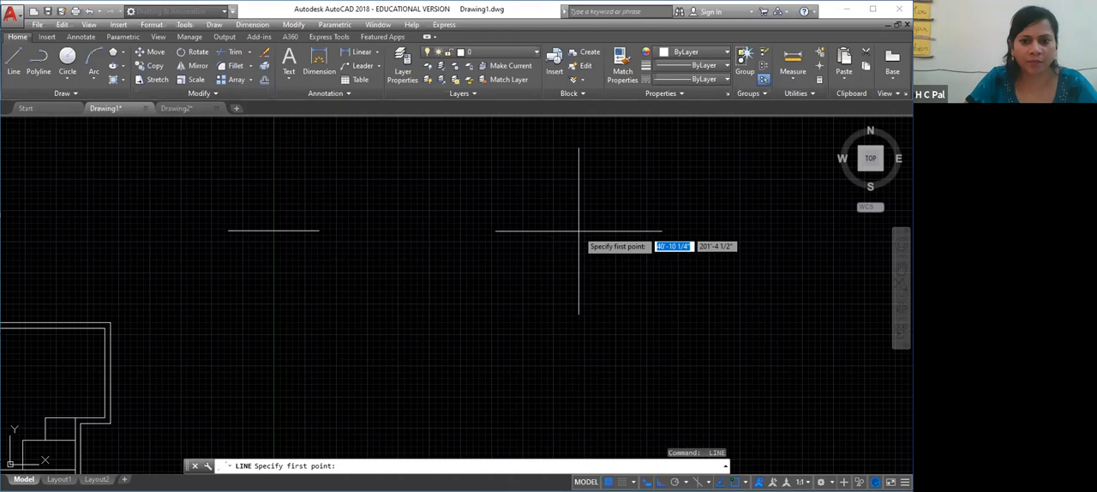
{"action": "left_click", "coordinate": [489, 224]}
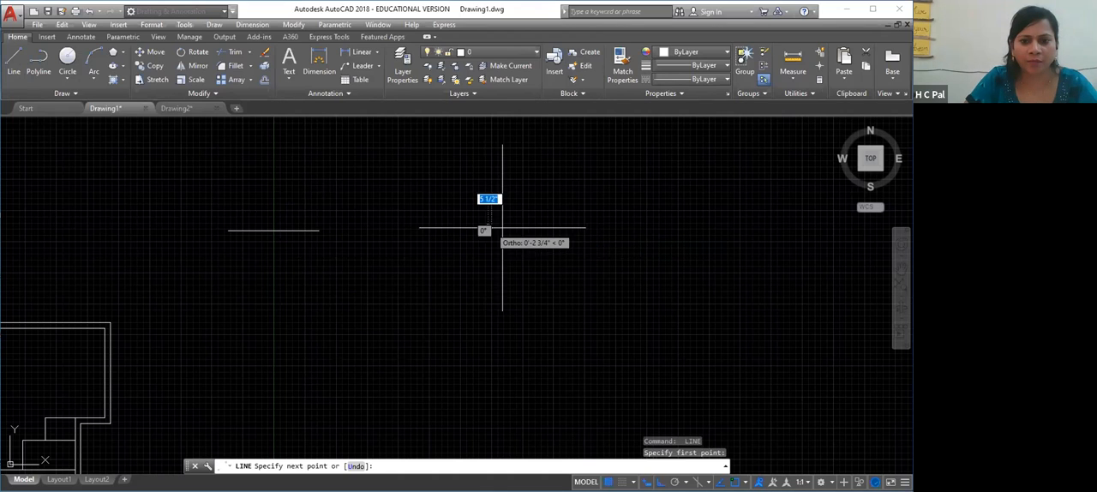
{"action": "left_click", "coordinate": [596, 224]}
{"action": "key", "text": "Escape"}
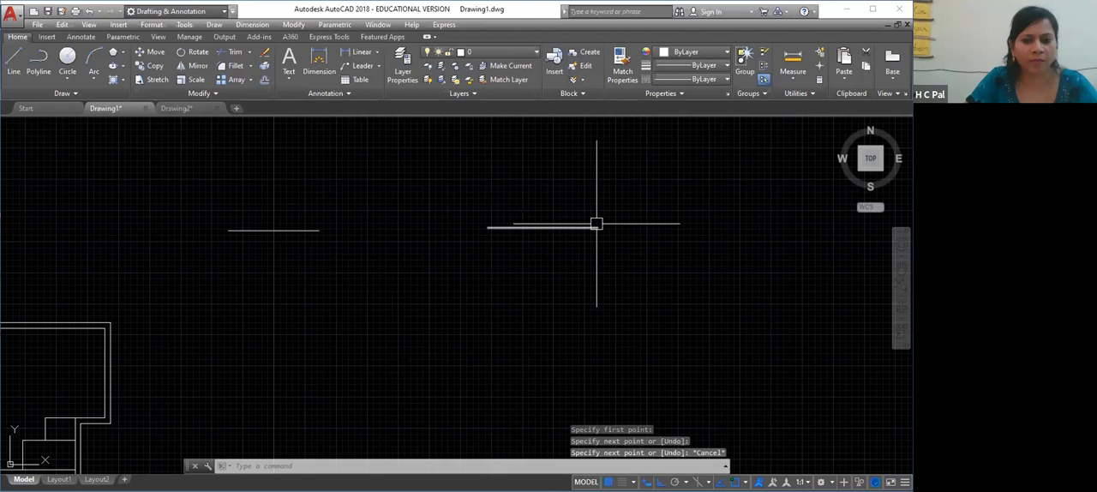
Draw a 2-Point circle whose diameter spans the gap between the facing endpoints of the two horizontal lines
{"action": "left_click", "coordinate": [67, 79]}
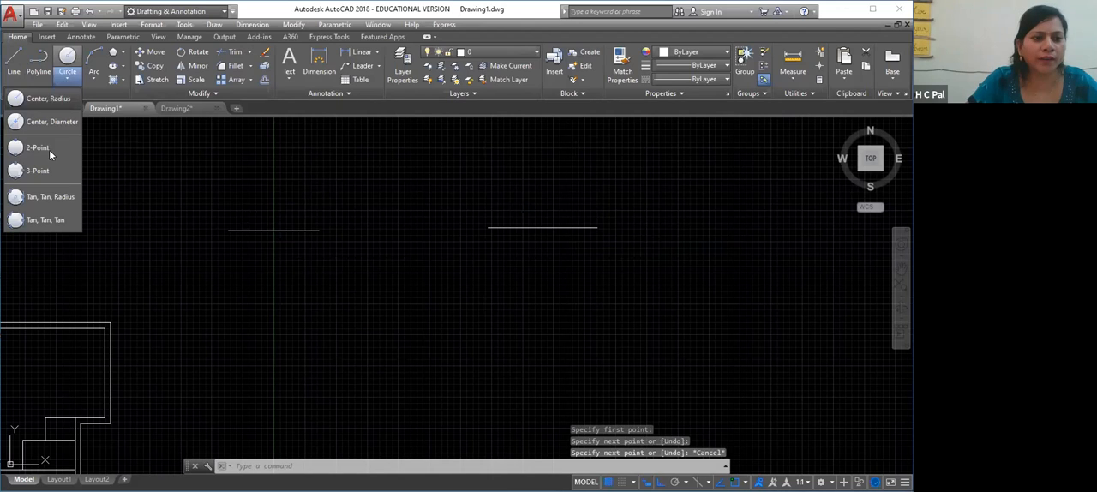
{"action": "left_click", "coordinate": [45, 147]}
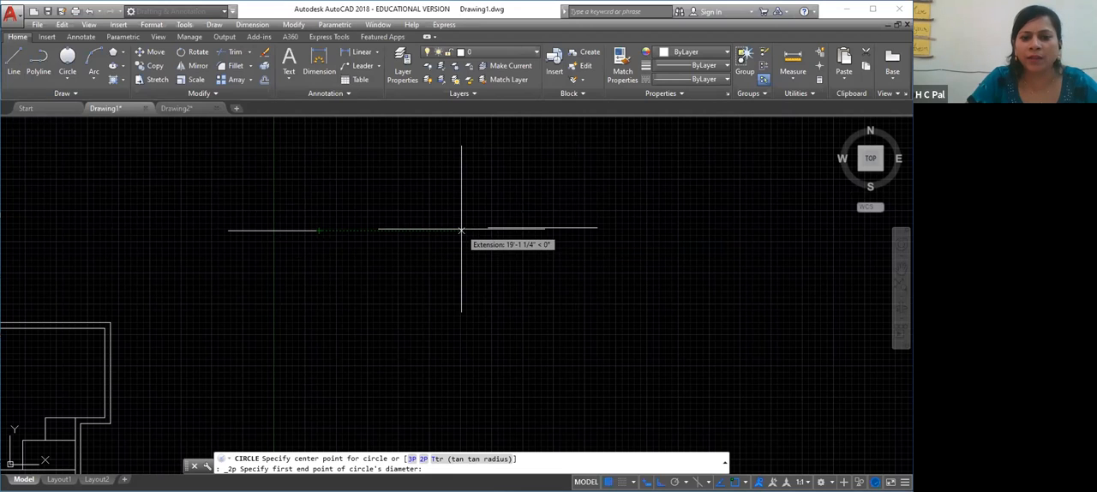
{"action": "left_click", "coordinate": [487, 228]}
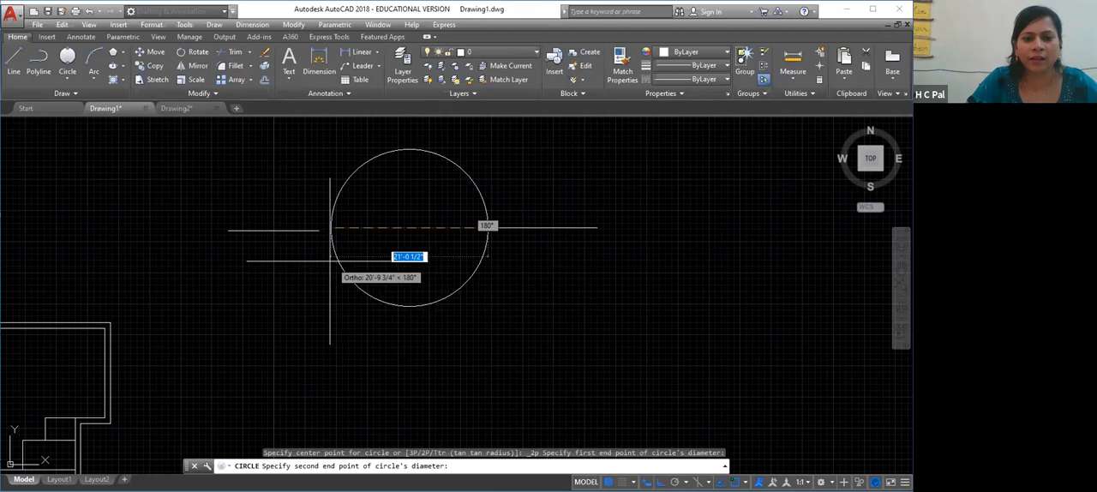
{"action": "left_click", "coordinate": [319, 230]}
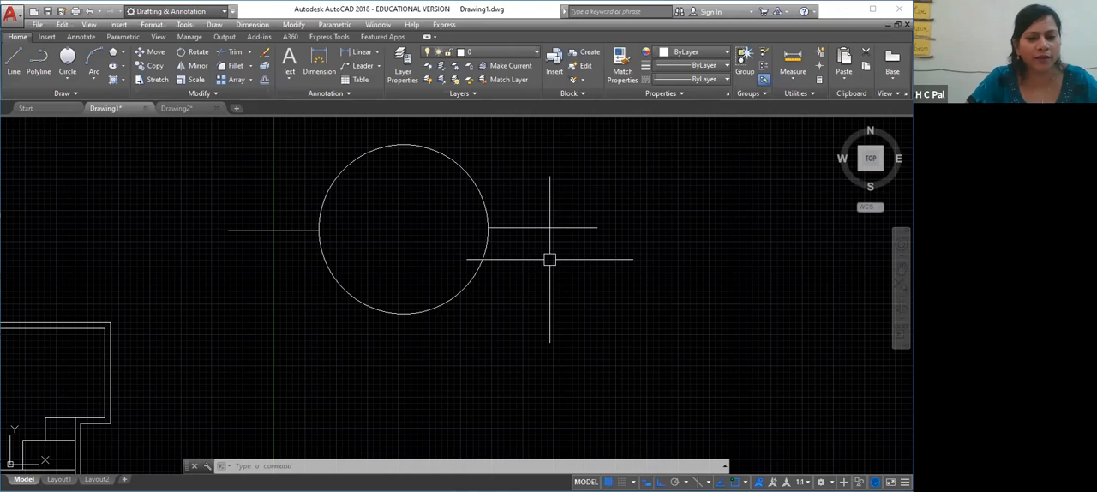
Replace the two-point circle with a vertical line below the gap and a 3-Point circle through the near ends of all three lines
{"action": "left_click", "coordinate": [324, 270]}
{"action": "key", "text": "Delete"}
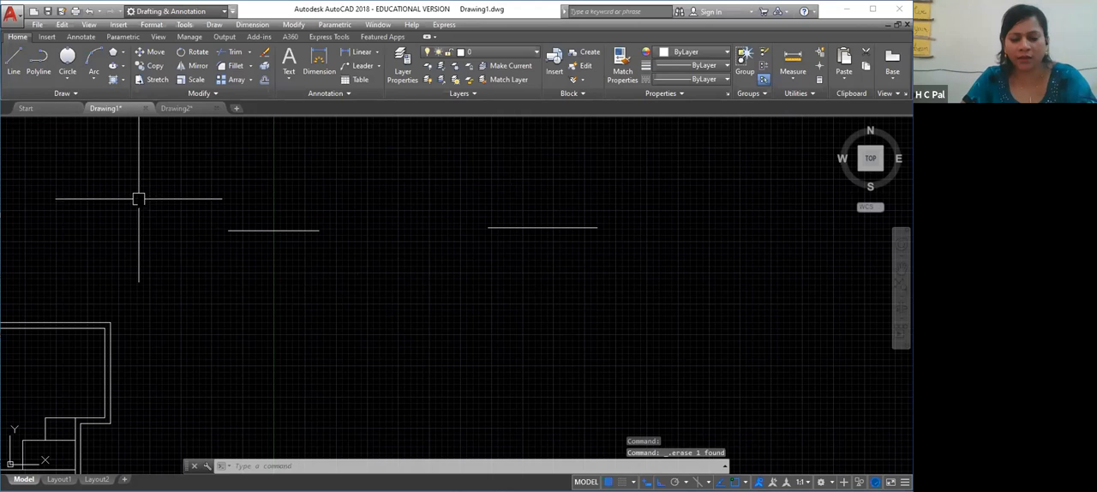
{"action": "type", "text": "l"}
{"action": "key", "text": "Return"}
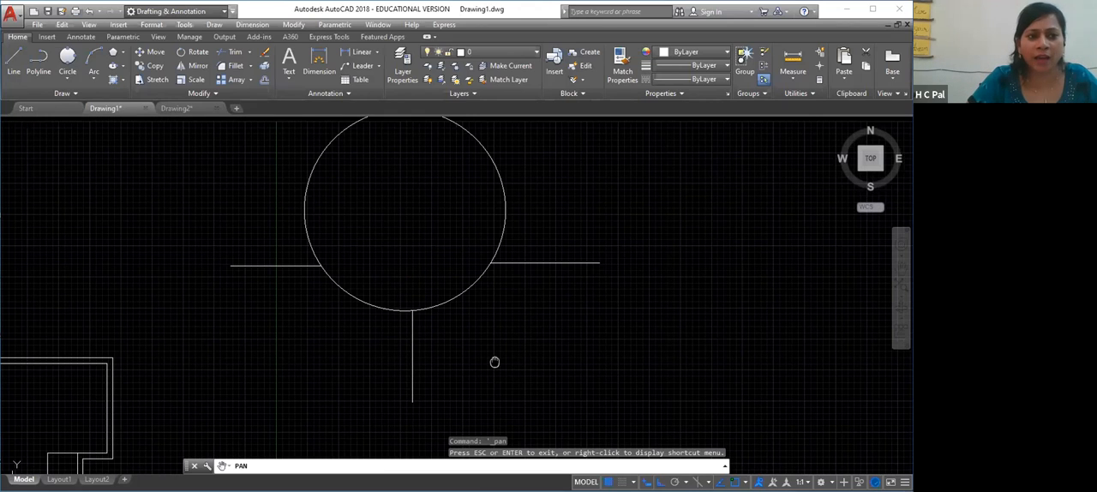
{"action": "left_click_drag", "start_coordinate": [494, 362], "coordinate": [497, 411]}
{"action": "key", "text": "Escape"}
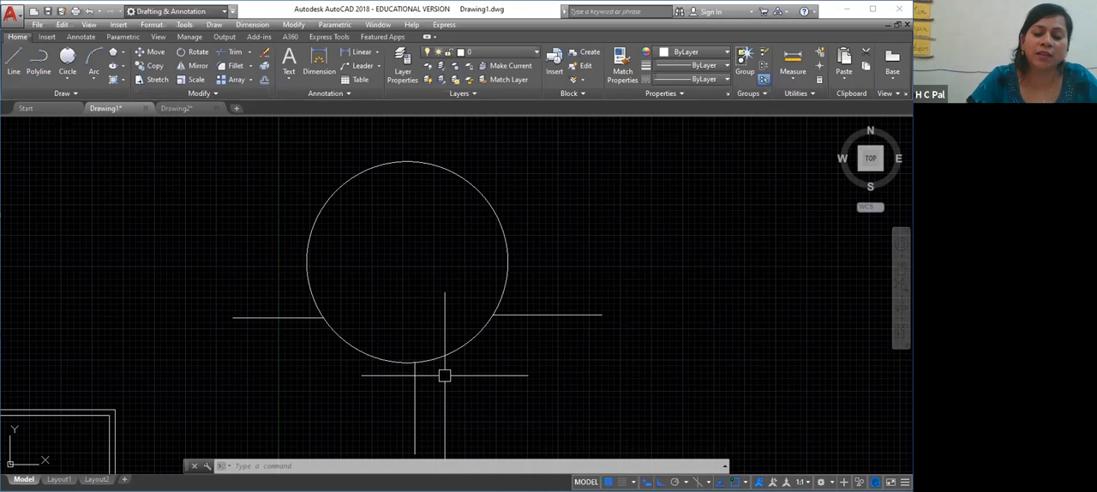
{"action": "left_click", "coordinate": [94, 79]}
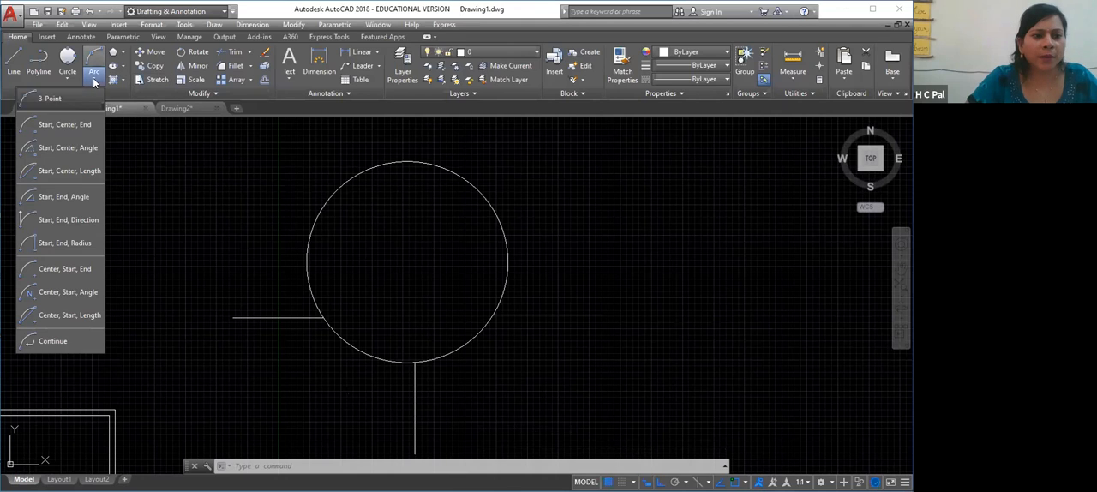
{"action": "left_click", "coordinate": [67, 78]}
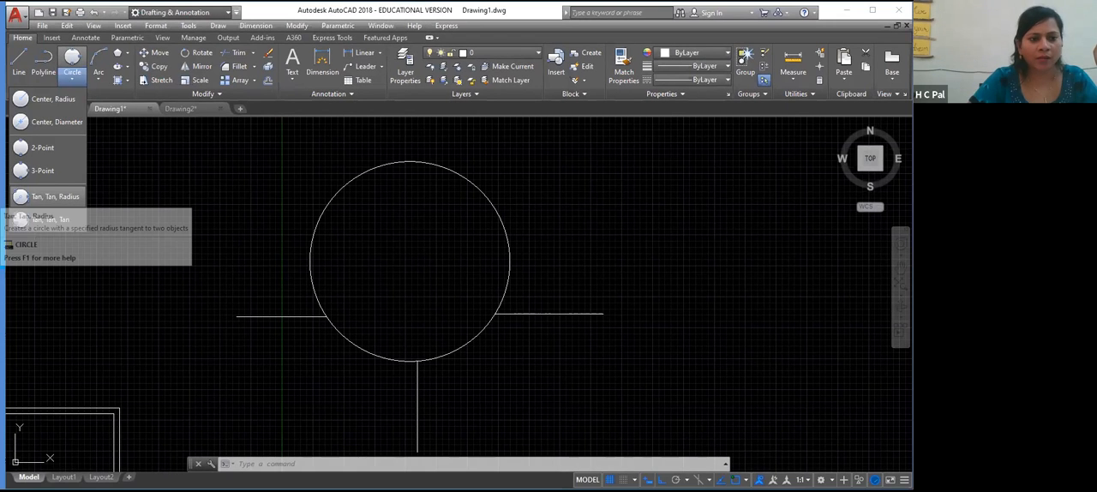
{"action": "left_click", "coordinate": [49, 197]}
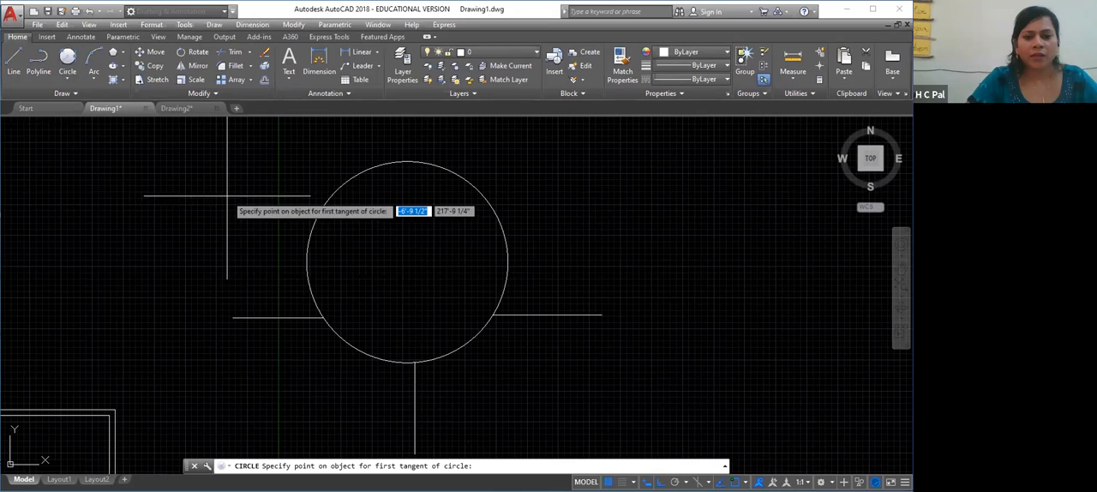
{"action": "key", "text": "Escape"}
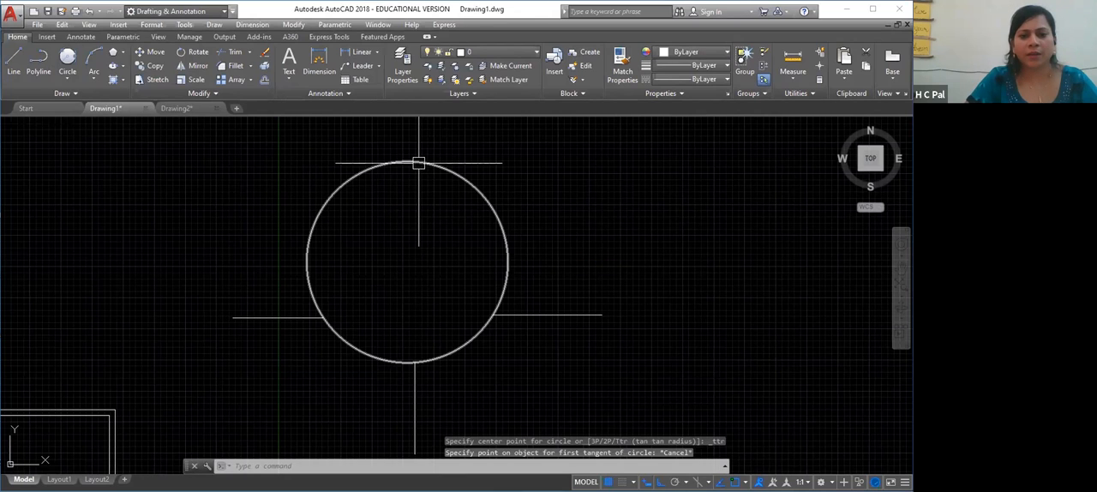
Erase the three-point circle and the three lines around it
{"action": "left_click", "coordinate": [418, 163]}
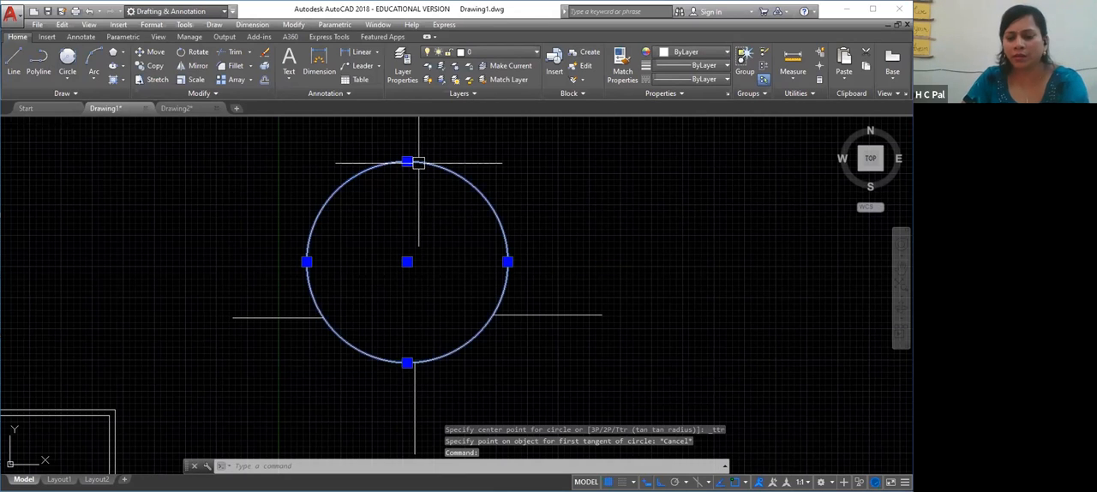
{"action": "key", "text": "Delete"}
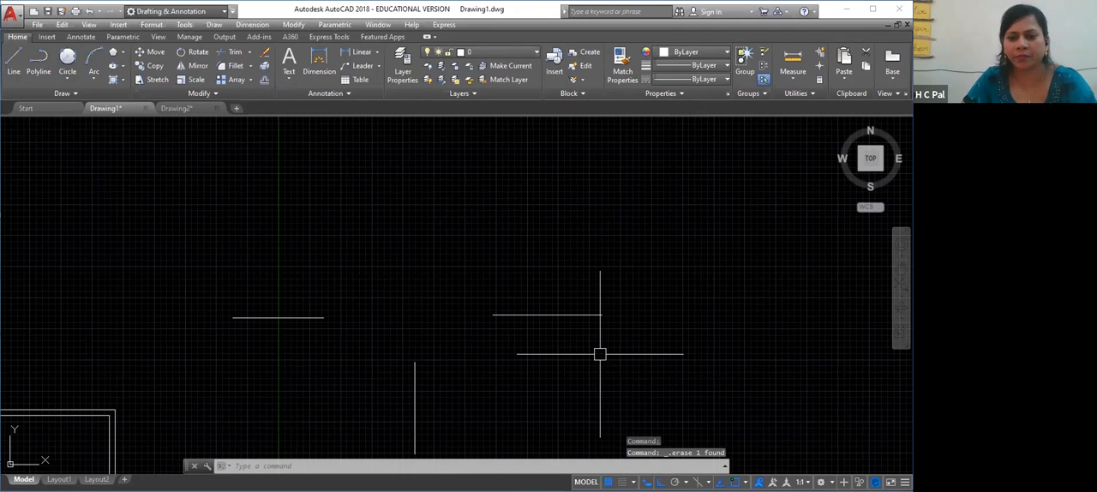
{"action": "left_click", "coordinate": [623, 252]}
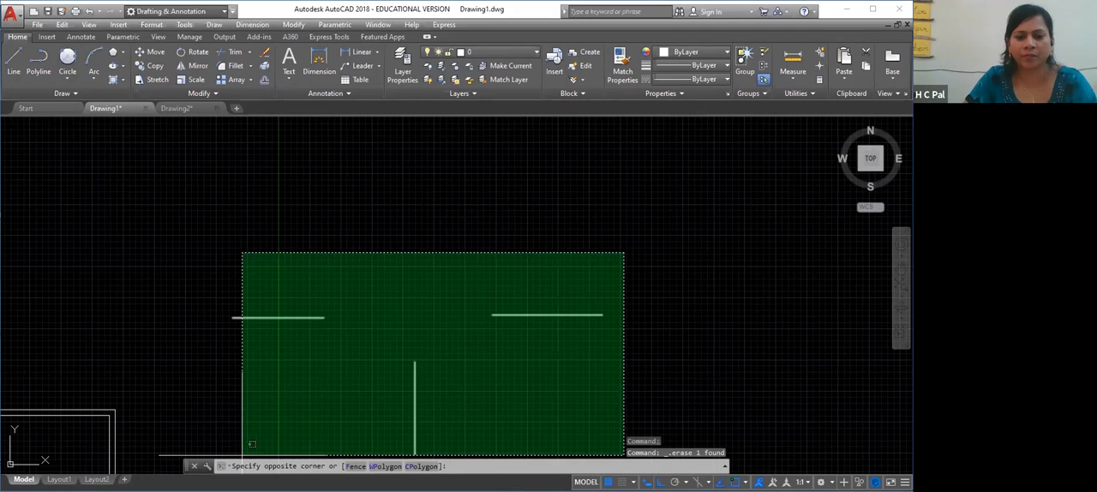
{"action": "left_click", "coordinate": [240, 454]}
{"action": "key", "text": "Delete"}
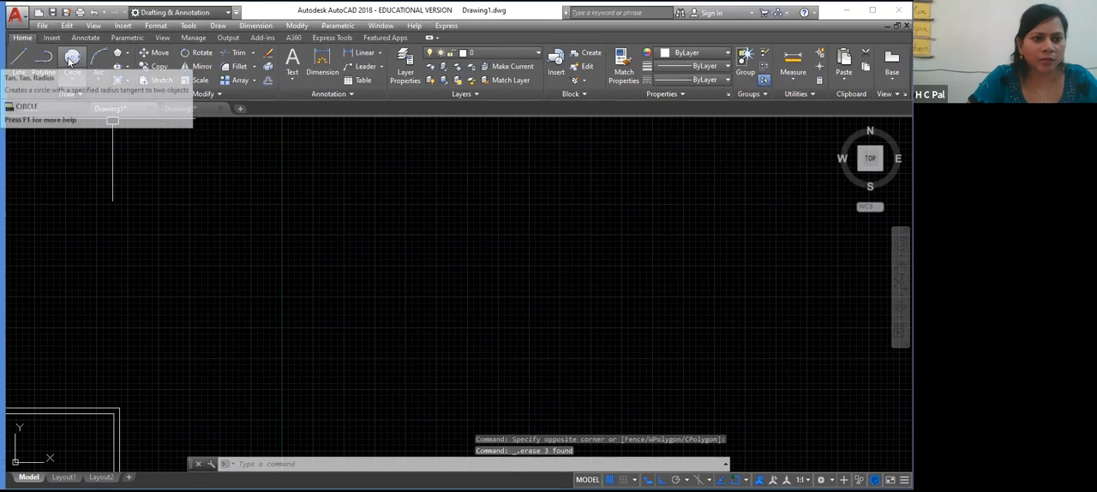
{"action": "left_click", "coordinate": [71, 60]}
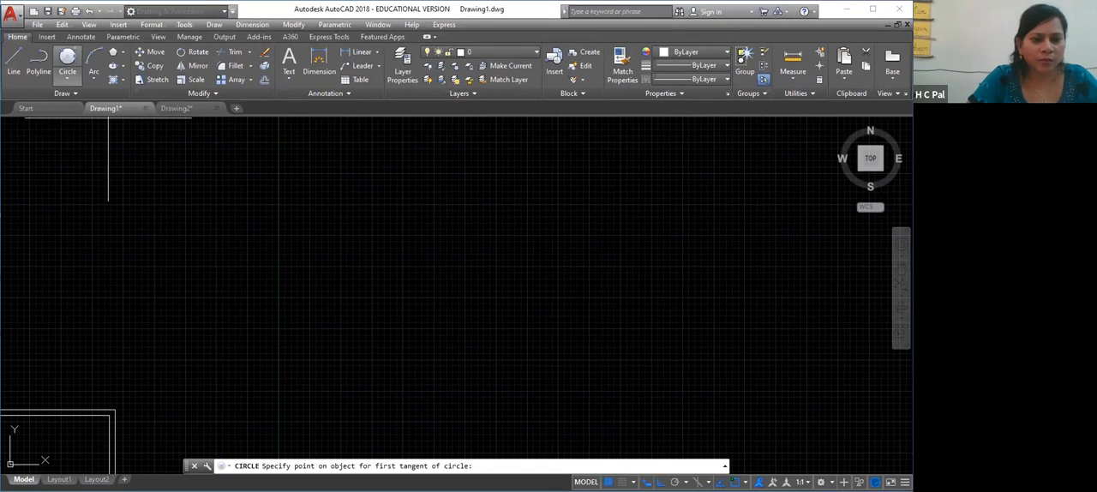
{"action": "left_click", "coordinate": [246, 190]}
{"action": "left_click", "coordinate": [297, 239]}
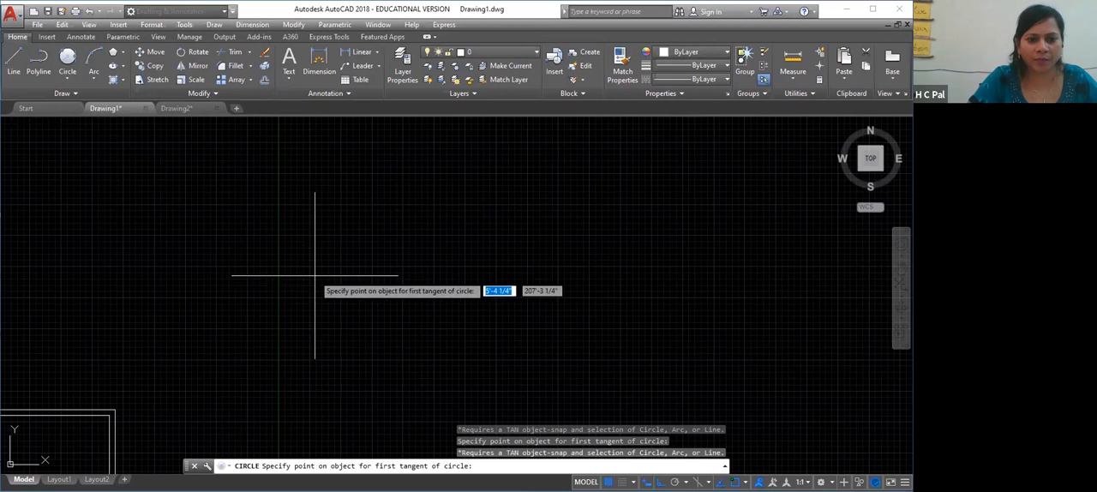
Draw two separate Center-Radius circles side by side, the first about 5'-6 3/4" and the second about 5'-5" in radius
{"action": "left_click", "coordinate": [67, 79]}
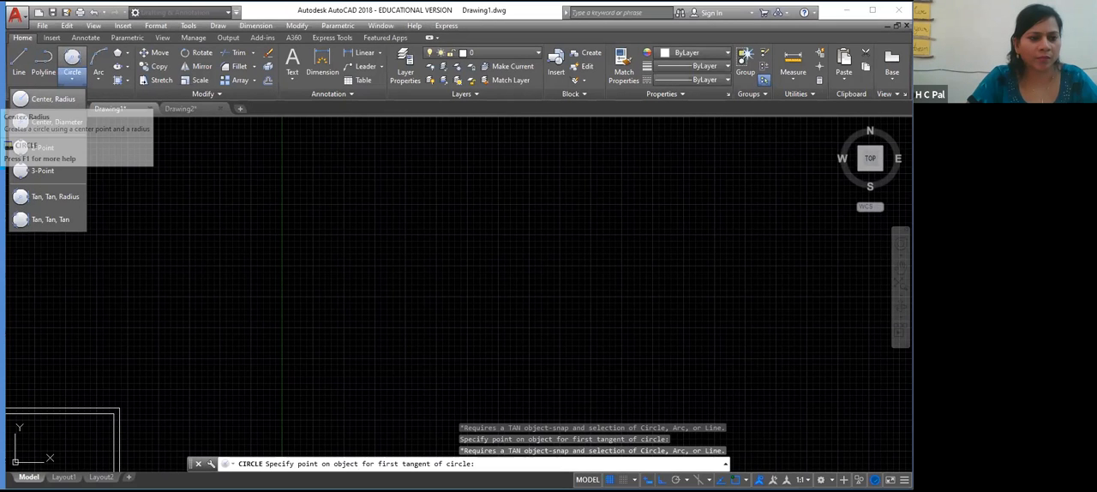
{"action": "left_click", "coordinate": [43, 98]}
{"action": "left_click", "coordinate": [254, 247]}
{"action": "left_click", "coordinate": [295, 285]}
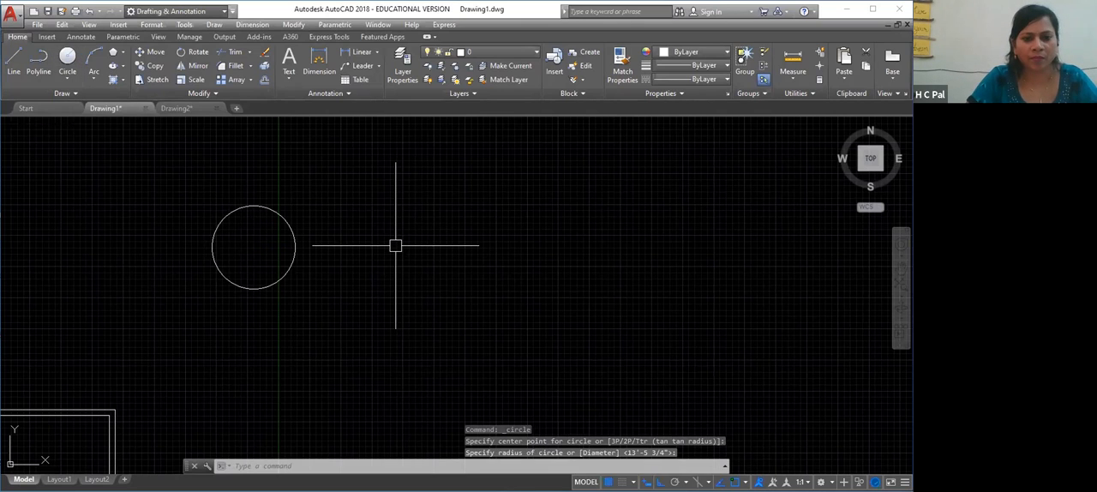
{"action": "key", "text": "Return"}
{"action": "left_click", "coordinate": [432, 241]}
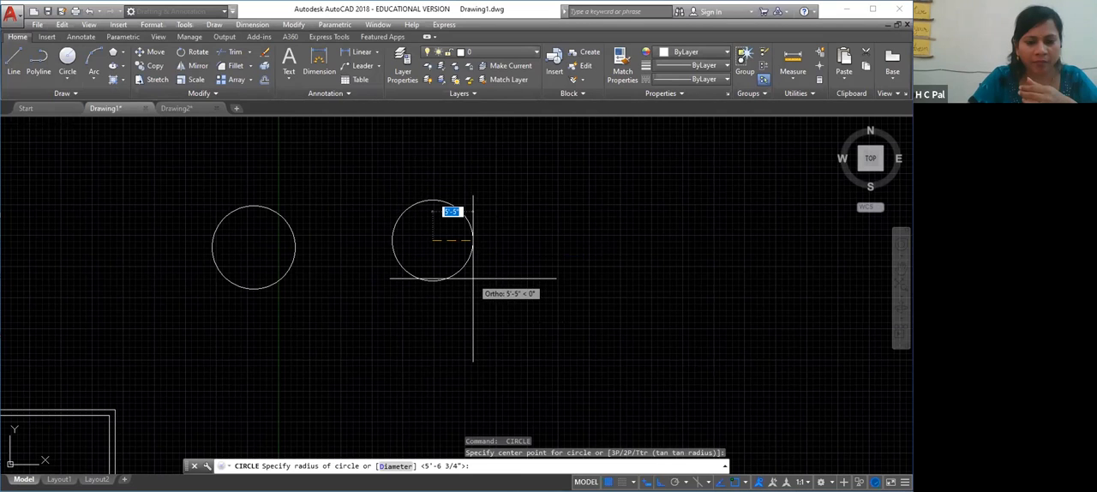
{"action": "left_click", "coordinate": [472, 278]}
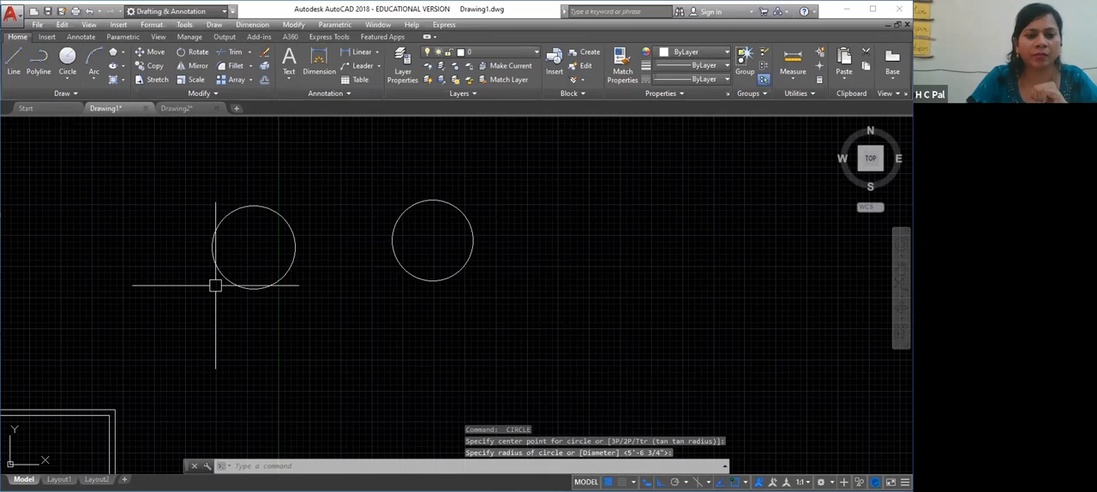
Try to draw a Tan-Tan-Radius circle touching the facing sides of the two circles, accepting the default 5'-5" radius
{"action": "left_click", "coordinate": [66, 79]}
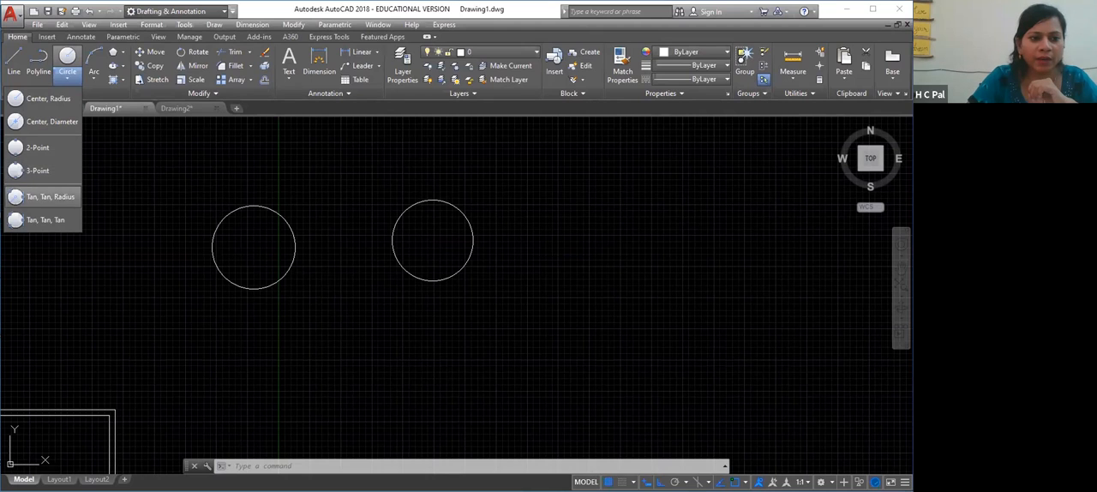
{"action": "left_click", "coordinate": [50, 196]}
{"action": "left_click", "coordinate": [296, 246]}
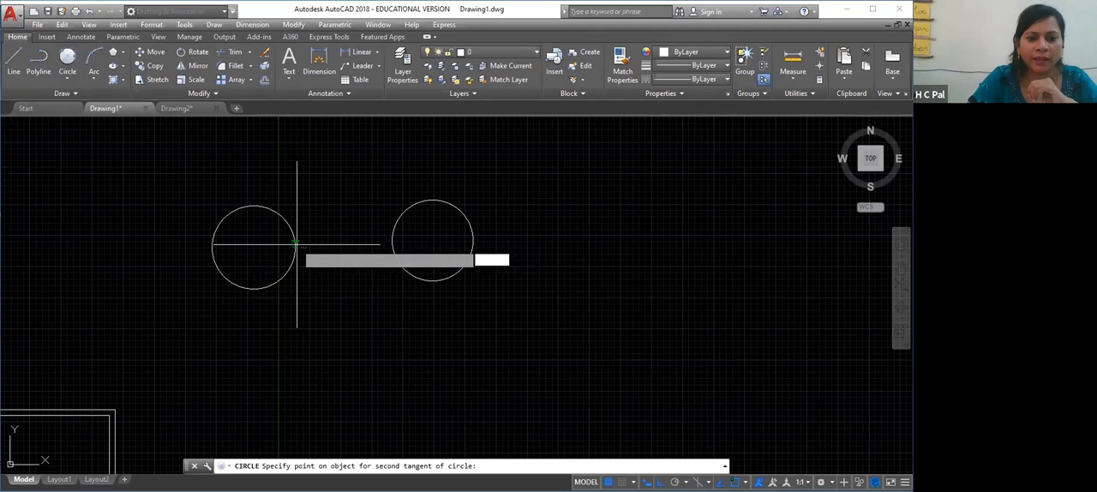
{"action": "left_click", "coordinate": [392, 237]}
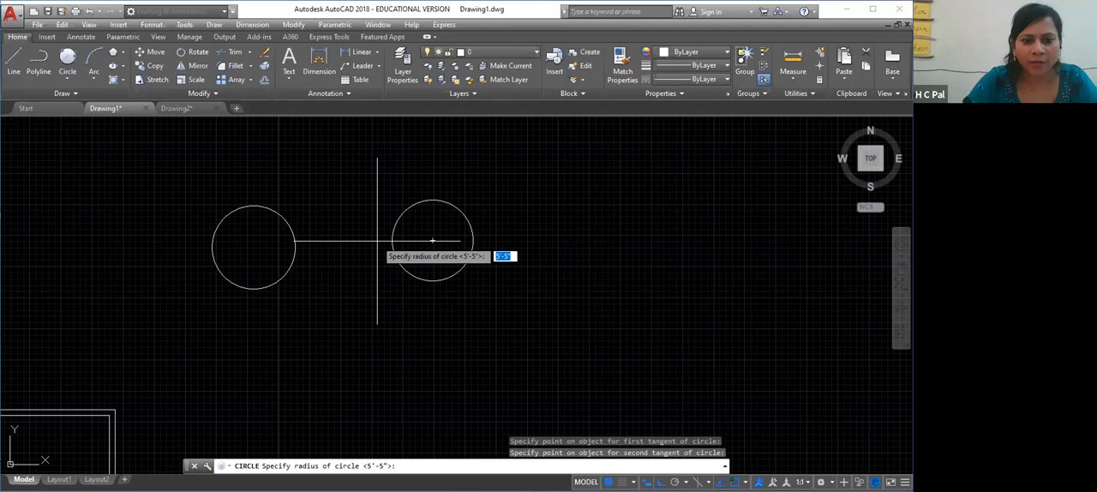
{"action": "key", "text": "Return"}
{"action": "key", "text": "Return"}
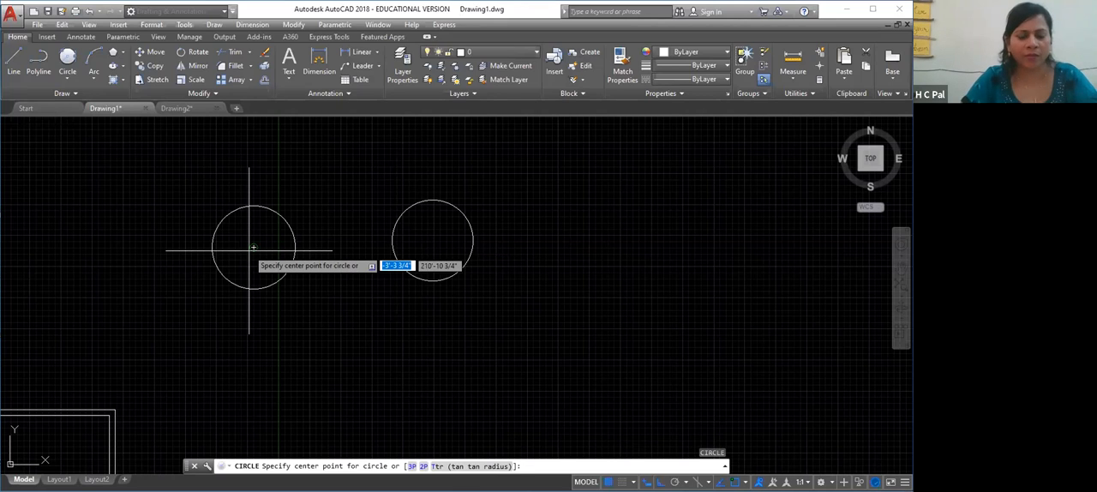
{"action": "left_click", "coordinate": [294, 246]}
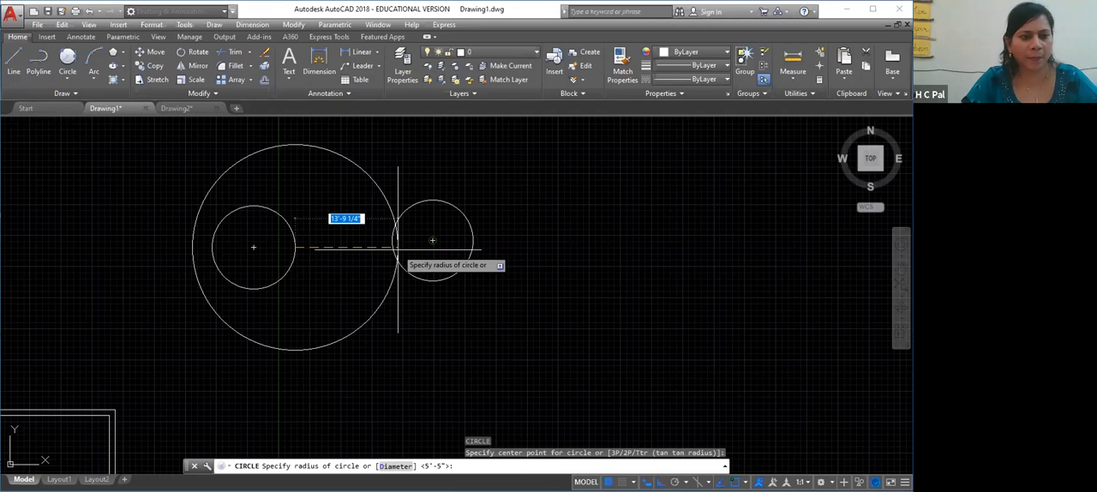
{"action": "key", "text": "Escape"}
{"action": "key", "text": "Escape"}
{"action": "key", "text": "ctrl+z"}
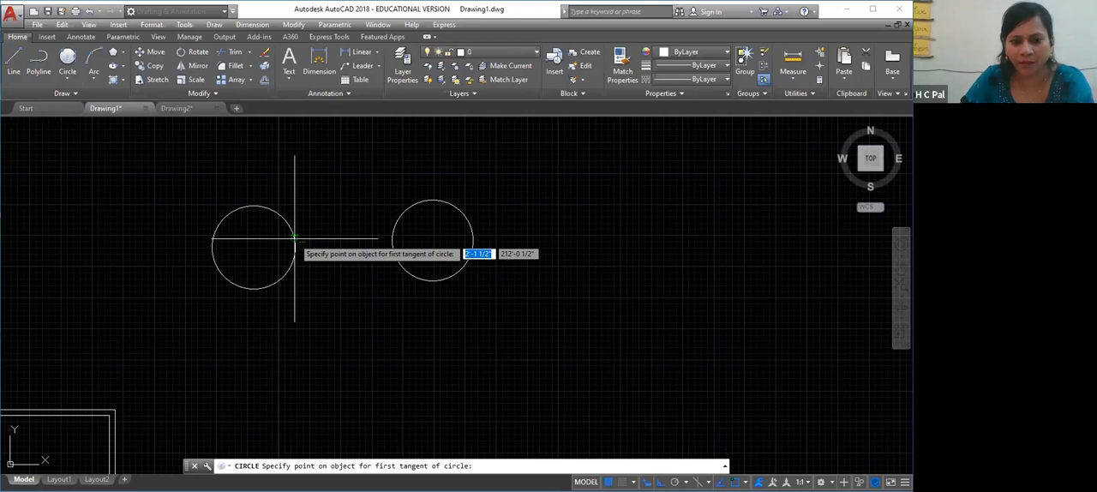
Try a tangent circle between the facing sides of the two circles again with a radius of 5.5'
{"action": "left_click", "coordinate": [294, 238]}
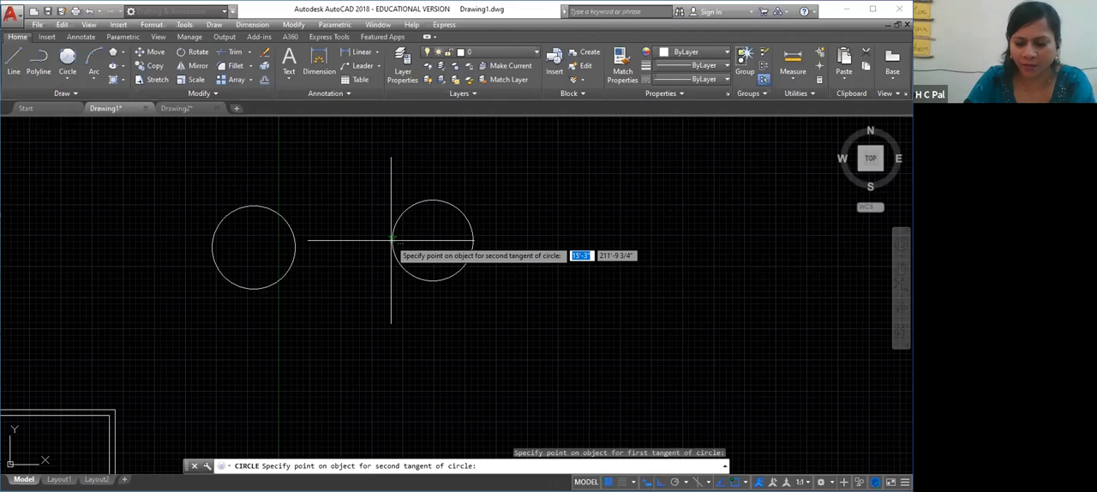
{"action": "left_click", "coordinate": [391, 240]}
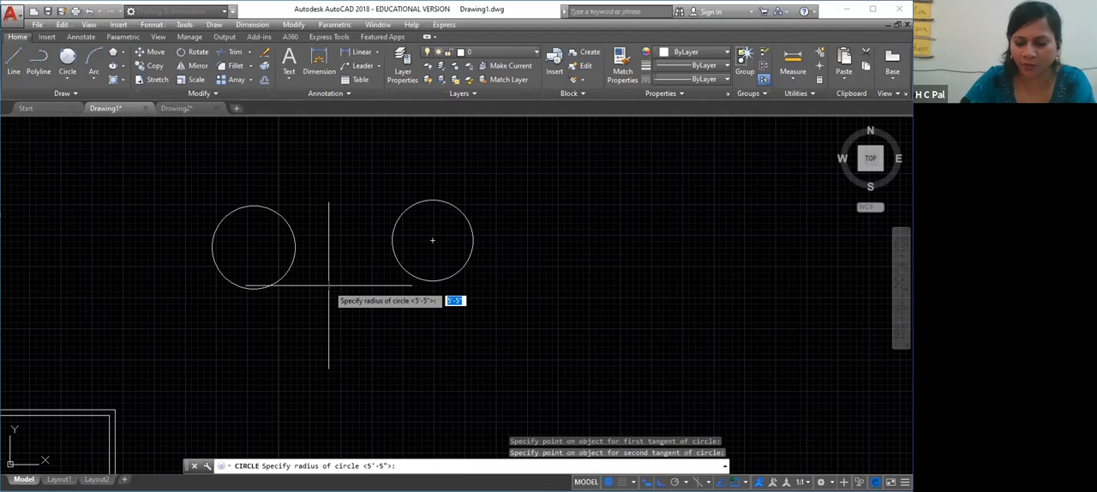
{"action": "type", "text": "5.5"}
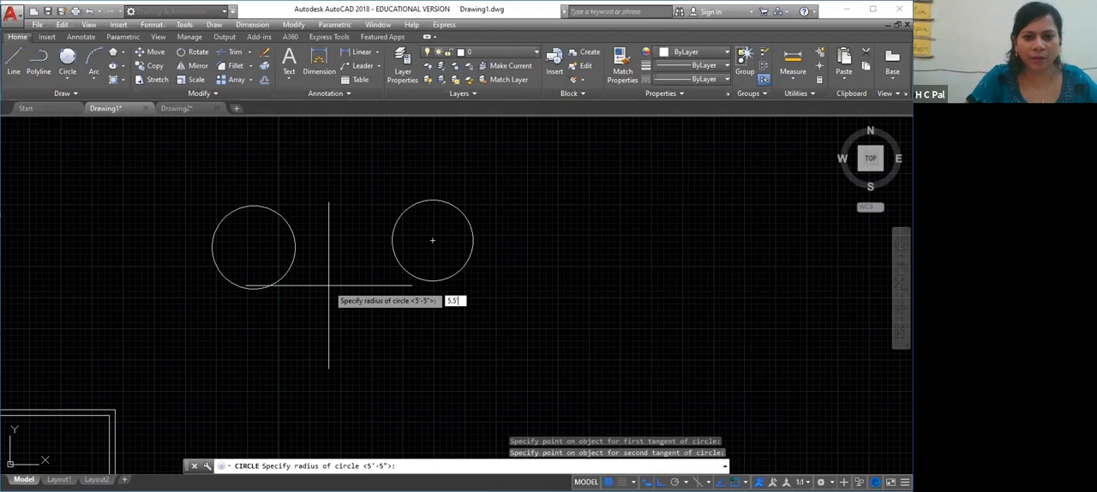
{"action": "key", "text": "Return"}
Erase both circles
{"action": "left_click", "coordinate": [541, 183]}
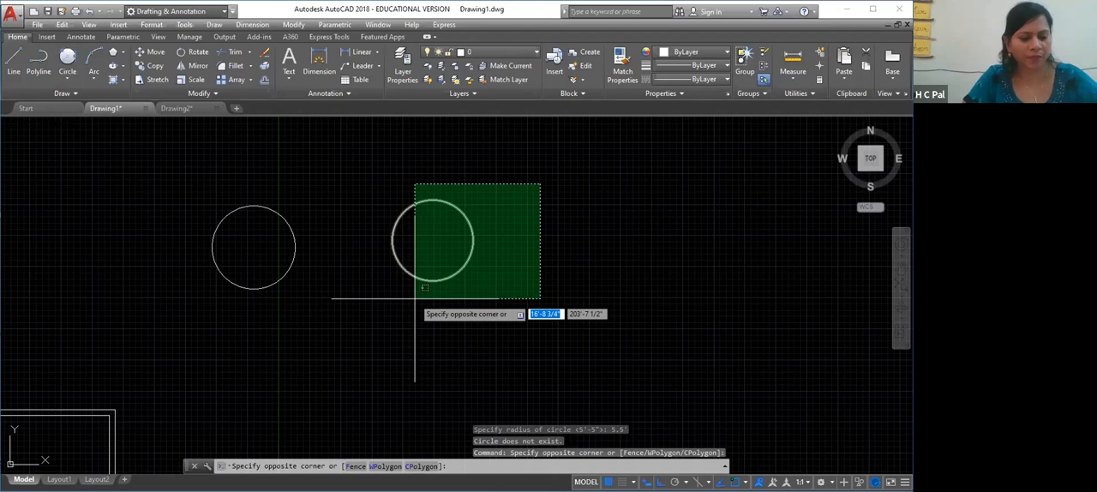
{"action": "left_click", "coordinate": [191, 314]}
{"action": "key", "text": "Escape"}
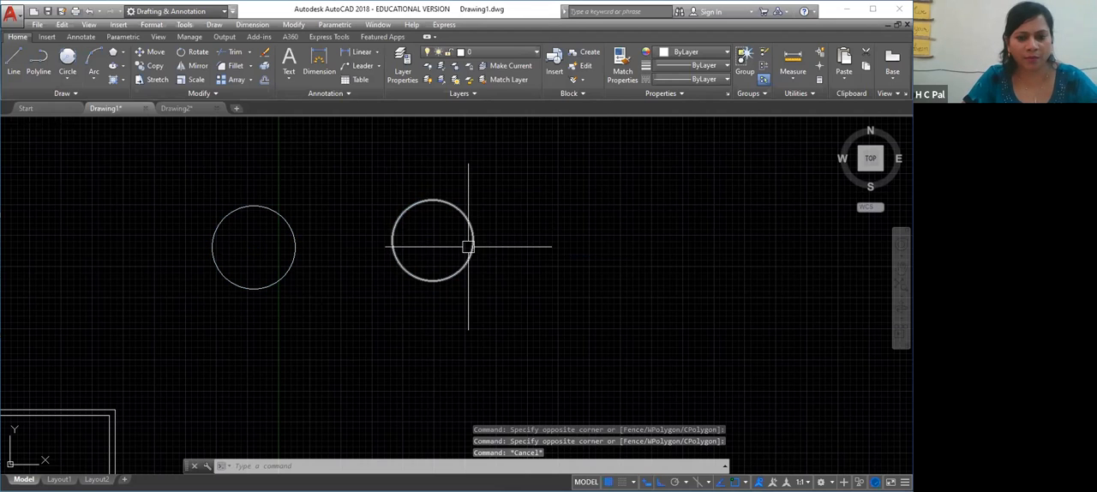
{"action": "left_click", "coordinate": [514, 259]}
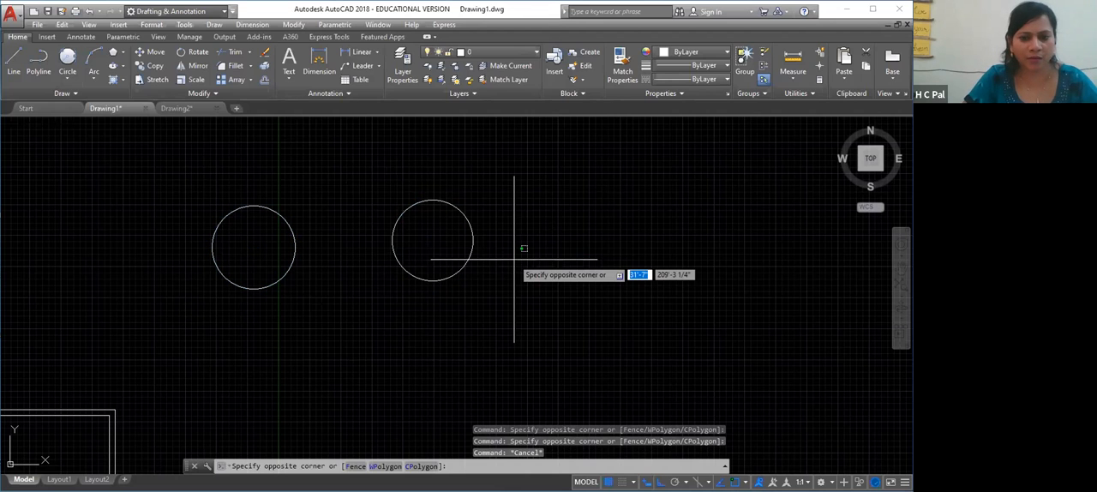
{"action": "left_click", "coordinate": [101, 241]}
{"action": "key", "text": "Delete"}
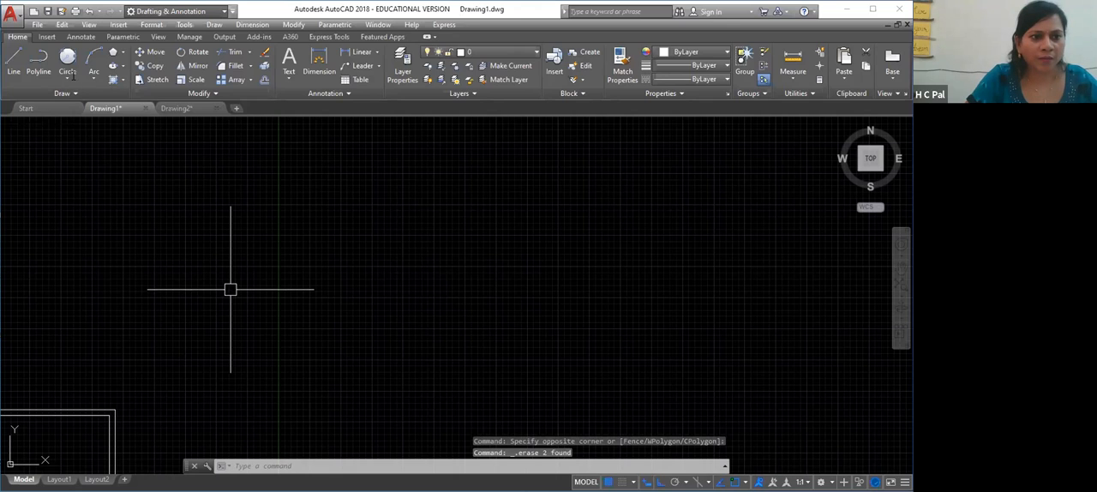
Draw a single circle by centre and radius, about 4'-11 1/4" in radius, in the empty area above the floor plan
{"action": "left_click", "coordinate": [67, 79]}
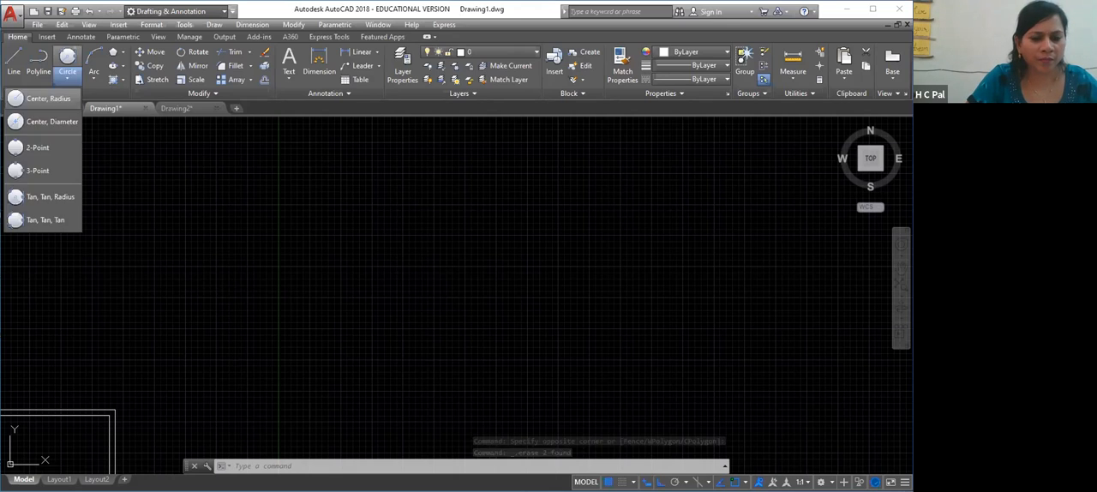
{"action": "left_click", "coordinate": [34, 116]}
{"action": "left_click", "coordinate": [200, 259]}
{"action": "left_click", "coordinate": [227, 296]}
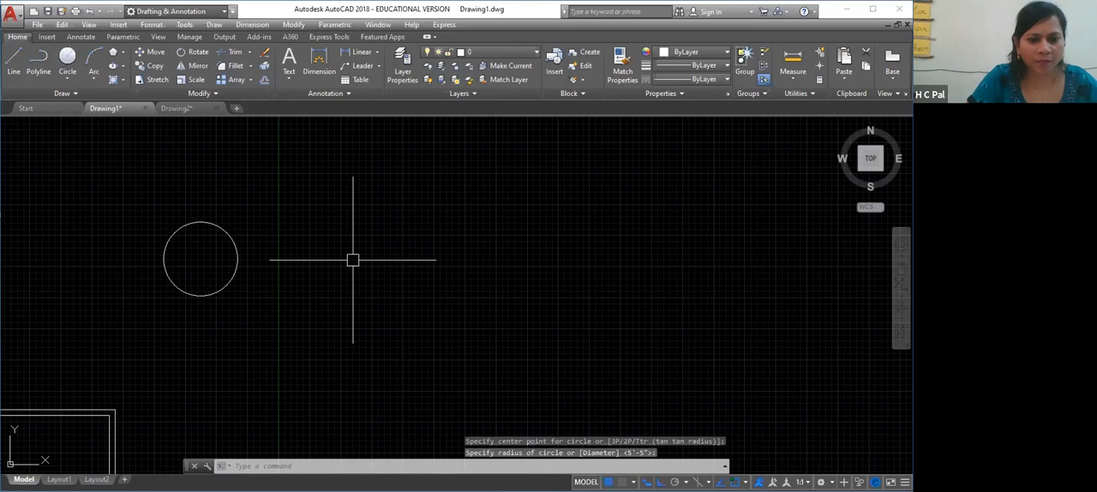
{"action": "key", "text": "Return"}
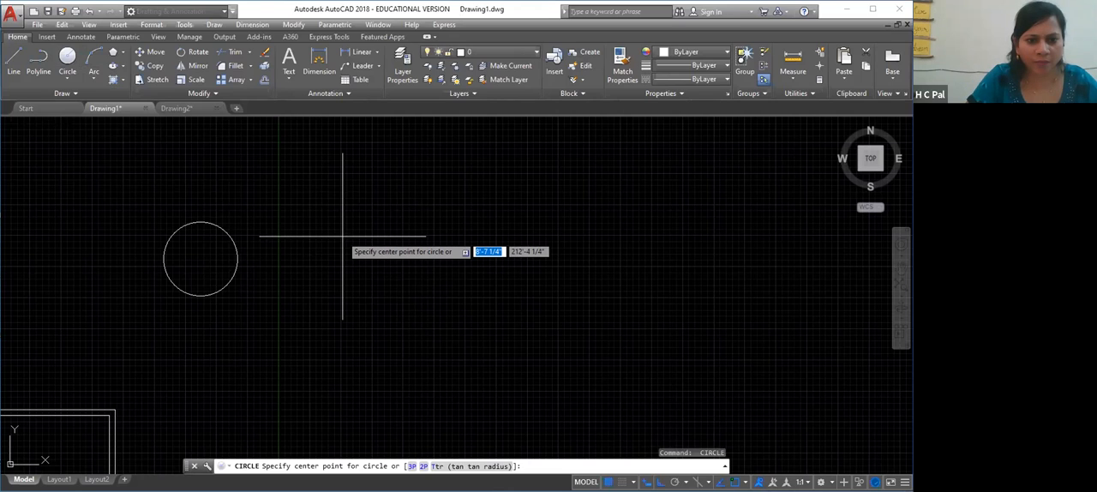
{"action": "left_click", "coordinate": [343, 236]}
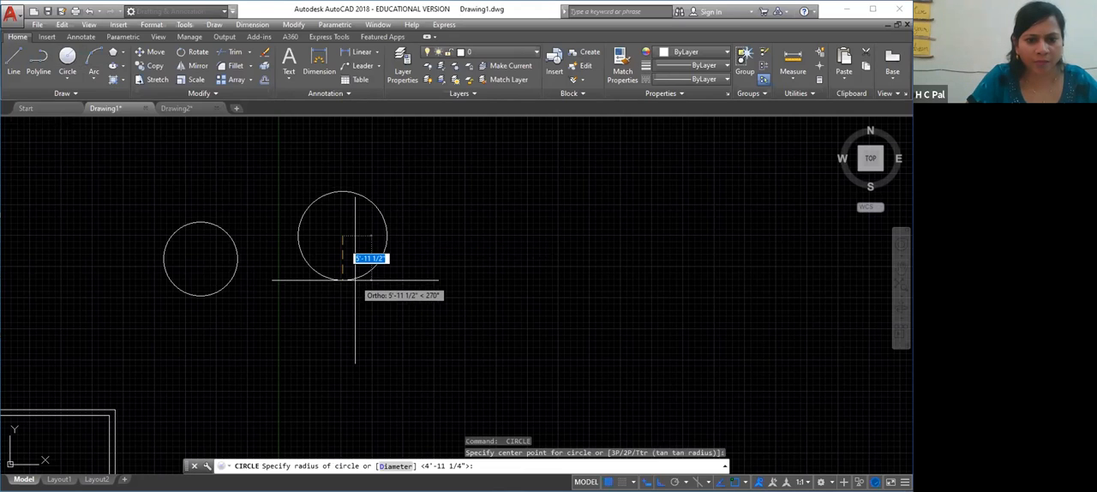
{"action": "key", "text": "Escape"}
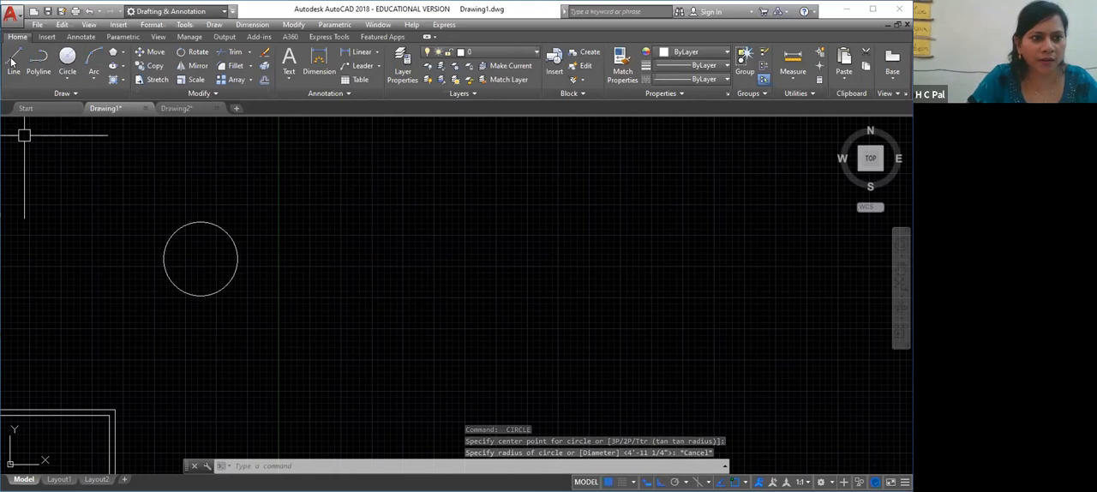
Try to draw a 5' horizontal line from the circle's centre, and undo that segment
{"action": "type", "text": "l"}
{"action": "key", "text": "Return"}
{"action": "left_click", "coordinate": [201, 258]}
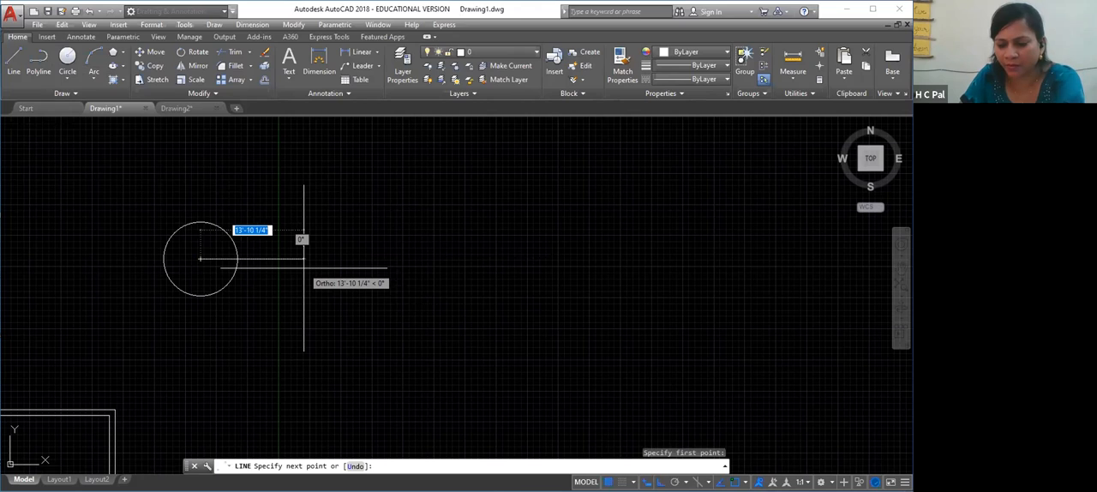
{"action": "type", "text": "5'"}
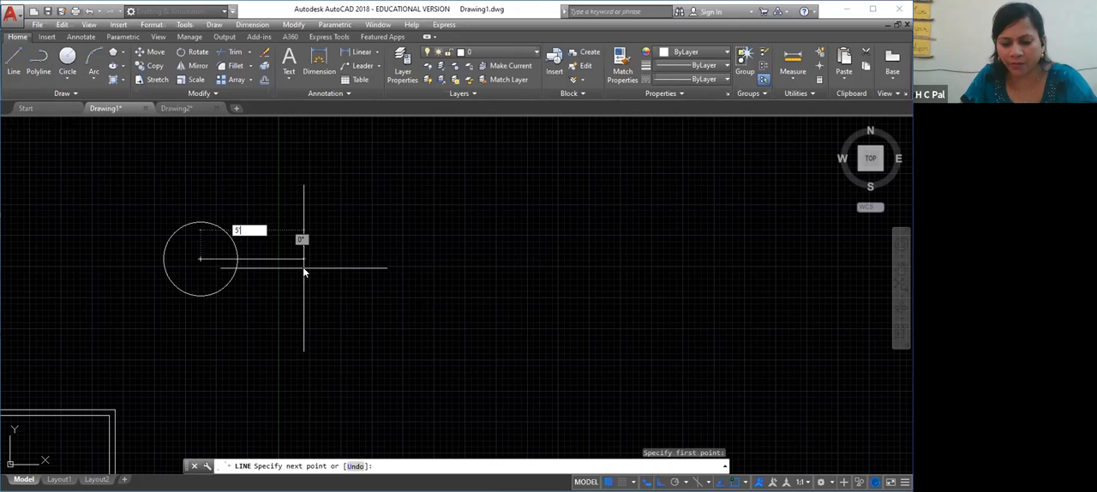
{"action": "key", "text": "Return"}
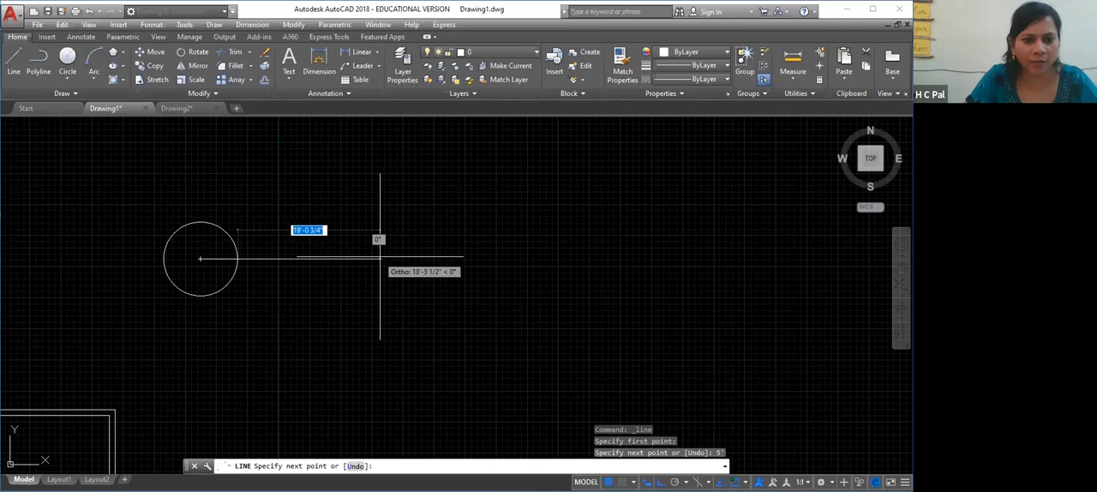
{"action": "key", "text": "ctrl+z"}
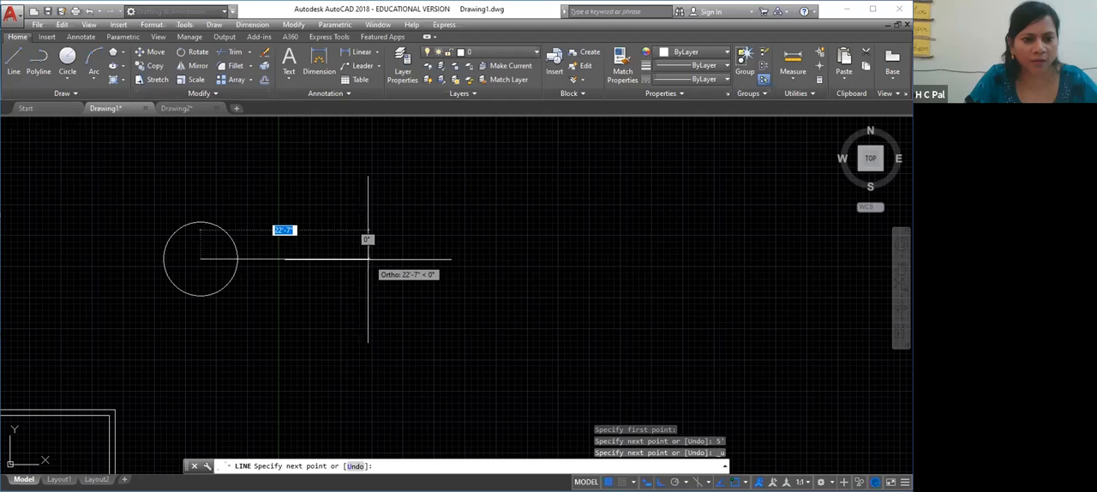
{"action": "key", "text": "Escape"}
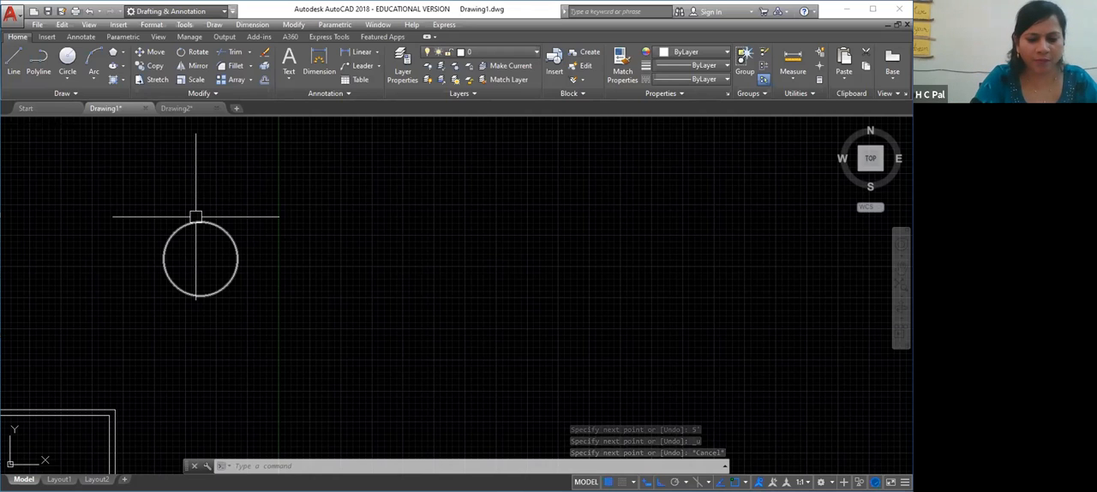
{"action": "key", "text": "Return"}
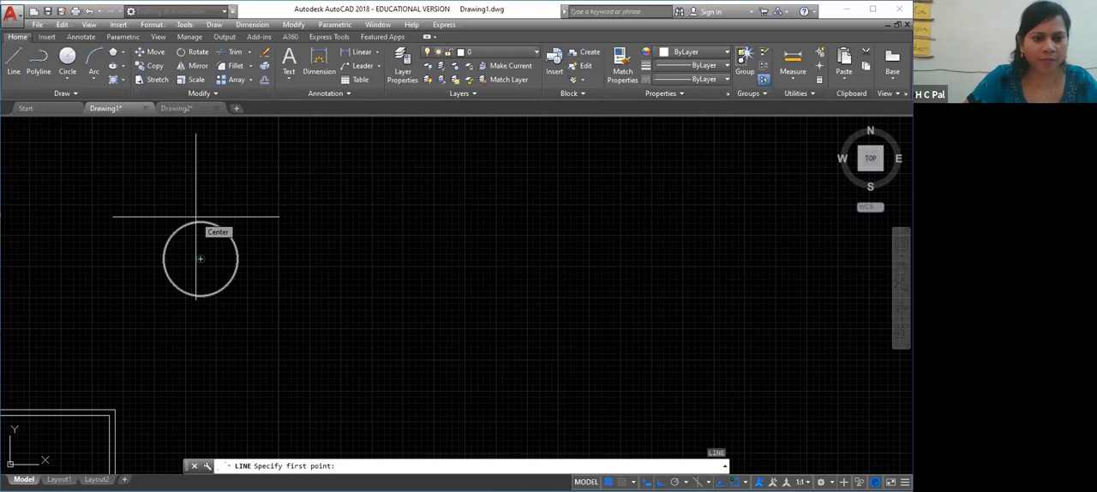
{"action": "key", "text": "Return"}
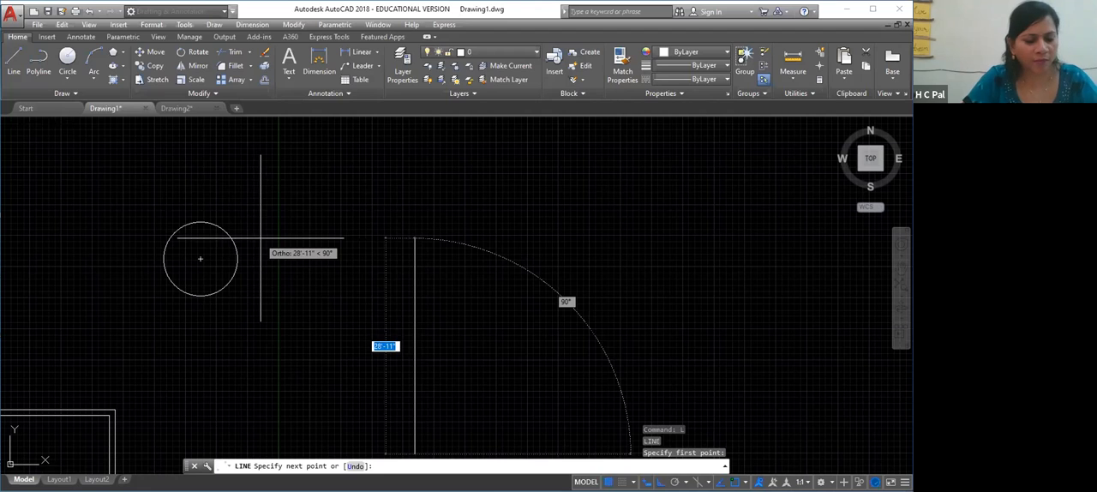
{"action": "key", "text": "Escape"}
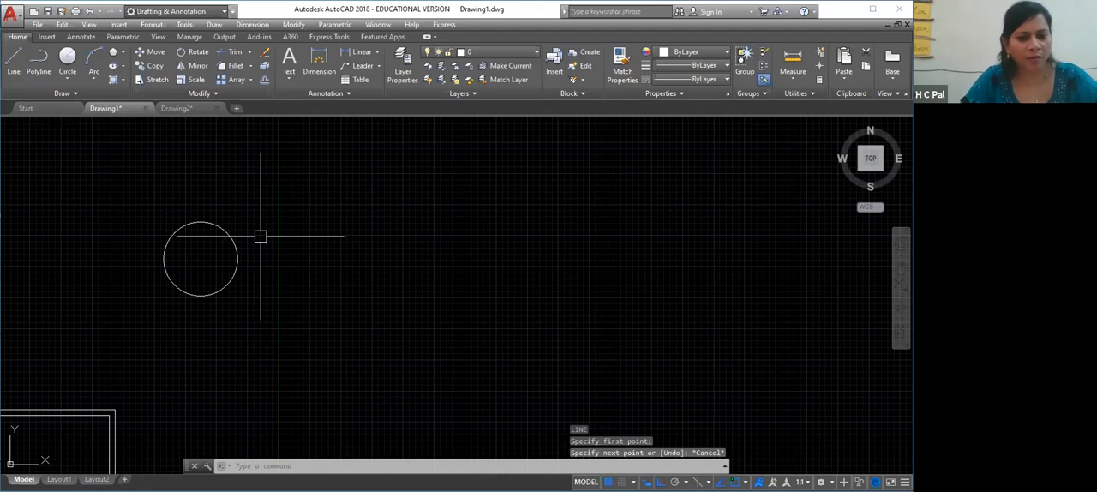
Draw a horizontal line about 20' long from the circle's centre out past its right side
{"action": "right_click", "coordinate": [297, 262]}
{"action": "left_click", "coordinate": [319, 271]}
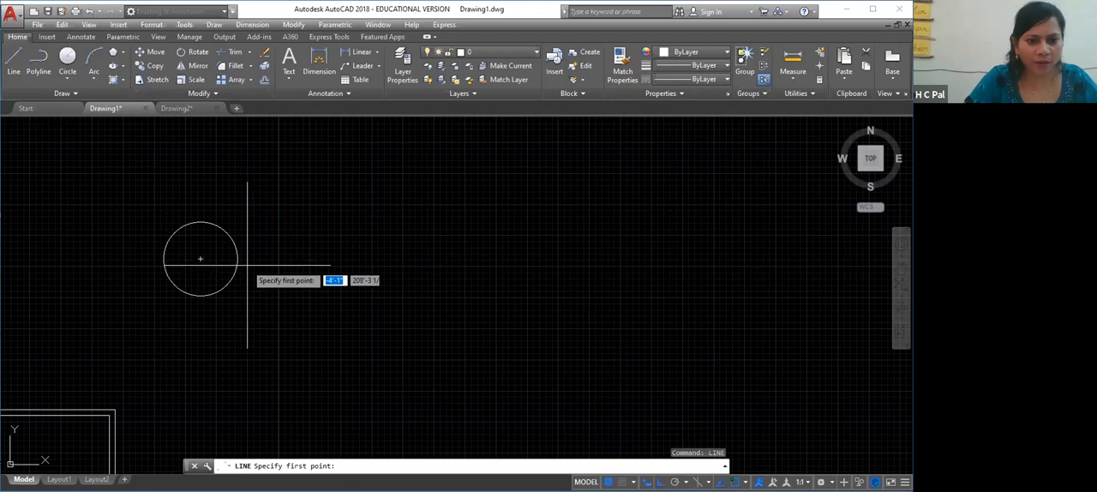
{"action": "left_click", "coordinate": [200, 258]}
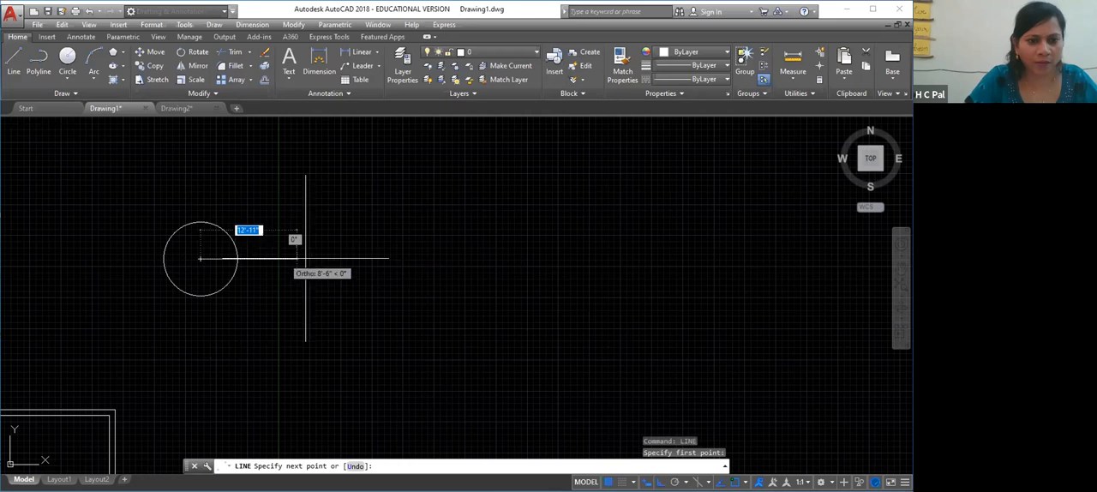
{"action": "left_click", "coordinate": [349, 258]}
{"action": "right_click", "coordinate": [346, 301]}
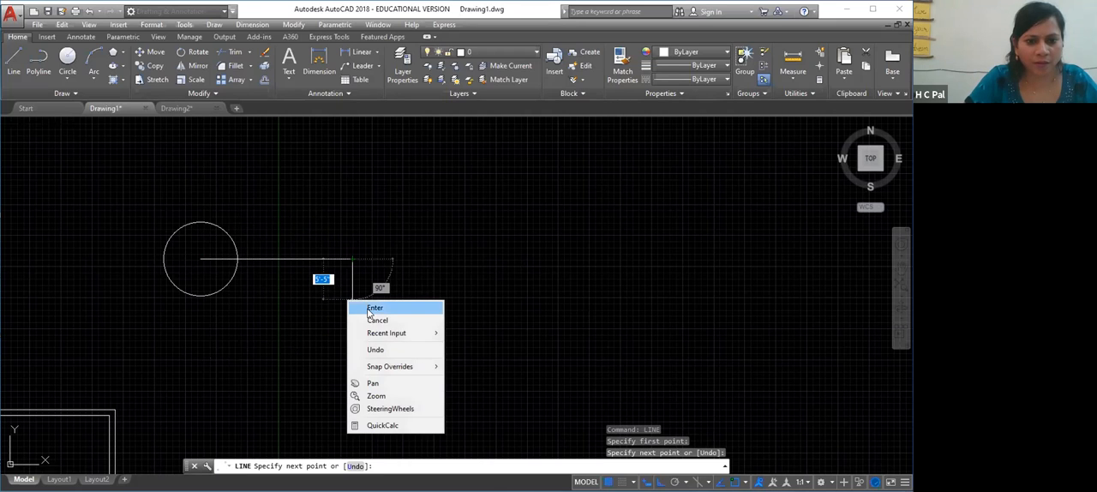
{"action": "left_click", "coordinate": [374, 306]}
Try shifting the horizontal line along its own axis to new positions, and erase the line
{"action": "left_click", "coordinate": [208, 258]}
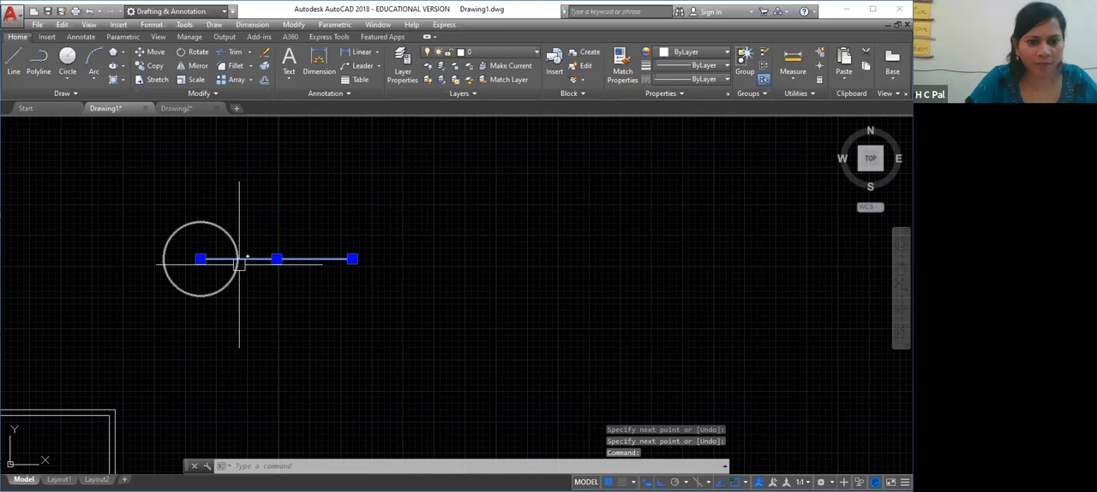
{"action": "left_click", "coordinate": [352, 259]}
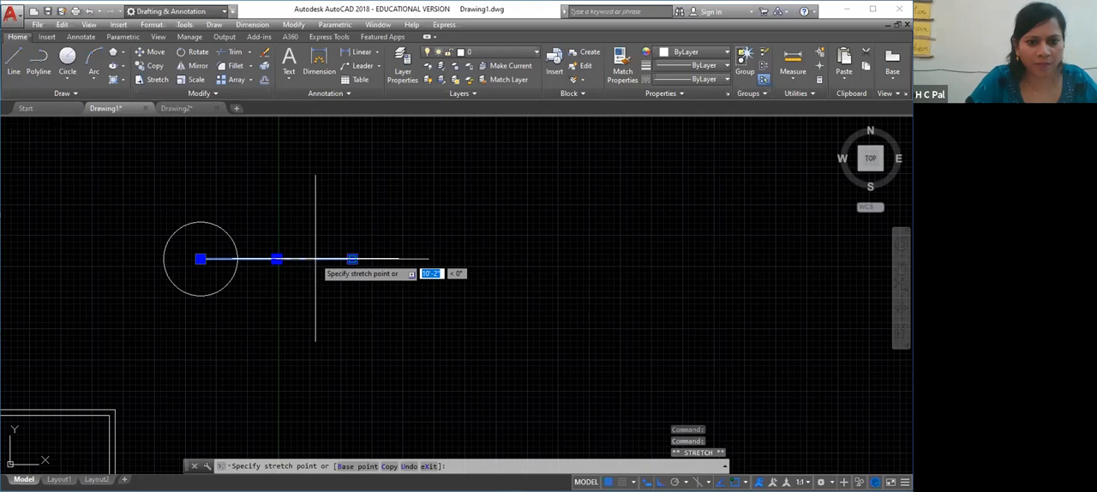
{"action": "left_click", "coordinate": [333, 259]}
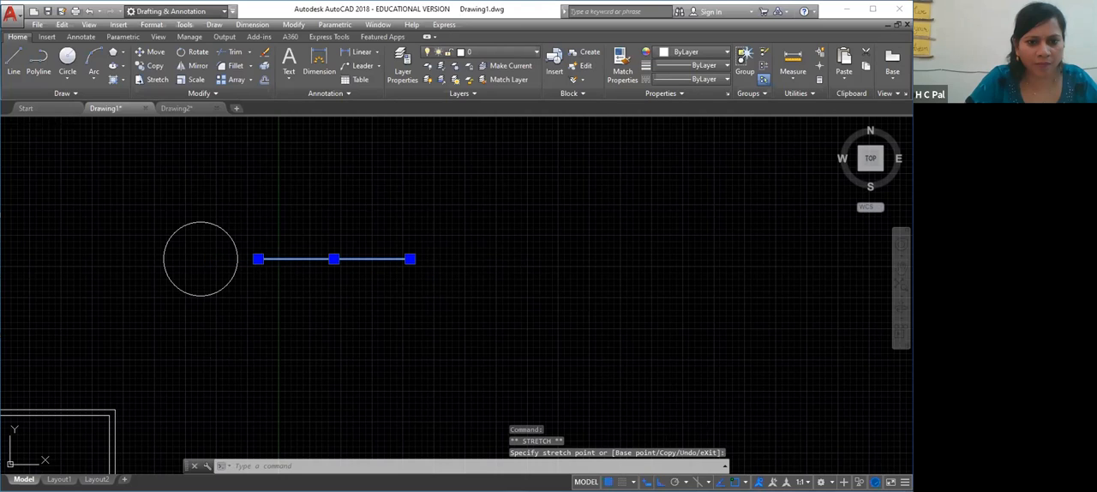
{"action": "left_click", "coordinate": [334, 259]}
{"action": "left_click", "coordinate": [258, 259]}
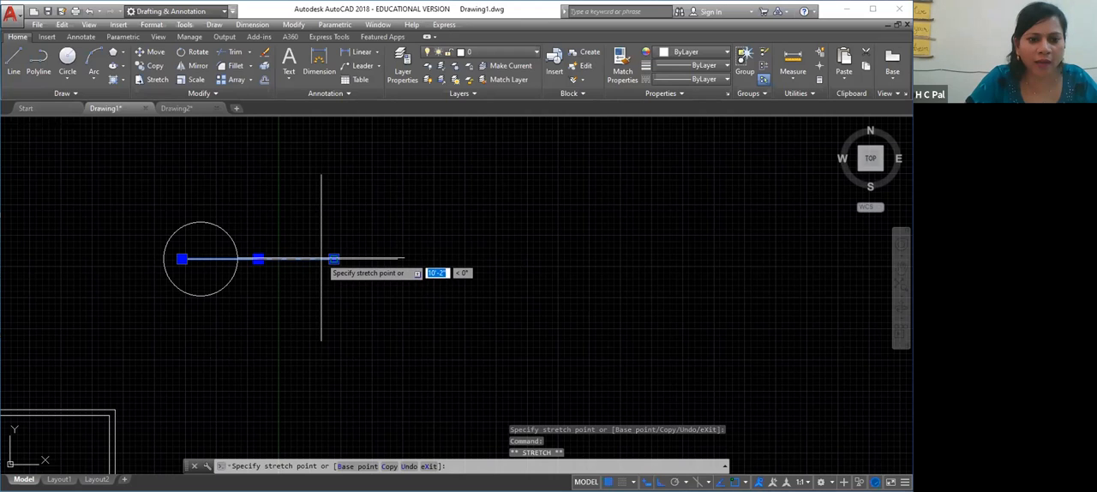
{"action": "left_click", "coordinate": [323, 258]}
{"action": "left_click", "coordinate": [333, 259]}
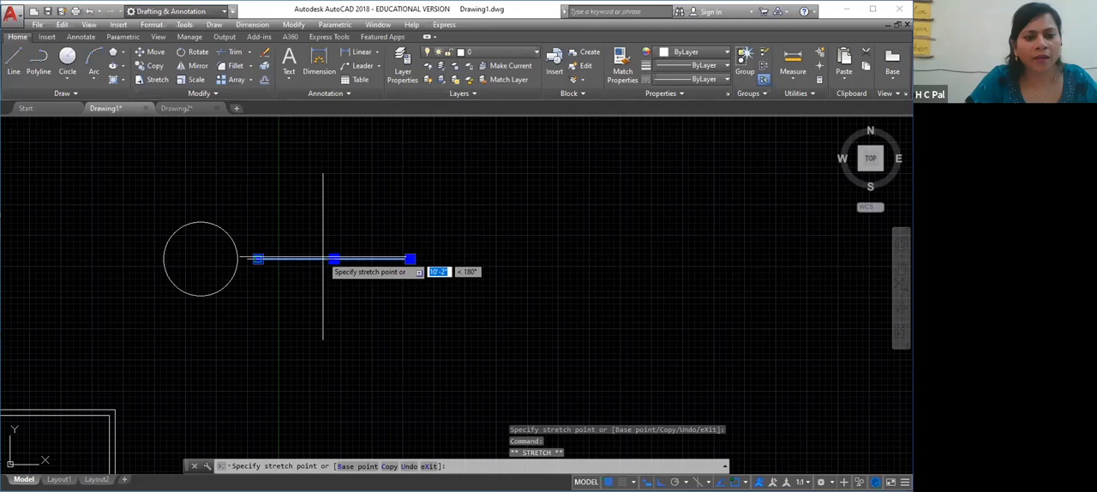
{"action": "left_click", "coordinate": [324, 259]}
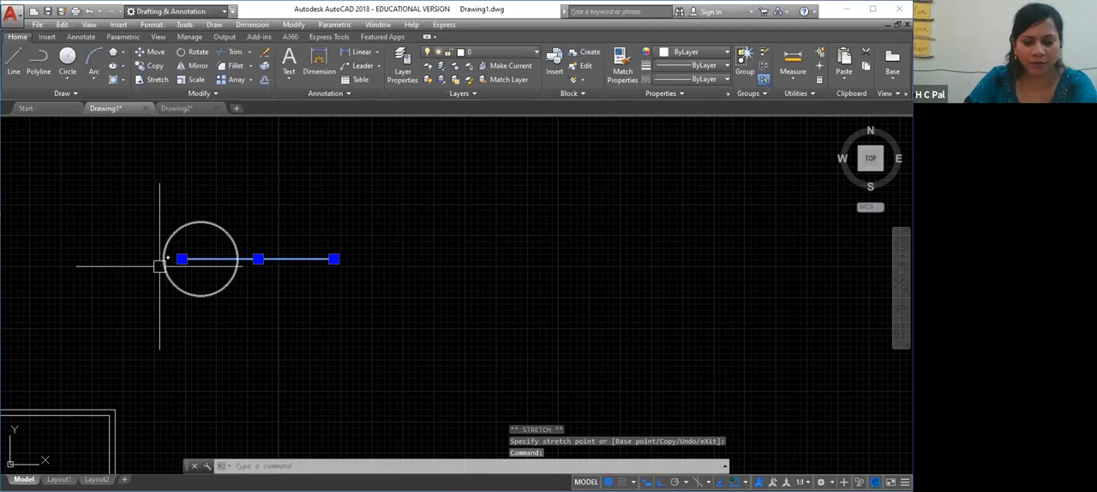
{"action": "key", "text": "Delete"}
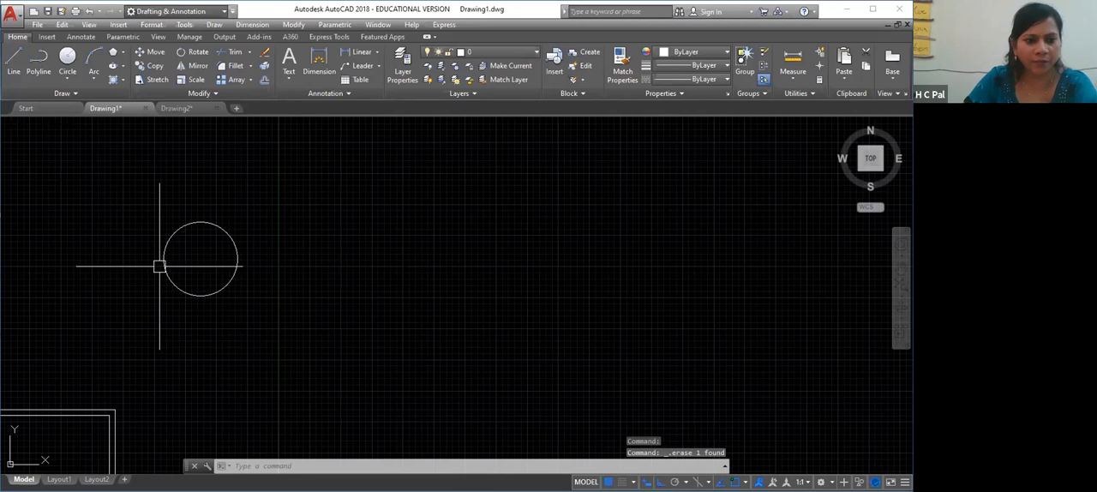
Draw a second circle of 4'-11 1/4" radius beside the first one, on its right, leaving a gap between them
{"action": "left_click", "coordinate": [67, 57]}
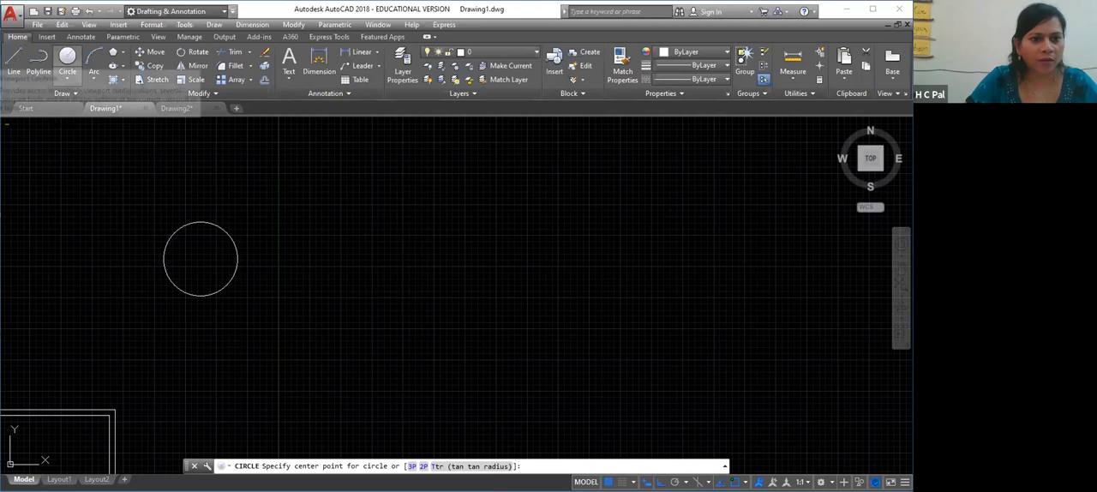
{"action": "left_click", "coordinate": [307, 256]}
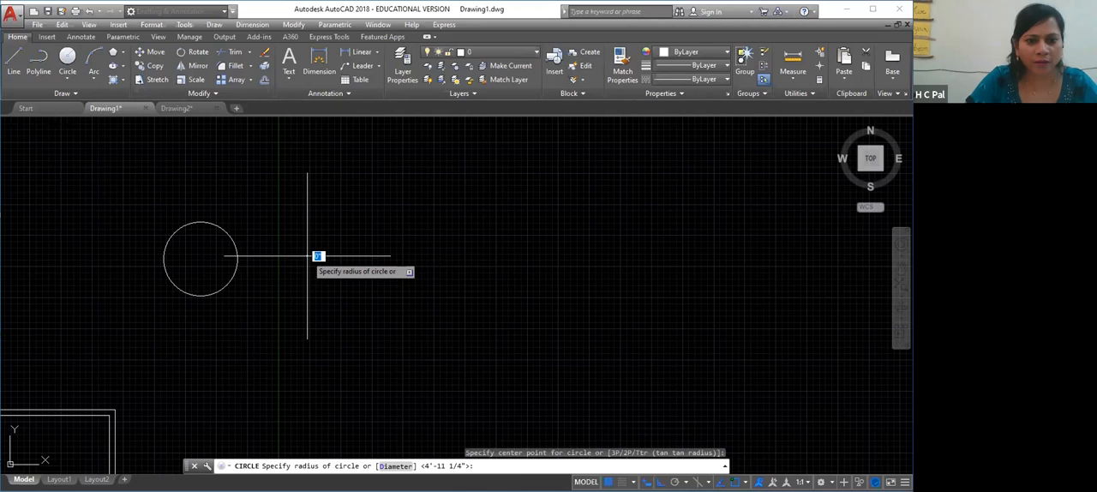
{"action": "right_click", "coordinate": [308, 256]}
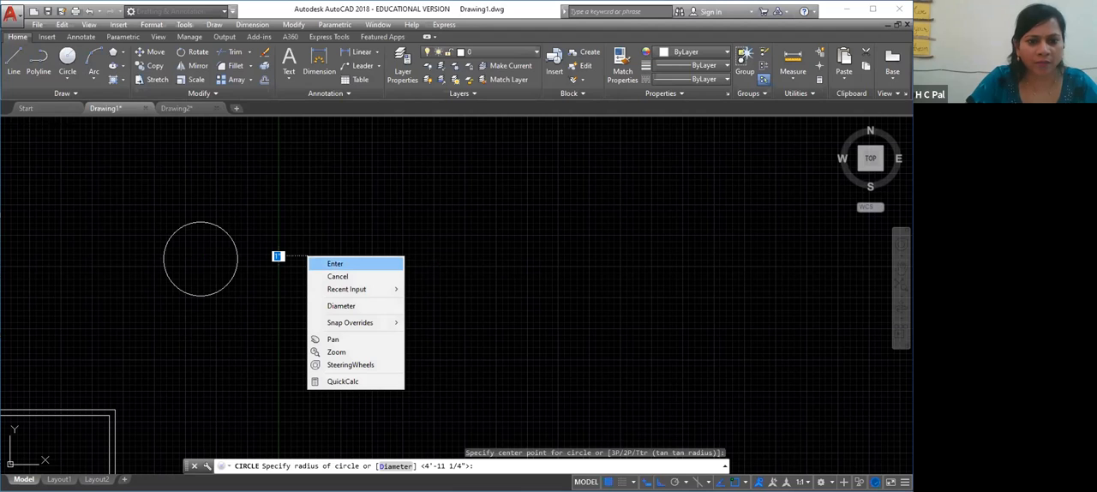
{"action": "left_click", "coordinate": [335, 264]}
Move the right circle straight down by its centre to a place well below the left circle
{"action": "left_click", "coordinate": [292, 362]}
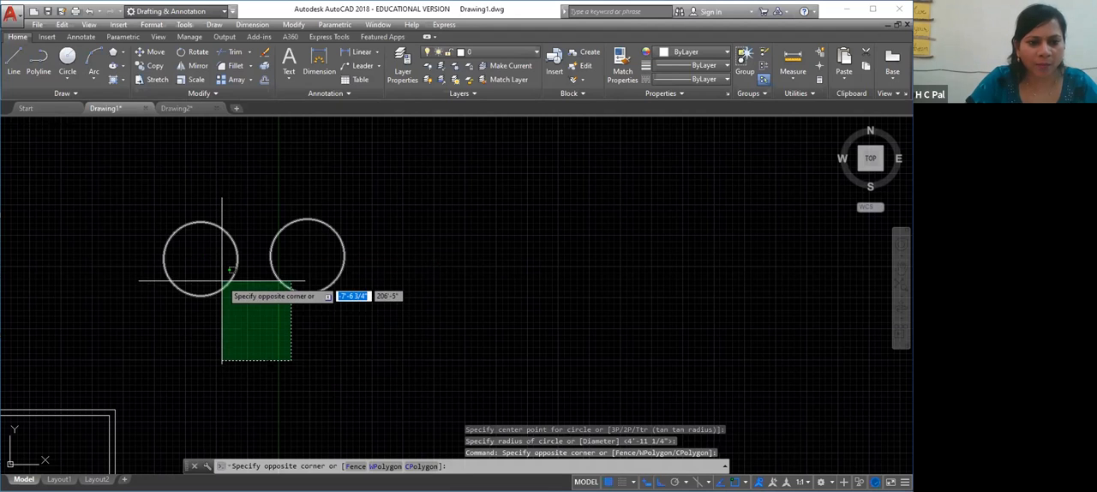
{"action": "left_click", "coordinate": [269, 361]}
{"action": "right_click", "coordinate": [269, 361]}
{"action": "left_click", "coordinate": [550, 217]}
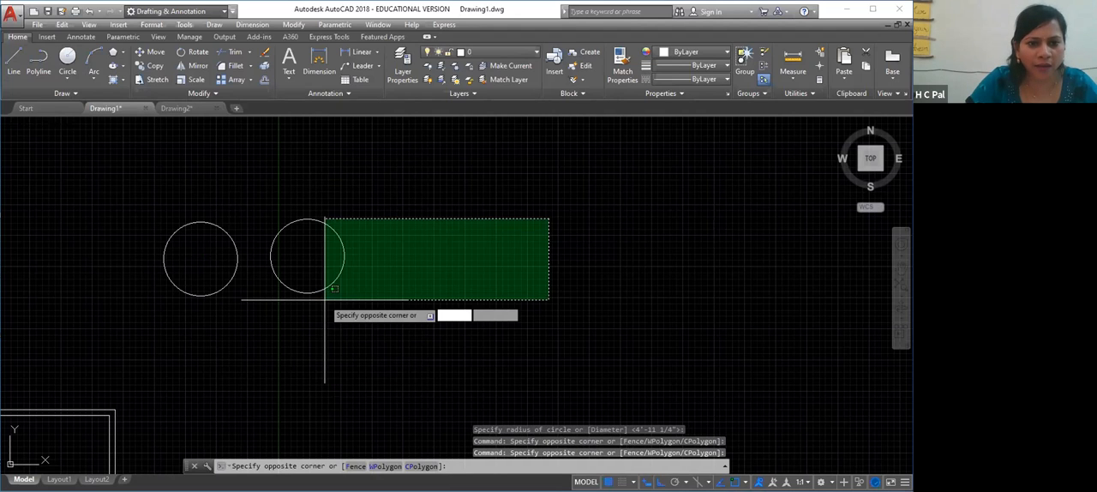
{"action": "left_click", "coordinate": [406, 309]}
{"action": "left_click", "coordinate": [306, 224]}
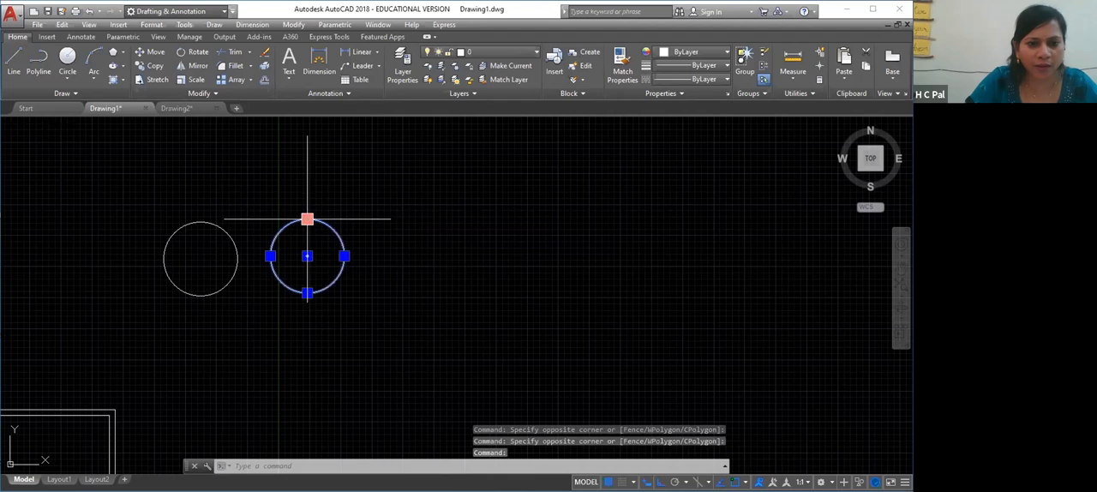
{"action": "left_click", "coordinate": [307, 255]}
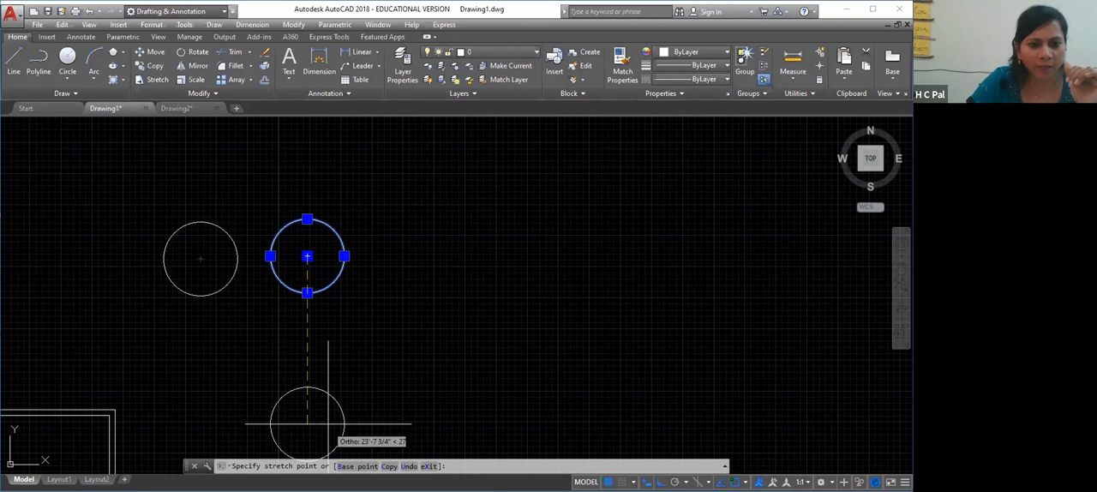
{"action": "left_click", "coordinate": [307, 385]}
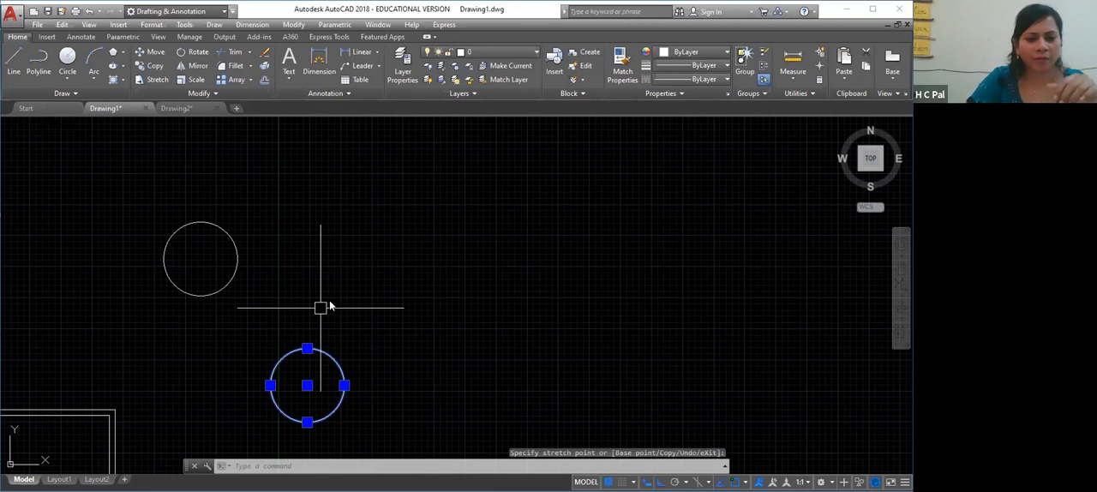
Undo the downward move of the right circle
{"action": "right_click", "coordinate": [310, 374]}
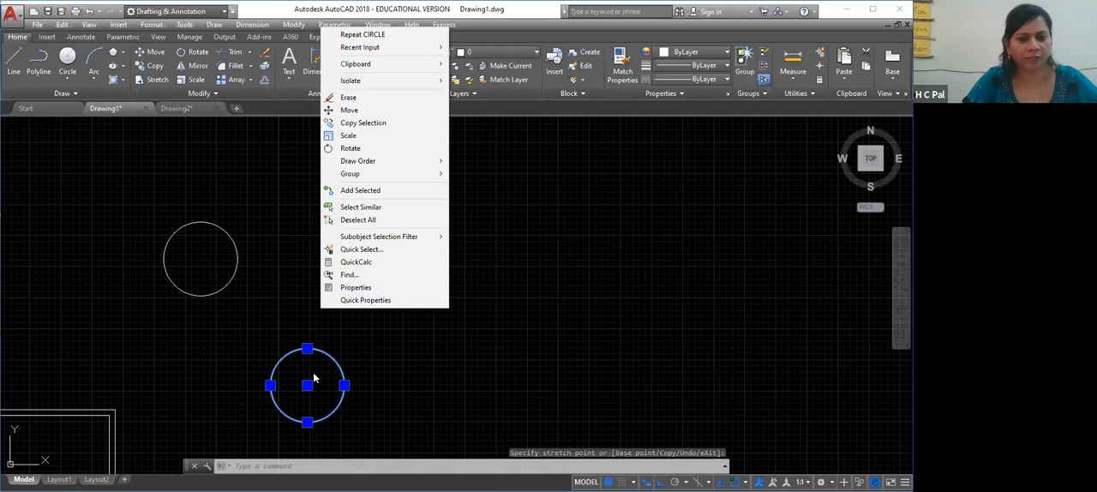
{"action": "left_click", "coordinate": [505, 322]}
{"action": "key", "text": "ctrl+z"}
{"action": "key", "text": "ctrl+z"}
{"action": "left_click", "coordinate": [361, 311]}
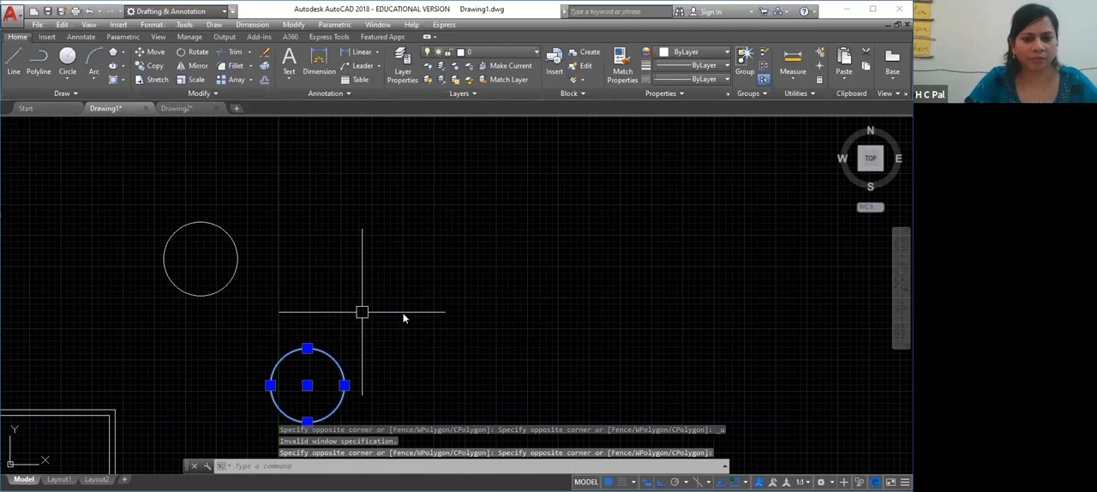
{"action": "right_click", "coordinate": [401, 36]}
{"action": "left_click", "coordinate": [364, 137]}
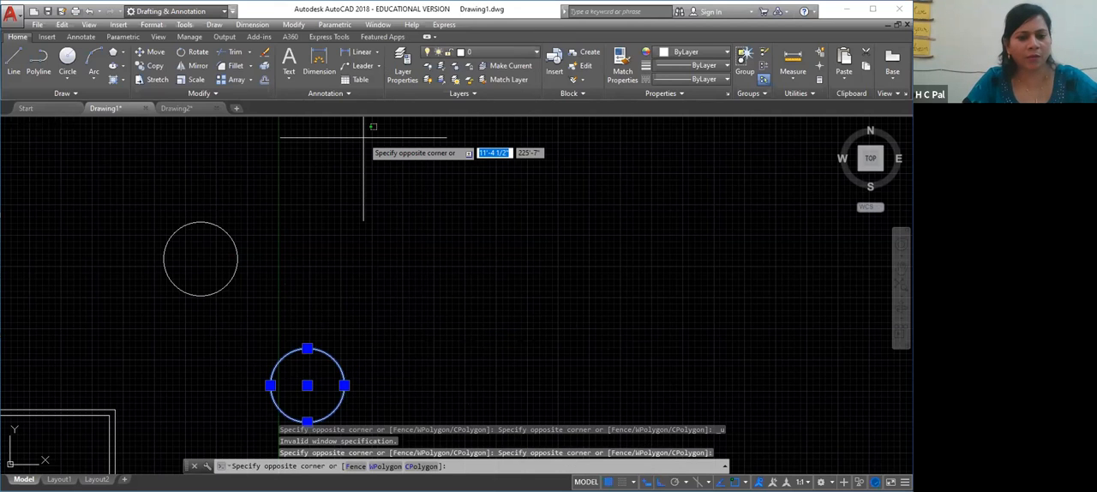
{"action": "key", "text": "Escape"}
{"action": "key", "text": "Escape"}
{"action": "key", "text": "ctrl+z"}
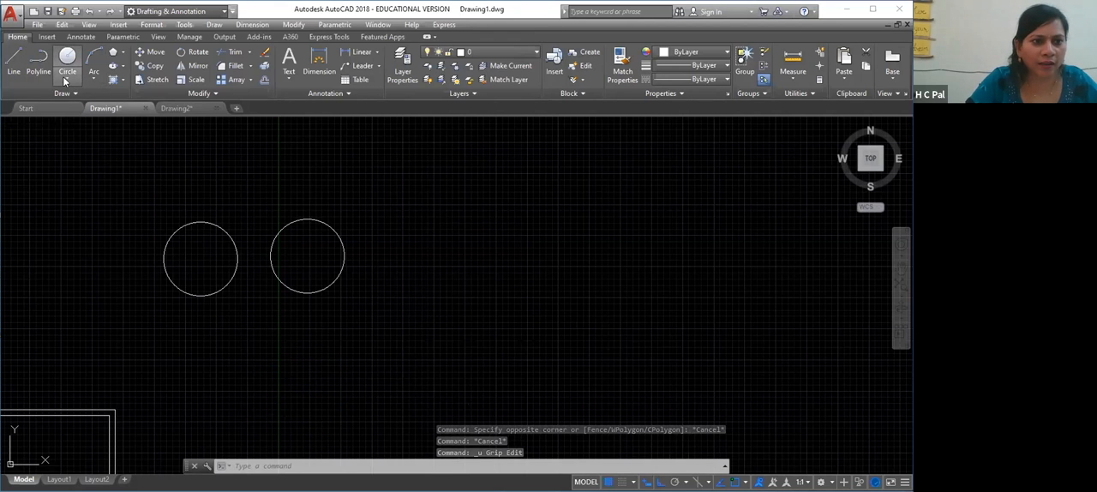
Draw a Tan-Tan-Radius circle touching the facing sides of both circles, with a radius of about 4'-11" picked by two points
{"action": "left_click", "coordinate": [66, 78]}
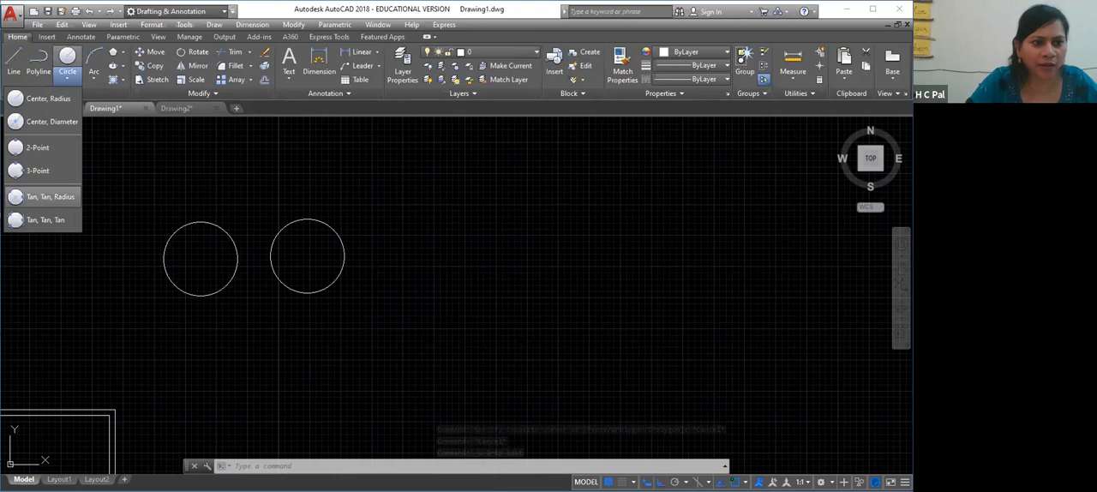
{"action": "left_click", "coordinate": [43, 197]}
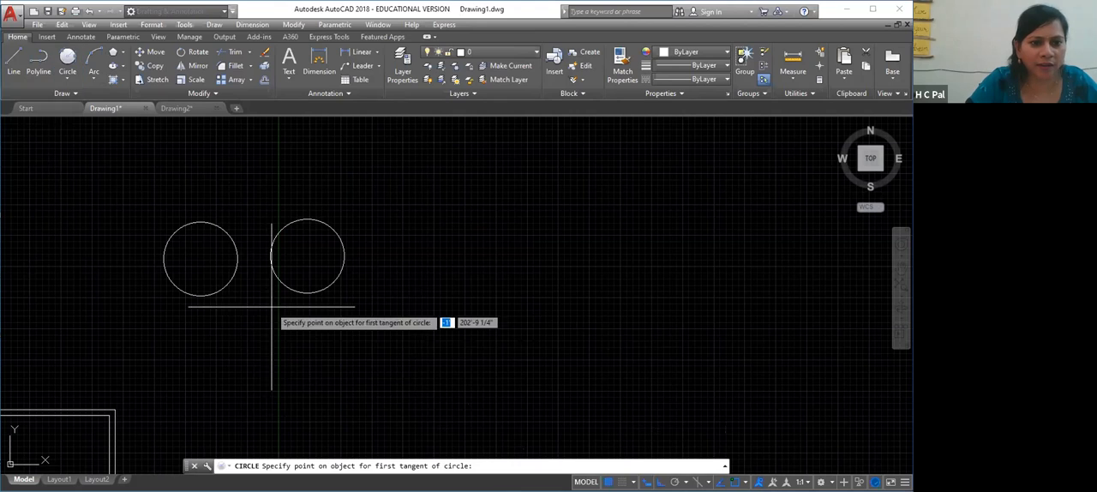
{"action": "left_click", "coordinate": [238, 255]}
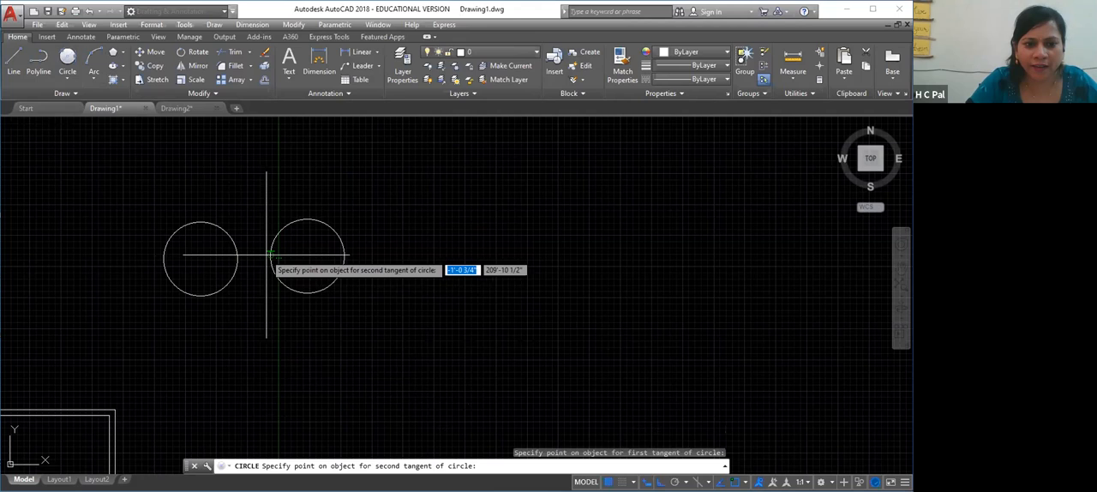
{"action": "left_click", "coordinate": [271, 255]}
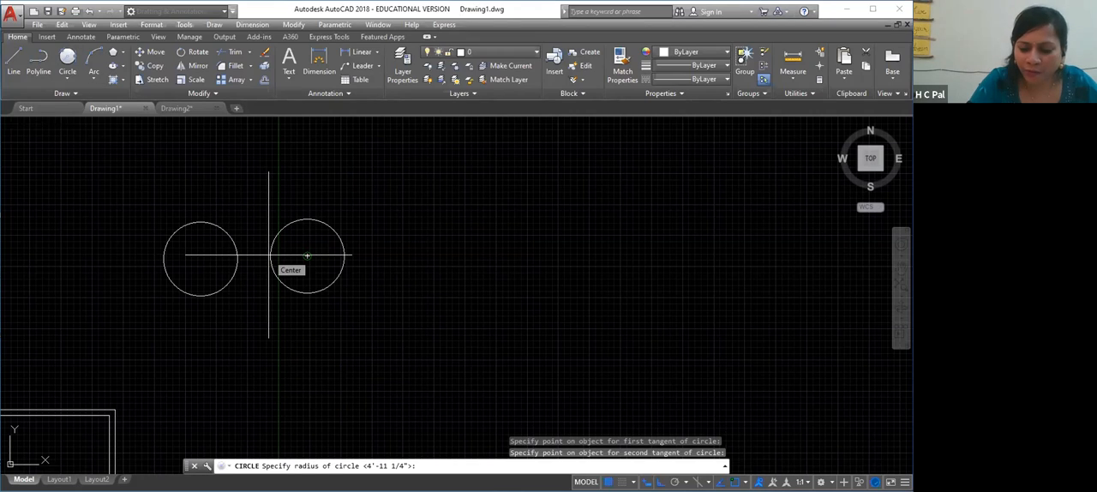
{"action": "type", "text": "4'11'"}
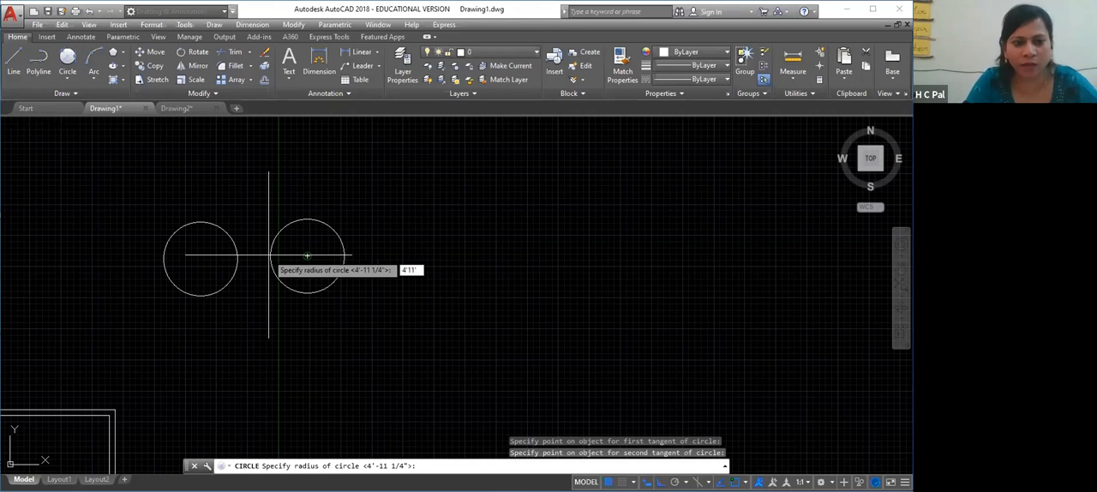
{"action": "key", "text": "Return"}
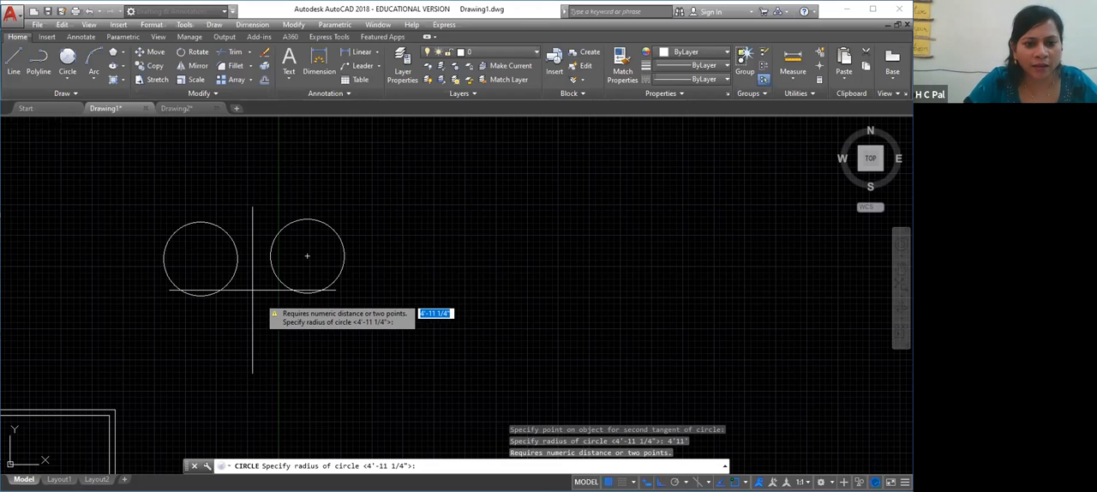
{"action": "left_click", "coordinate": [246, 288]}
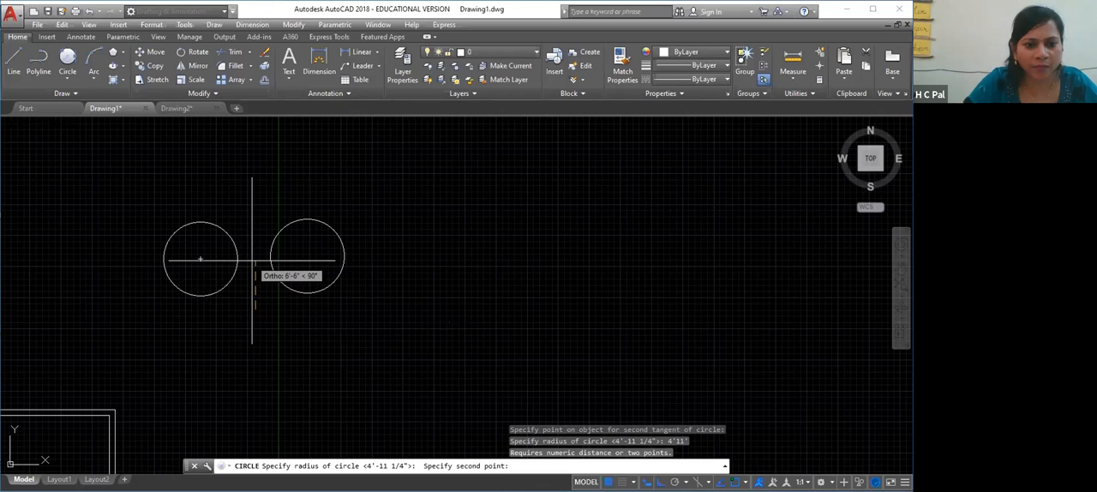
{"action": "left_click", "coordinate": [251, 249]}
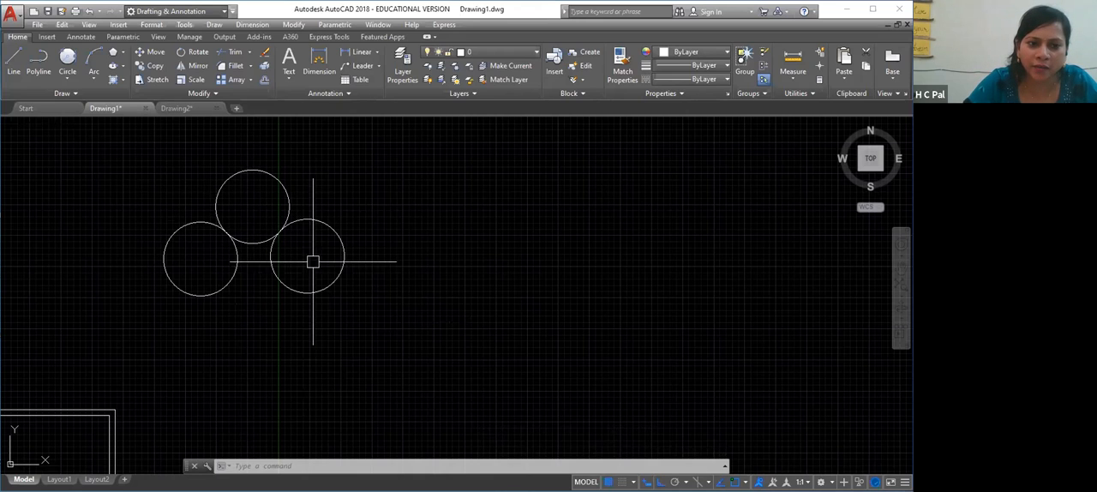
Draw a closed triangle of lines beside the circles, with a horizontal base and, with Ortho off, a sloping right side about 24'-4" long
{"action": "left_click", "coordinate": [250, 171]}
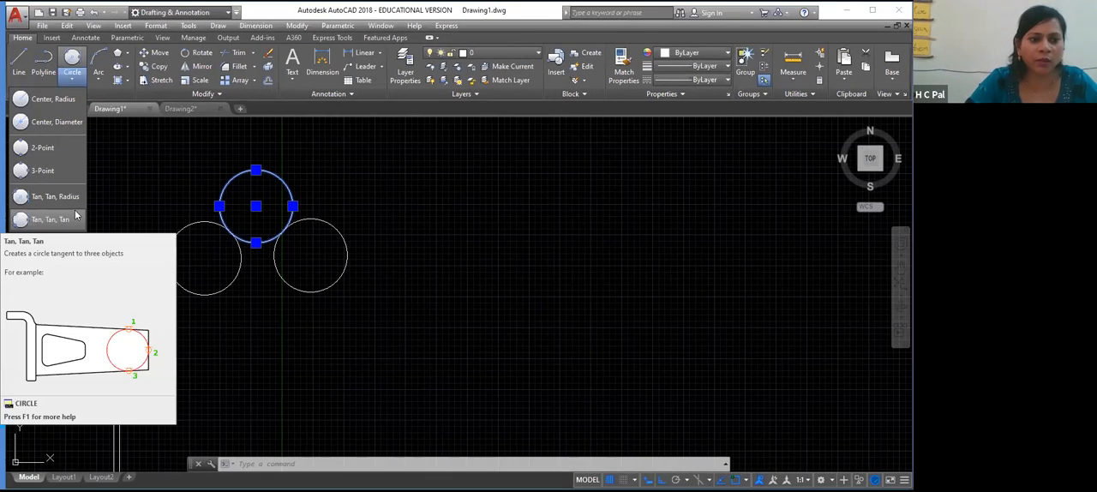
{"action": "left_click", "coordinate": [14, 62]}
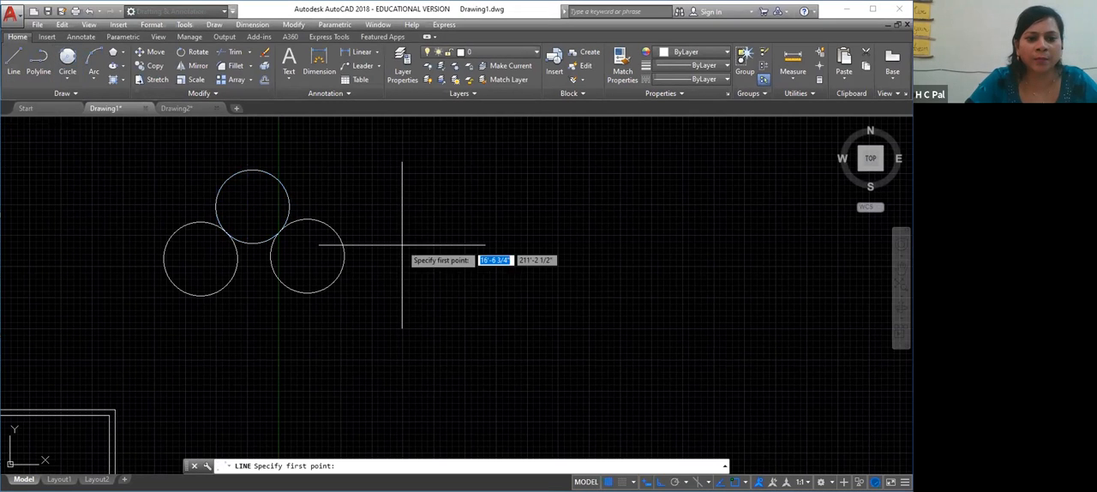
{"action": "left_click", "coordinate": [402, 299]}
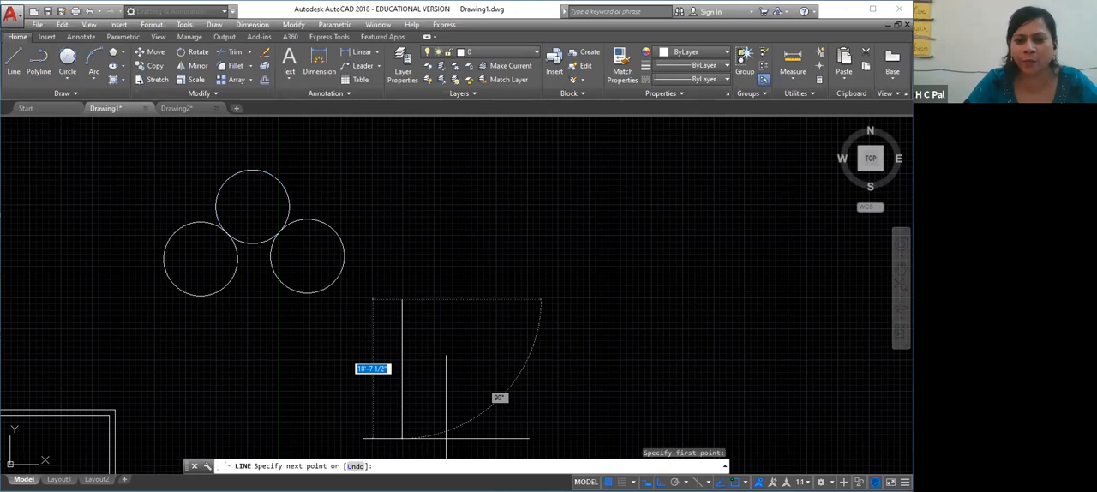
{"action": "left_click", "coordinate": [620, 299]}
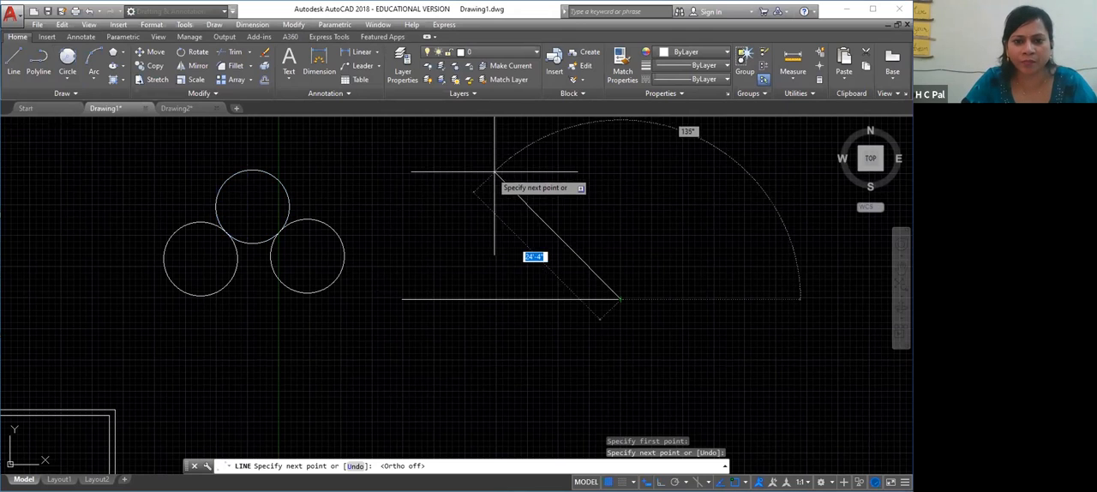
{"action": "key", "text": "F8"}
{"action": "left_click", "coordinate": [495, 171]}
{"action": "left_click", "coordinate": [401, 299]}
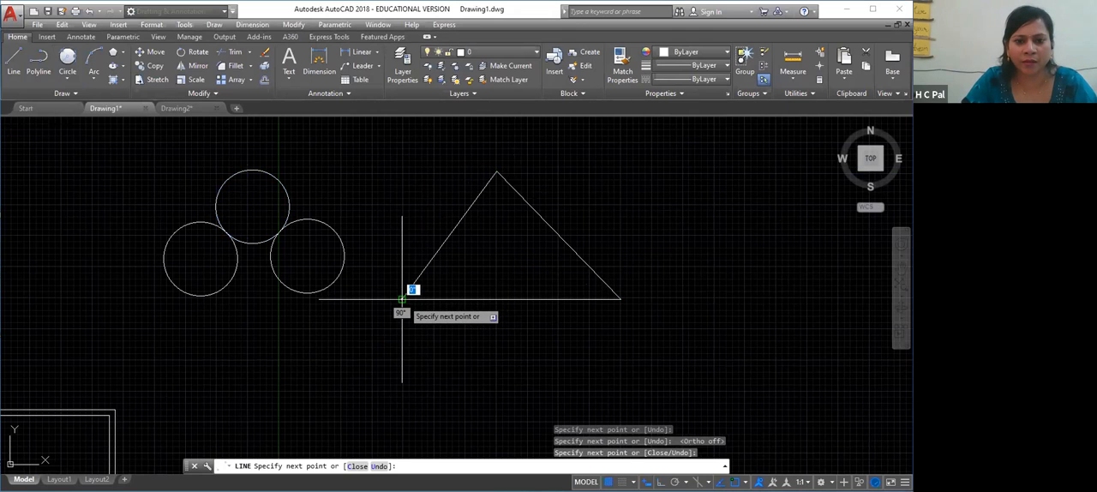
{"action": "key", "text": "Escape"}
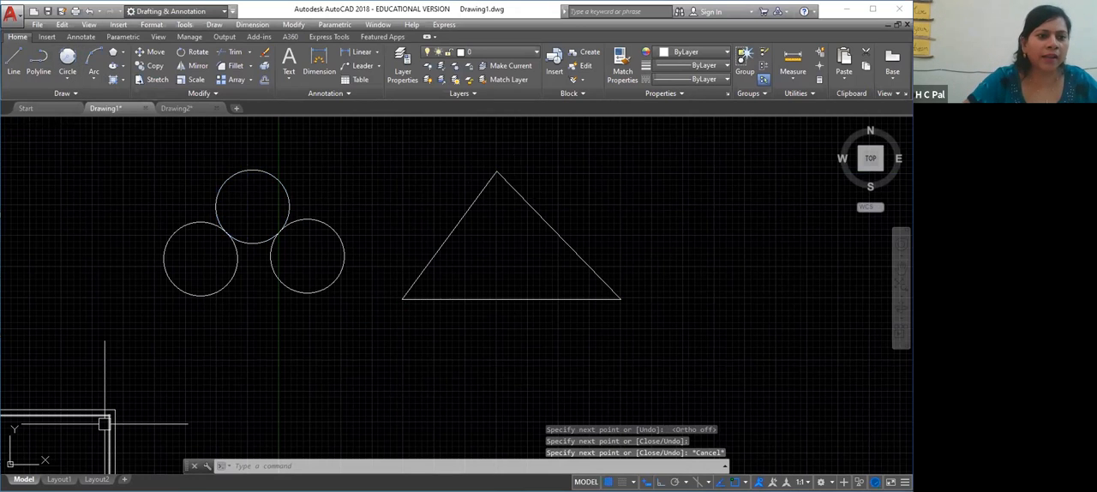
Draw a Tan-Tan-Tan circle inside the triangle, tangent to its left side, right side and base
{"action": "left_click", "coordinate": [69, 79]}
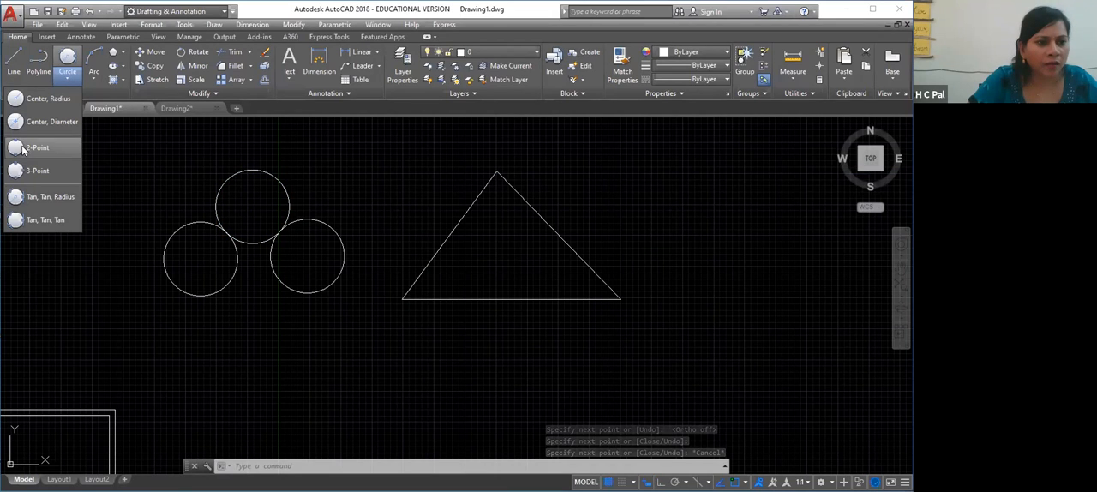
{"action": "left_click", "coordinate": [43, 222]}
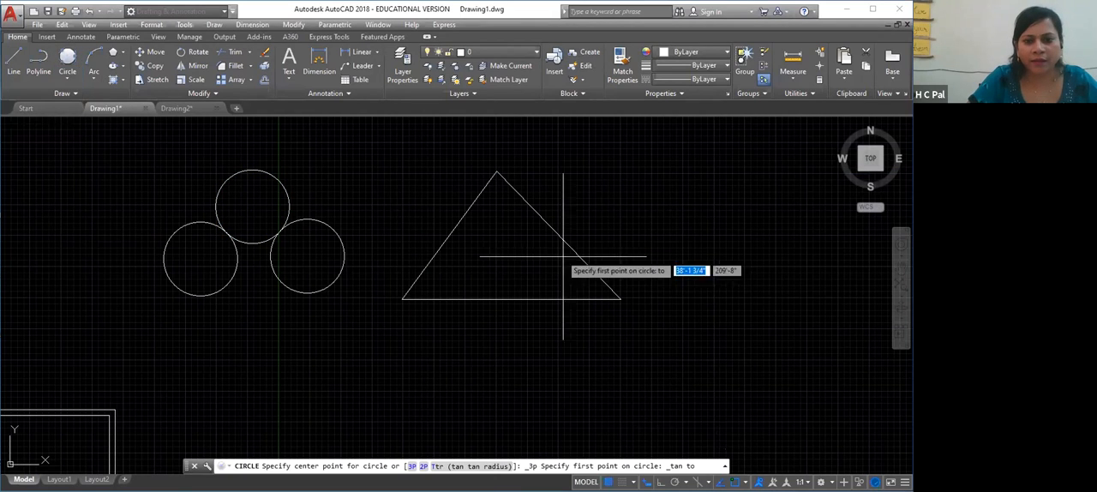
{"action": "left_click", "coordinate": [452, 231]}
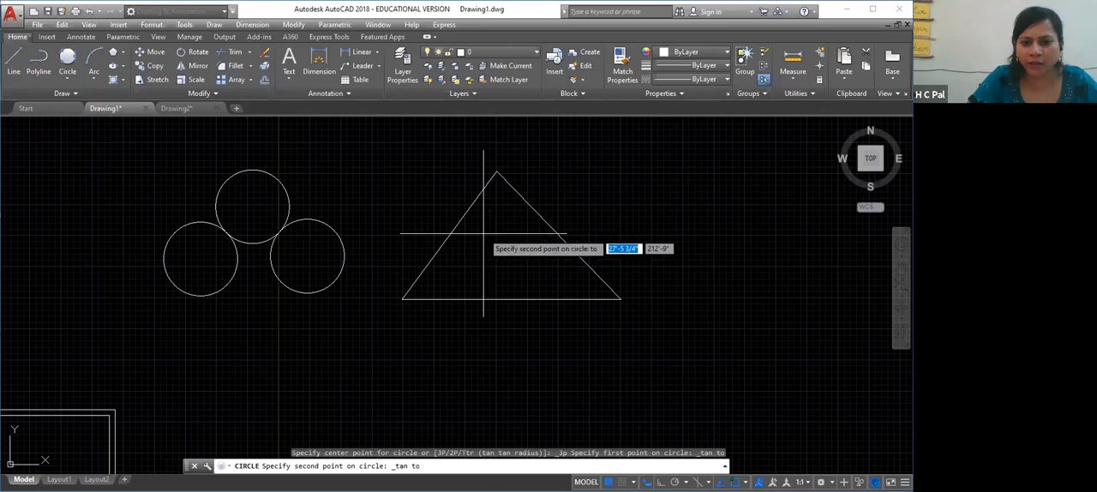
{"action": "left_click", "coordinate": [553, 227]}
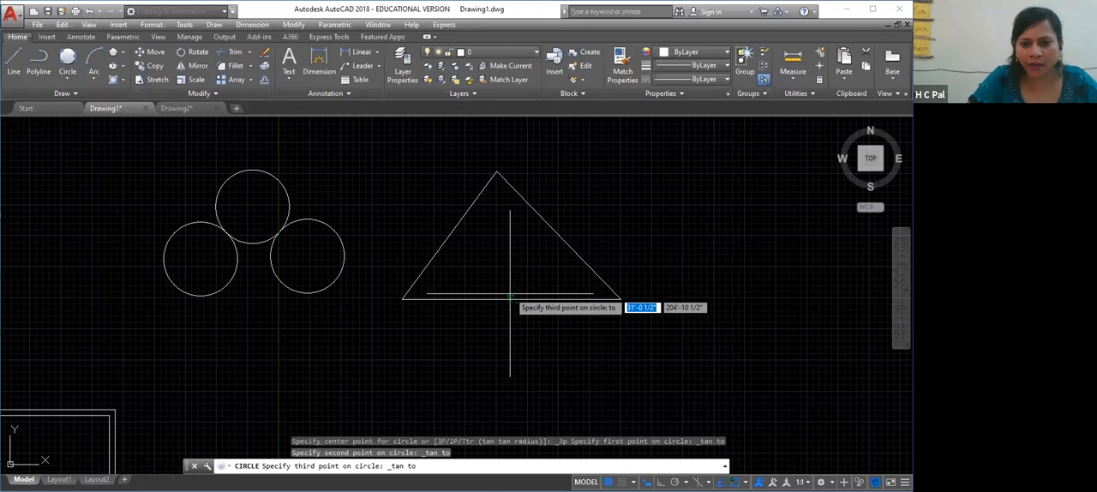
{"action": "left_click", "coordinate": [508, 299]}
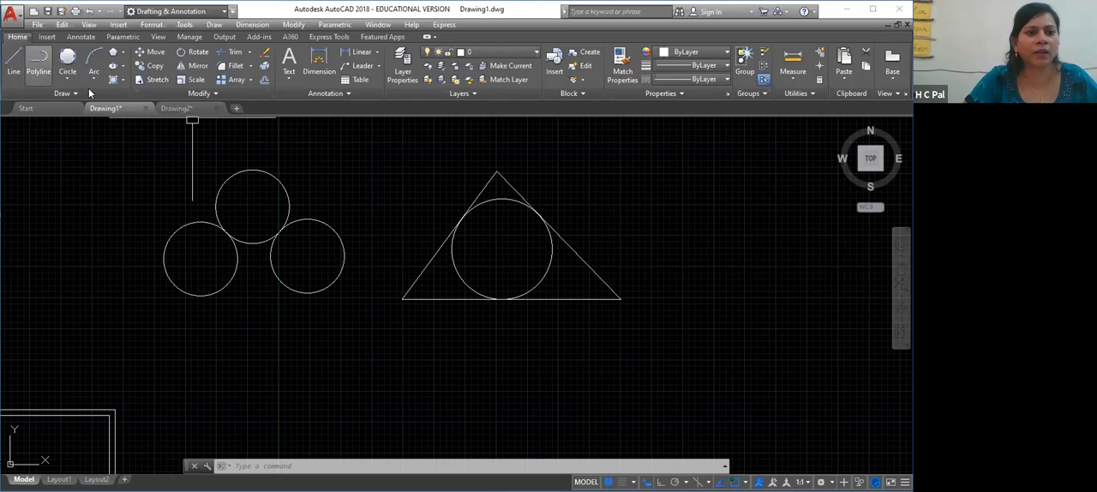
{"action": "left_click", "coordinate": [67, 75]}
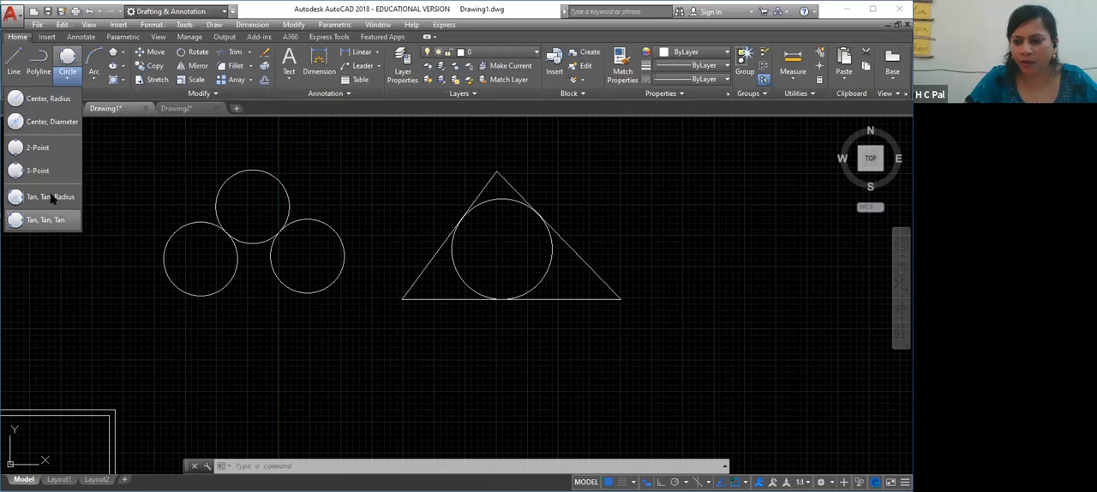
{"action": "left_click", "coordinate": [135, 184]}
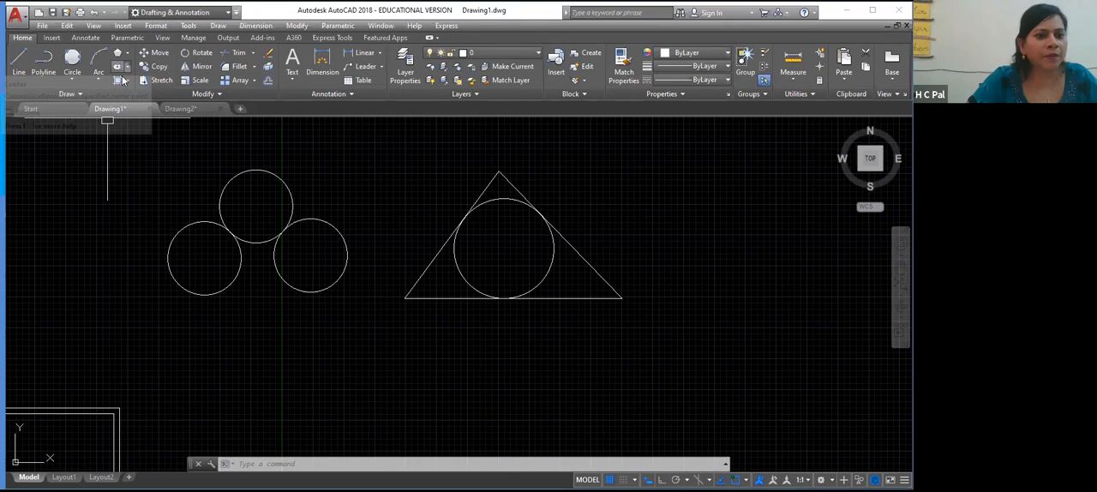
{"action": "left_click", "coordinate": [121, 67]}
{"action": "left_click", "coordinate": [125, 80]}
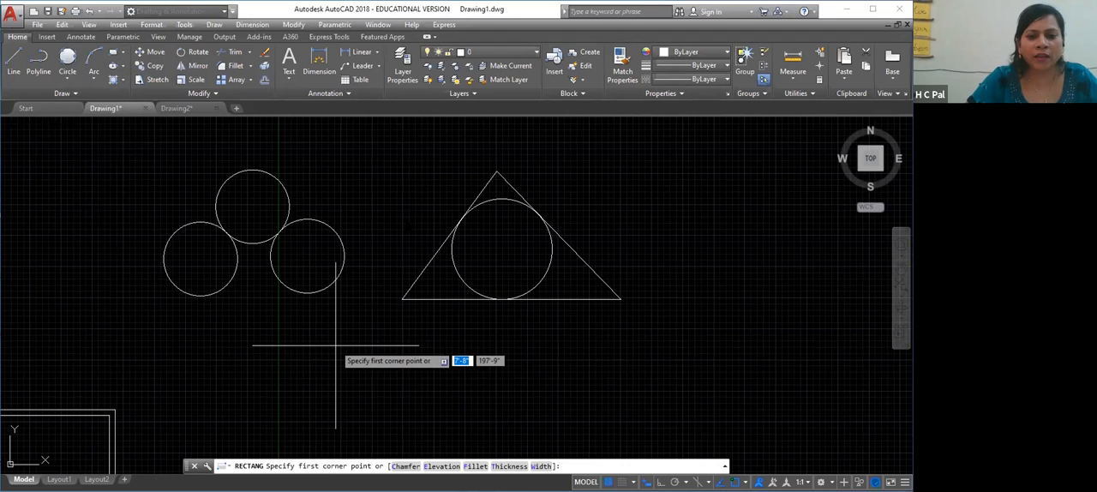
{"action": "right_click", "coordinate": [423, 173]}
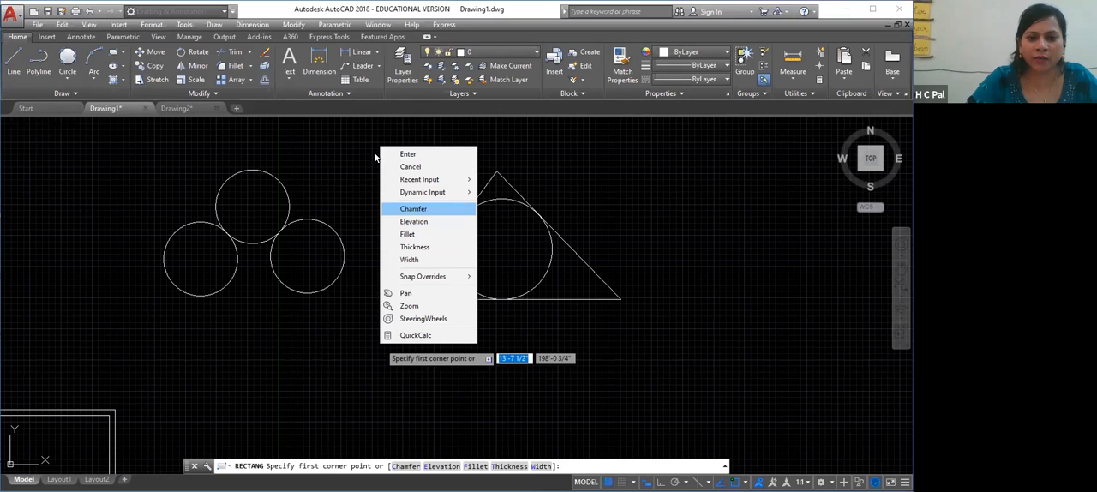
{"action": "left_click", "coordinate": [411, 155]}
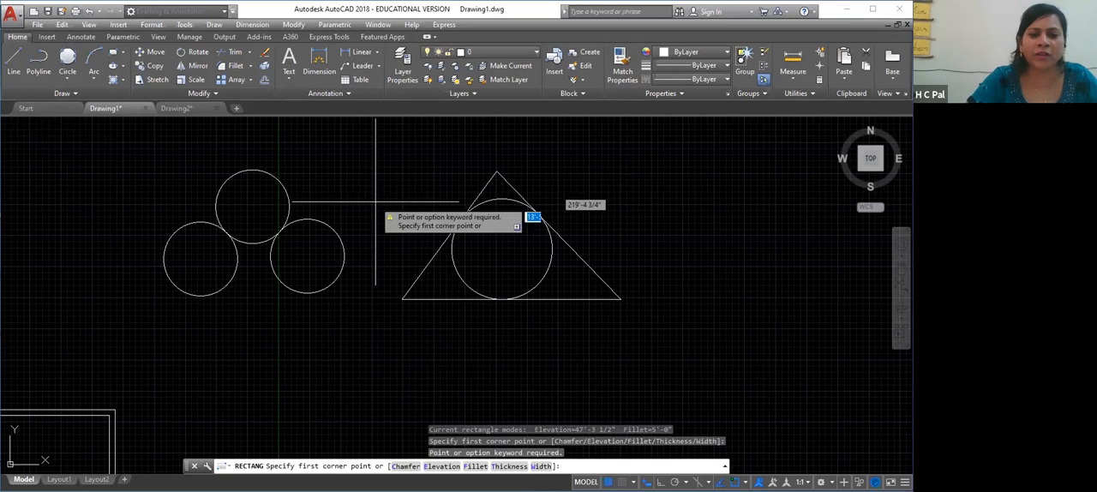
{"action": "right_click", "coordinate": [289, 373]}
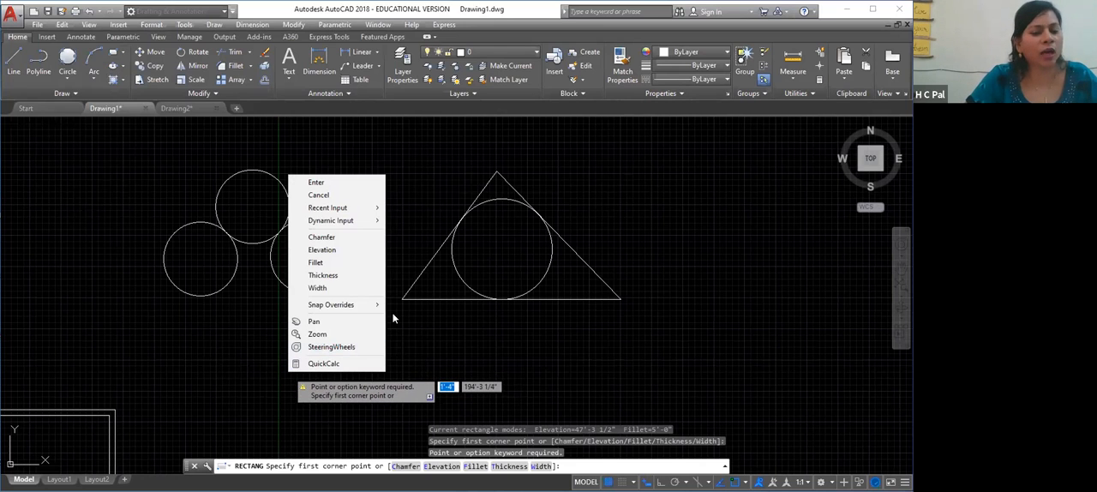
{"action": "left_click", "coordinate": [316, 181]}
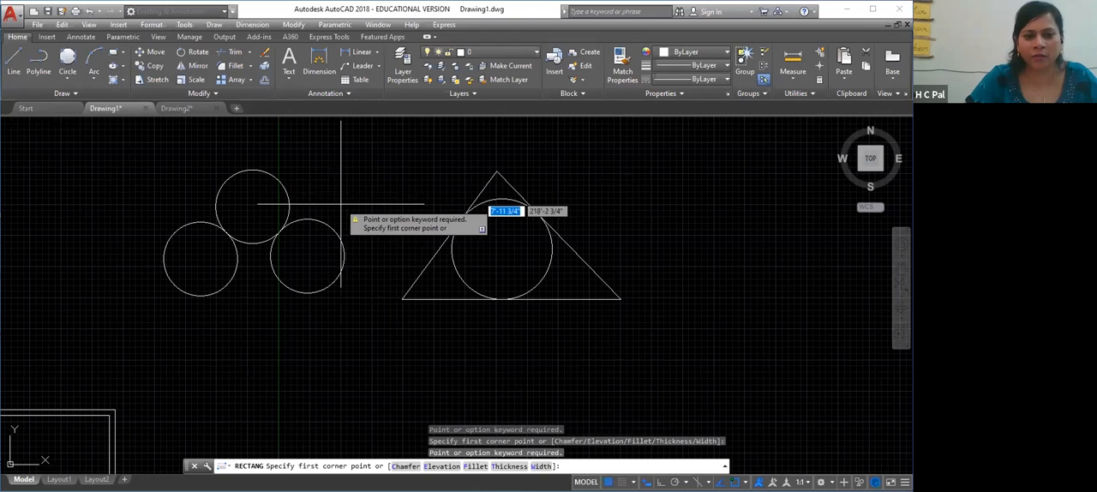
{"action": "key", "text": "Escape"}
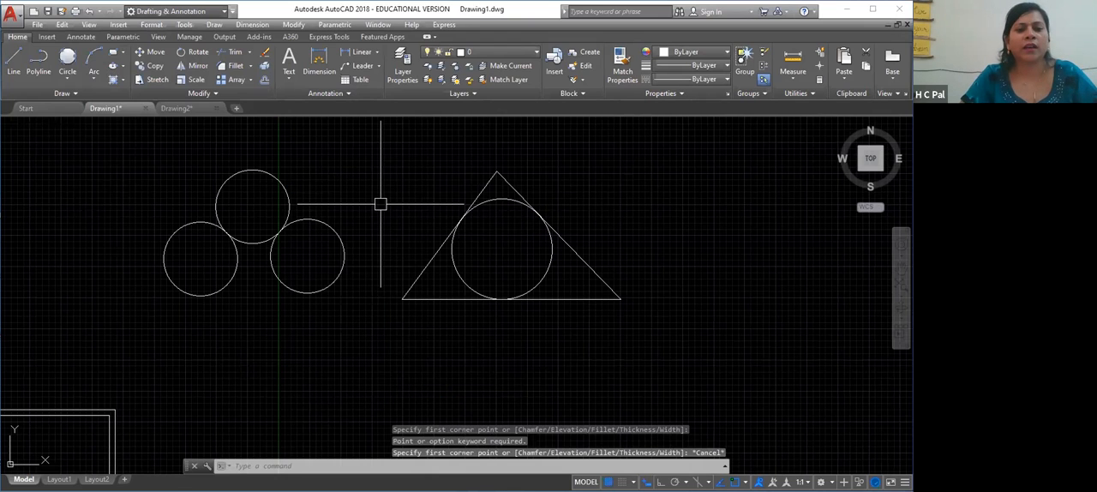